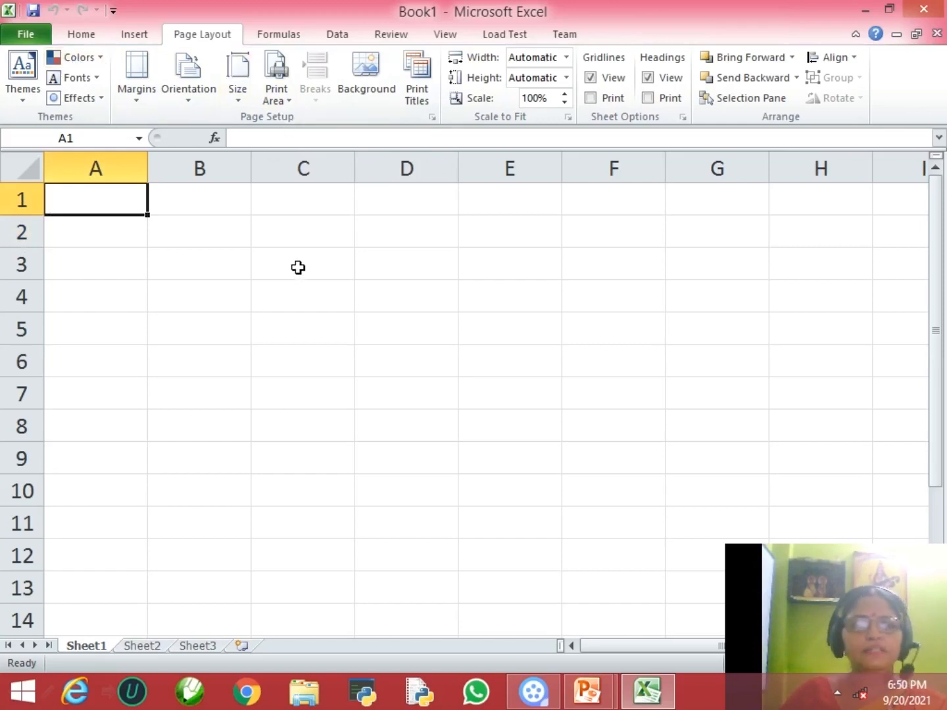
Step: Select cells A2, A3, B3 and B4 one after another to check their cell references
{"action": "left_click", "coordinate": [103, 238]}
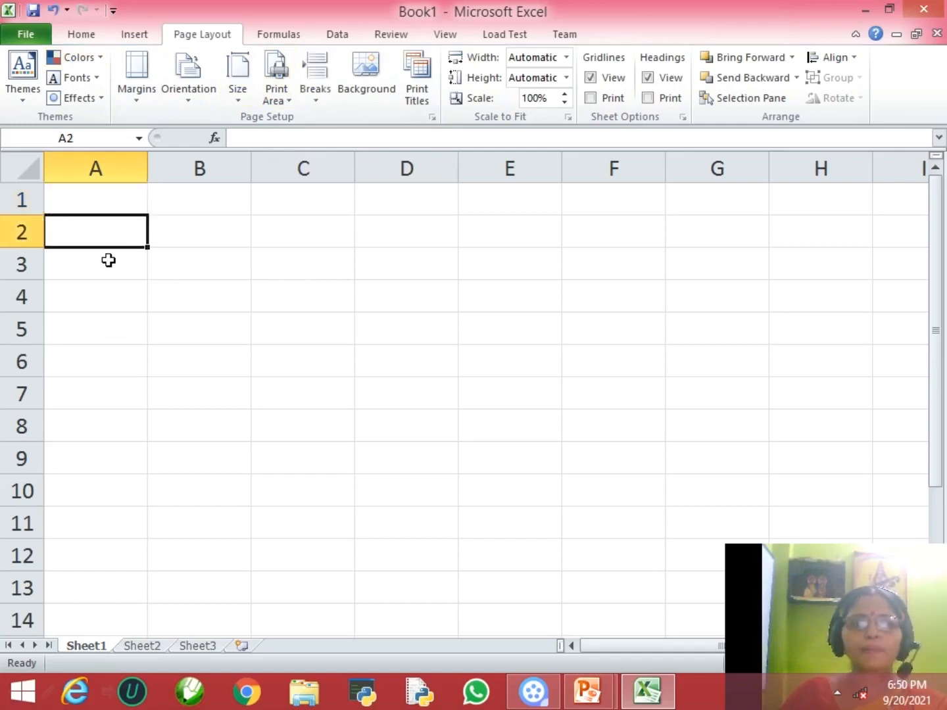
{"action": "left_click", "coordinate": [110, 262]}
{"action": "left_click", "coordinate": [203, 267]}
{"action": "left_click", "coordinate": [204, 301]}
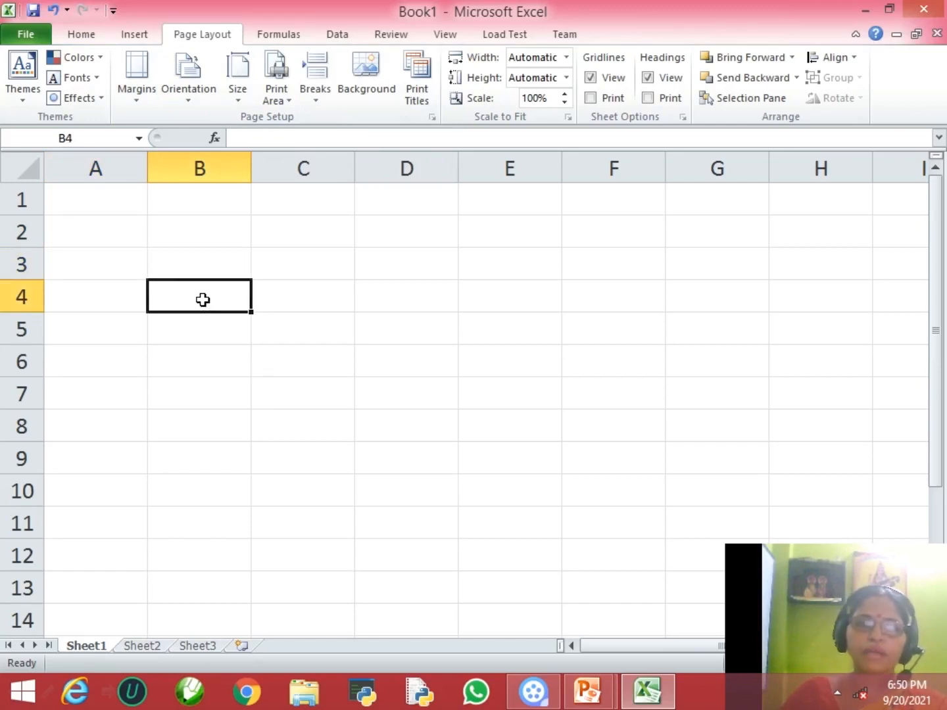
Step: Jump repeatedly between the first and last rows of column A, starting and ending at cell A1
{"action": "left_click", "coordinate": [115, 203]}
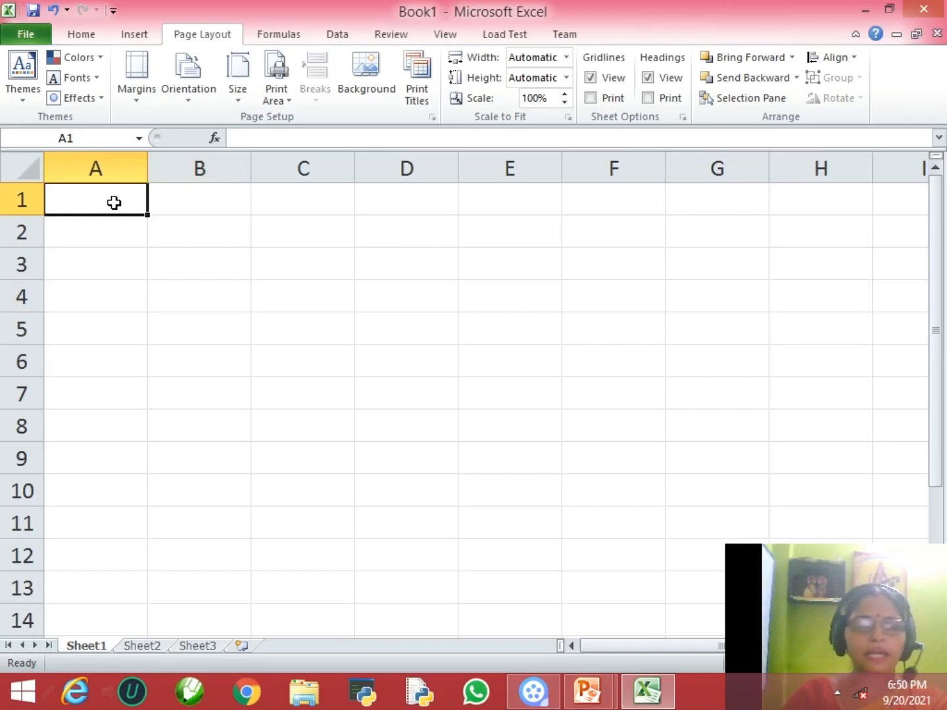
{"action": "key", "text": "ctrl+Down"}
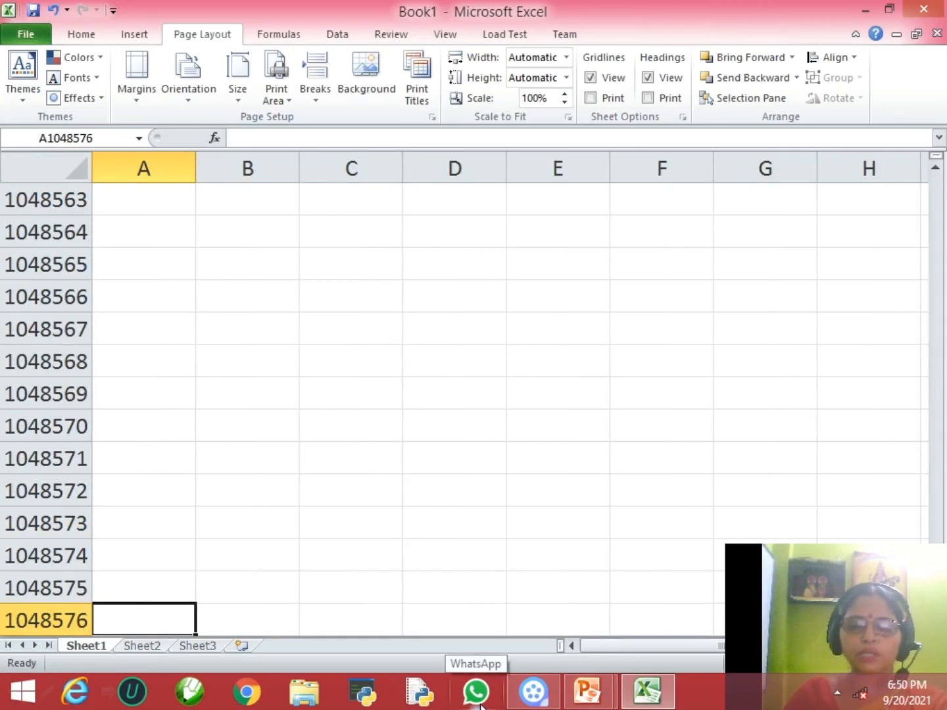
{"action": "key", "text": "ctrl+Up"}
{"action": "key", "text": "ctrl+Down"}
{"action": "key", "text": "ctrl+Up"}
{"action": "key", "text": "ctrl+Down"}
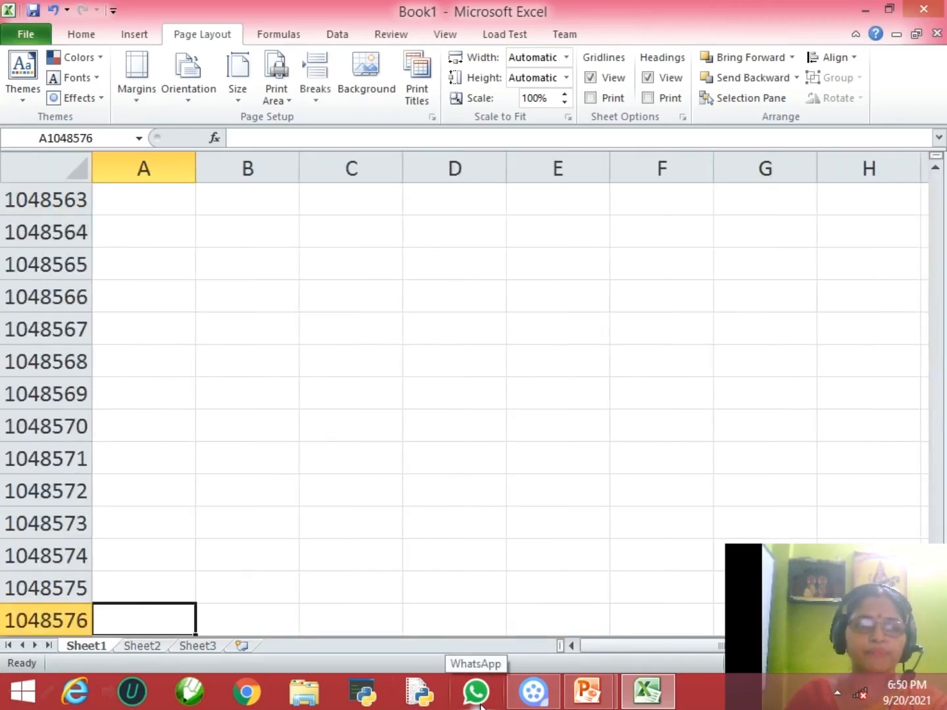
{"action": "key", "text": "ctrl+Up"}
{"action": "key", "text": "ctrl+Down"}
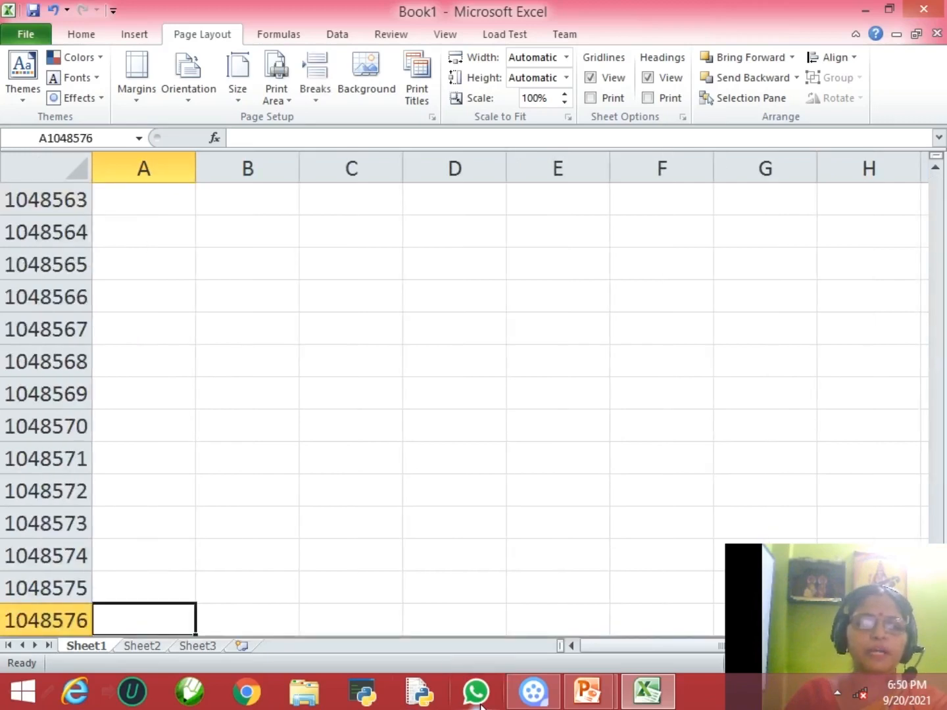
{"action": "key", "text": "ctrl+Up"}
{"action": "key", "text": "ctrl+Down"}
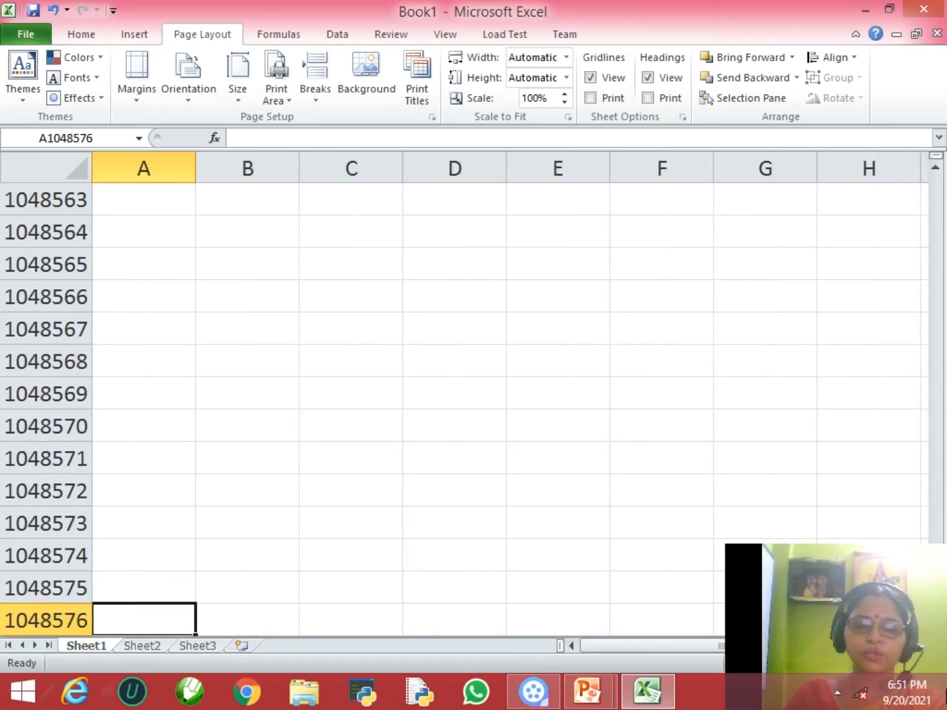
{"action": "key", "text": "ctrl+Up"}
{"action": "key", "text": "ctrl+Down"}
{"action": "key", "text": "ctrl+Up"}
{"action": "key", "text": "ctrl+Down"}
{"action": "key", "text": "ctrl+Up"}
{"action": "key", "text": "ctrl+Down"}
{"action": "key", "text": "ctrl+Up"}
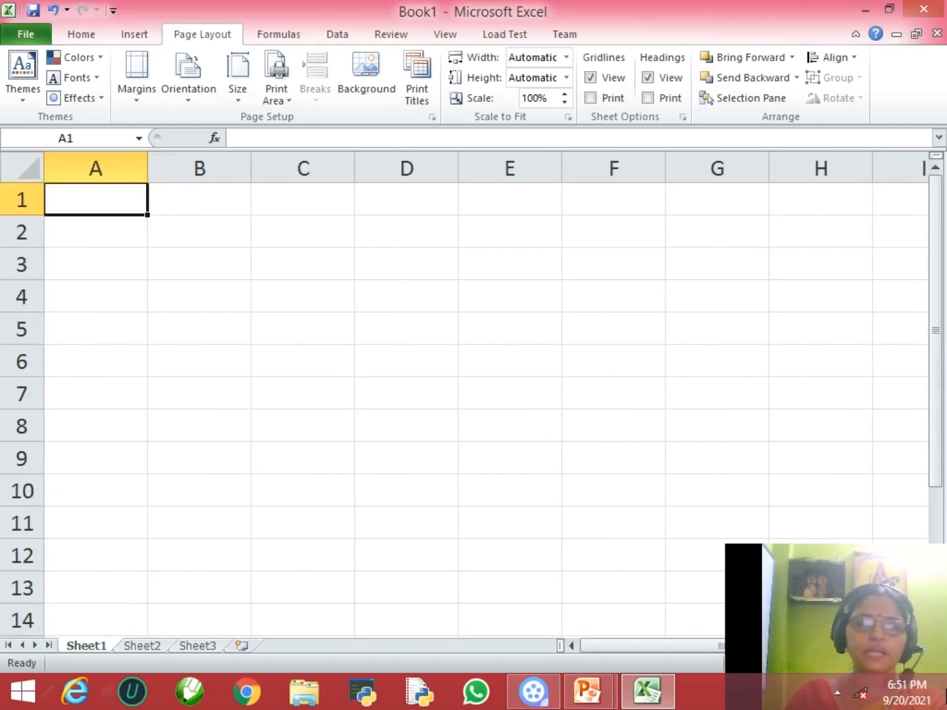
Step: Jump repeatedly between the first and last columns of row 1, returning to cell A1
{"action": "key", "text": "ctrl+Right"}
{"action": "key", "text": "ctrl+Left"}
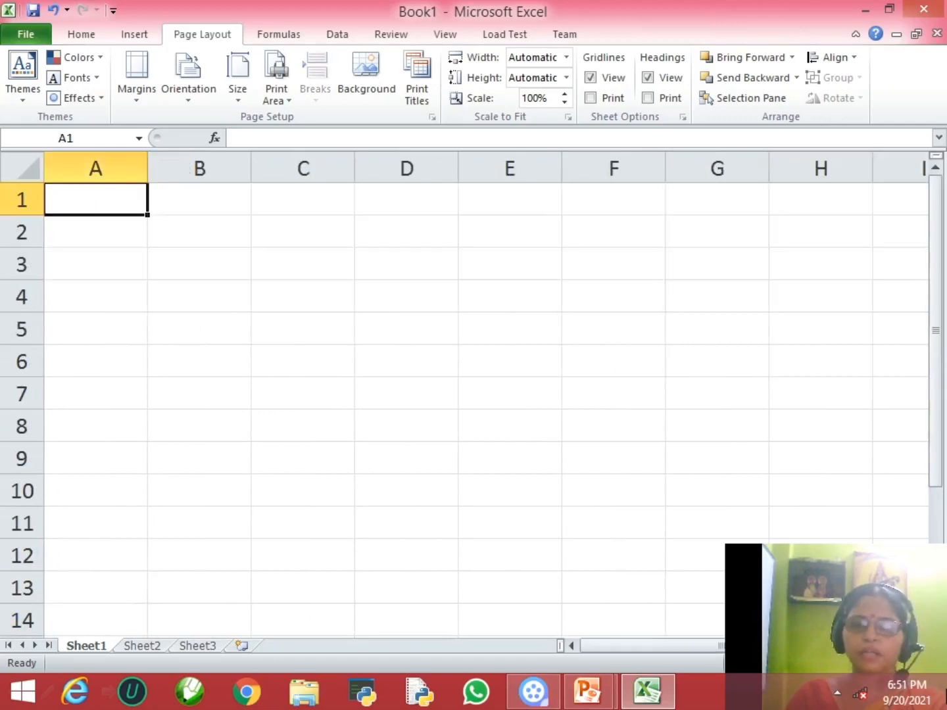
{"action": "key", "text": "ctrl+Right"}
{"action": "key", "text": "ctrl+Left"}
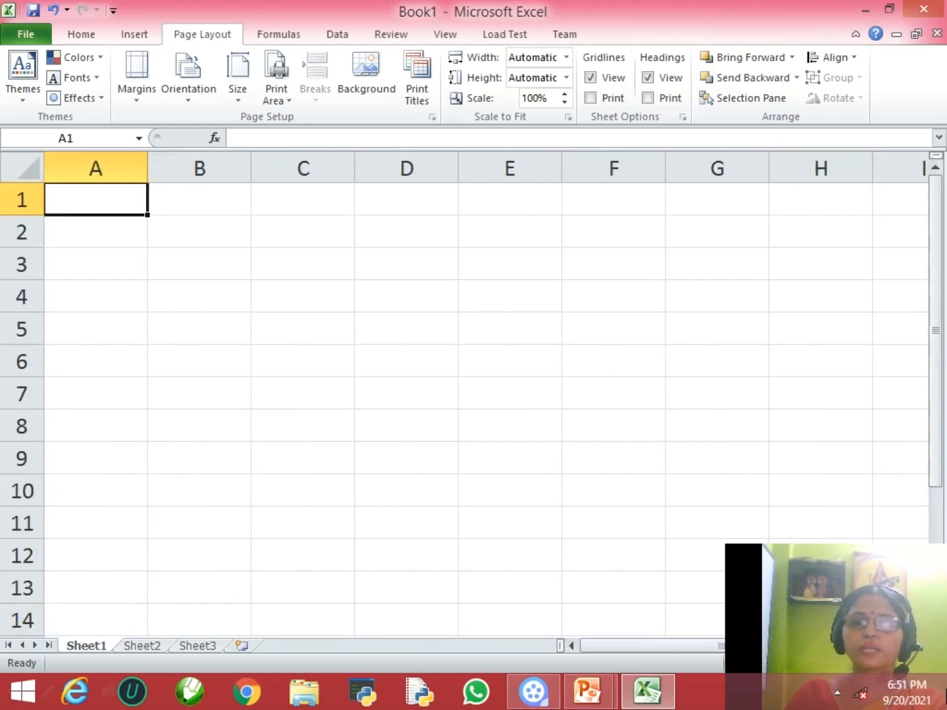
{"action": "key", "text": "ctrl+Right"}
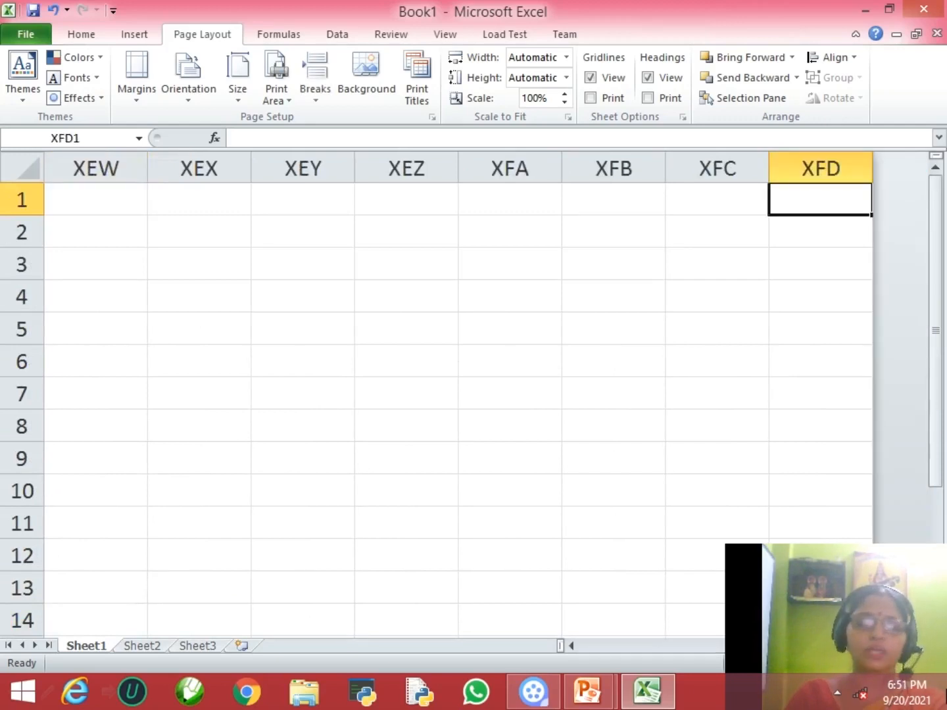
{"action": "key", "text": "ctrl+Left"}
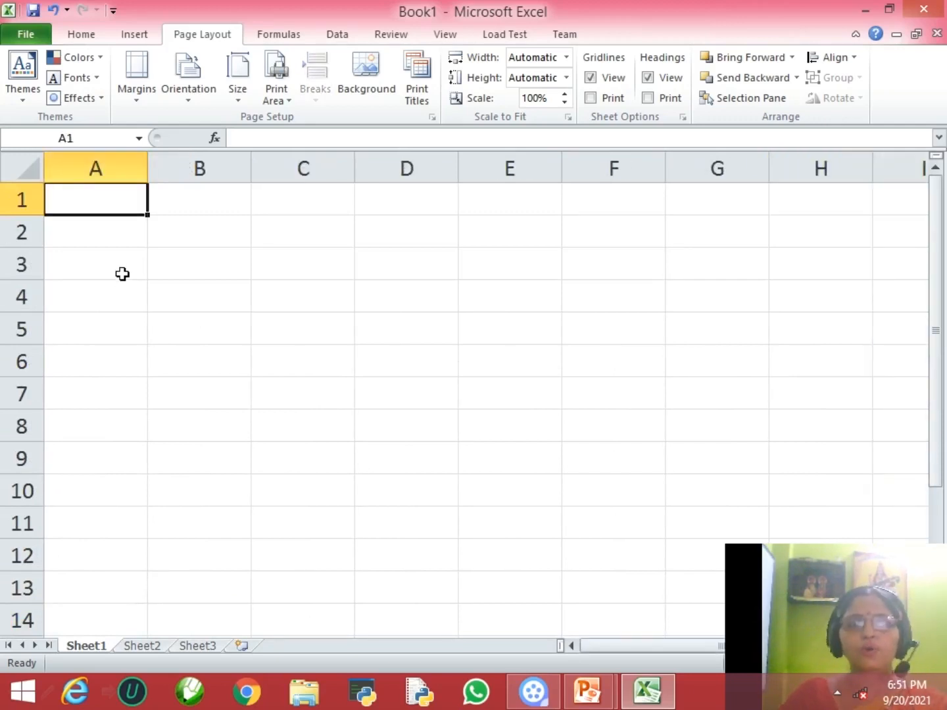
Step: Enter the numbers 100, 200, 300, 400 and 500 in cells A1 to A5
{"action": "left_click", "coordinate": [111, 232]}
{"action": "left_click", "coordinate": [116, 198]}
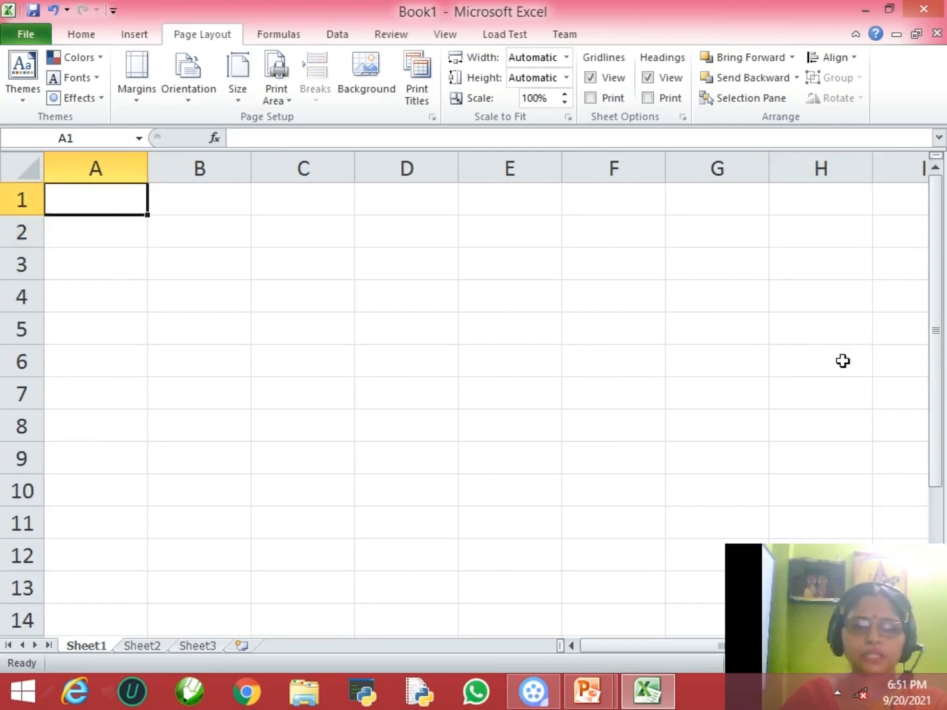
{"action": "type", "text": "100"}
{"action": "key", "text": "Return"}
{"action": "type", "text": "200"}
{"action": "key", "text": "Return"}
{"action": "type", "text": "300"}
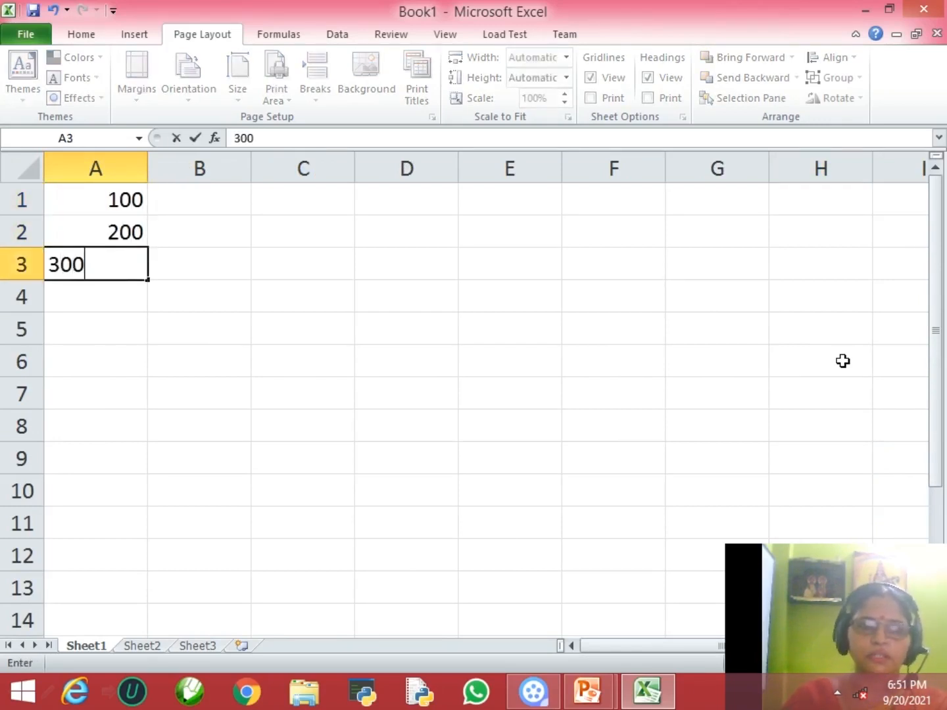
{"action": "key", "text": "Return"}
{"action": "type", "text": "400"}
{"action": "key", "text": "Return"}
{"action": "type", "text": "500"}
{"action": "key", "text": "Return"}
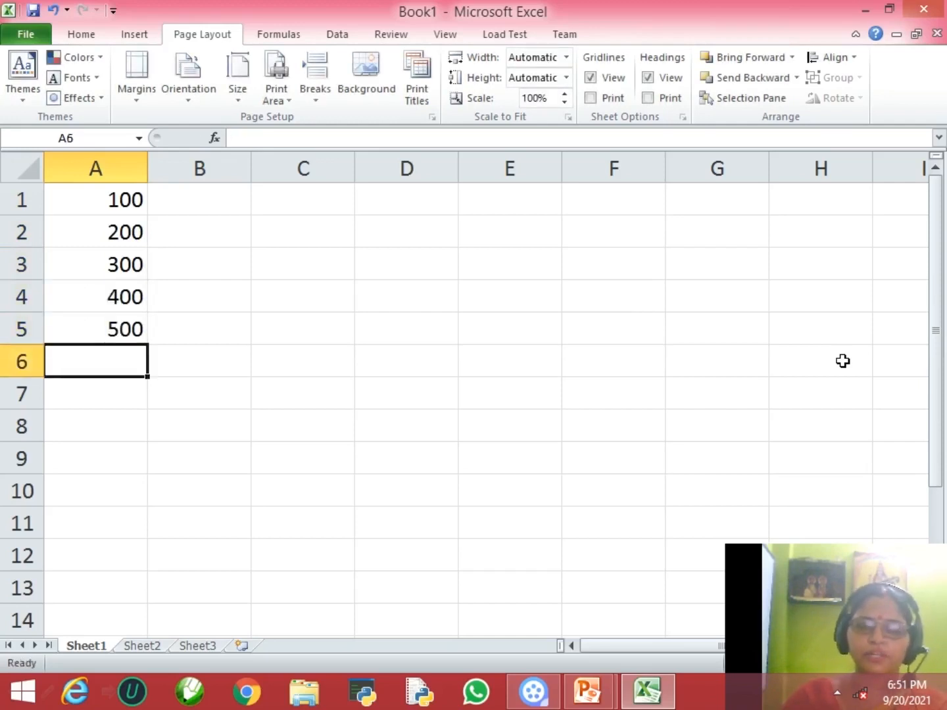
Step: Total the five numbers with the formula =SUM(A1:A5) in cell A6
{"action": "key", "text": "Return"}
{"action": "key", "text": "Up"}
{"action": "key", "text": "Down"}
{"action": "key", "text": "Up"}
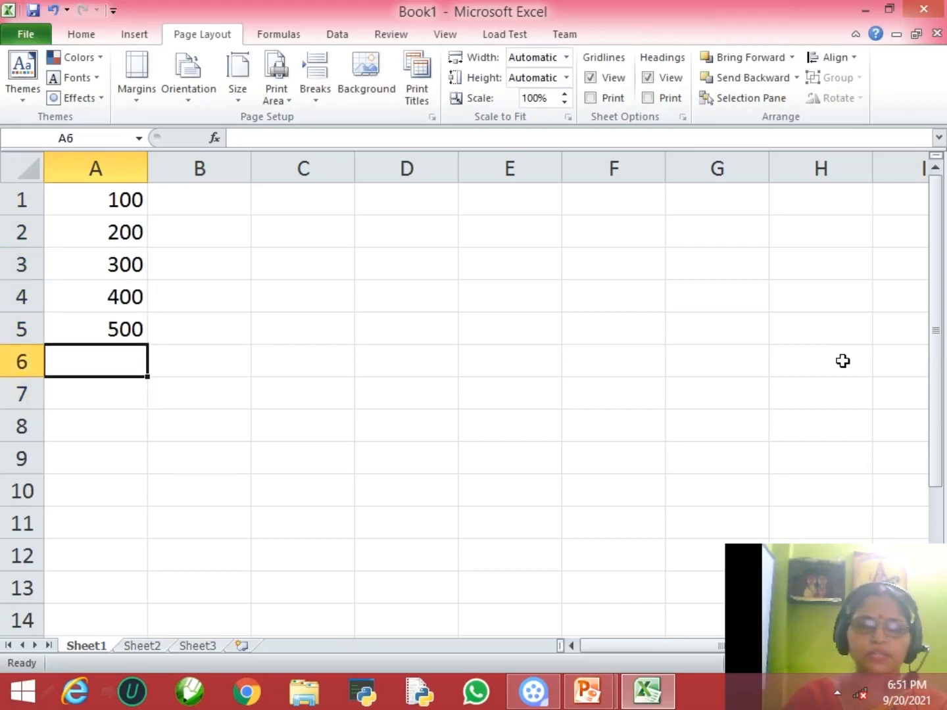
{"action": "type", "text": "=SUM"}
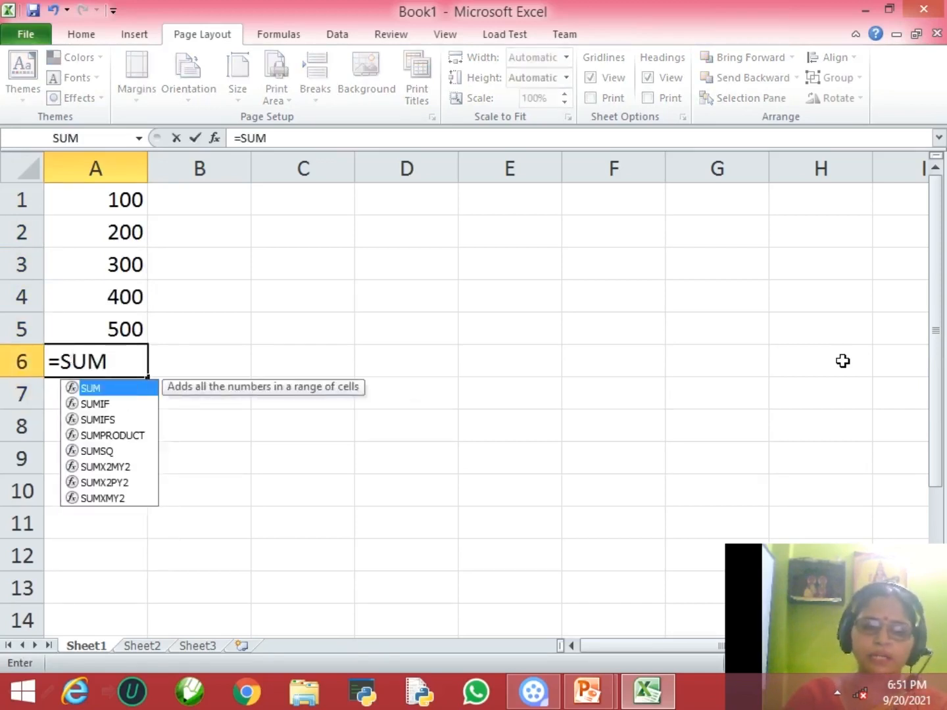
{"action": "type", "text": "("}
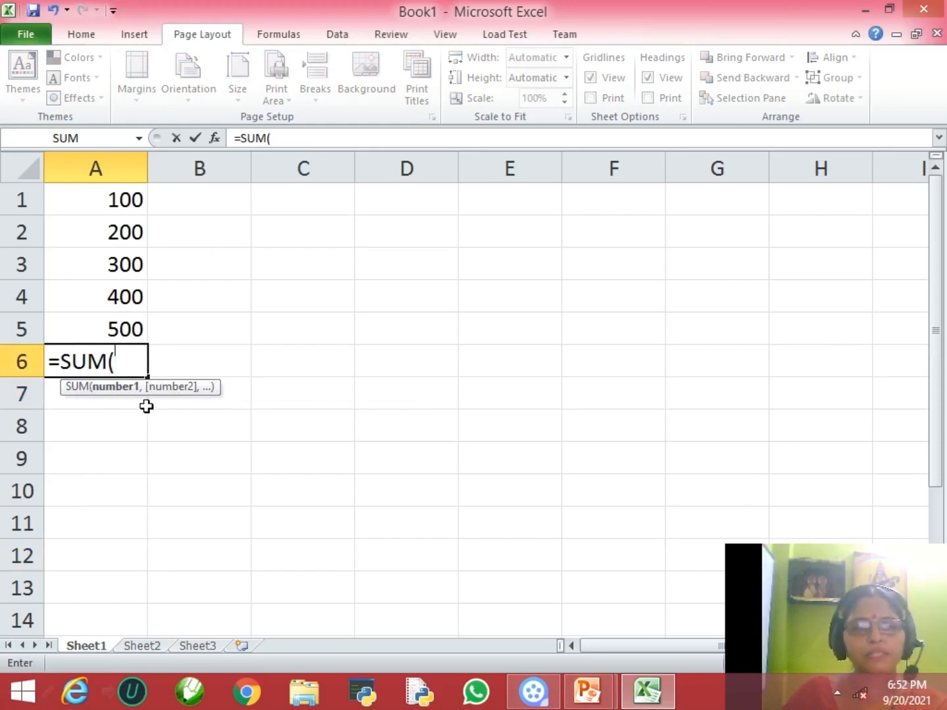
{"action": "left_click", "coordinate": [109, 201]}
{"action": "left_click_drag", "start_coordinate": [110, 201], "coordinate": [110, 329]}
{"action": "type", "text": ")"}
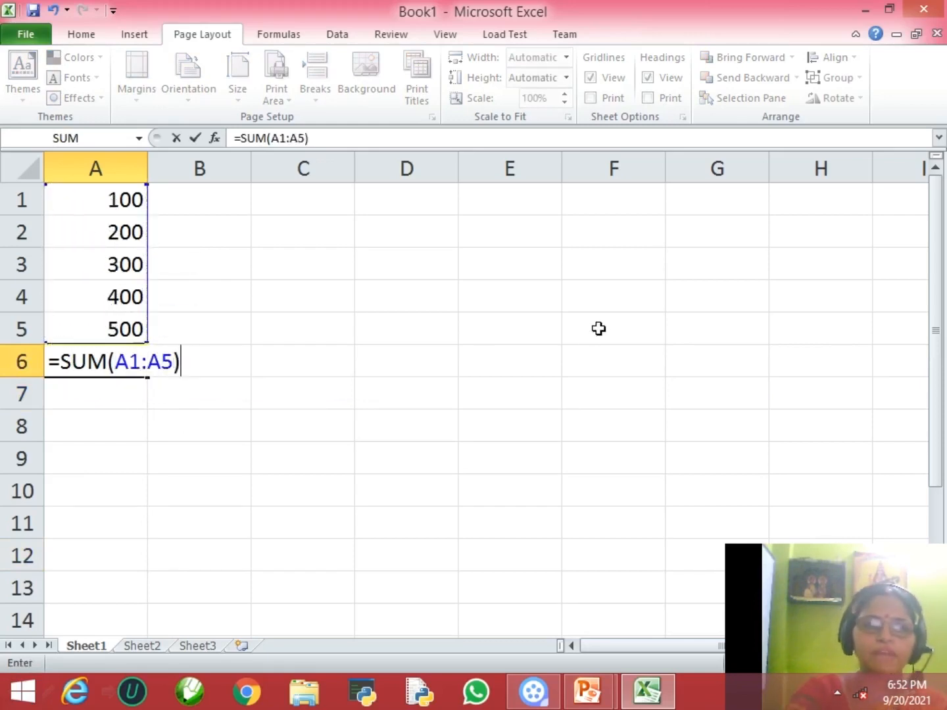
{"action": "key", "text": "Return"}
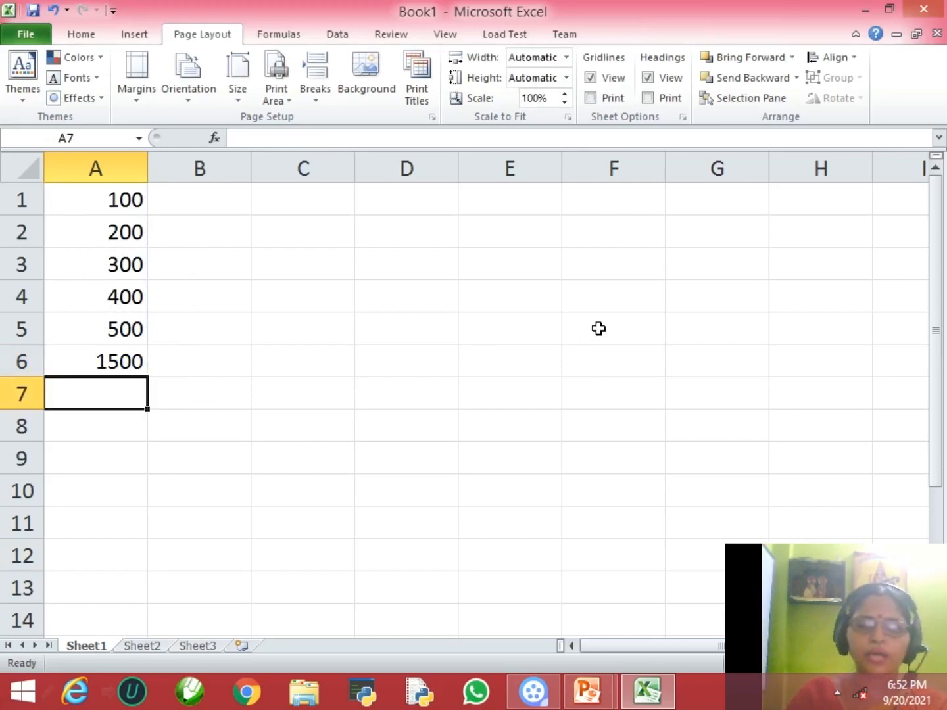
Step: Enter the subtraction formula =100-40 in cell A7
{"action": "type", "text": "="}
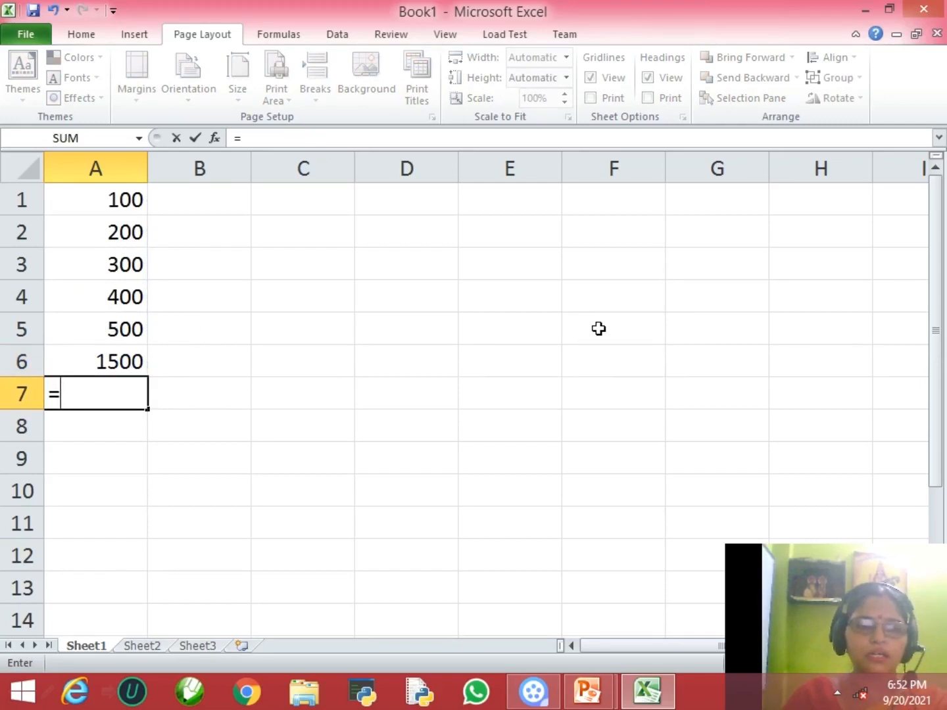
{"action": "type", "text": "100-40"}
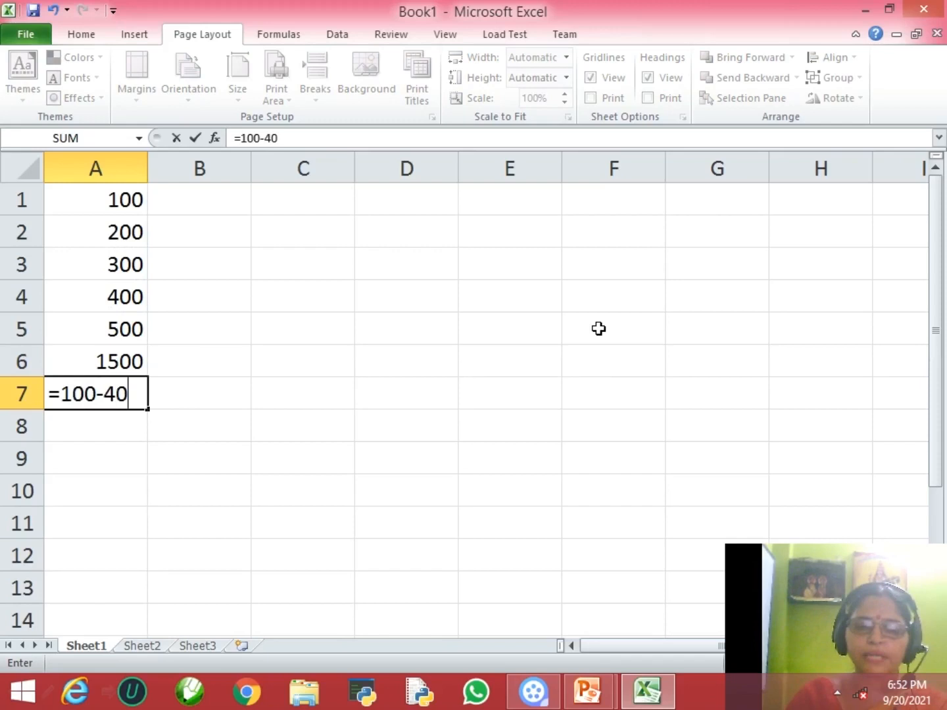
{"action": "key", "text": "Return"}
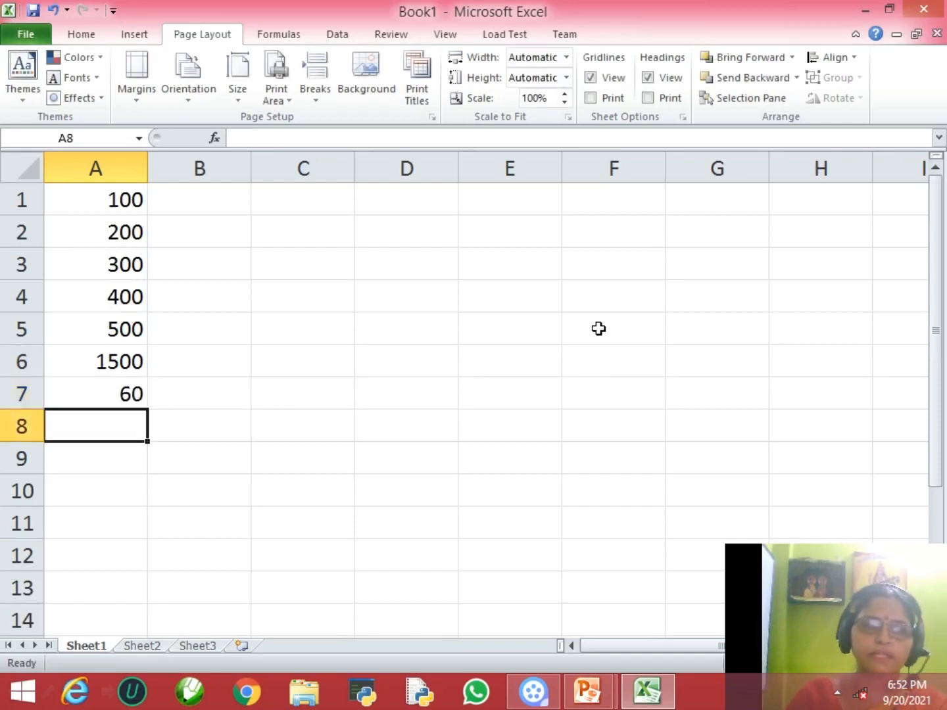
Step: Subtract 10 from the value in A1 with the formula =A1-10 in cell B7
{"action": "key", "text": "Up"}
{"action": "key", "text": "Right"}
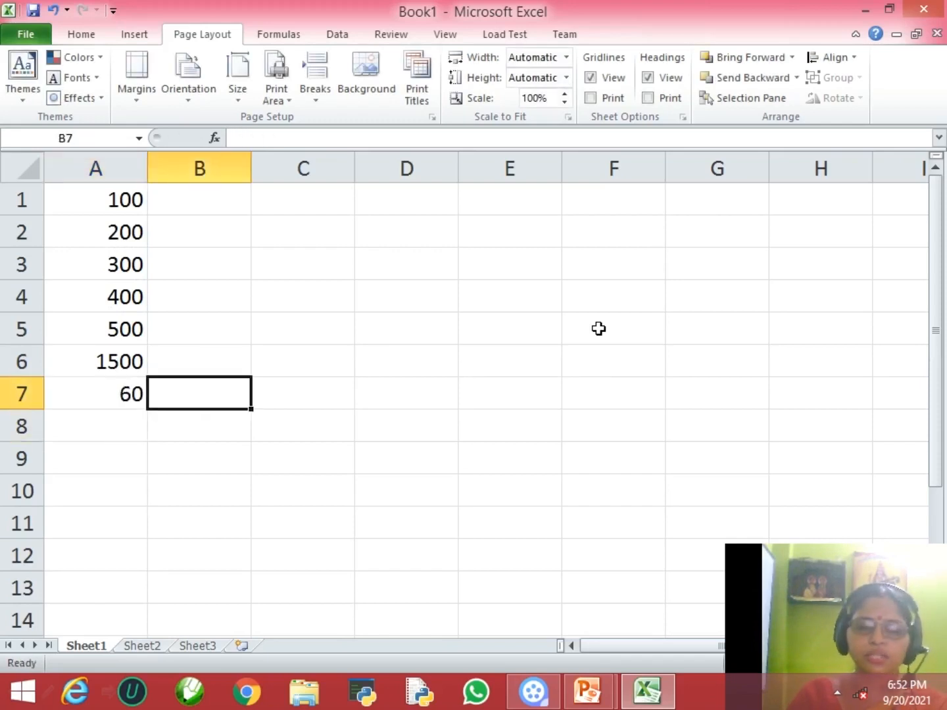
{"action": "type", "text": "="}
{"action": "key", "text": "Up"}
{"action": "key", "text": "Up"}
{"action": "key", "text": "Up"}
{"action": "key", "text": "Up"}
{"action": "key", "text": "Up"}
{"action": "key", "text": "Up"}
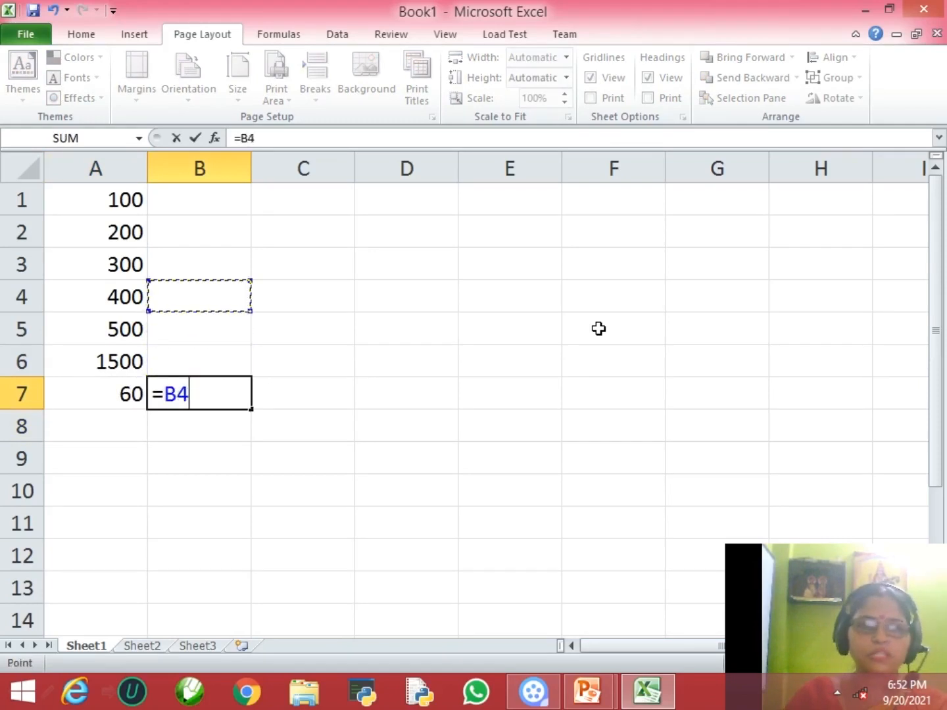
{"action": "key", "text": "Left"}
{"action": "type", "text": "-"}
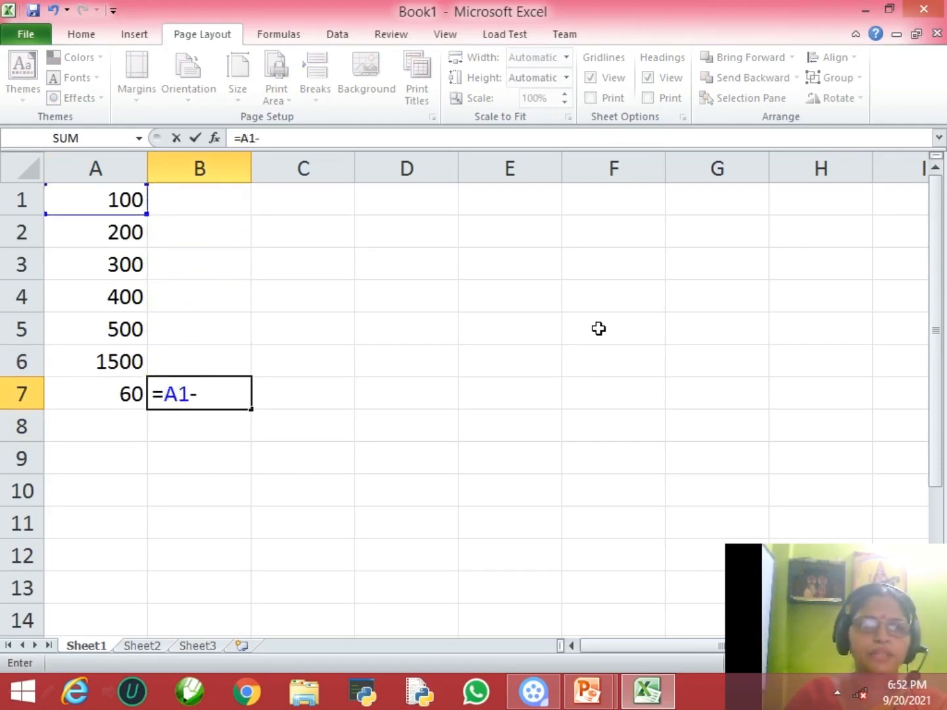
{"action": "type", "text": "10"}
{"action": "key", "text": "Return"}
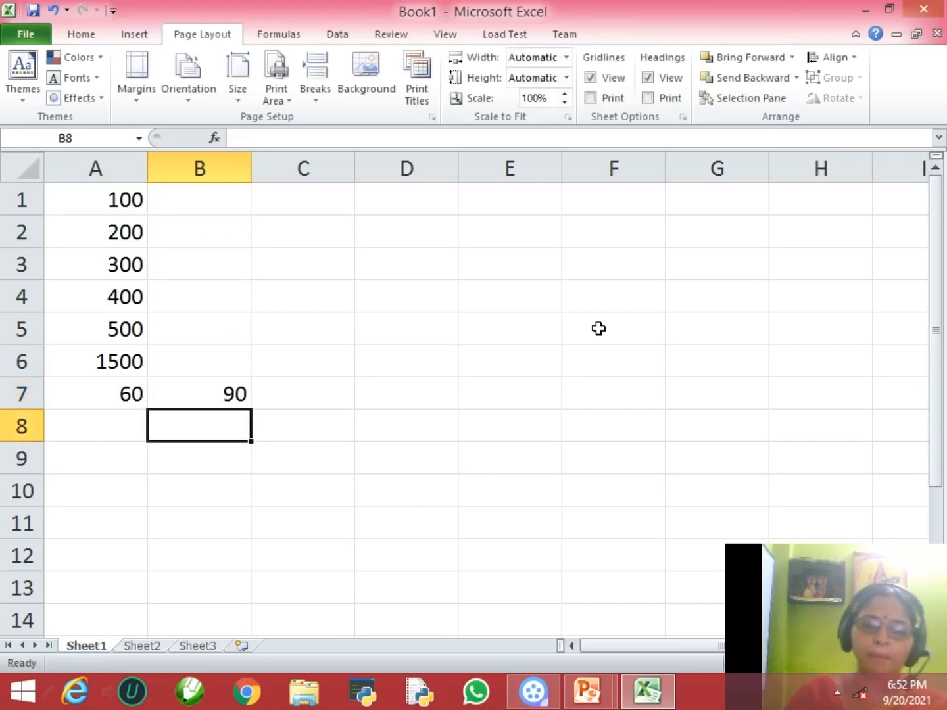
Step: Multiply the value in A2 by 100 with the formula =A2*100 in cell B8 and reselect that cell
{"action": "type", "text": "="}
{"action": "key", "text": "Up"}
{"action": "key", "text": "Up"}
{"action": "key", "text": "Up"}
{"action": "key", "text": "Left"}
{"action": "key", "text": "Up"}
{"action": "key", "text": "Up"}
{"action": "key", "text": "Up"}
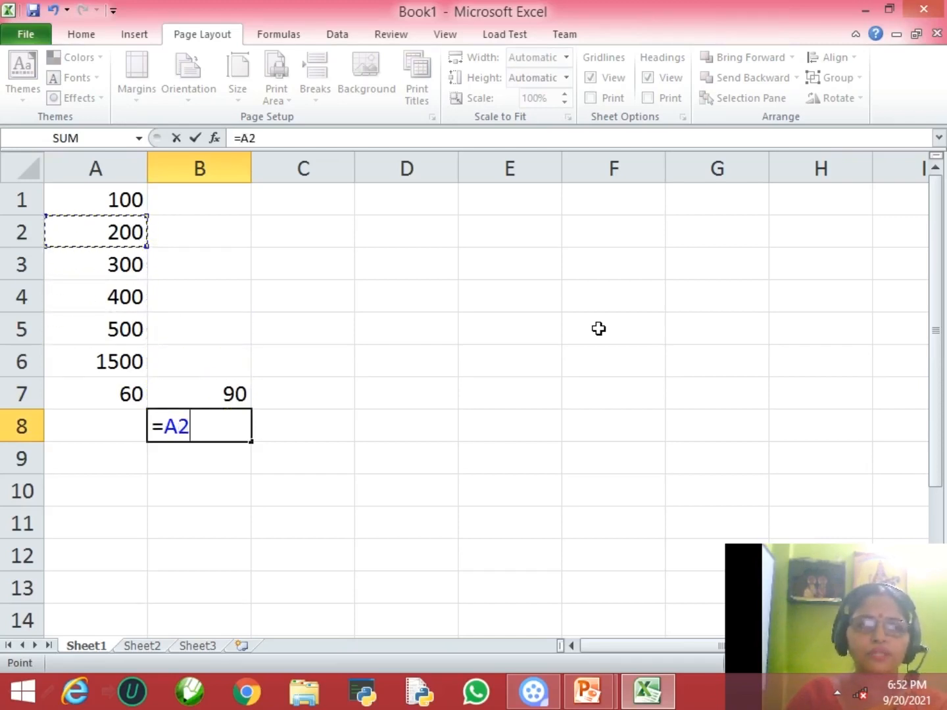
{"action": "type", "text": "*100"}
{"action": "key", "text": "Return"}
{"action": "key", "text": "Up"}
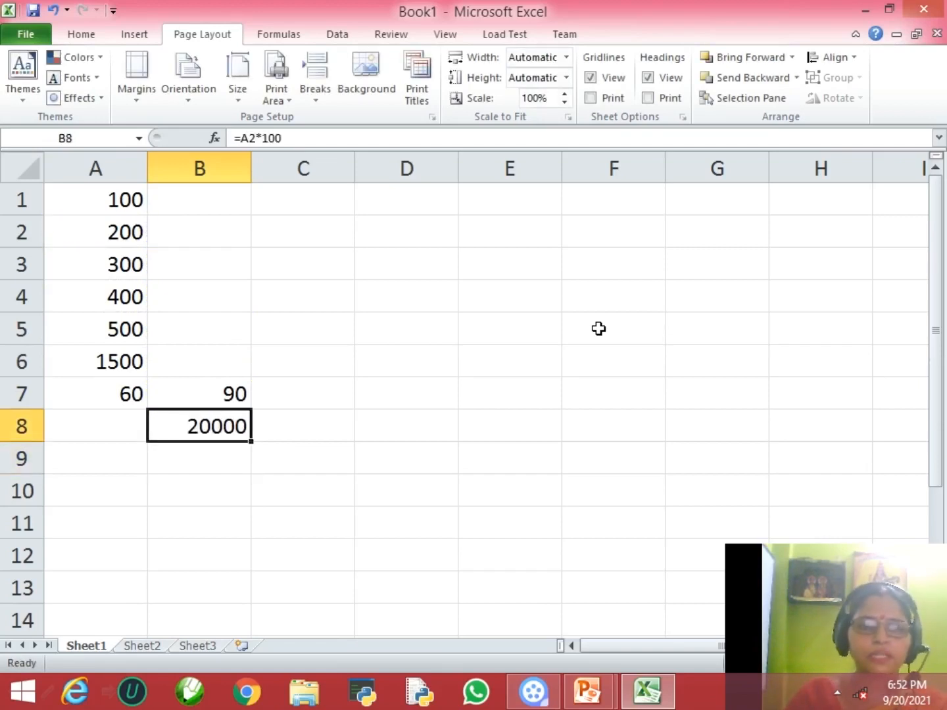
Step: Divide the total in A6 by 5 with the formula =A6/5 in cell B9
{"action": "key", "text": "Down"}
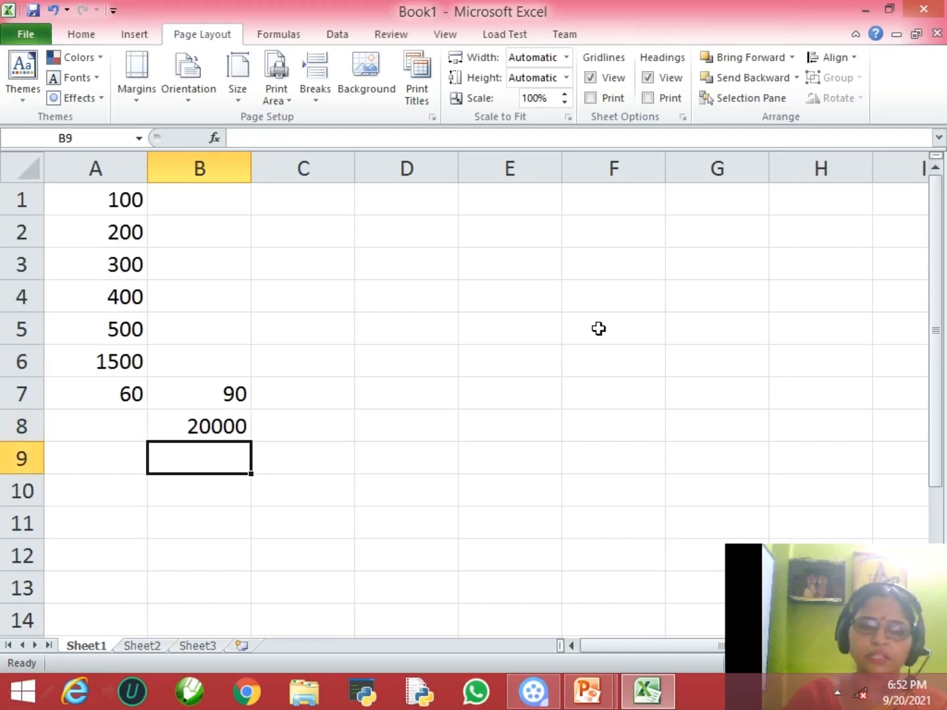
{"action": "type", "text": "="}
{"action": "key", "text": "Up"}
{"action": "key", "text": "Up"}
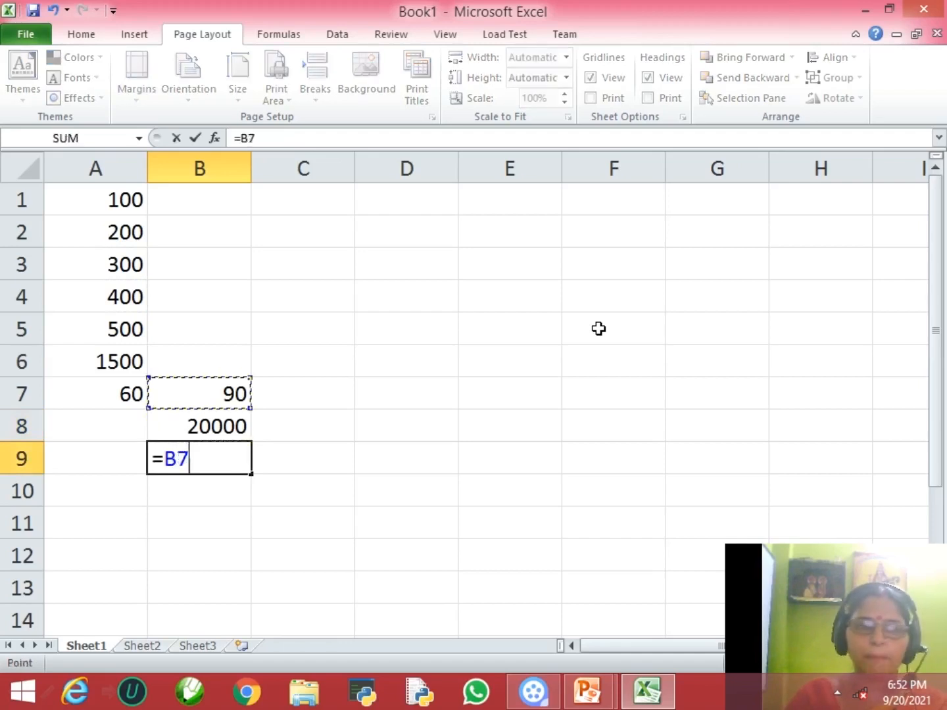
{"action": "key", "text": "Up"}
{"action": "key", "text": "Left"}
{"action": "type", "text": "/"}
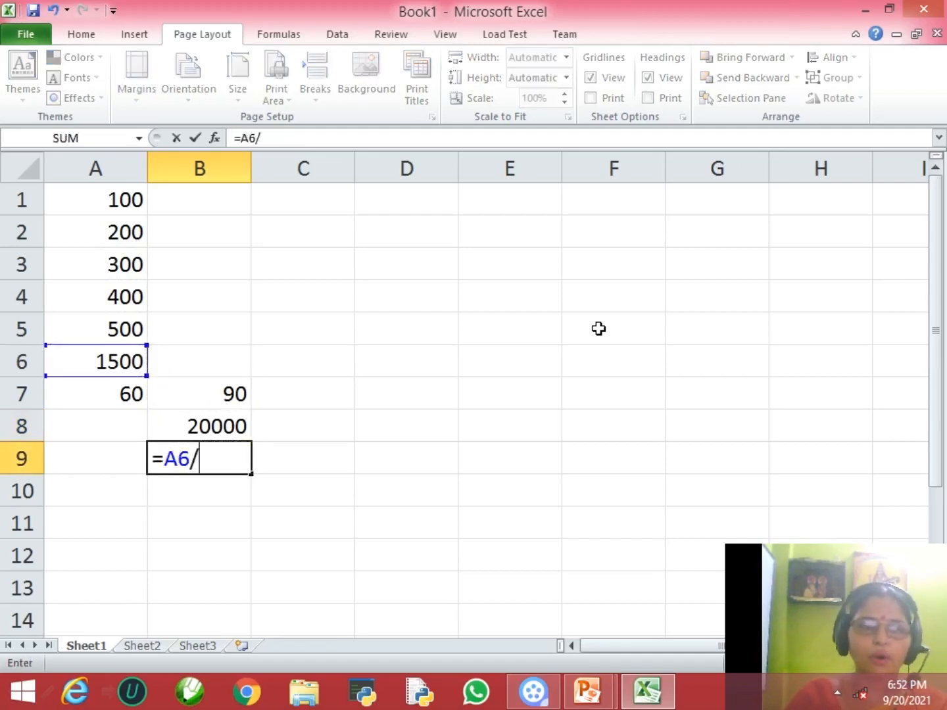
{"action": "type", "text": "5"}
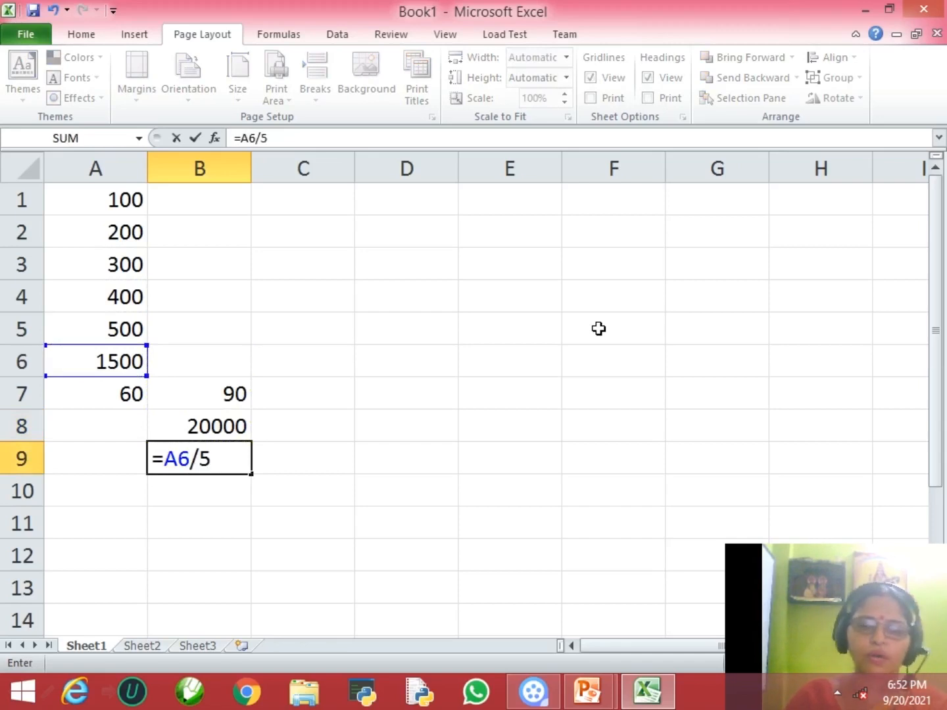
{"action": "key", "text": "Return"}
Step: Go back to cells A7 and A6 to review the formulas they contain
{"action": "key", "text": "Up"}
{"action": "key", "text": "Up"}
{"action": "key", "text": "Up"}
{"action": "key", "text": "Left"}
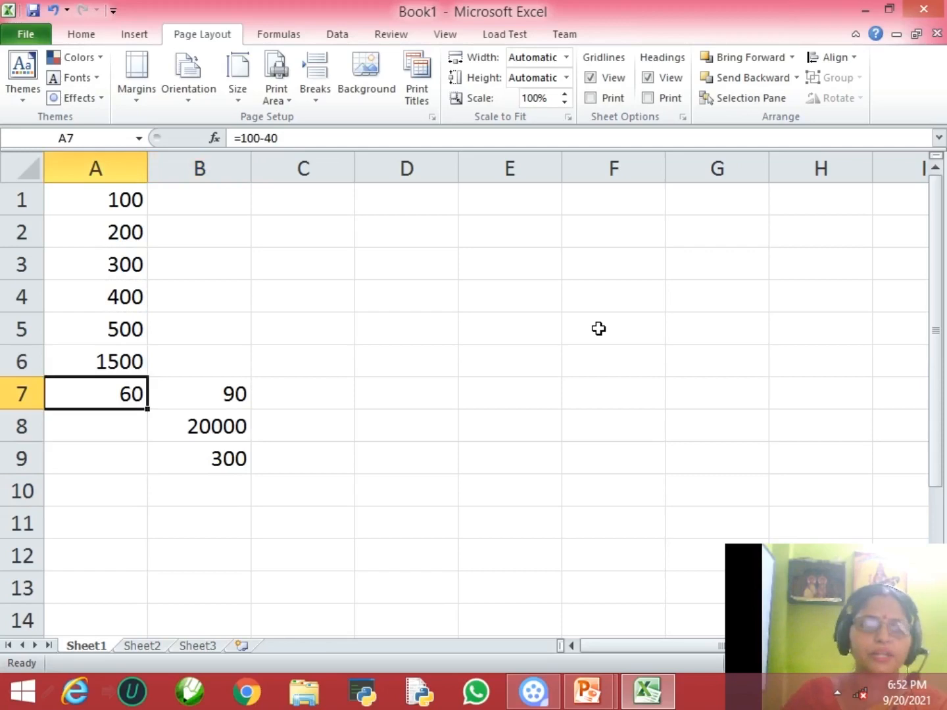
{"action": "key", "text": "Up"}
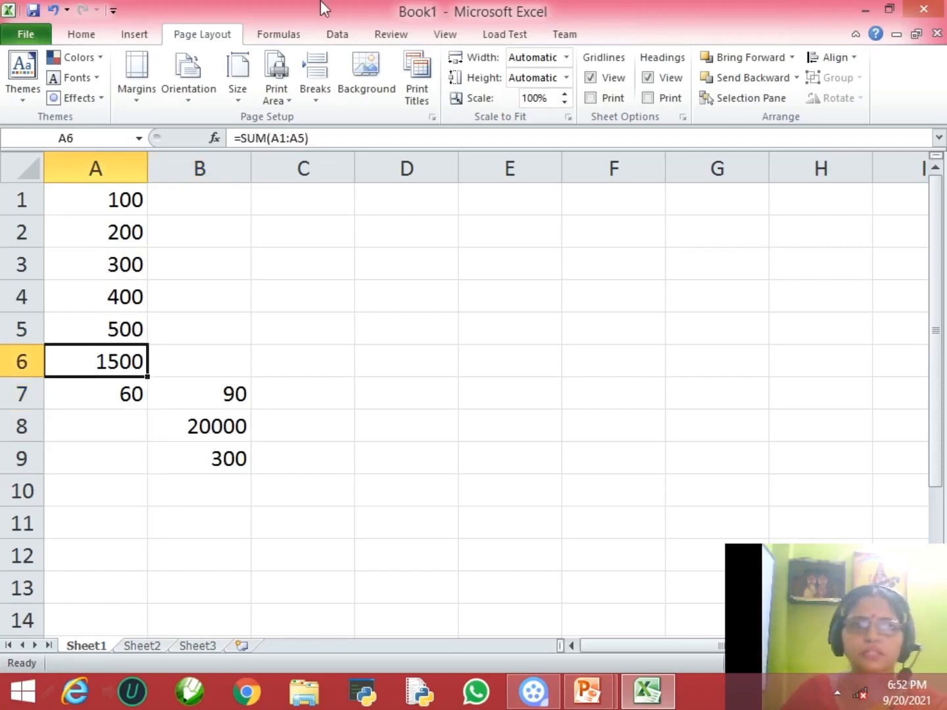
Step: Examine the formulas behind the results in cells A6, A7, B7, B8 and B9 one by one
{"action": "key", "text": "F2"}
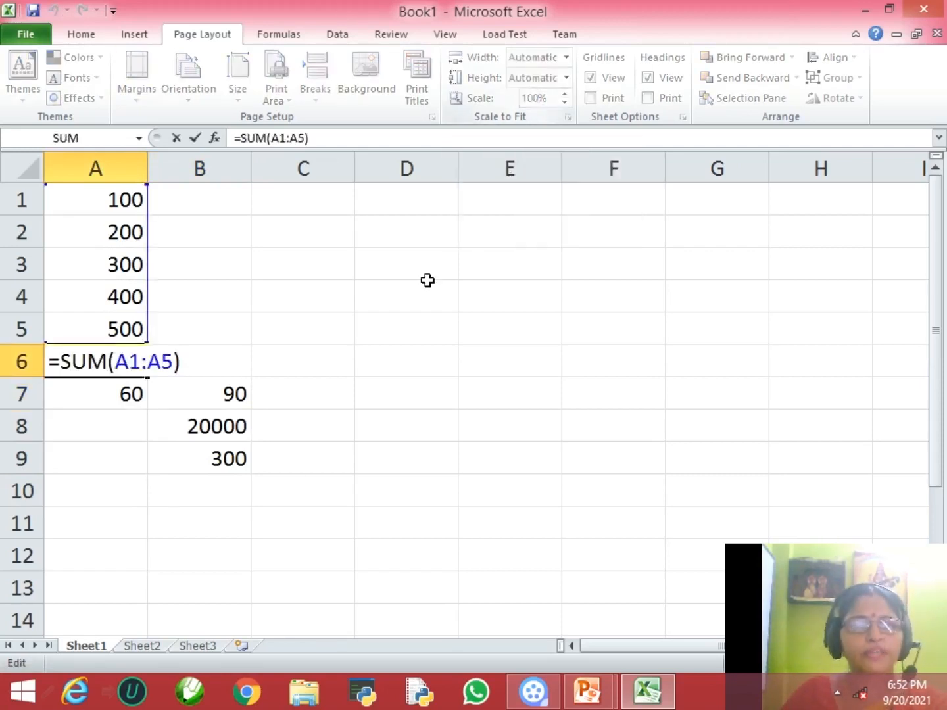
{"action": "key", "text": "Return"}
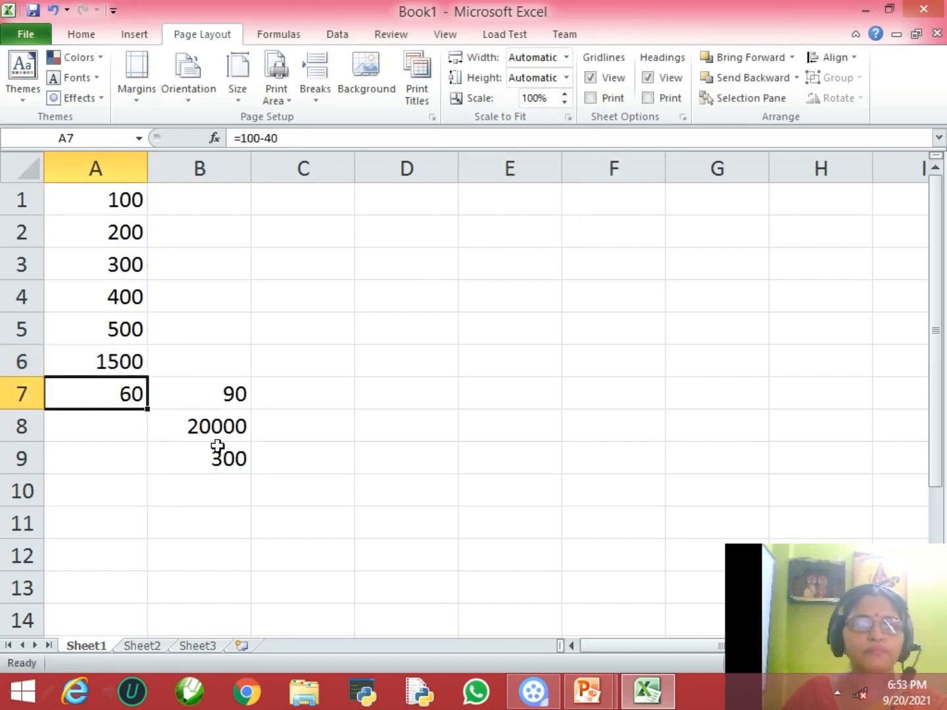
{"action": "key", "text": "F2"}
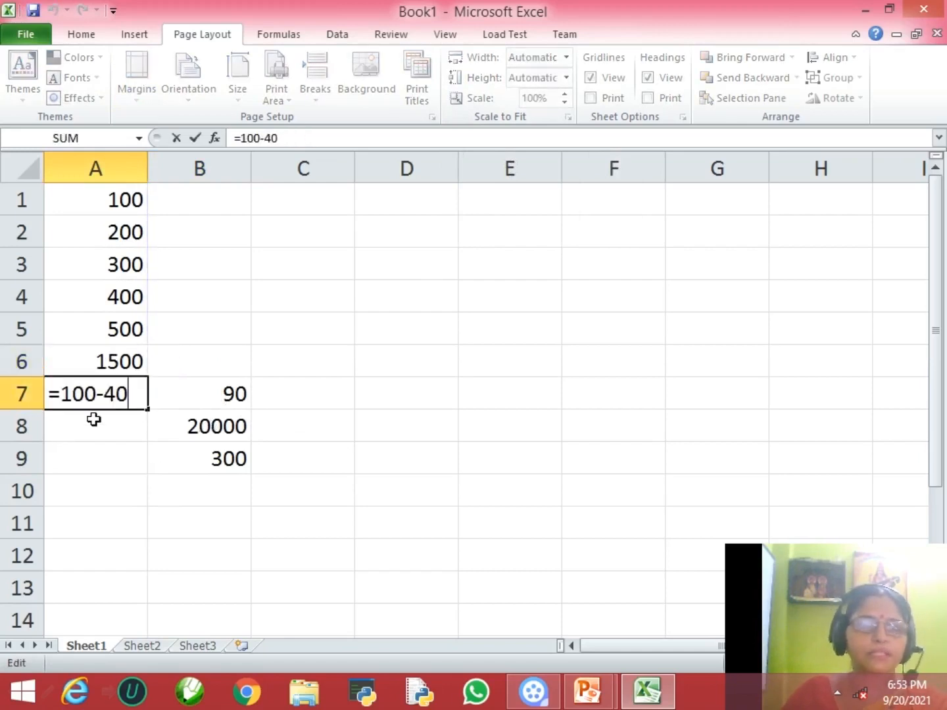
{"action": "left_click", "coordinate": [217, 394]}
{"action": "key", "text": "F2"}
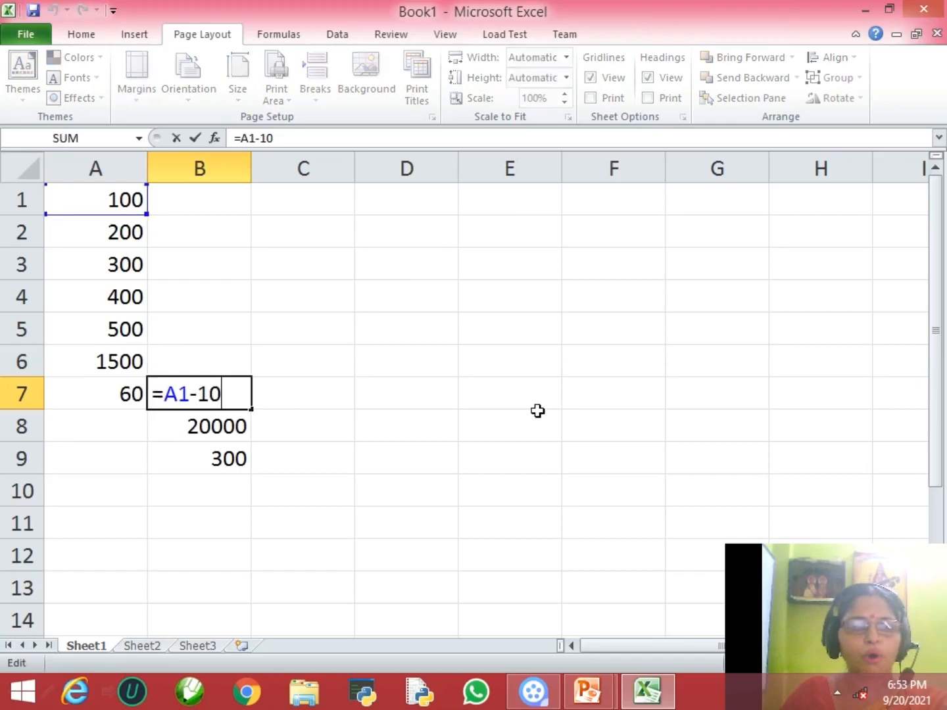
{"action": "key", "text": "Escape"}
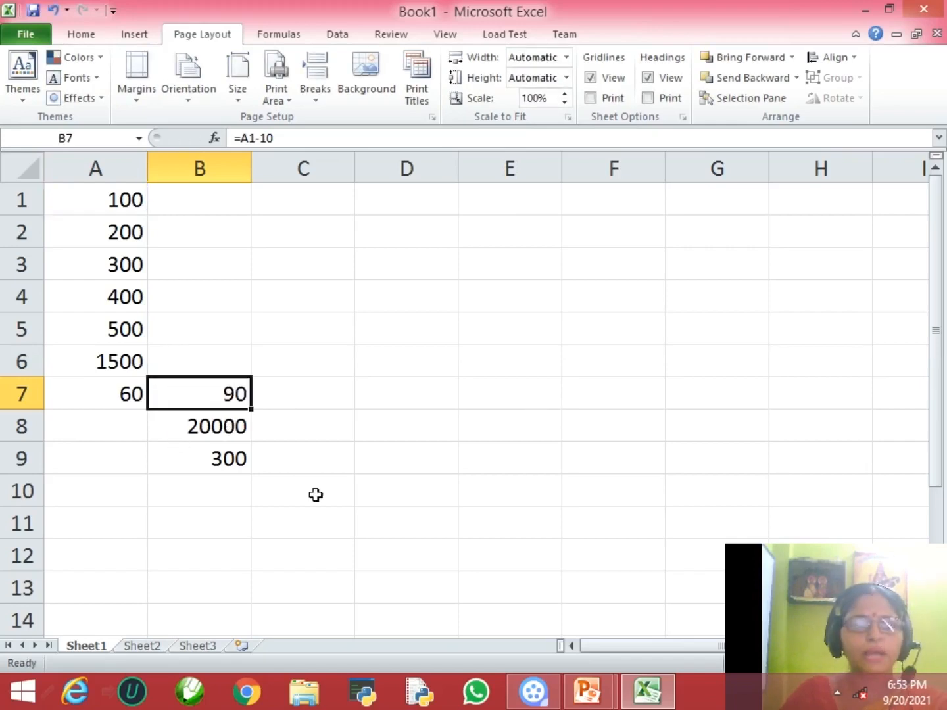
{"action": "key", "text": "F2"}
{"action": "left_click", "coordinate": [218, 429]}
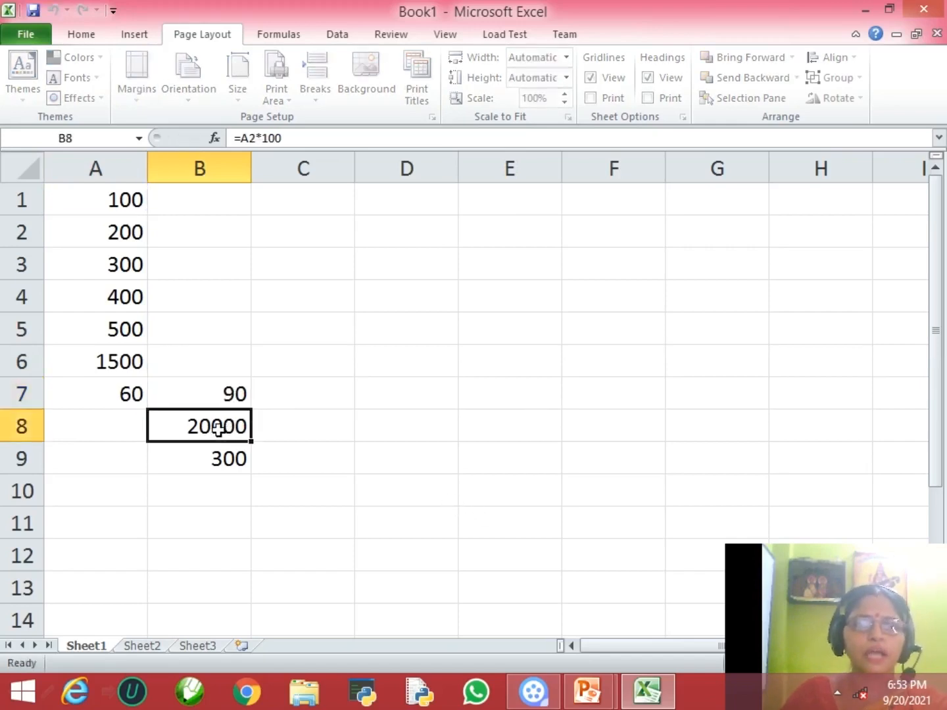
{"action": "key", "text": "F2"}
{"action": "left_click", "coordinate": [222, 461]}
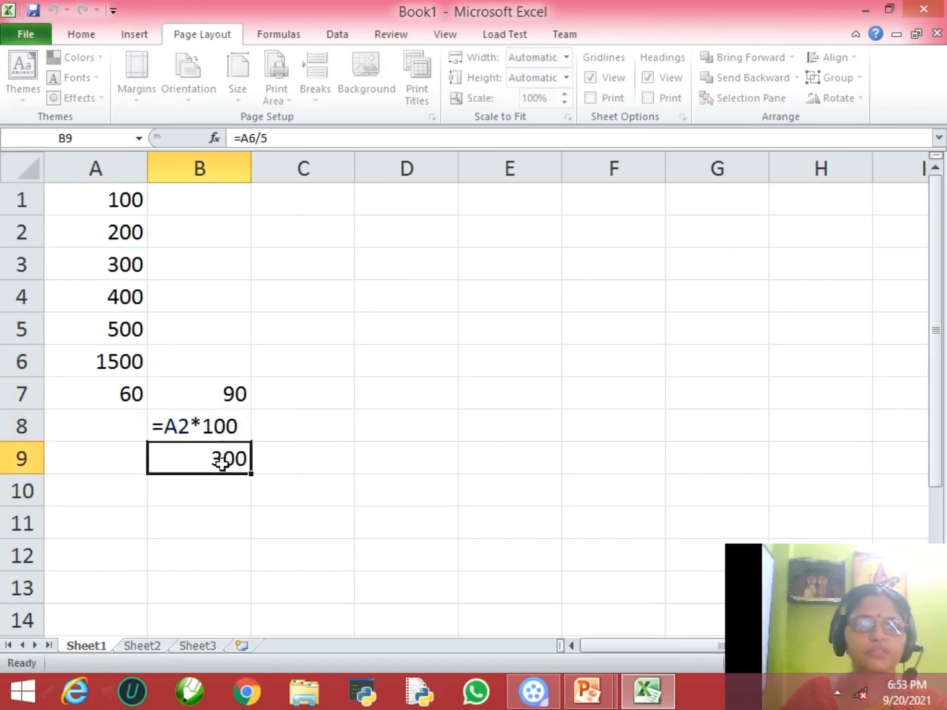
{"action": "key", "text": "F2"}
{"action": "left_click", "coordinate": [234, 491]}
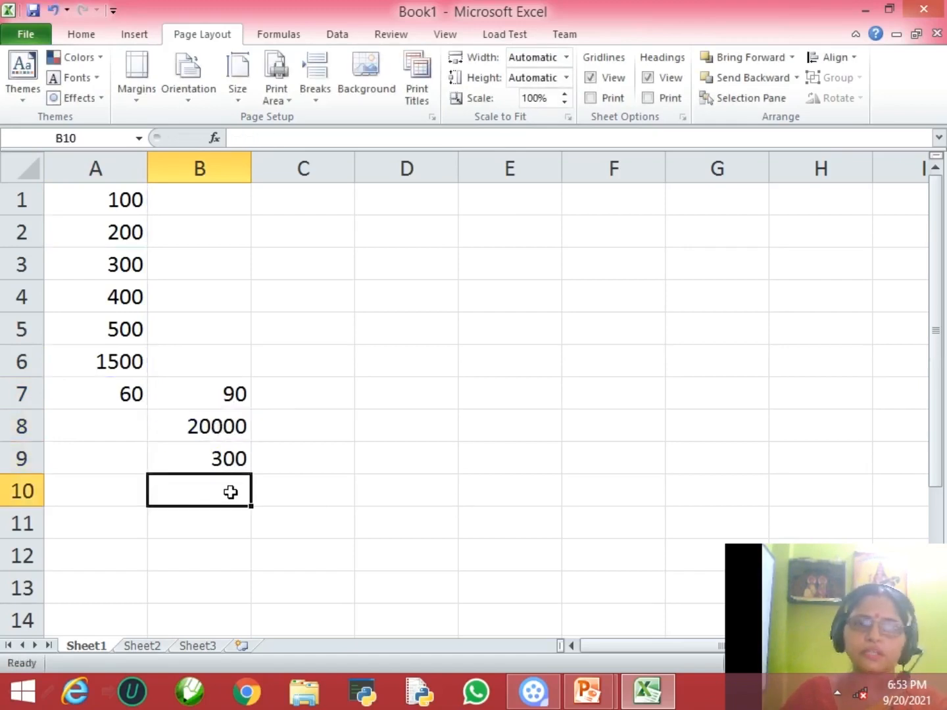
Step: Clear the contents of the range A1:B9
{"action": "key", "text": "ctrl+Home"}
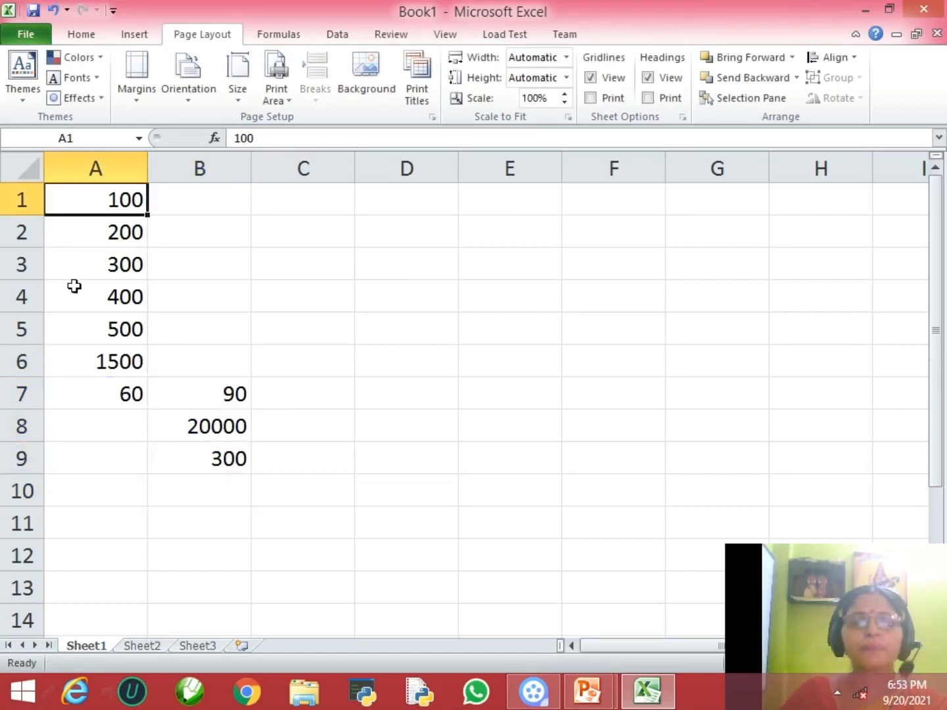
{"action": "left_click_drag", "start_coordinate": [86, 204], "coordinate": [233, 454]}
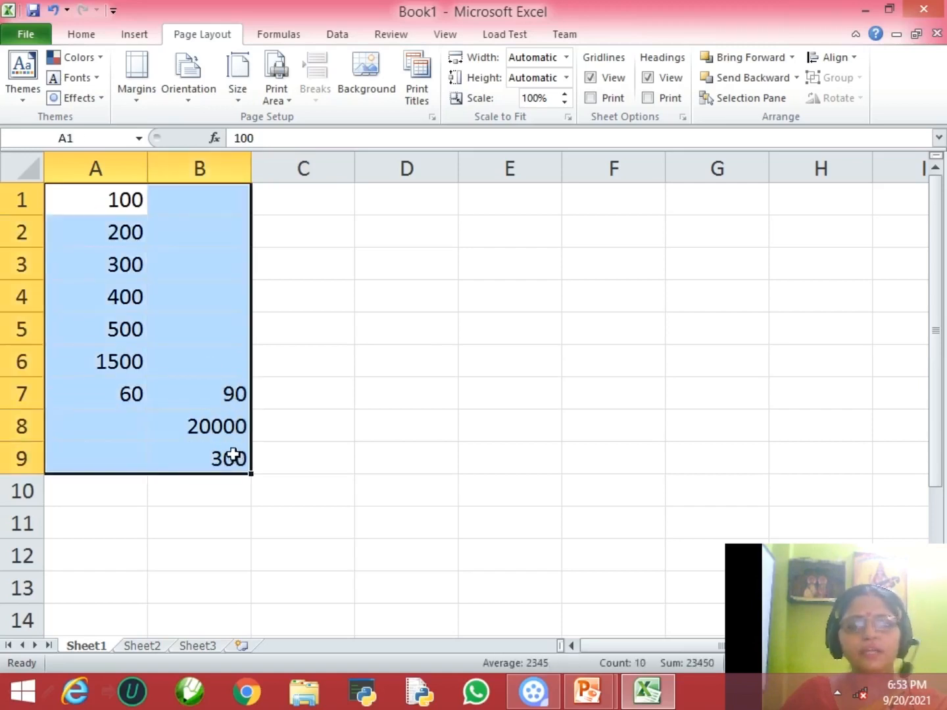
{"action": "key", "text": "Delete"}
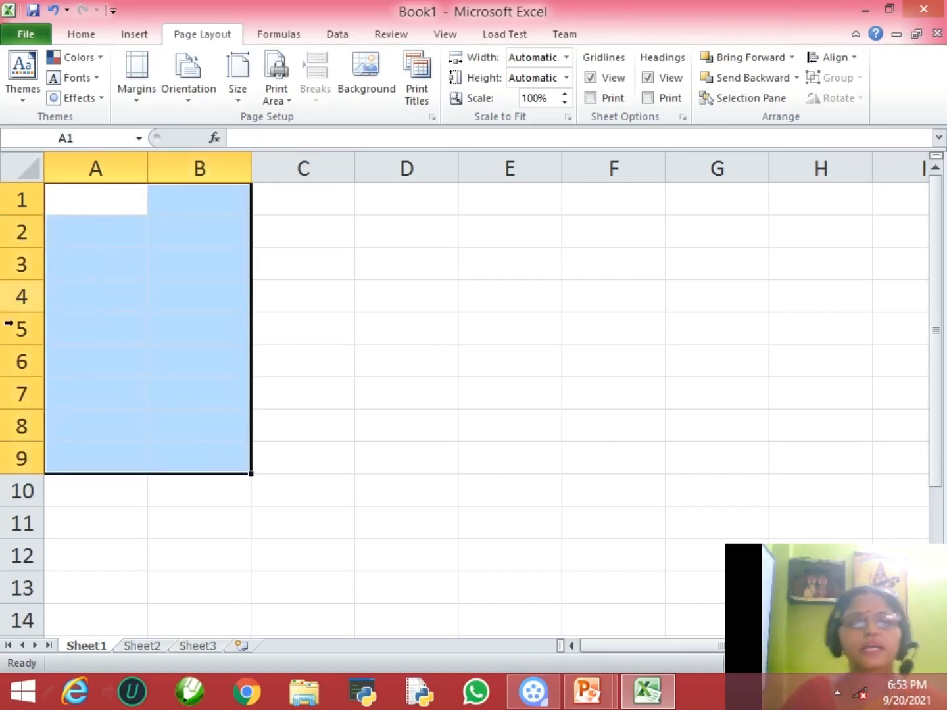
{"action": "left_click", "coordinate": [100, 234]}
{"action": "key", "text": "Down"}
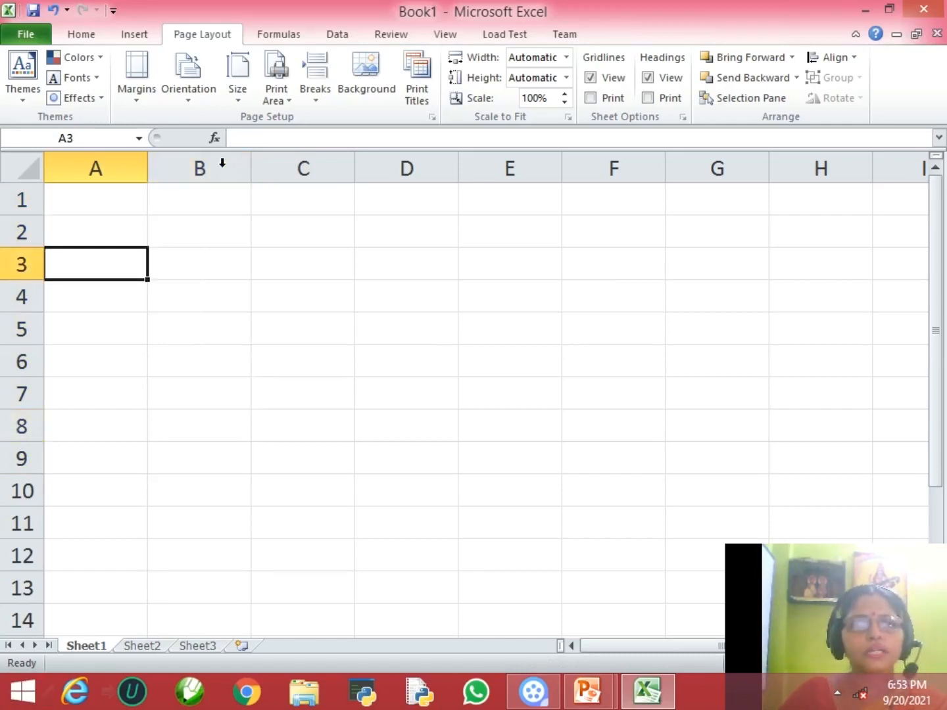
Step: Enter the column headings Roll No in cell A3 and Name in cell B3
{"action": "left_click", "coordinate": [77, 36]}
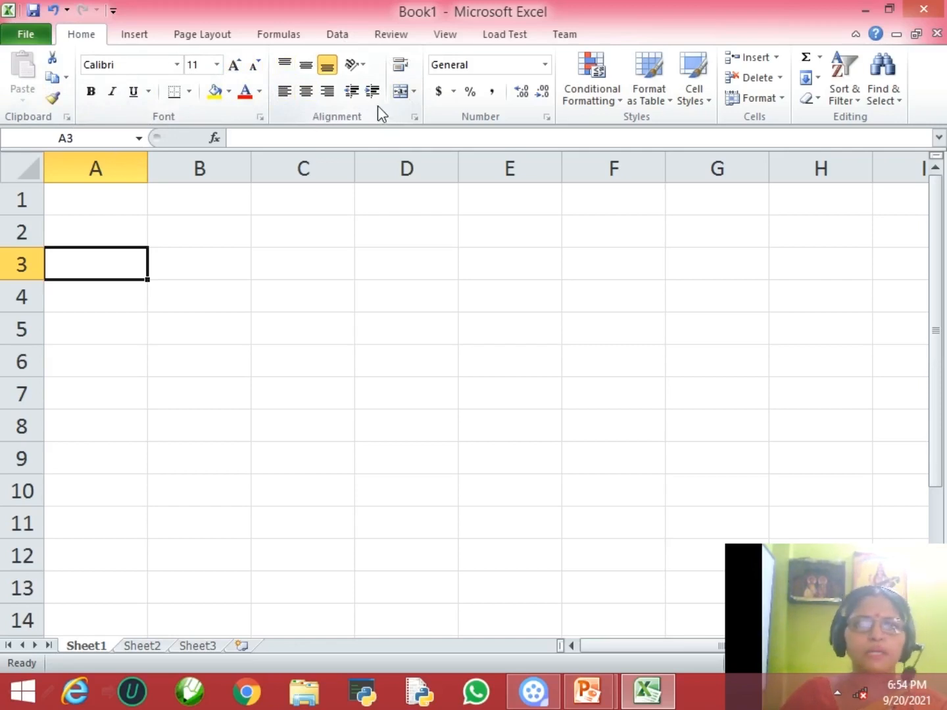
{"action": "left_click", "coordinate": [133, 232]}
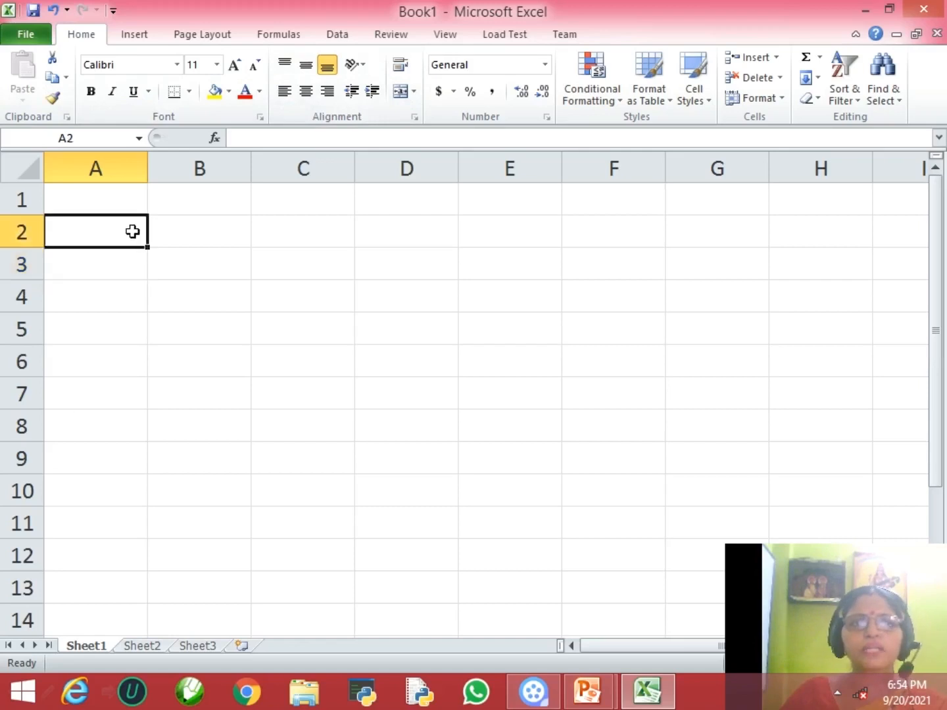
{"action": "left_click", "coordinate": [114, 264]}
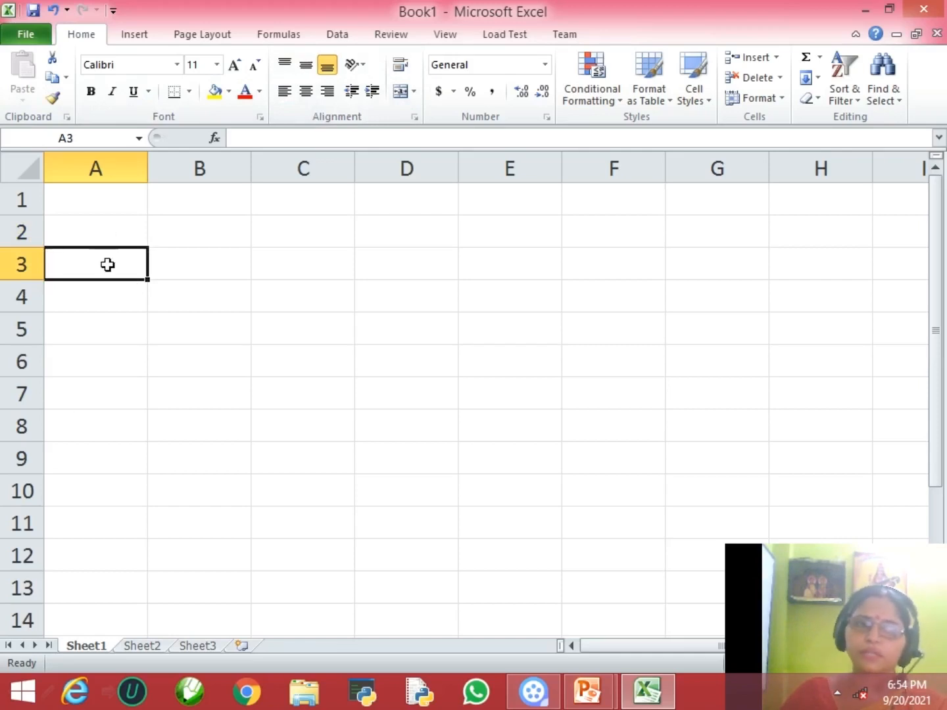
{"action": "left_click", "coordinate": [115, 233]}
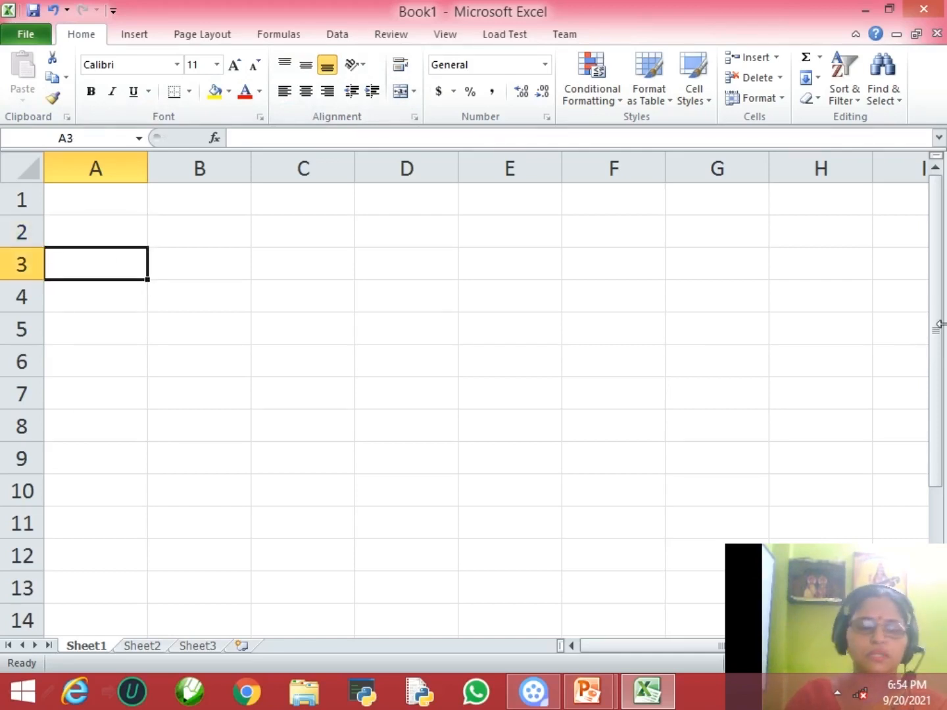
{"action": "type", "text": "Roll"}
{"action": "type", "text": "No"}
{"action": "key", "text": "Tab"}
{"action": "type", "text": "Name"}
{"action": "key", "text": "Tab"}
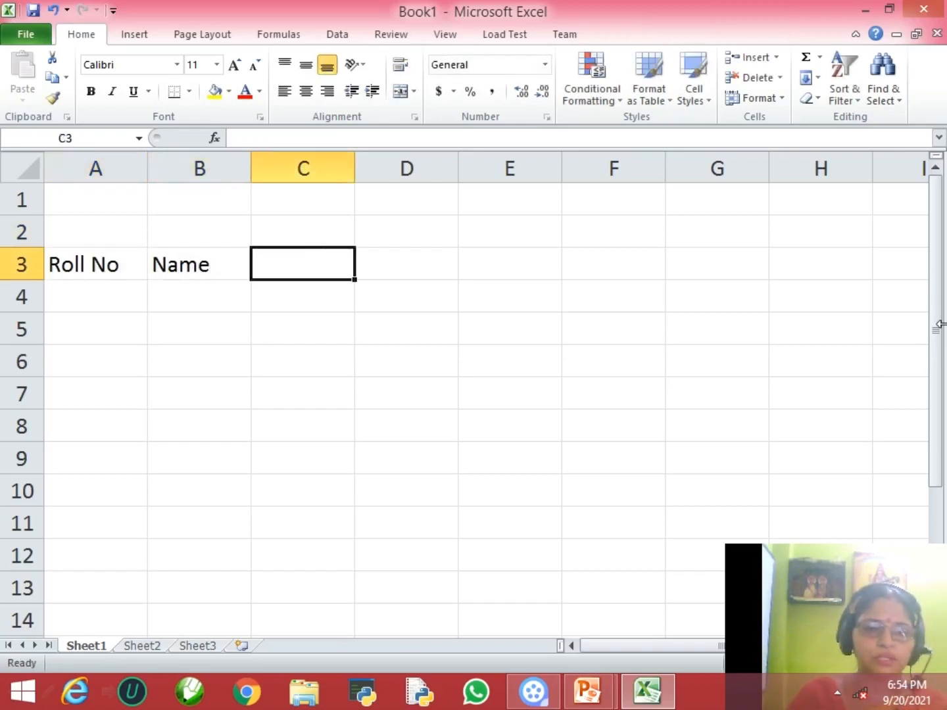
Step: Enter the subject headings Hindi, Maths and Science in cells C3, D3 and E3
{"action": "type", "text": "Hindi"}
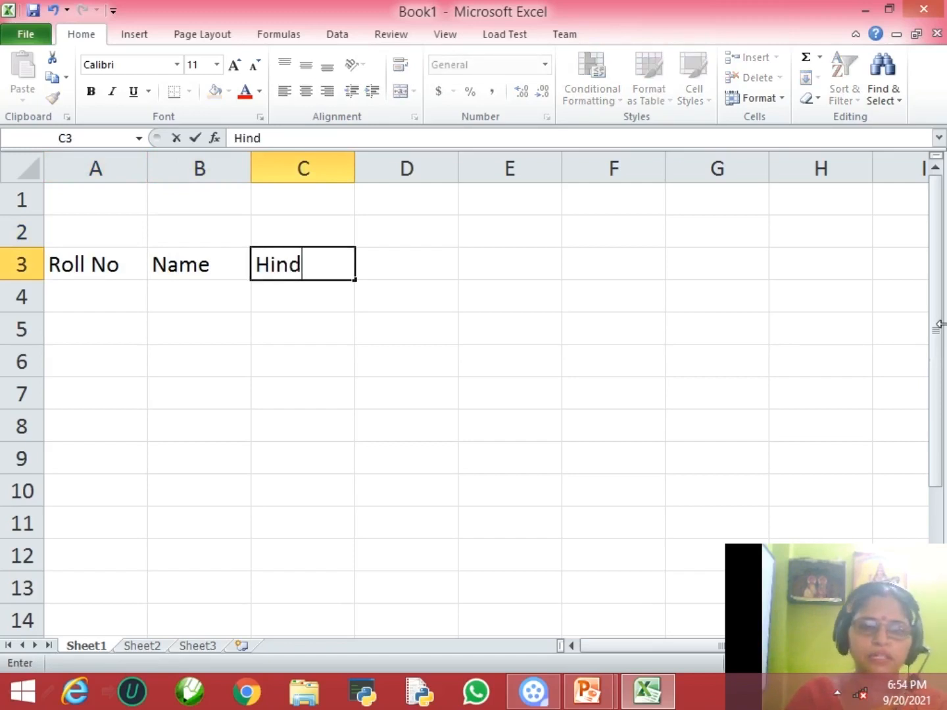
{"action": "key", "text": "Tab"}
{"action": "type", "text": "Math"}
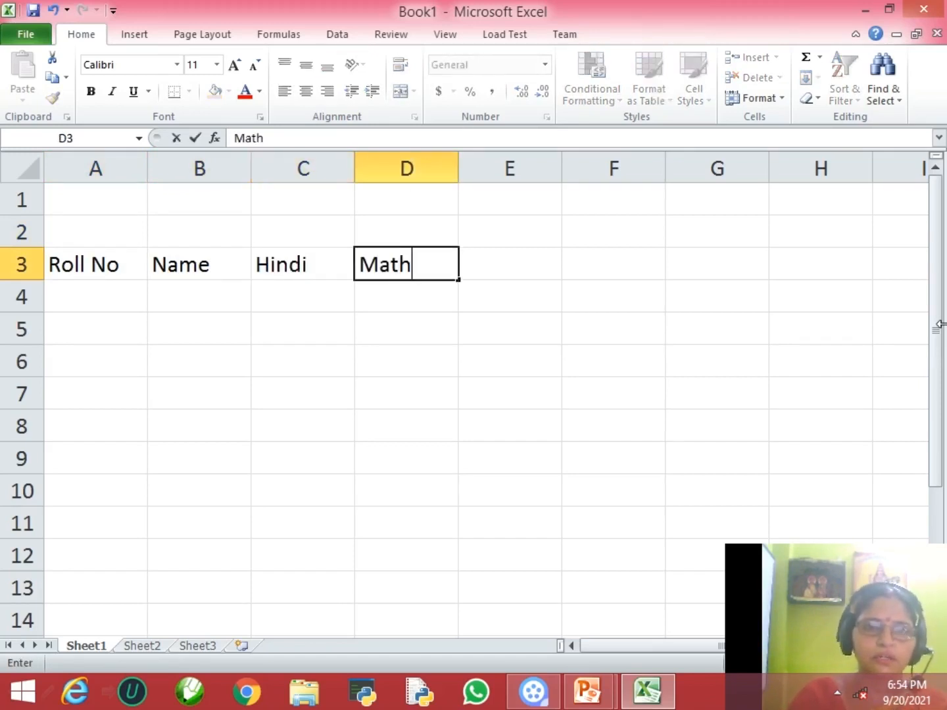
{"action": "key", "text": "Tab"}
{"action": "key", "text": "Left"}
{"action": "type", "text": "Maths"}
{"action": "key", "text": "Tab"}
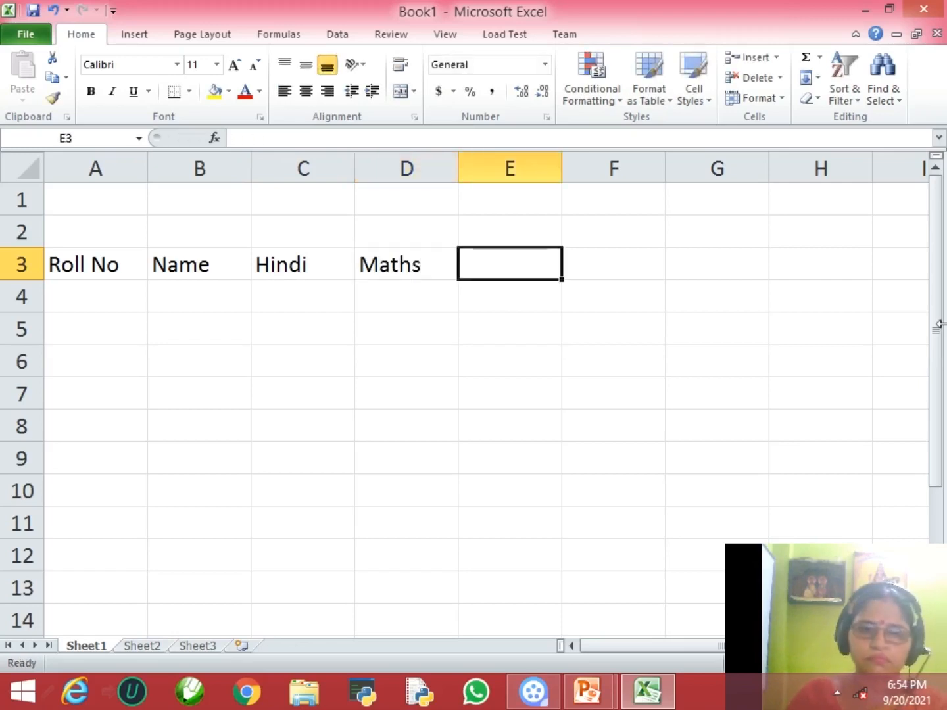
{"action": "type", "text": "Science"}
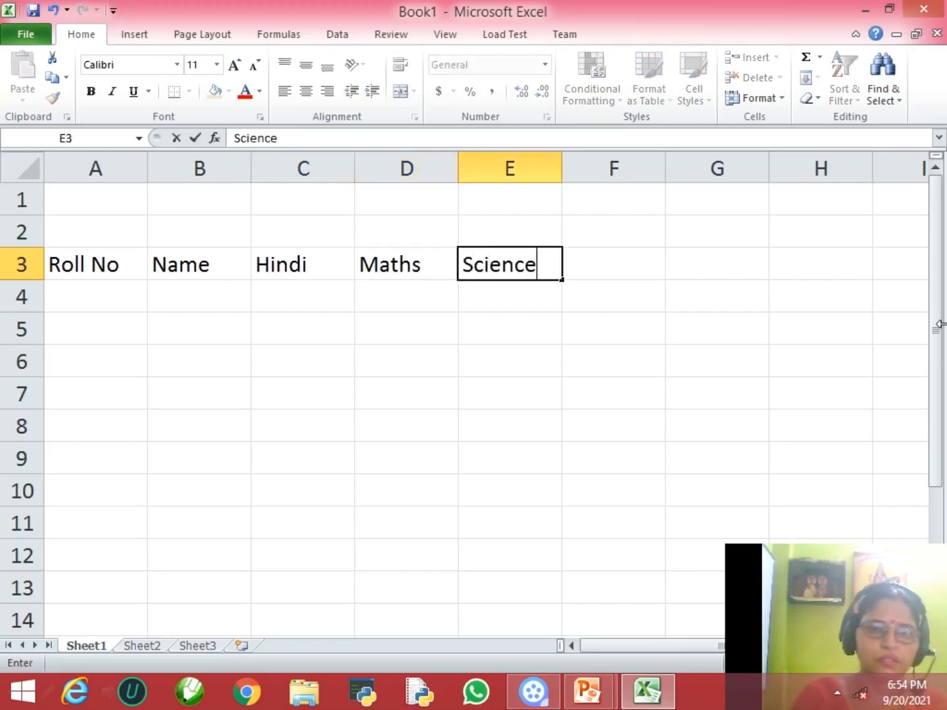
{"action": "key", "text": "Tab"}
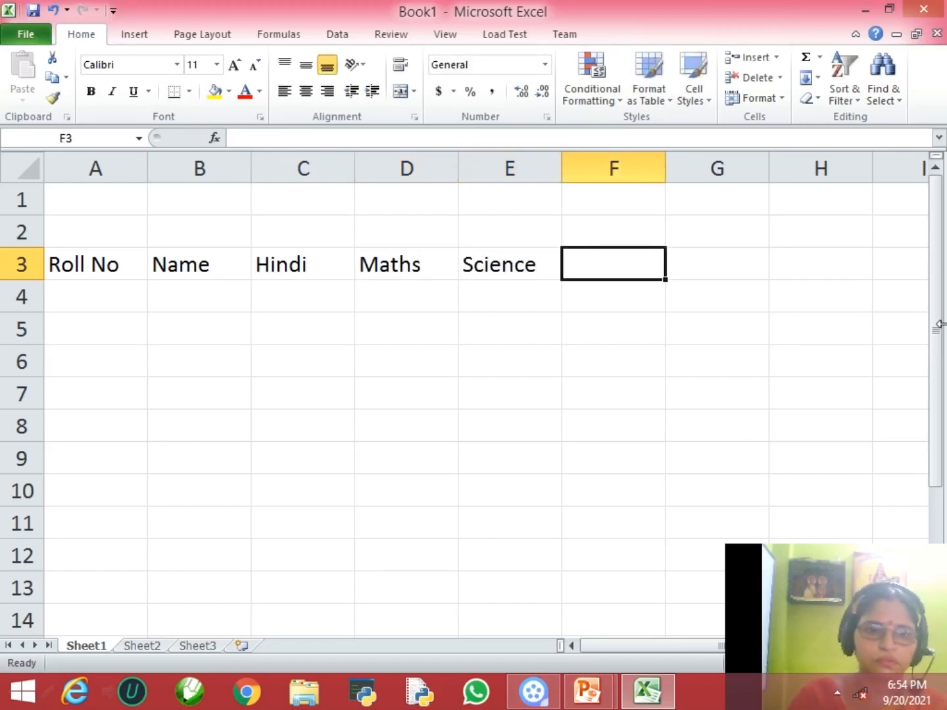
Step: Continue the heading row with English, Art and Total in cells F3, G3 and H3
{"action": "type", "text": "English"}
{"action": "key", "text": "Tab"}
{"action": "type", "text": "Art"}
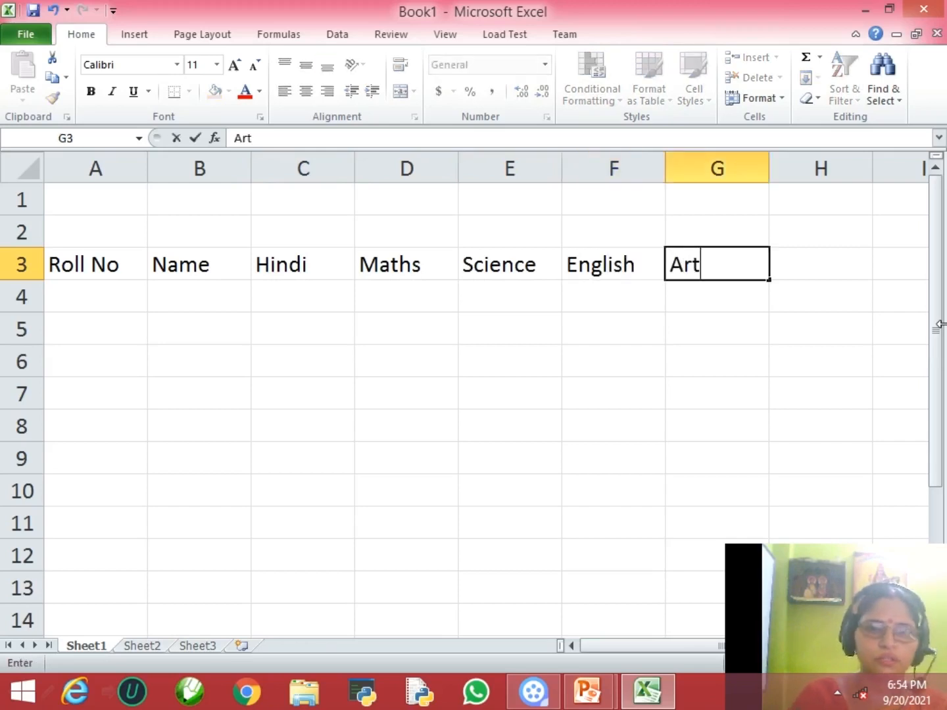
{"action": "key", "text": "Tab"}
{"action": "type", "text": "Total"}
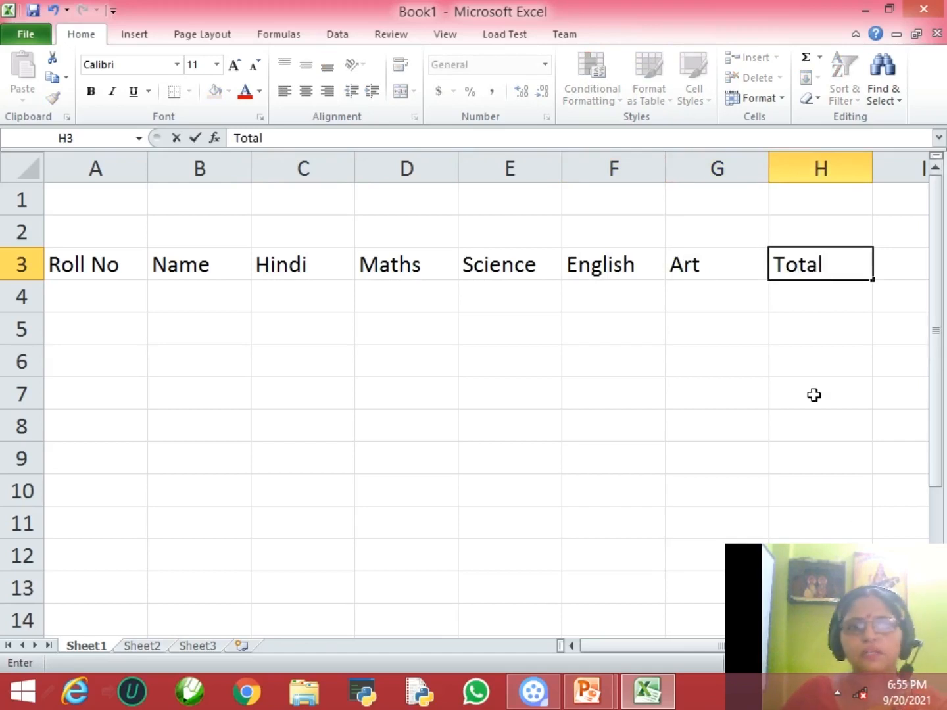
{"action": "left_click", "coordinate": [658, 322]}
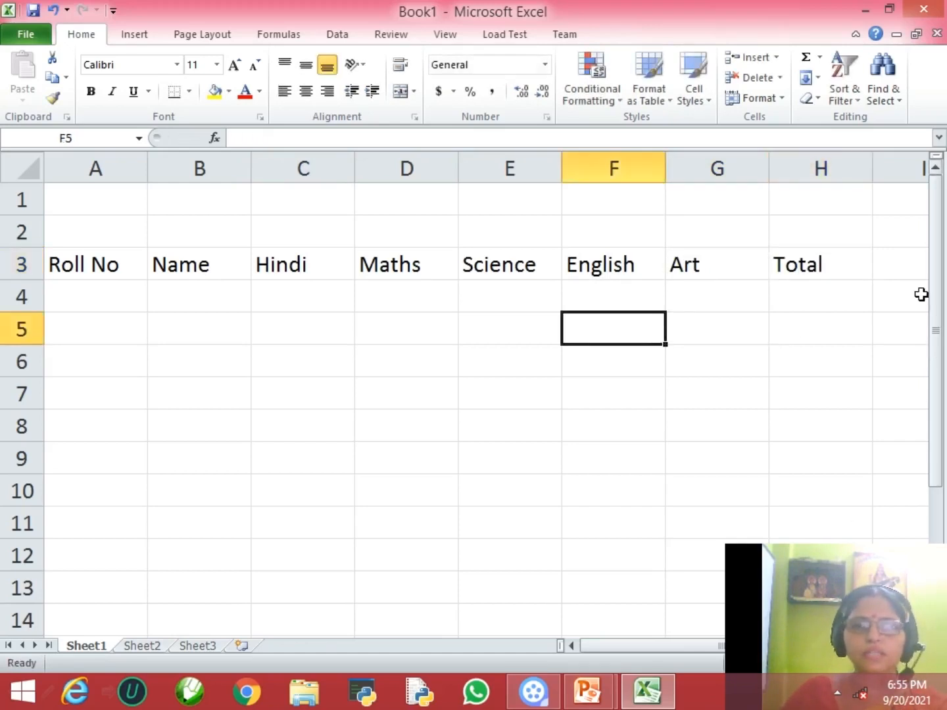
Step: Enter the heading Average in cell I3 and return to the Roll No heading in A3
{"action": "left_click", "coordinate": [882, 268]}
{"action": "type", "text": "A"}
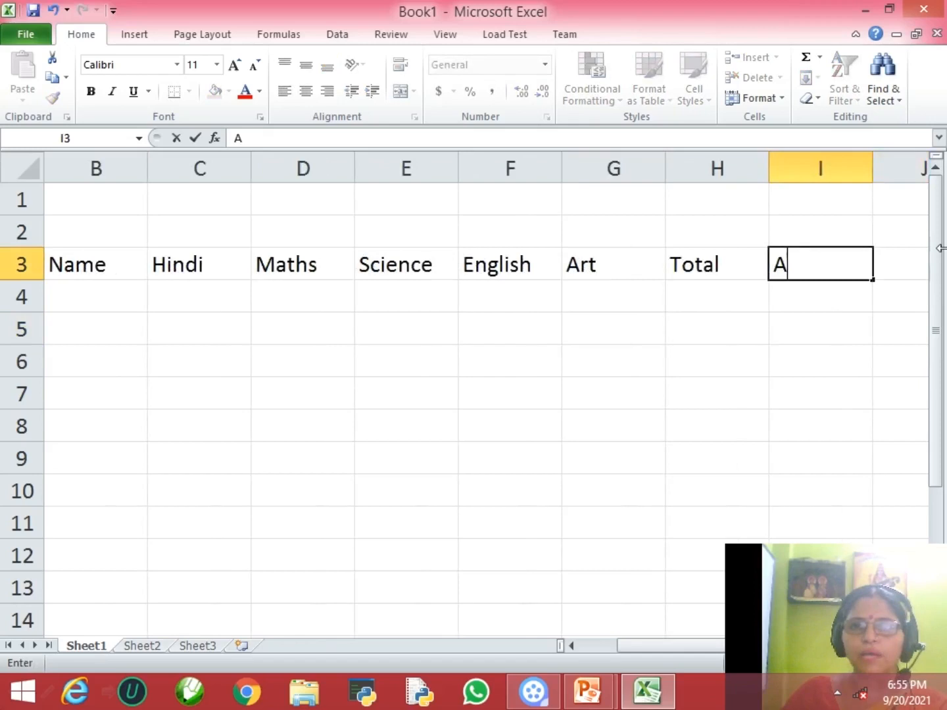
{"action": "type", "text": "verag"}
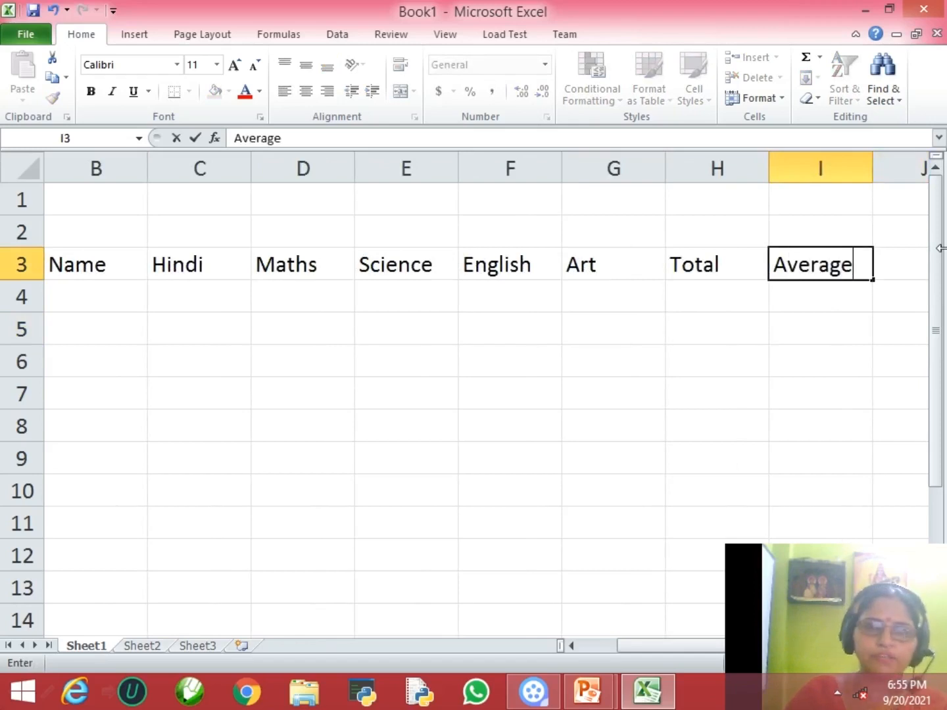
{"action": "type", "text": "e"}
{"action": "key", "text": "Left"}
{"action": "key", "text": "Left"}
{"action": "key", "text": "Left"}
{"action": "key", "text": "Left"}
{"action": "key", "text": "Left"}
{"action": "key", "text": "Left"}
{"action": "key", "text": "Left"}
{"action": "key", "text": "Left"}
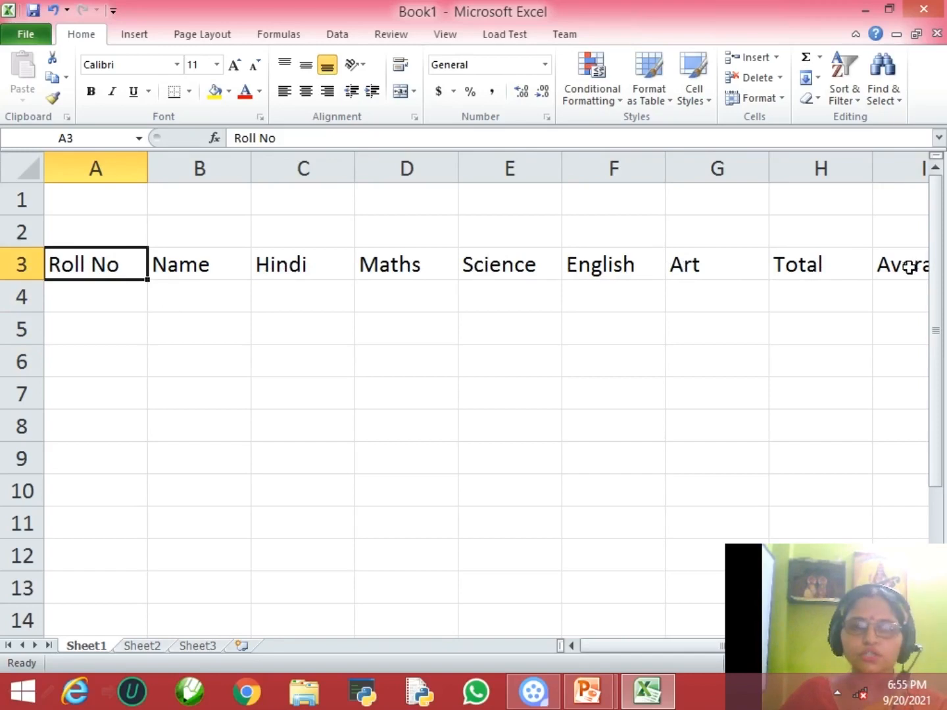
Step: Enter roll numbers 1001 and 1002 in A4 and A5, and extend the series down to 1007 in A10
{"action": "left_click", "coordinate": [108, 297]}
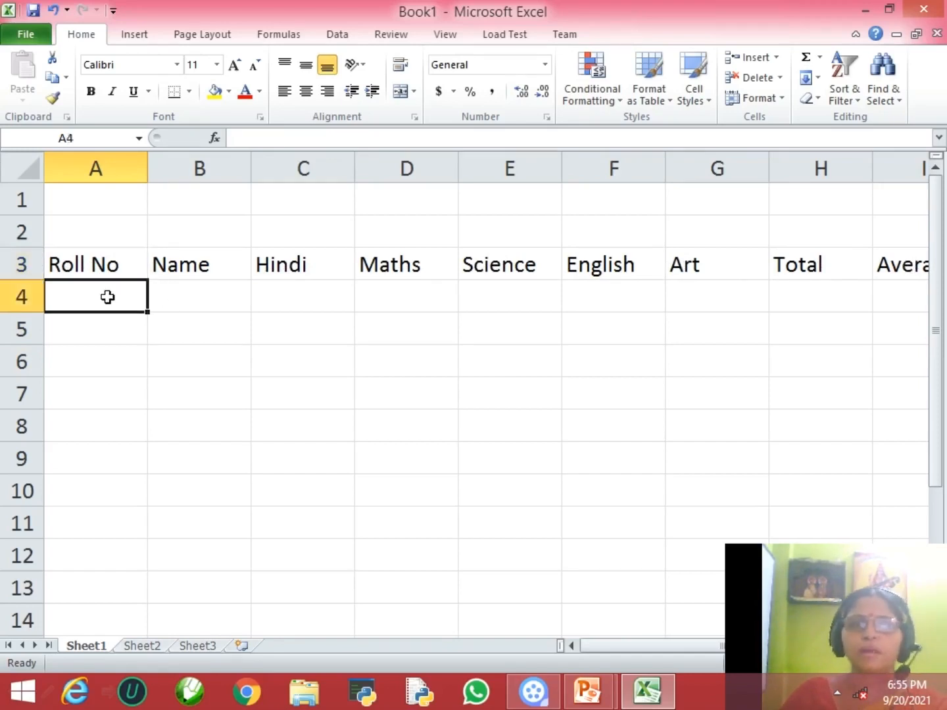
{"action": "type", "text": "1001"}
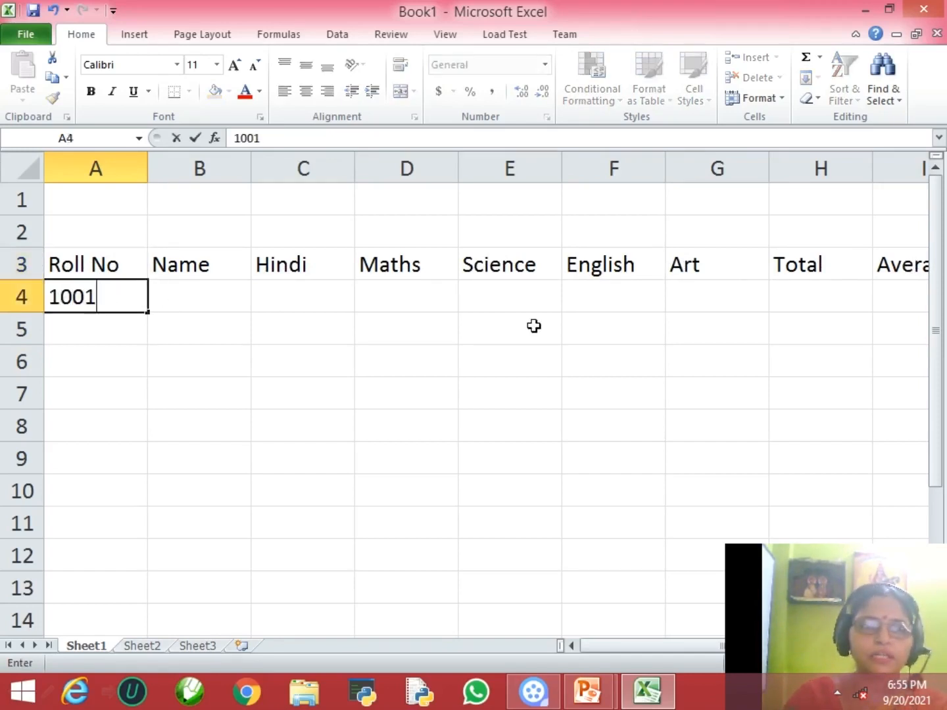
{"action": "key", "text": "Return"}
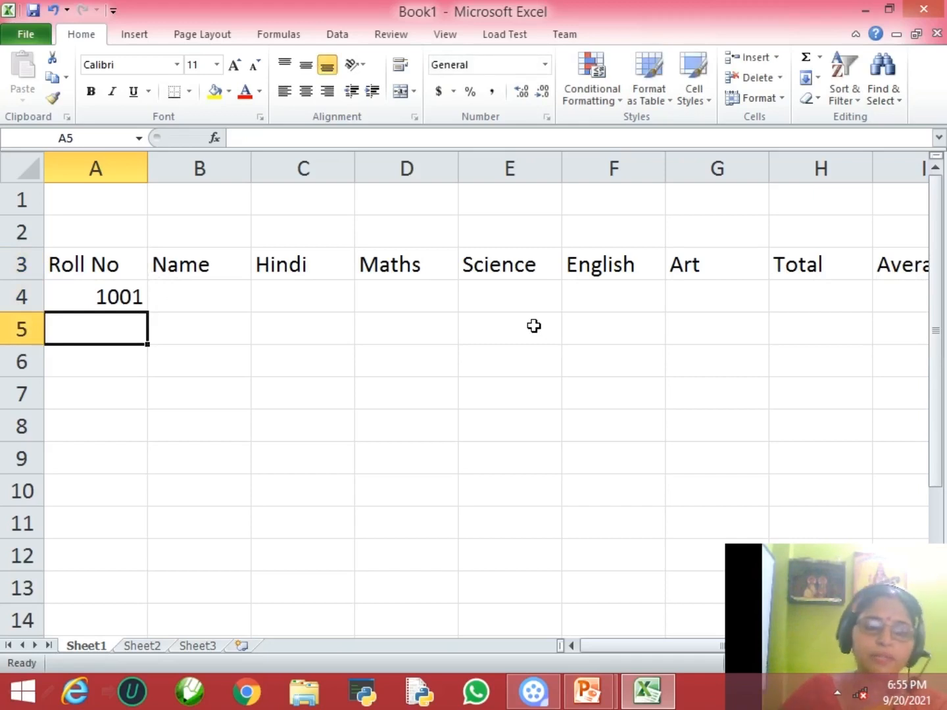
{"action": "type", "text": "1002"}
{"action": "key", "text": "Return"}
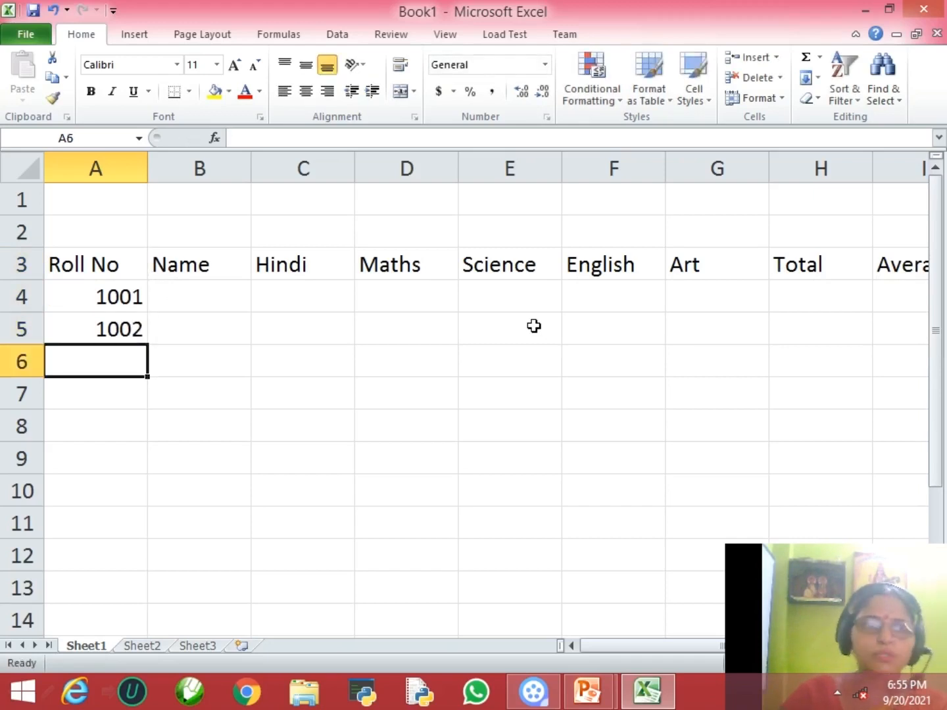
{"action": "left_click_drag", "start_coordinate": [105, 297], "coordinate": [134, 509]}
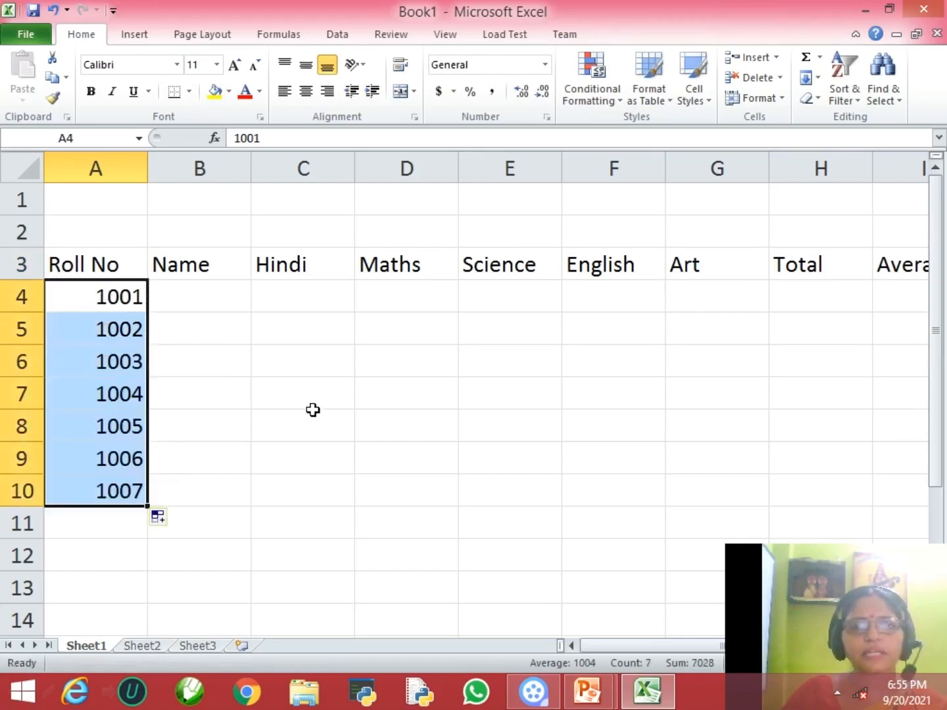
Step: Enter the names of the first four students in cells B4 to B7 of the Name column
{"action": "left_click", "coordinate": [209, 302]}
{"action": "type", "text": "Mona"}
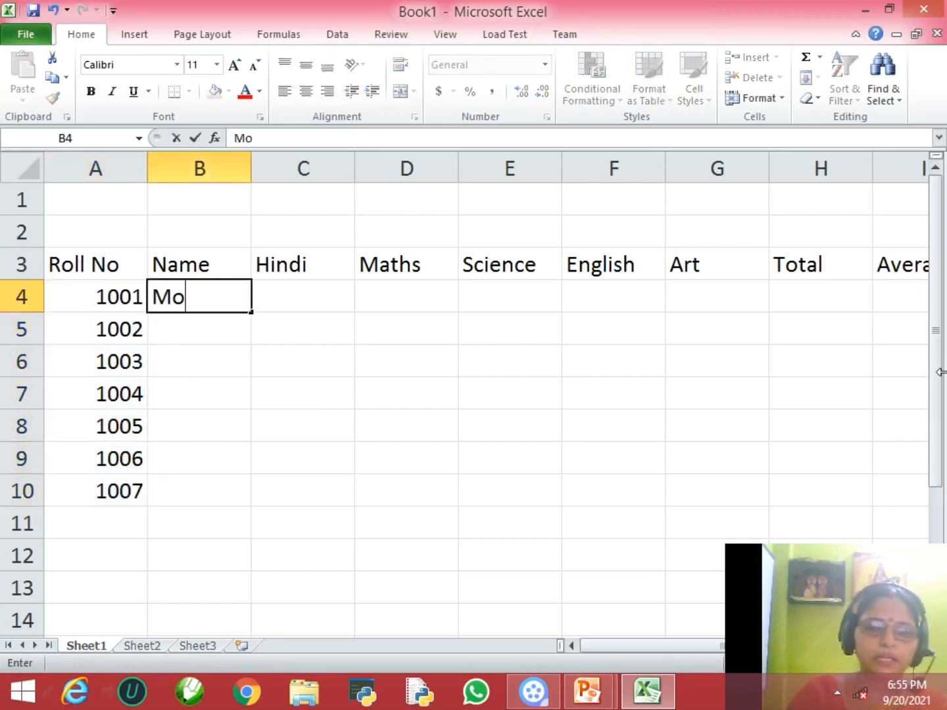
{"action": "key", "text": "Return"}
{"action": "type", "text": "jaya"}
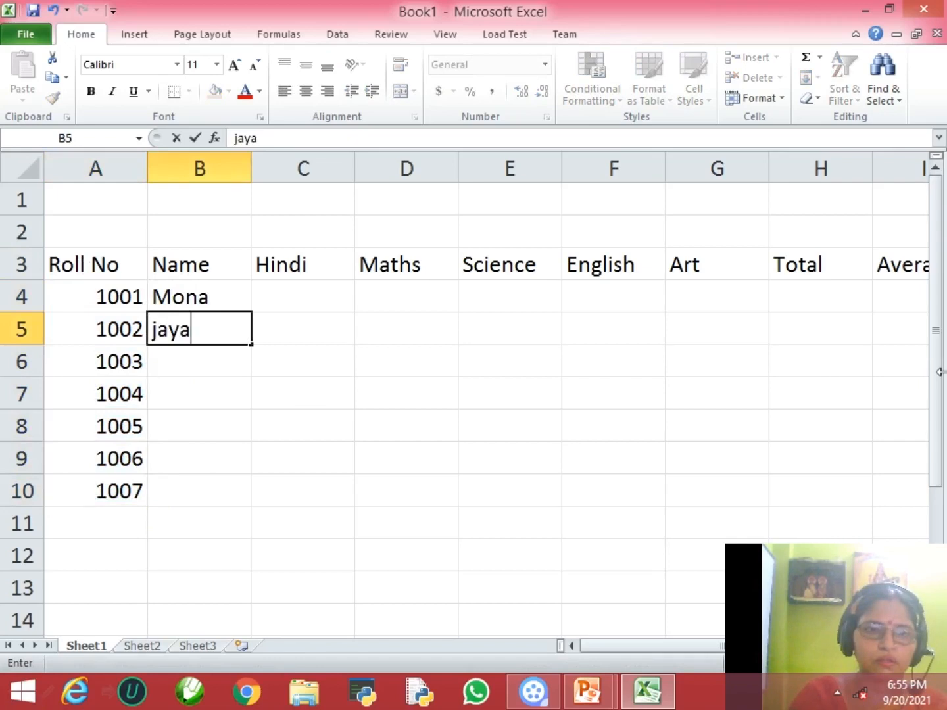
{"action": "key", "text": "Return"}
{"action": "type", "text": "Veera"}
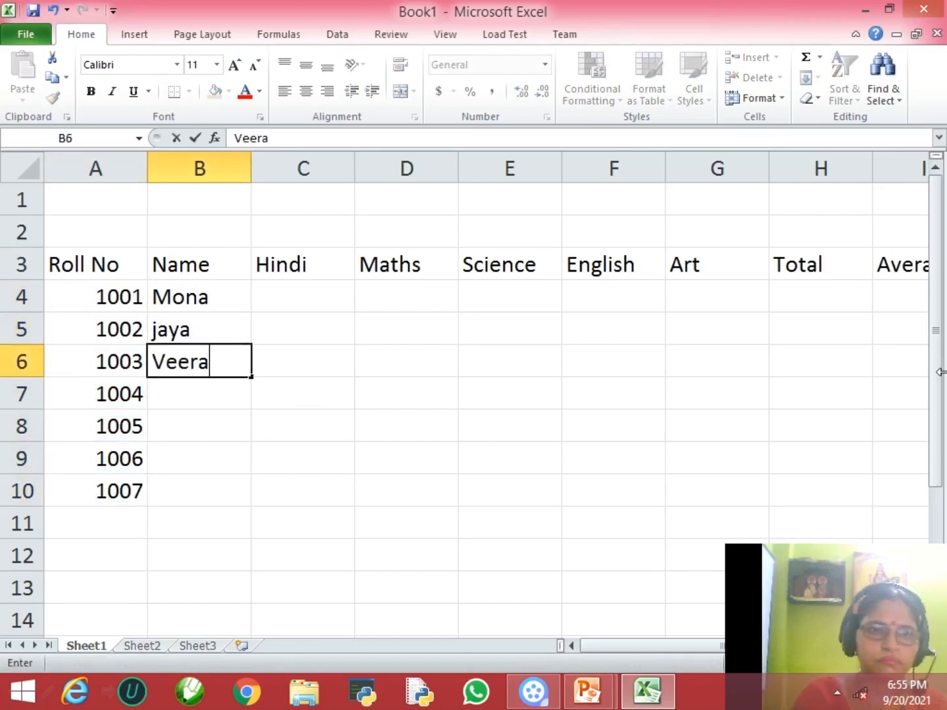
{"action": "key", "text": "Return"}
{"action": "type", "text": "radha"}
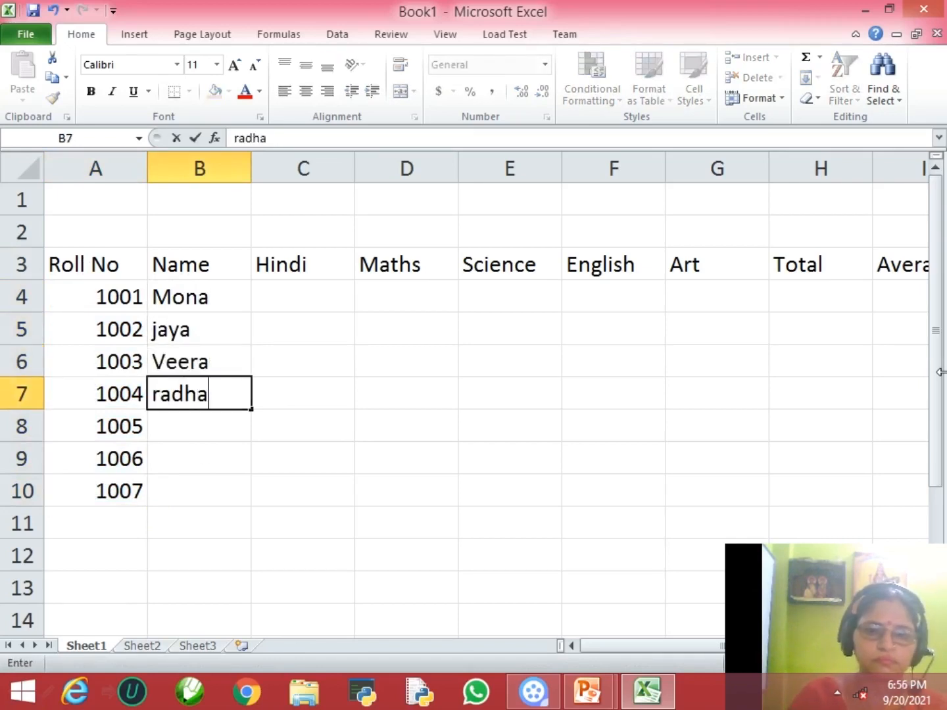
{"action": "key", "text": "Return"}
Step: Enter the names of the remaining three students in cells B8 to B10
{"action": "type", "text": "Mo"}
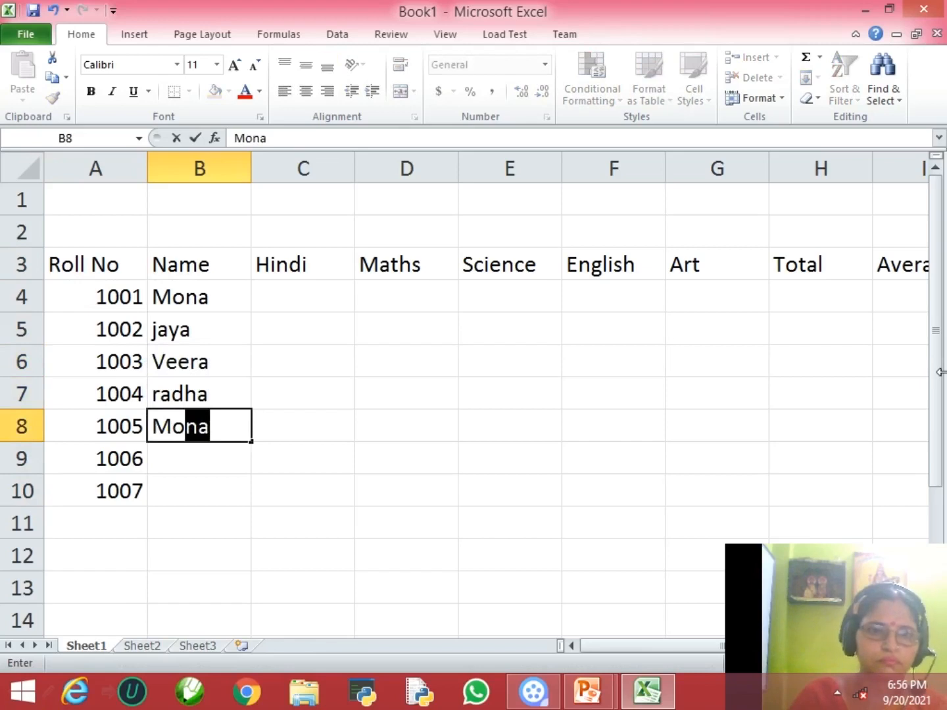
{"action": "type", "text": "han"}
{"action": "key", "text": "Return"}
{"action": "type", "text": "Hemant"}
{"action": "key", "text": "Return"}
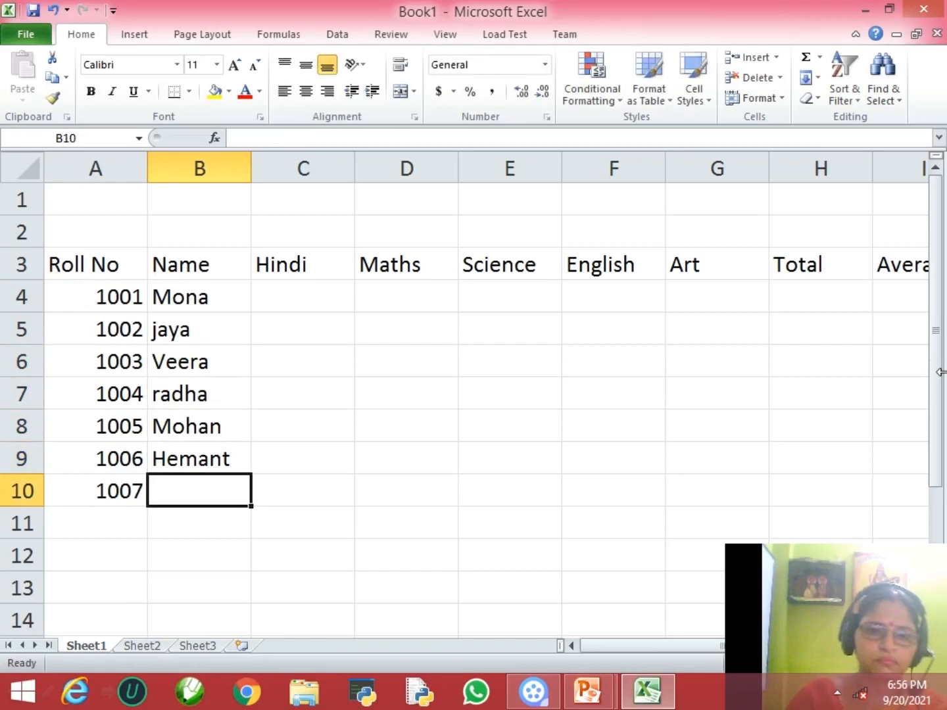
{"action": "type", "text": "Jai"}
Step: Enter the Hindi marks 45, 56 and 67 in cells C4, C5 and C6
{"action": "key", "text": "Up"}
{"action": "key", "text": "Up"}
{"action": "key", "text": "Up"}
{"action": "key", "text": "Up"}
{"action": "key", "text": "Up"}
{"action": "key", "text": "Up"}
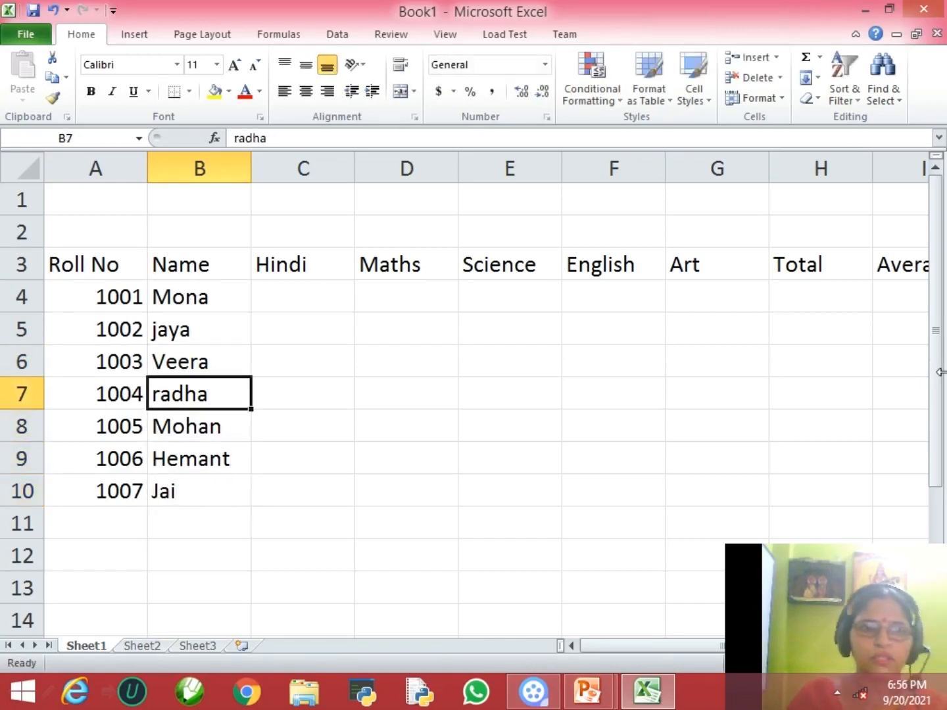
{"action": "key", "text": "Right"}
{"action": "type", "text": "45"}
{"action": "key", "text": "Return"}
{"action": "type", "text": "56"}
{"action": "key", "text": "Return"}
{"action": "type", "text": "67"}
{"action": "key", "text": "Return"}
Step: Complete the Hindi column with marks 76, 56, 67 and 78 in cells C7 to C10
{"action": "type", "text": "76"}
{"action": "key", "text": "Return"}
{"action": "type", "text": "56"}
{"action": "key", "text": "Return"}
{"action": "type", "text": "67"}
{"action": "key", "text": "Return"}
{"action": "type", "text": "78"}
{"action": "key", "text": "Return"}
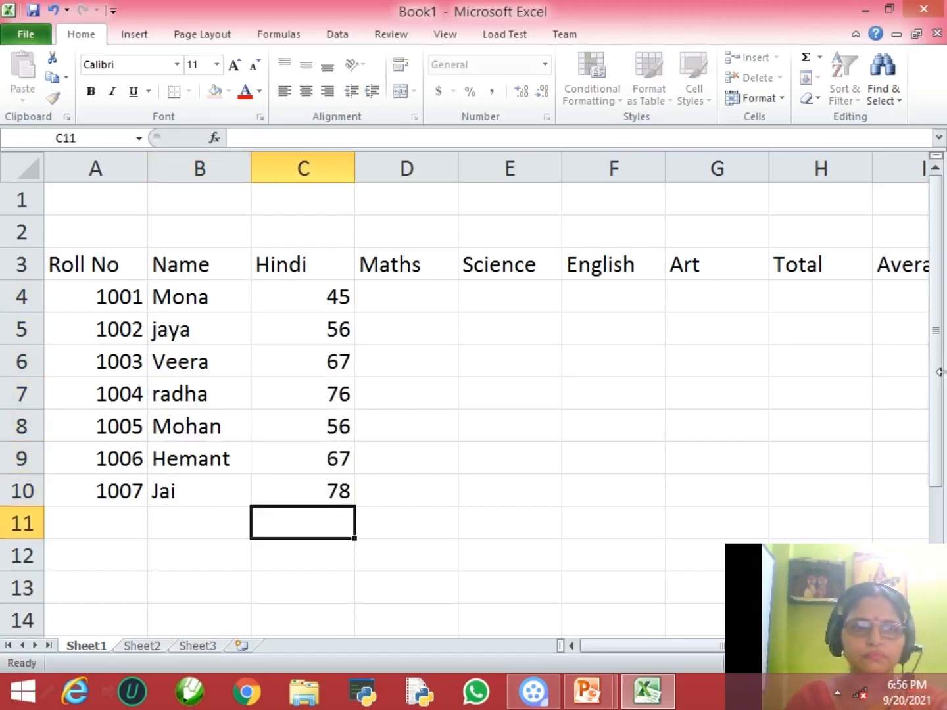
Step: Enter the Maths marks 45, 56 and 67 in cells D4, D5 and D6
{"action": "key", "text": "Up"}
{"action": "key", "text": "Up"}
{"action": "key", "text": "Up"}
{"action": "key", "text": "Up"}
{"action": "key", "text": "Up"}
{"action": "key", "text": "Up"}
{"action": "key", "text": "Up"}
{"action": "key", "text": "Right"}
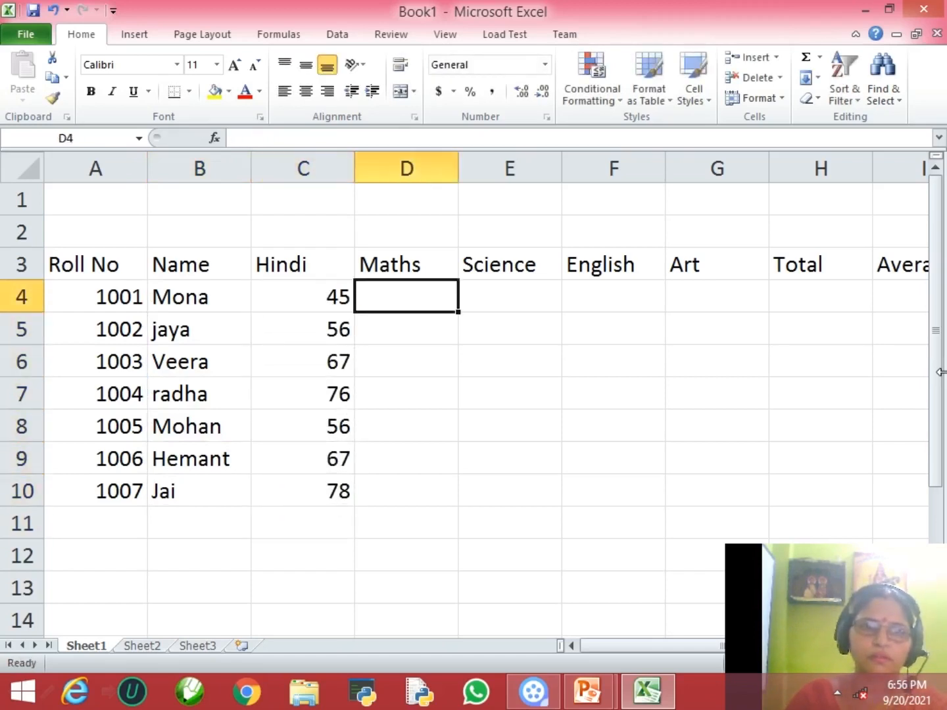
{"action": "type", "text": "45"}
{"action": "key", "text": "Return"}
{"action": "type", "text": "56"}
{"action": "key", "text": "Return"}
{"action": "type", "text": "67"}
{"action": "key", "text": "Return"}
Step: Complete the Maths column with marks 77, 76, 67 and 78 in cells D7 to D10
{"action": "type", "text": "7"}
{"action": "key", "text": "Return"}
{"action": "type", "text": "76"}
{"action": "key", "text": "Return"}
{"action": "type", "text": "6"}
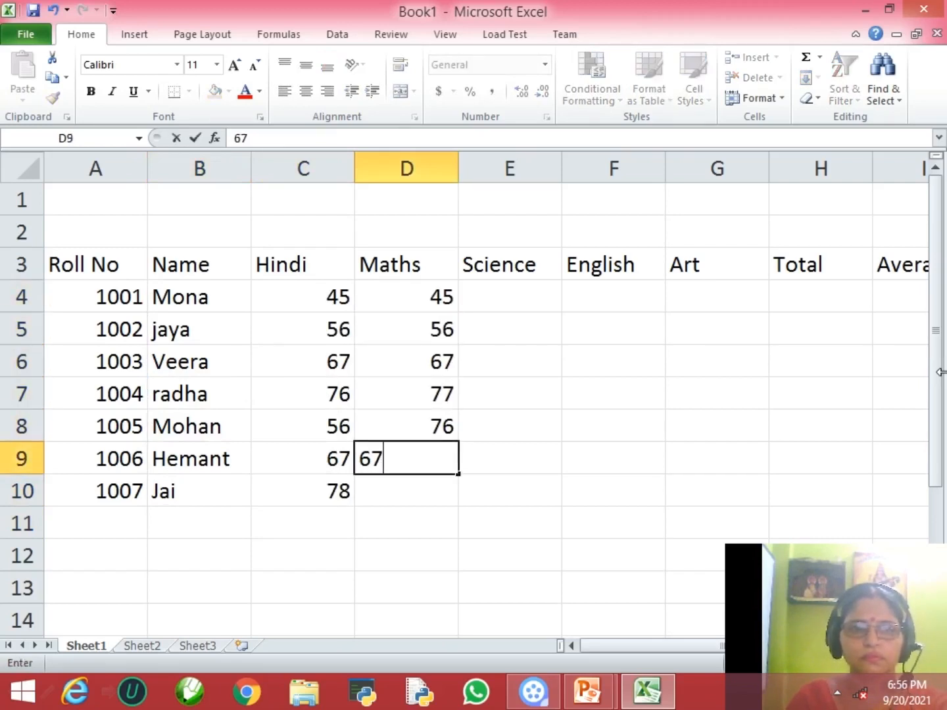
{"action": "key", "text": "Return"}
{"action": "type", "text": "78"}
{"action": "key", "text": "Return"}
Step: Enter the Science marks 45, 56 and 67 in cells E4, E5 and E6
{"action": "key", "text": "Up"}
{"action": "key", "text": "Up"}
{"action": "key", "text": "Up"}
{"action": "key", "text": "Up"}
{"action": "key", "text": "Up"}
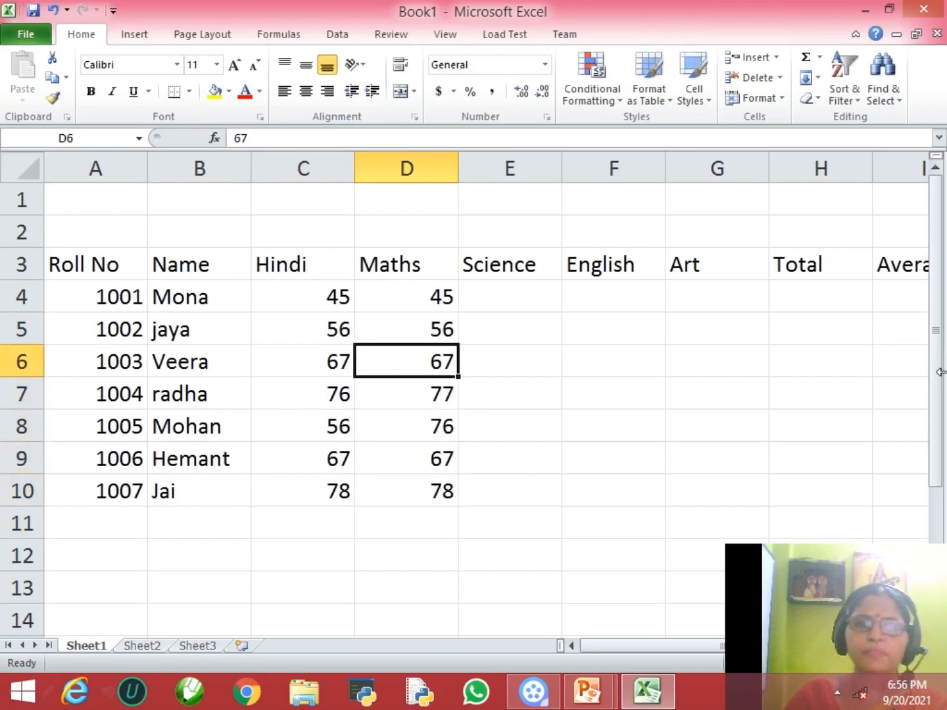
{"action": "key", "text": "Up"}
{"action": "key", "text": "Up"}
{"action": "key", "text": "Right"}
{"action": "type", "text": "45"}
{"action": "key", "text": "Return"}
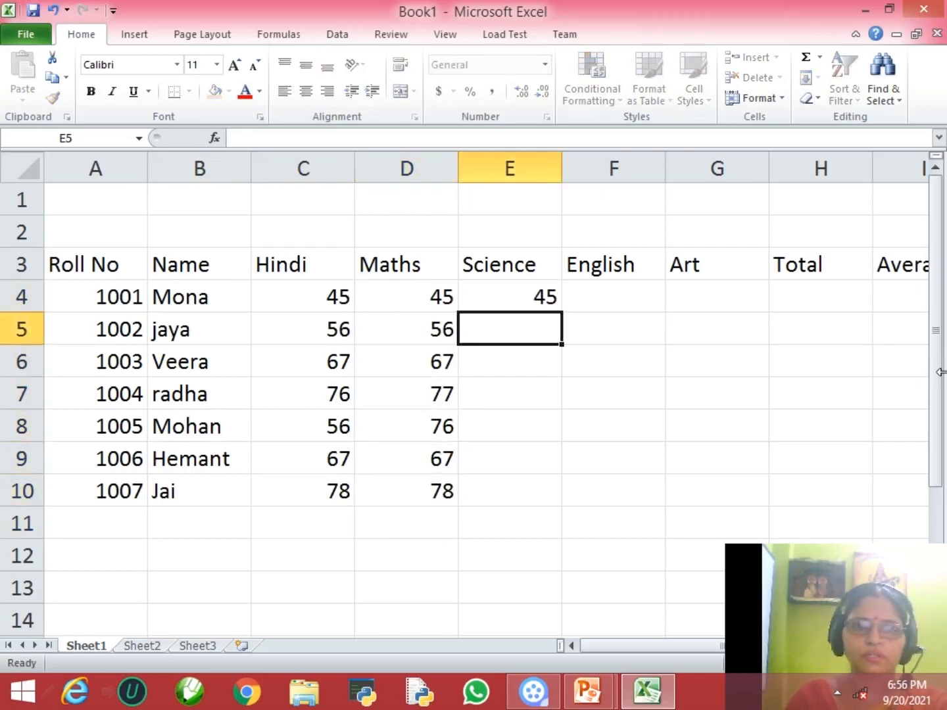
{"action": "type", "text": "56"}
{"action": "key", "text": "Return"}
{"action": "type", "text": "67"}
{"action": "key", "text": "Return"}
Step: Complete the Science column with marks 78, 87, 67 and 67 in cells E7 to E10
{"action": "type", "text": "78"}
{"action": "key", "text": "Return"}
{"action": "type", "text": "87"}
{"action": "key", "text": "Return"}
{"action": "type", "text": "67"}
{"action": "key", "text": "Return"}
{"action": "type", "text": "67"}
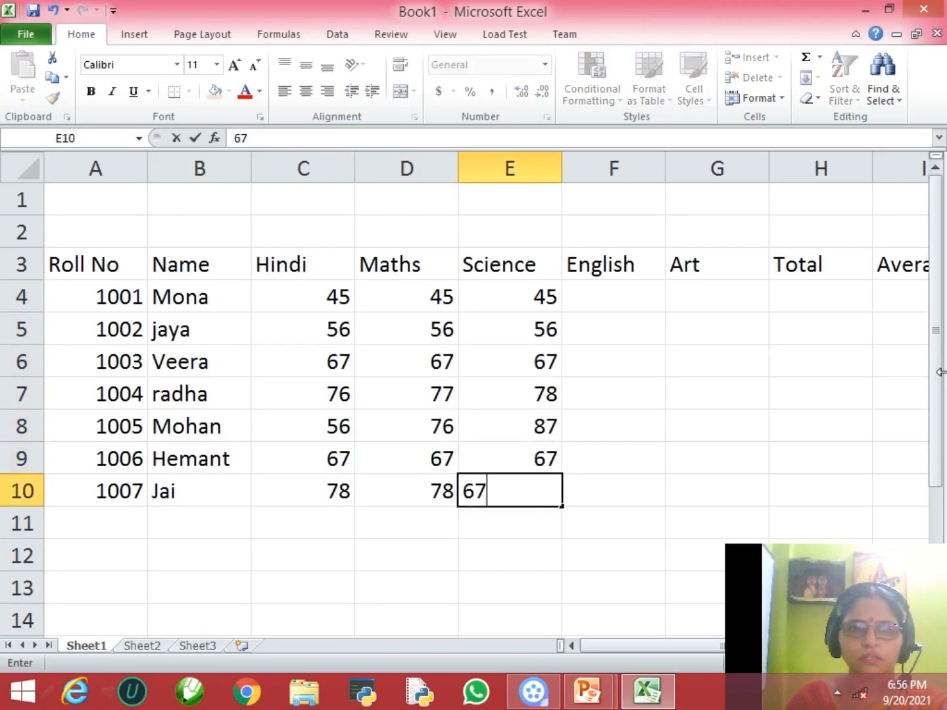
{"action": "key", "text": "Return"}
Step: Enter the English marks 56, 67 and 78 in cells F4, F5 and F6
{"action": "key", "text": "Up"}
{"action": "key", "text": "Up"}
{"action": "key", "text": "Up"}
{"action": "key", "text": "Up"}
{"action": "key", "text": "Up"}
{"action": "key", "text": "Up"}
{"action": "key", "text": "Up"}
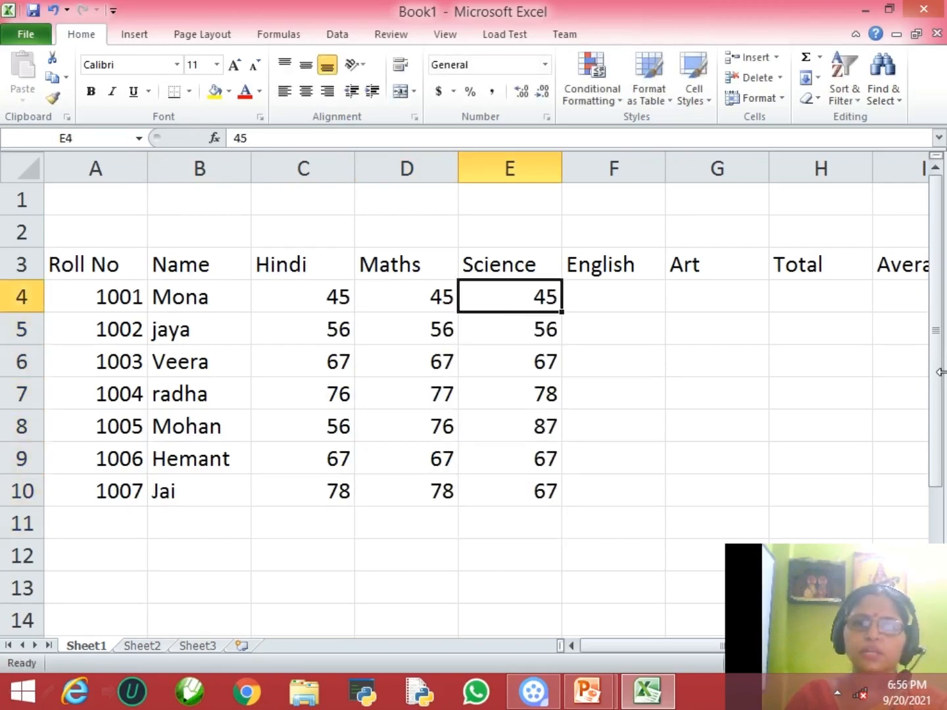
{"action": "key", "text": "Right"}
{"action": "type", "text": "56"}
{"action": "key", "text": "Return"}
{"action": "type", "text": "67"}
{"action": "key", "text": "Return"}
{"action": "type", "text": "78"}
{"action": "key", "text": "Return"}
Step: Complete the English column with marks 88, 87, 65 and 56 in cells F7 to F10
{"action": "type", "text": "88"}
{"action": "key", "text": "Return"}
{"action": "type", "text": "87"}
{"action": "key", "text": "Return"}
{"action": "type", "text": "65"}
{"action": "key", "text": "Return"}
{"action": "type", "text": "56"}
{"action": "key", "text": "Return"}
Step: Enter the Art marks 56, 90 and 88 in cells G4, G5 and G6
{"action": "key", "text": "Up"}
{"action": "key", "text": "Up"}
{"action": "key", "text": "Up"}
{"action": "key", "text": "Up"}
{"action": "key", "text": "Up"}
{"action": "key", "text": "Up"}
{"action": "key", "text": "Up"}
{"action": "key", "text": "Up"}
{"action": "key", "text": "Down"}
{"action": "key", "text": "Right"}
{"action": "type", "text": "56"}
{"action": "key", "text": "Return"}
{"action": "type", "text": "90"}
{"action": "key", "text": "Return"}
{"action": "type", "text": "8"}
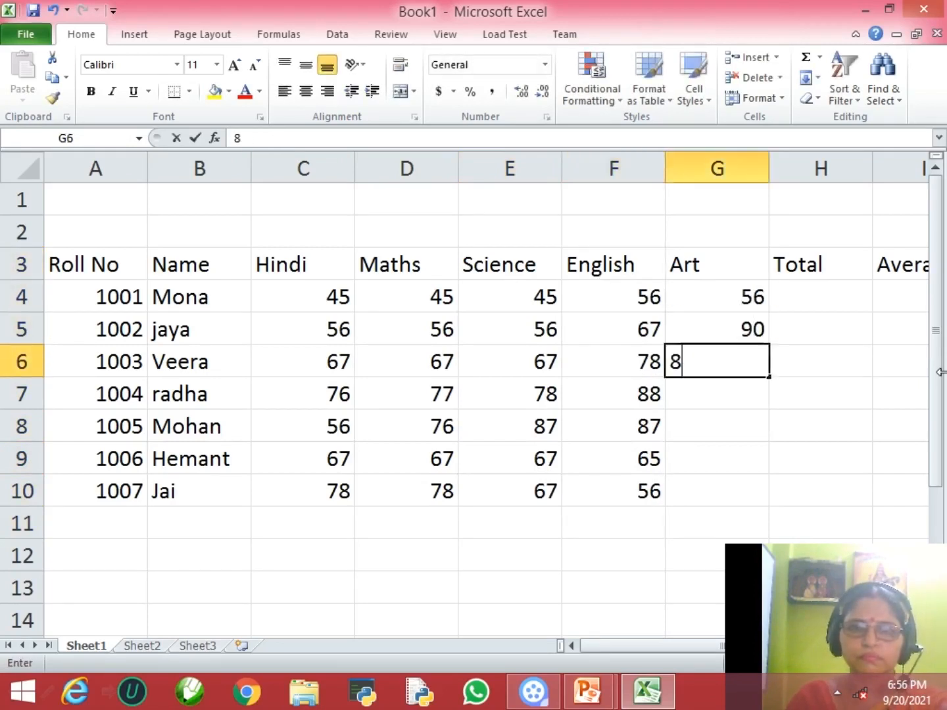
{"action": "type", "text": "8"}
{"action": "key", "text": "Return"}
Step: Complete the Art column with marks 78, 89, 98 and 89 in G7 to G10, and go to the Total cell H4
{"action": "type", "text": "78"}
{"action": "key", "text": "Return"}
{"action": "type", "text": "89"}
{"action": "key", "text": "Return"}
{"action": "type", "text": "98"}
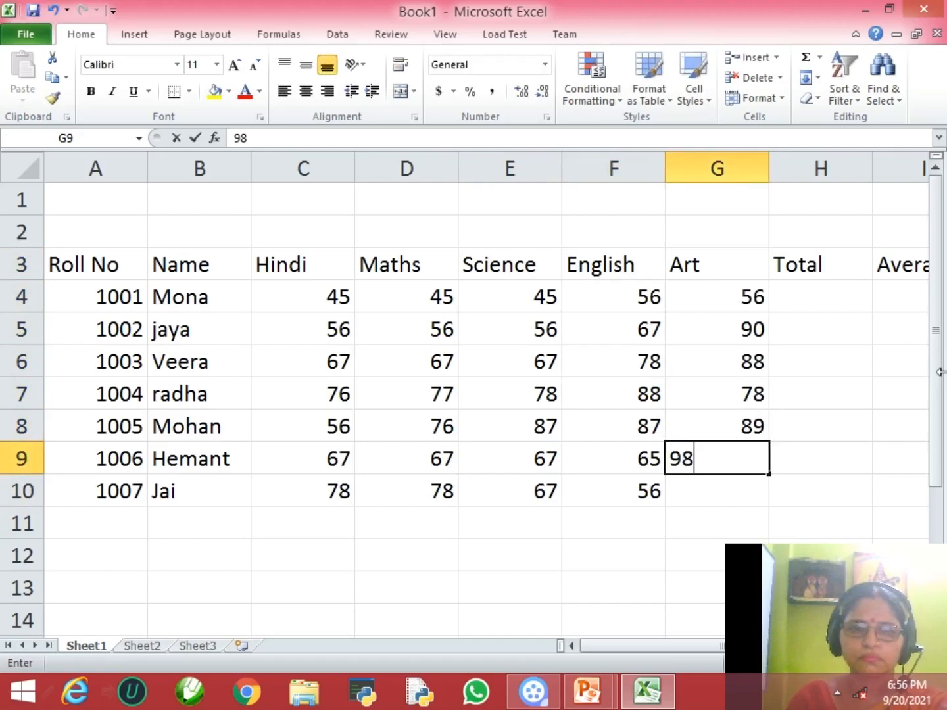
{"action": "key", "text": "Return"}
{"action": "type", "text": "89"}
{"action": "key", "text": "Up"}
{"action": "key", "text": "Up"}
{"action": "key", "text": "Up"}
{"action": "key", "text": "Up"}
{"action": "key", "text": "Up"}
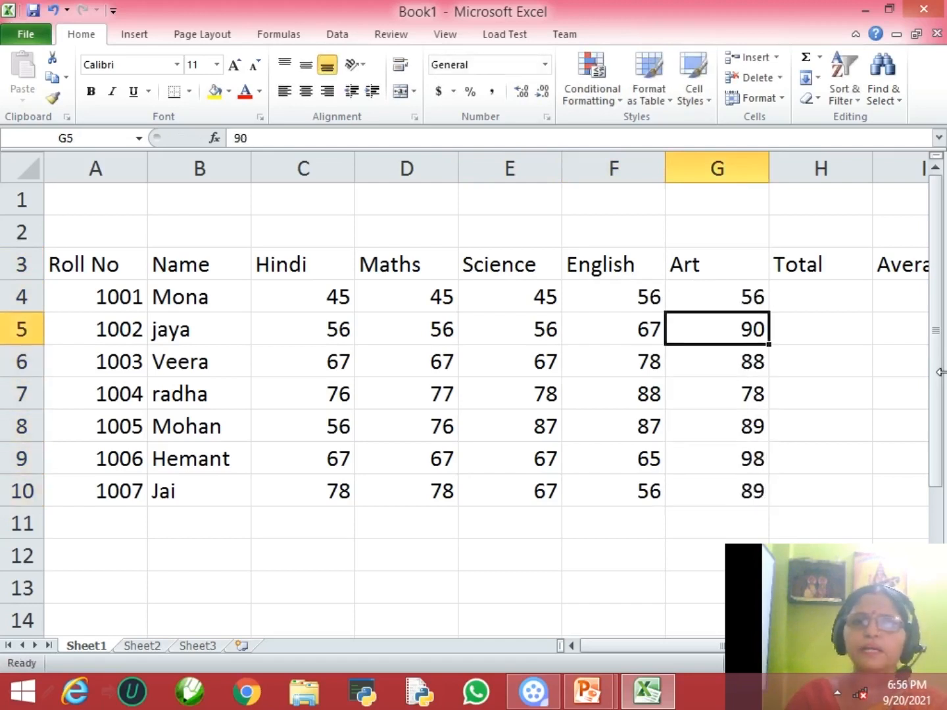
{"action": "key", "text": "Up"}
{"action": "key", "text": "Right"}
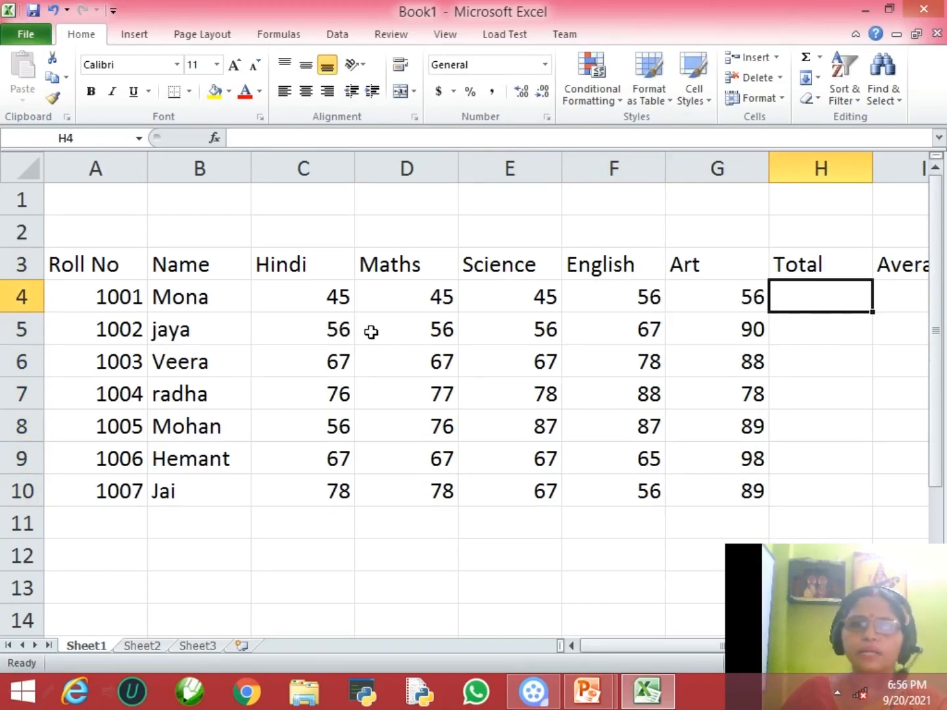
Step: Go through the first student's five subject marks one by one in cells C4 to G4
{"action": "left_click", "coordinate": [293, 293]}
{"action": "left_click", "coordinate": [425, 302]}
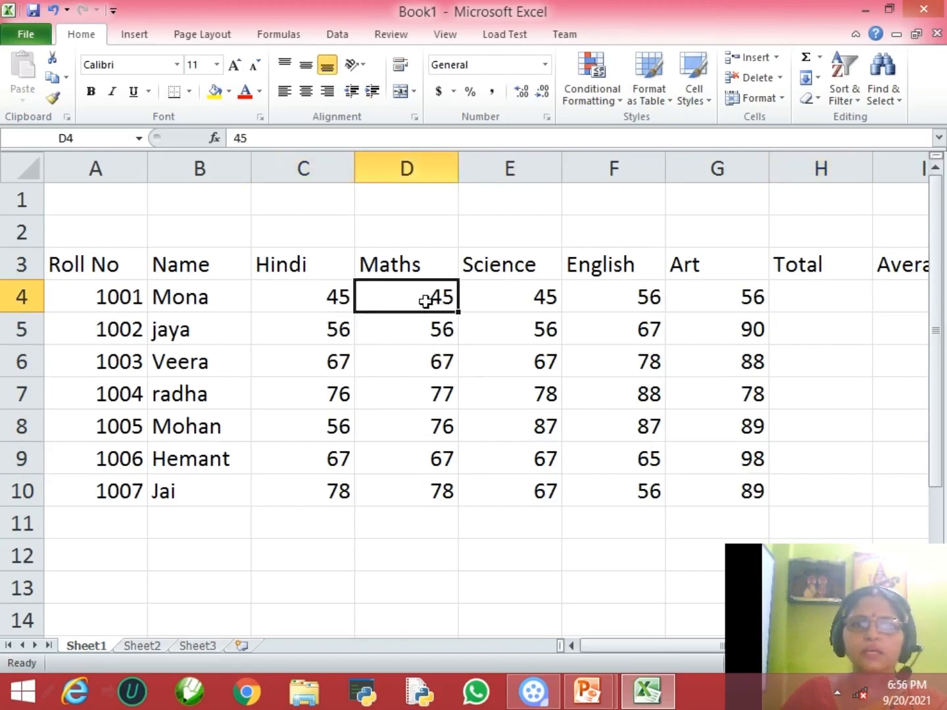
{"action": "left_click", "coordinate": [523, 304]}
{"action": "left_click", "coordinate": [625, 299]}
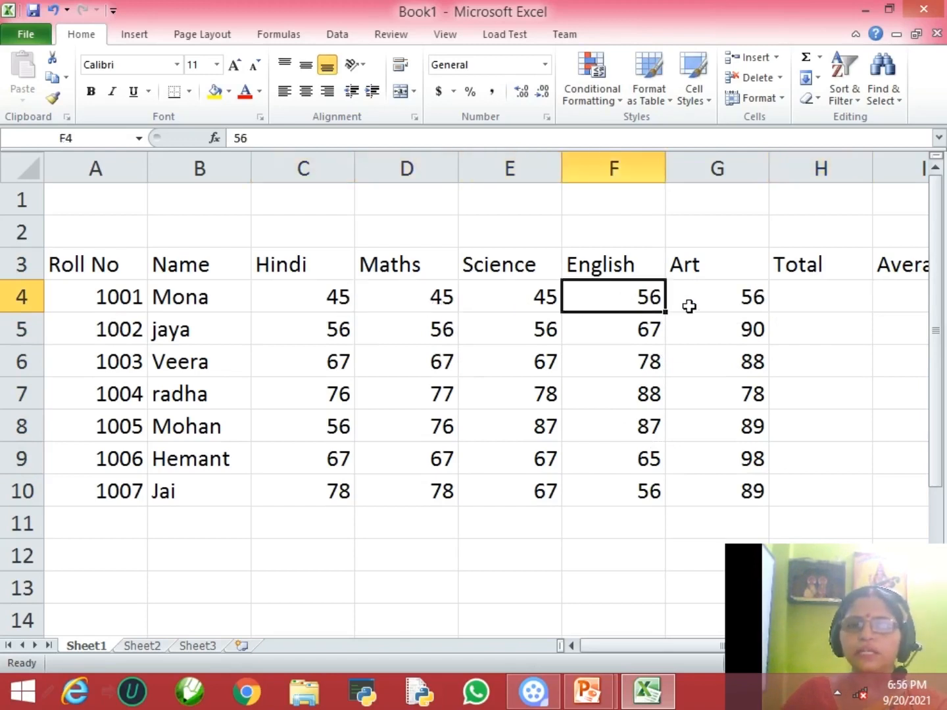
{"action": "left_click", "coordinate": [692, 304]}
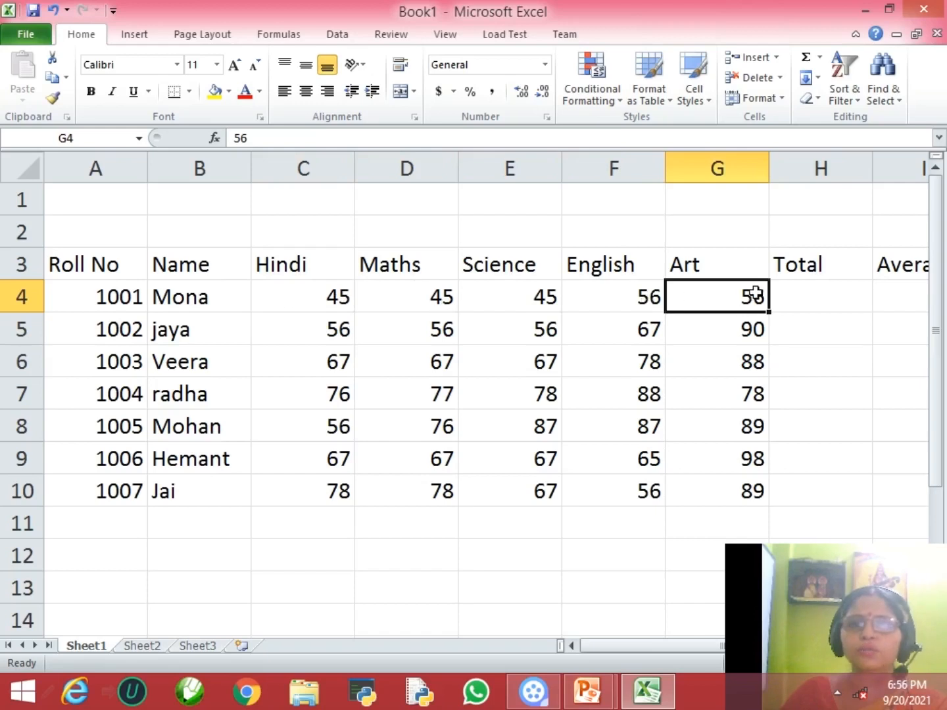
{"action": "left_click", "coordinate": [797, 297]}
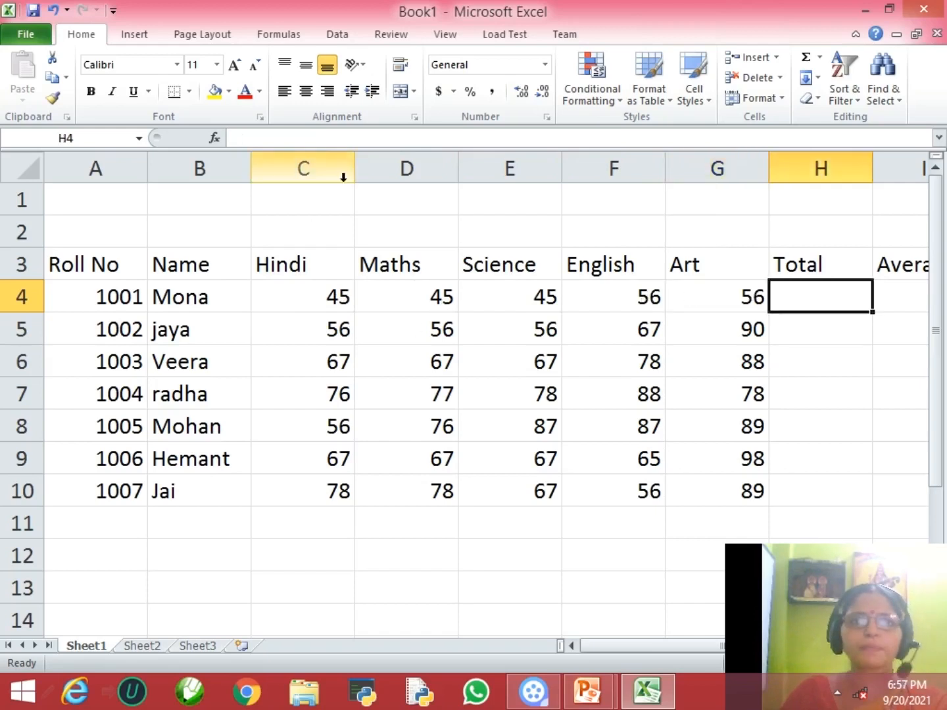
{"action": "left_click", "coordinate": [301, 299]}
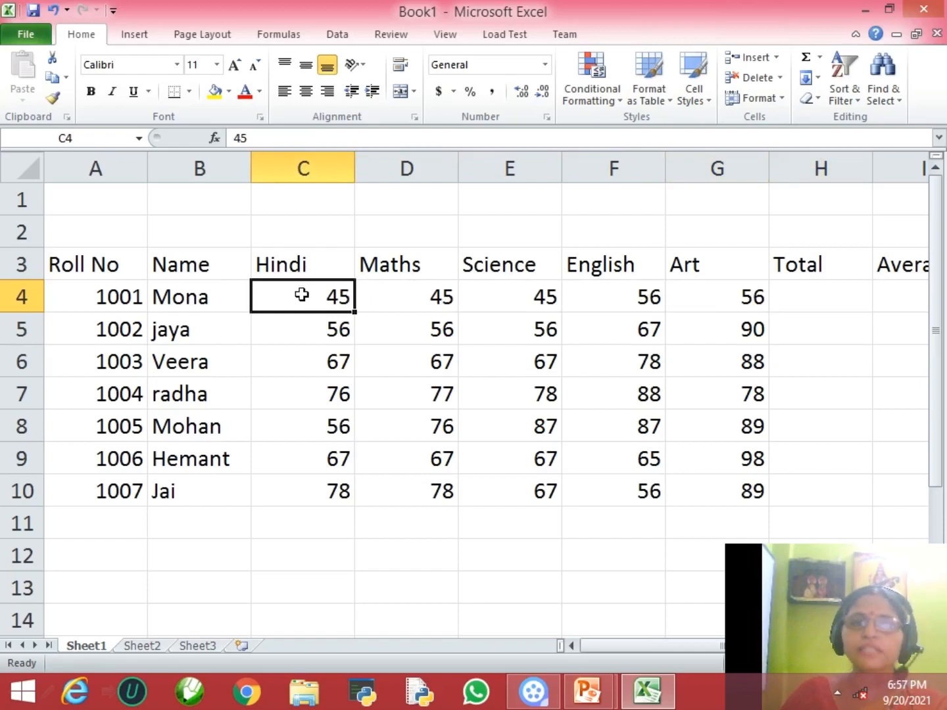
{"action": "left_click", "coordinate": [431, 300]}
{"action": "left_click", "coordinate": [535, 297]}
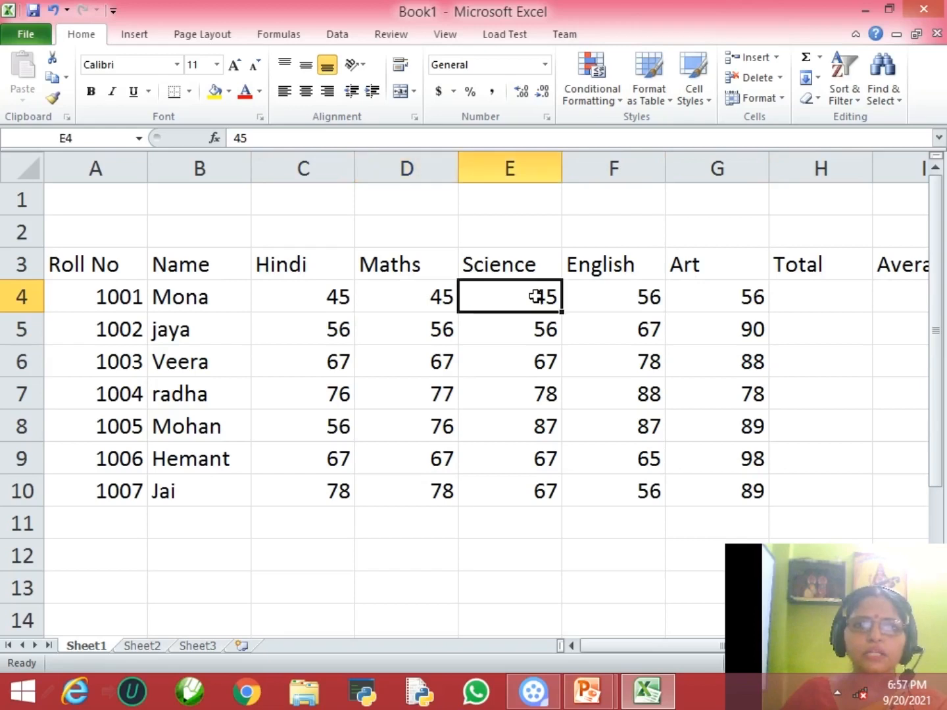
{"action": "left_click", "coordinate": [619, 301]}
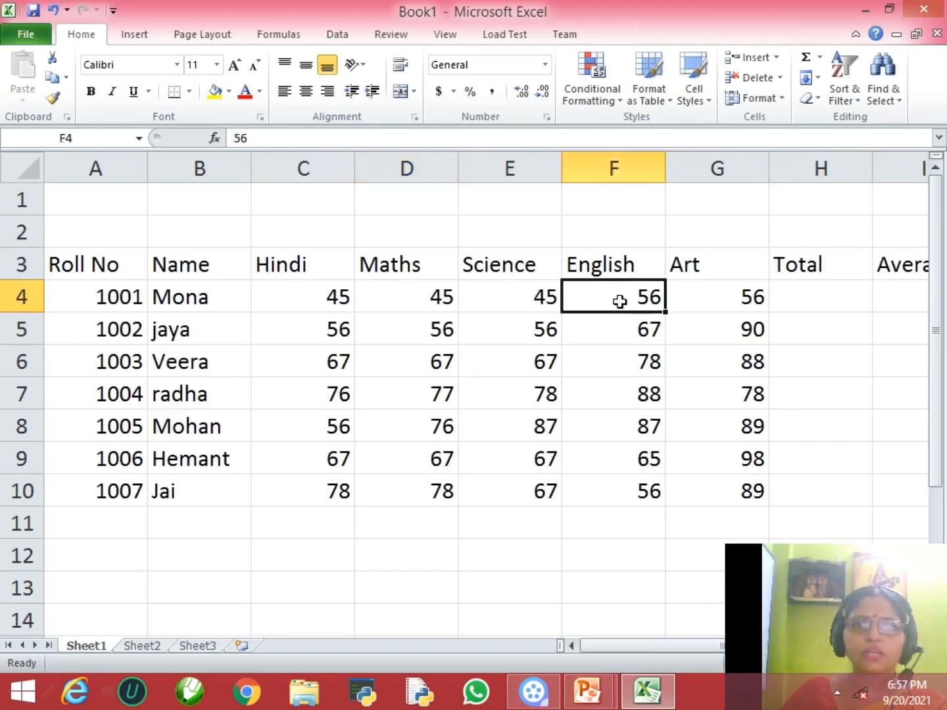
{"action": "left_click", "coordinate": [731, 303]}
Step: Enter the formula =sum(C4:G4) in H4 to total the first student's subject marks
{"action": "left_click", "coordinate": [806, 299]}
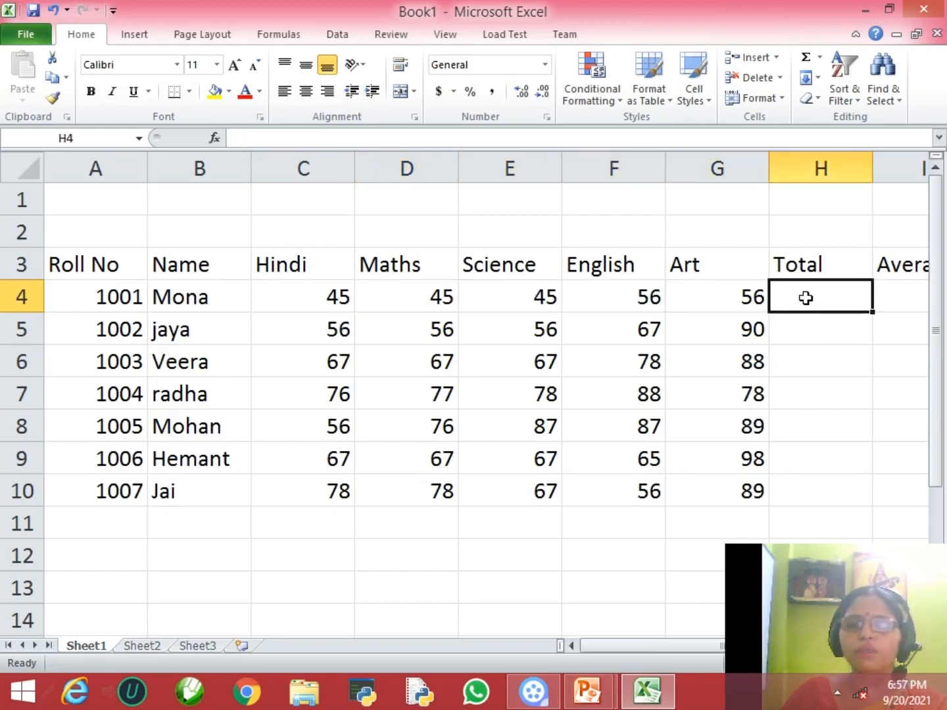
{"action": "type", "text": "="}
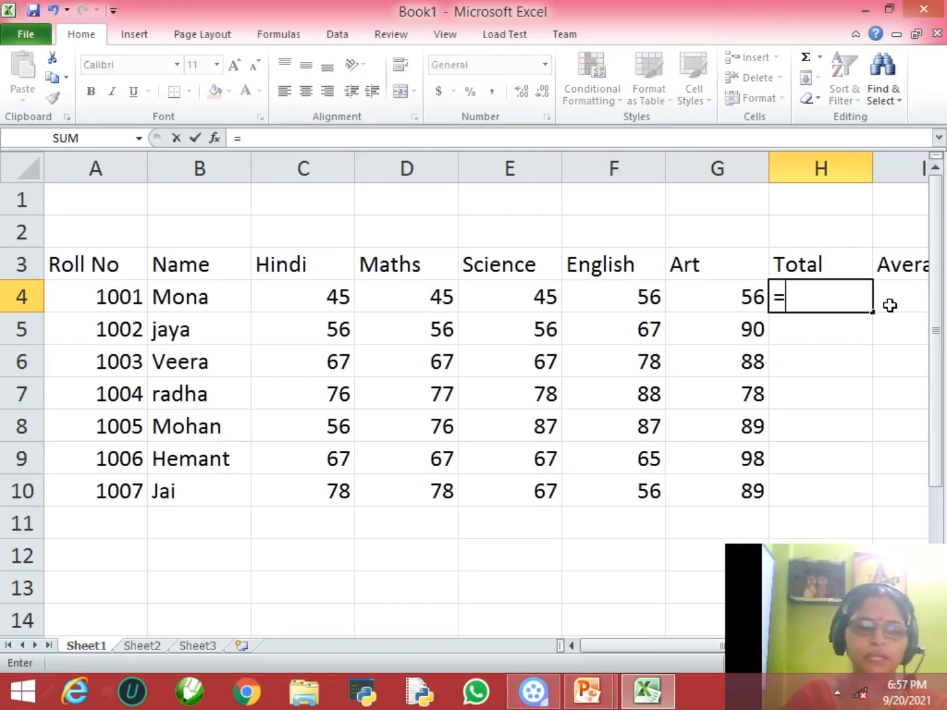
{"action": "type", "text": "sum"}
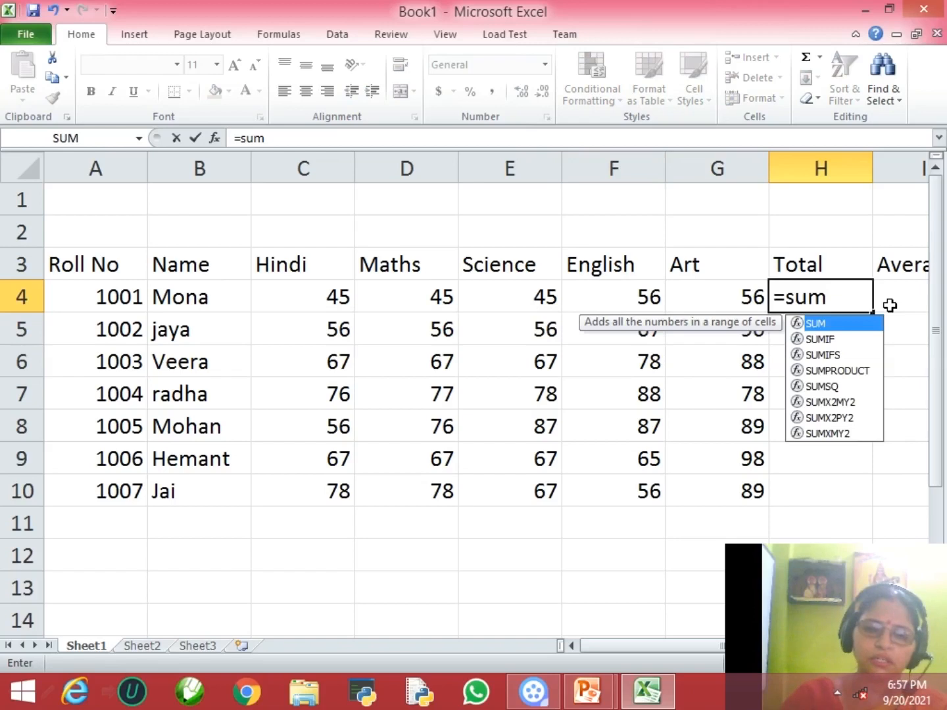
{"action": "type", "text": "("}
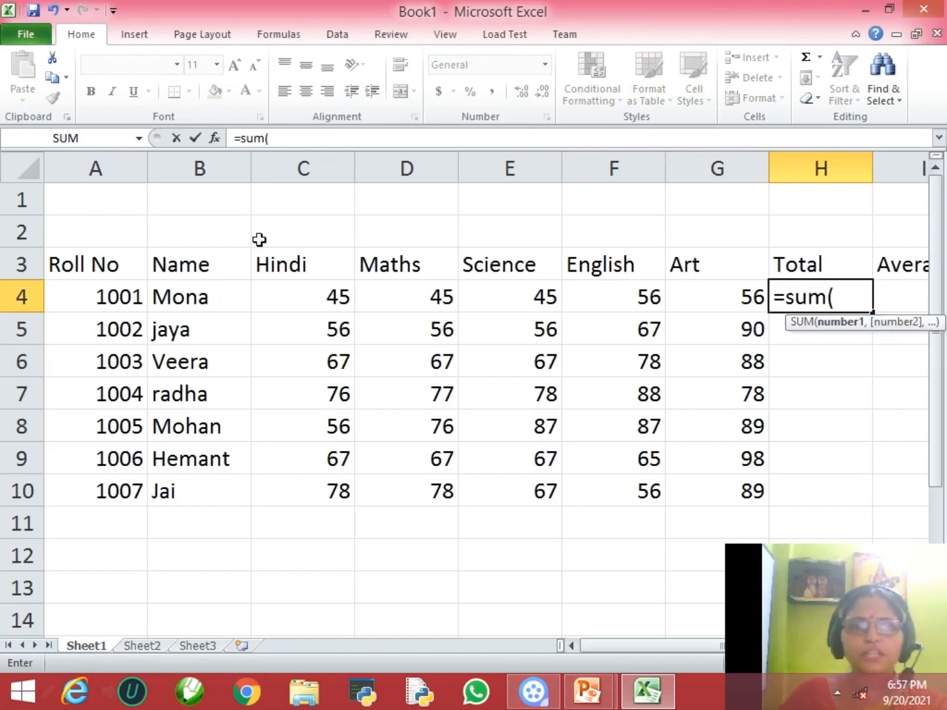
{"action": "left_click", "coordinate": [293, 297]}
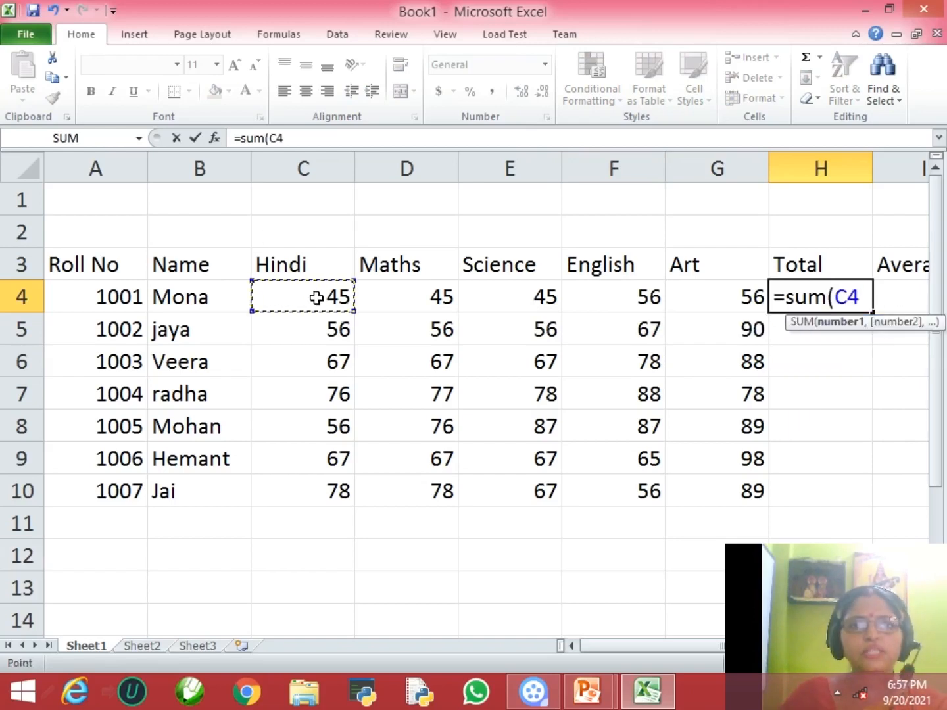
{"action": "left_click_drag", "start_coordinate": [308, 298], "coordinate": [687, 299]}
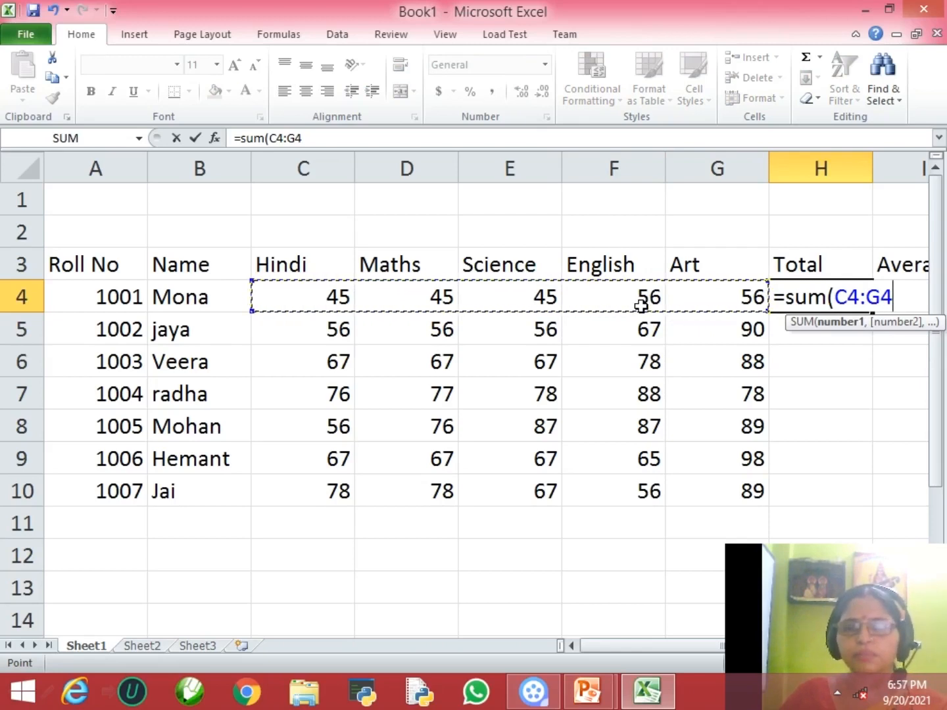
{"action": "type", "text": ")"}
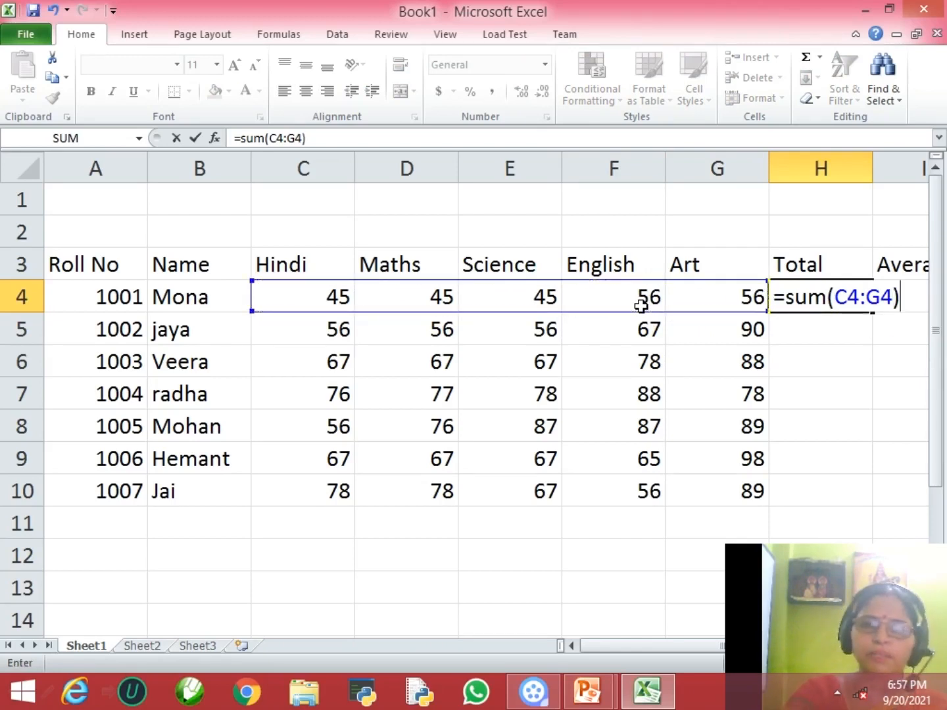
{"action": "key", "text": "Return"}
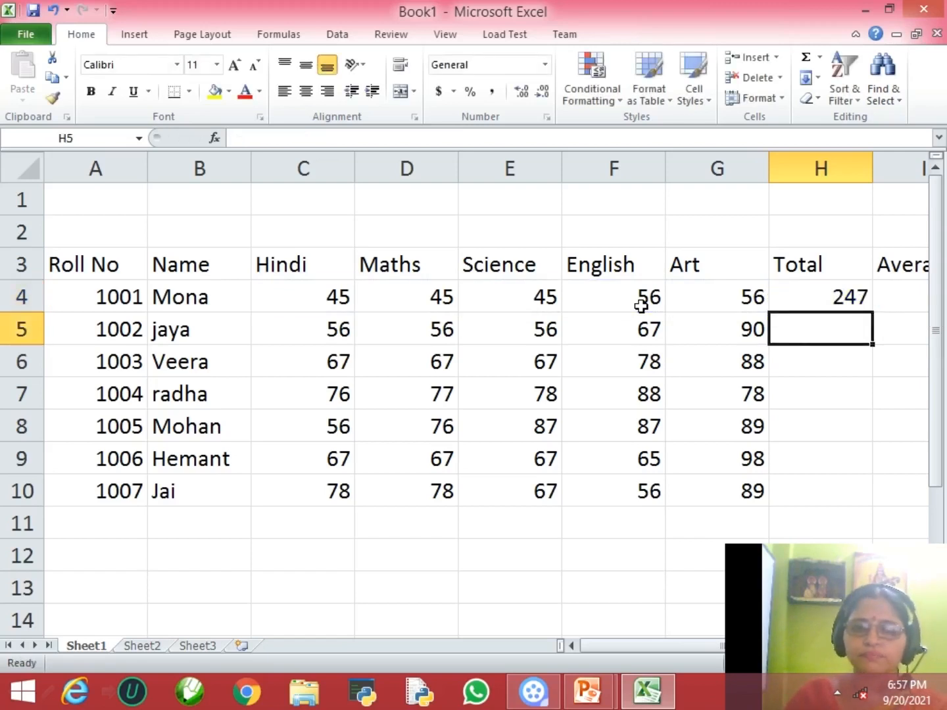
Step: Review the total formula in H4 and select the marks in C4 to G4 that it adds
{"action": "key", "text": "Up"}
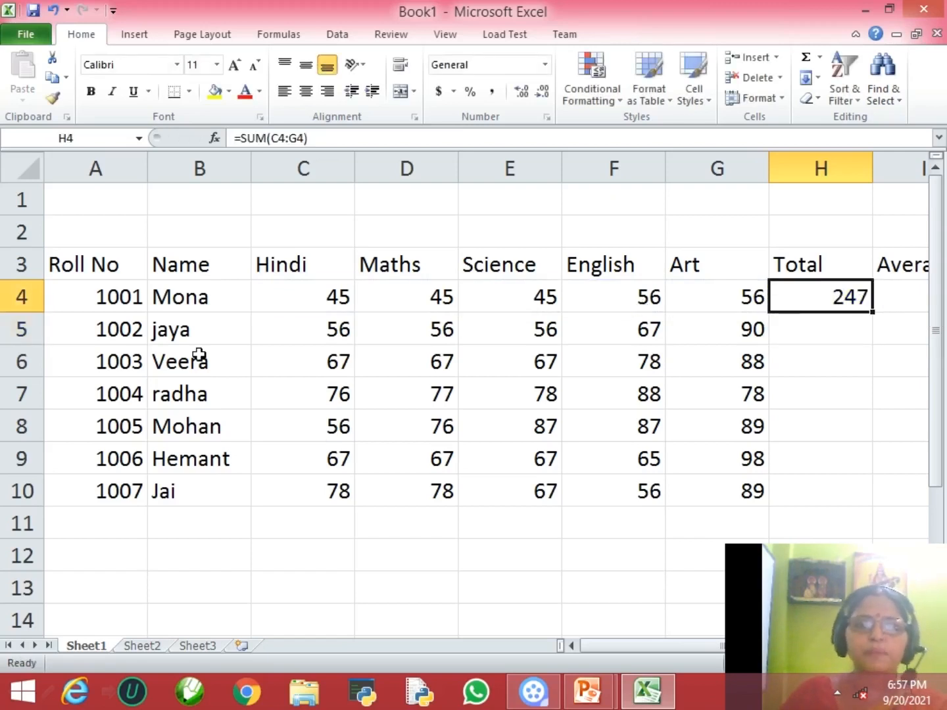
{"action": "left_click_drag", "start_coordinate": [297, 295], "coordinate": [711, 305]}
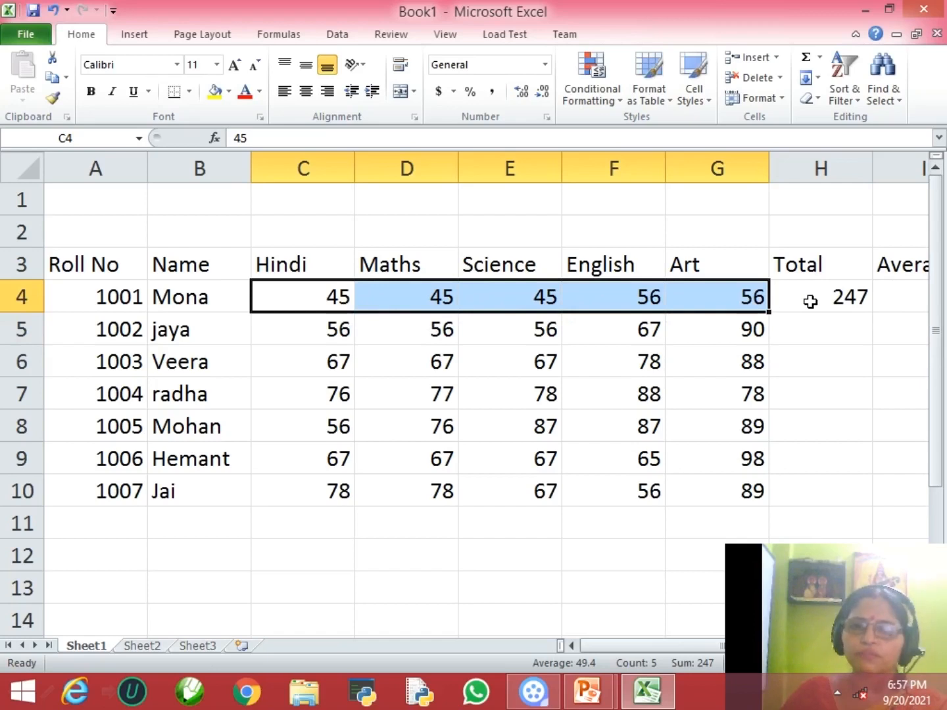
Step: Enter the formula =sum(C5:G5) in H5 to total the second student's subject marks
{"action": "left_click", "coordinate": [822, 339]}
{"action": "left_click", "coordinate": [825, 305]}
{"action": "left_click", "coordinate": [823, 328]}
{"action": "type", "text": "=sum("}
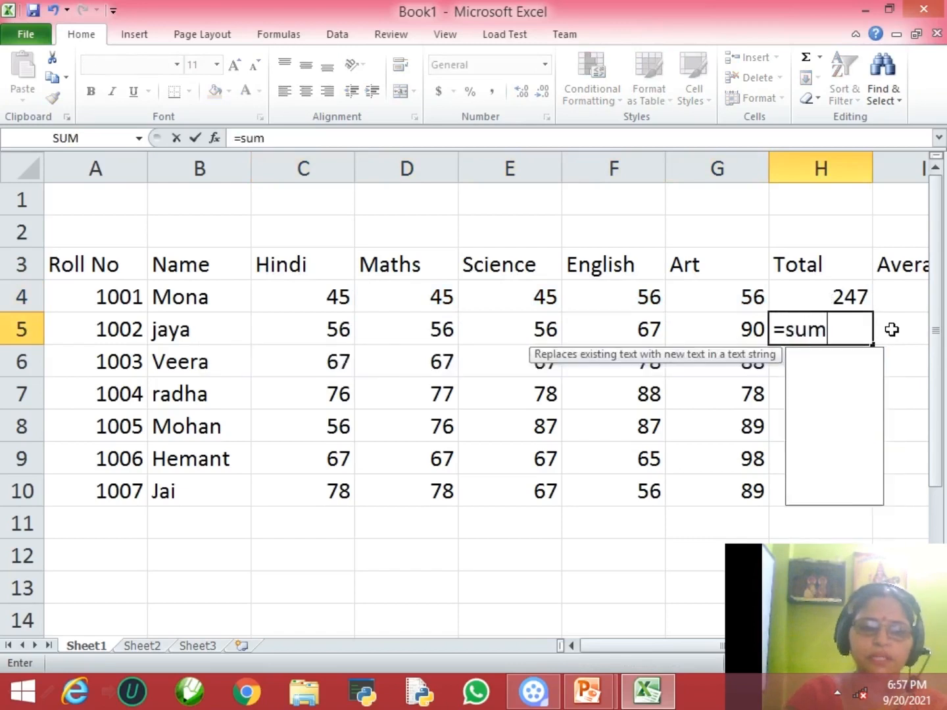
{"action": "key", "text": "Left"}
{"action": "key", "text": "Left"}
{"action": "key", "text": "Left"}
{"action": "key", "text": "Left"}
{"action": "key", "text": "Left"}
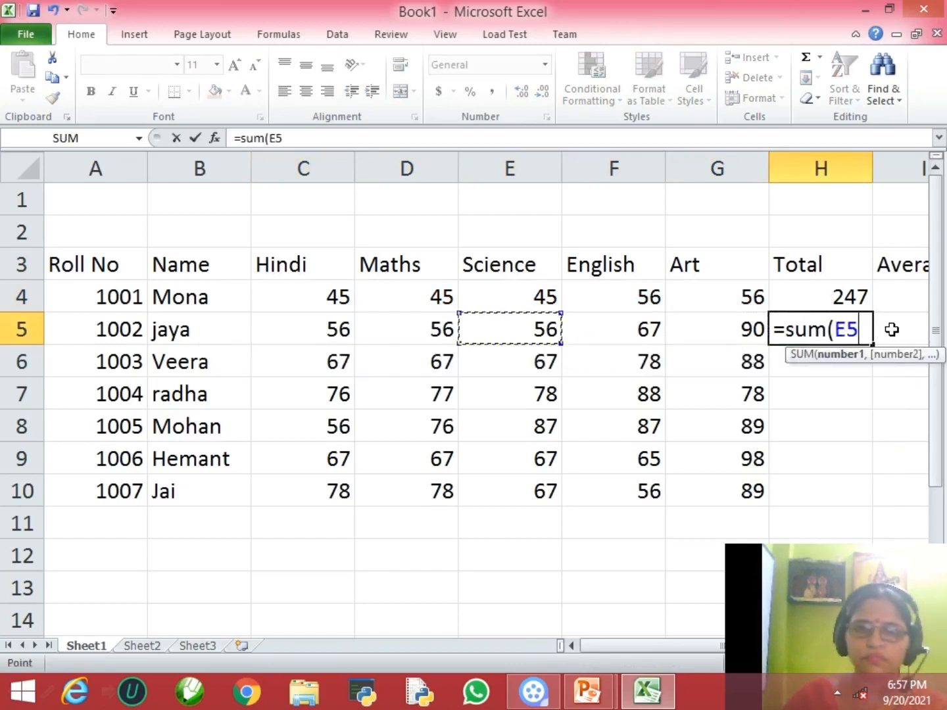
{"action": "key", "text": "shift+Right"}
{"action": "key", "text": "shift+Right"}
{"action": "key", "text": "shift+Right"}
{"action": "key", "text": "shift+Right"}
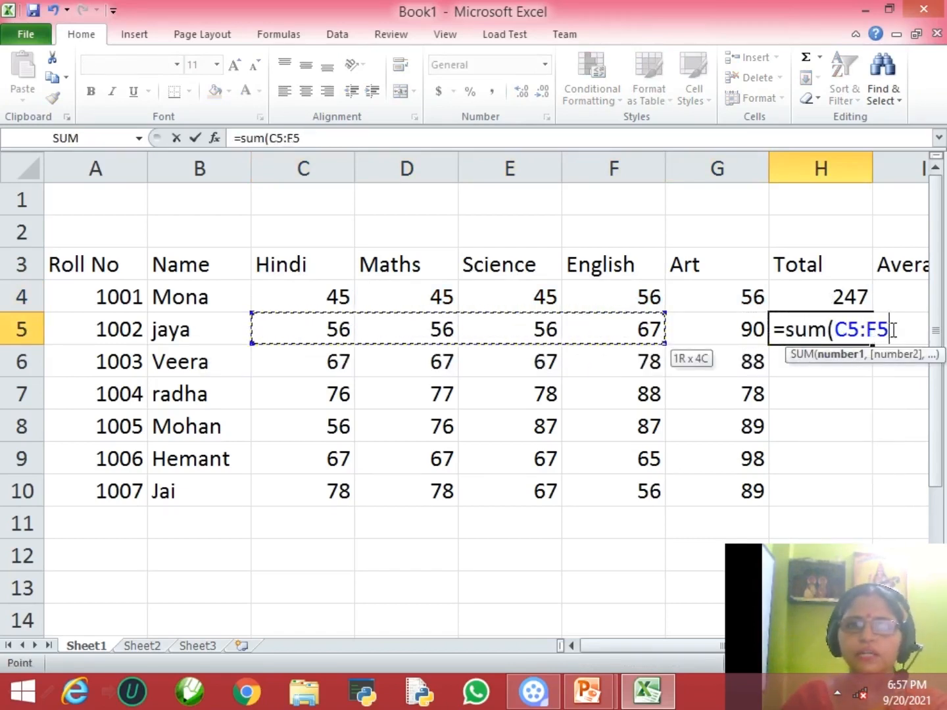
{"action": "type", "text": ")"}
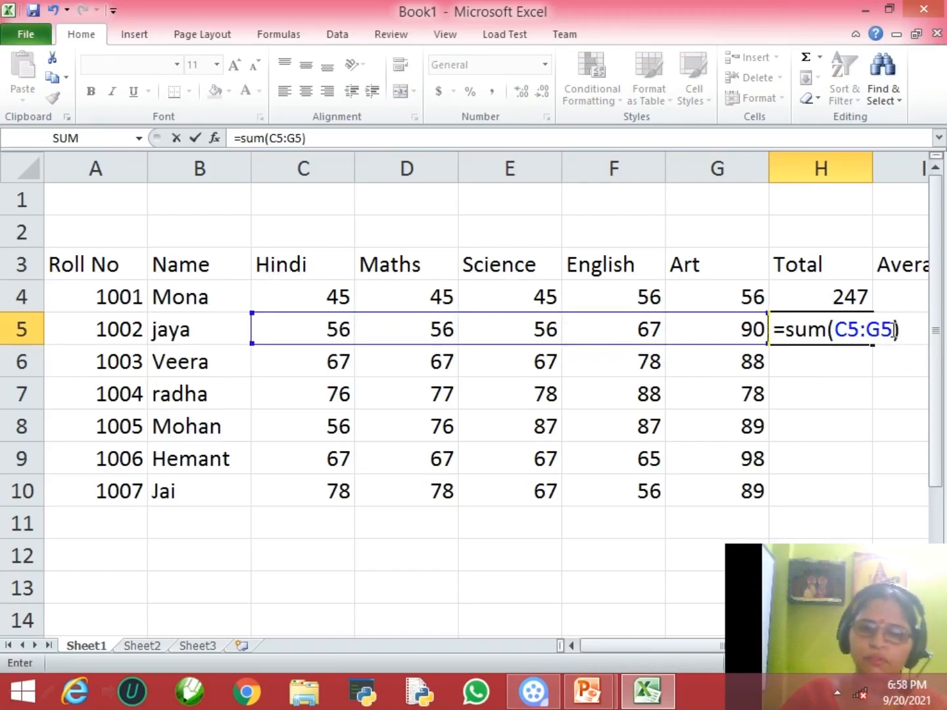
{"action": "key", "text": "Return"}
{"action": "key", "text": "Up"}
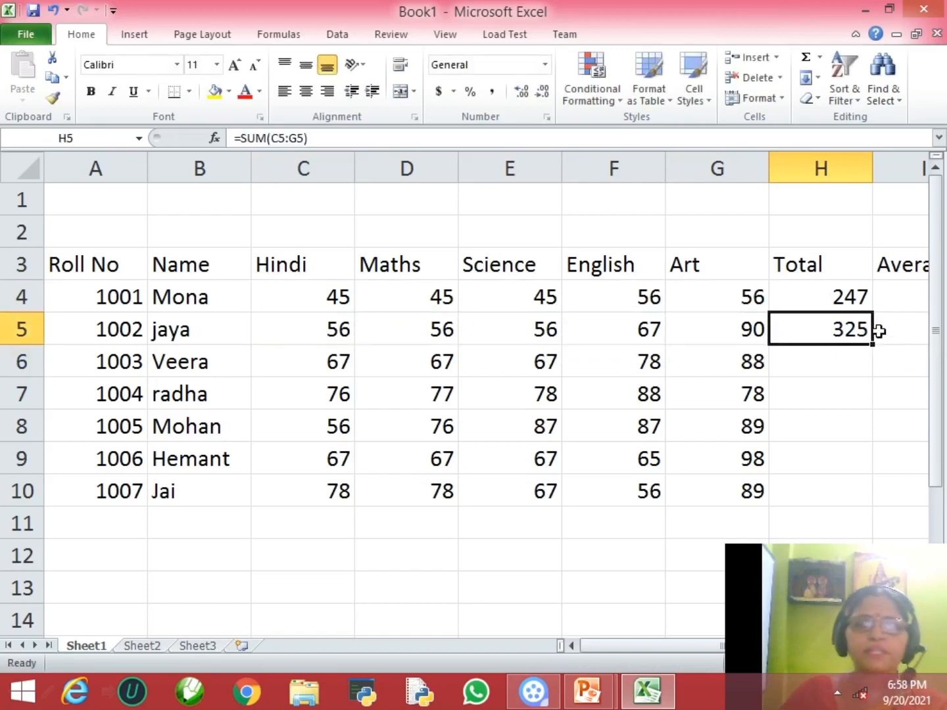
Step: Compare the total formulas in H4 and H5, and go to the empty Total cell H6
{"action": "left_click", "coordinate": [813, 297]}
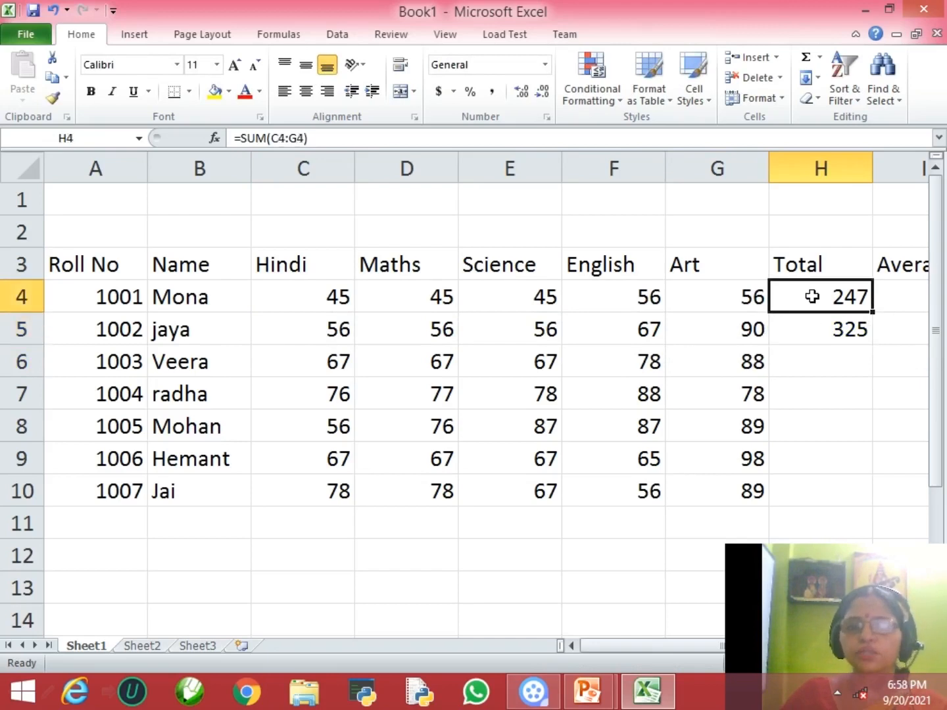
{"action": "left_click", "coordinate": [806, 332]}
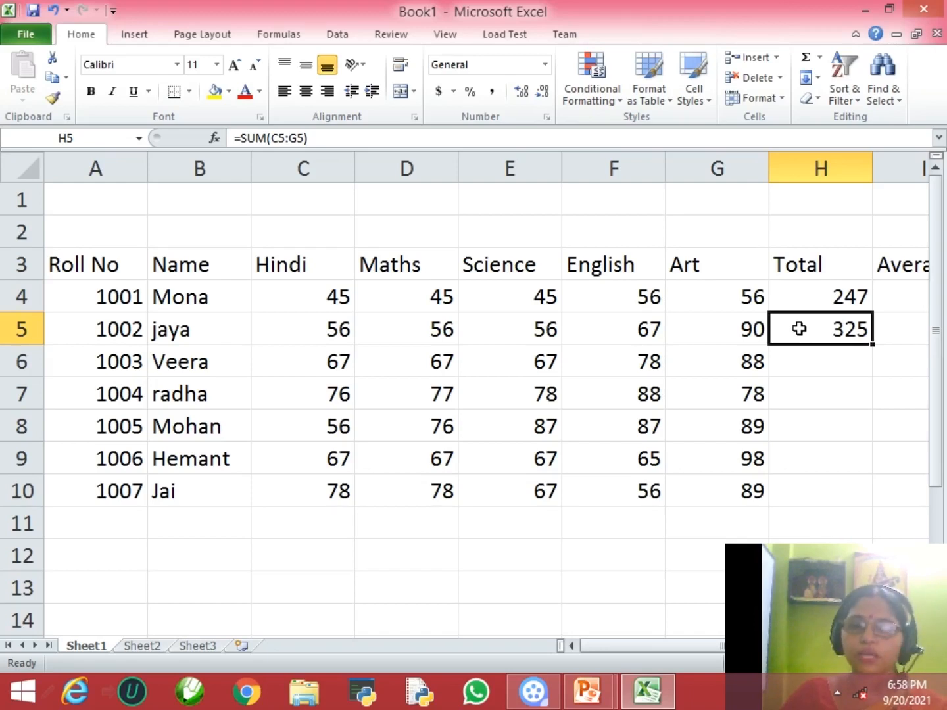
{"action": "left_click", "coordinate": [813, 364]}
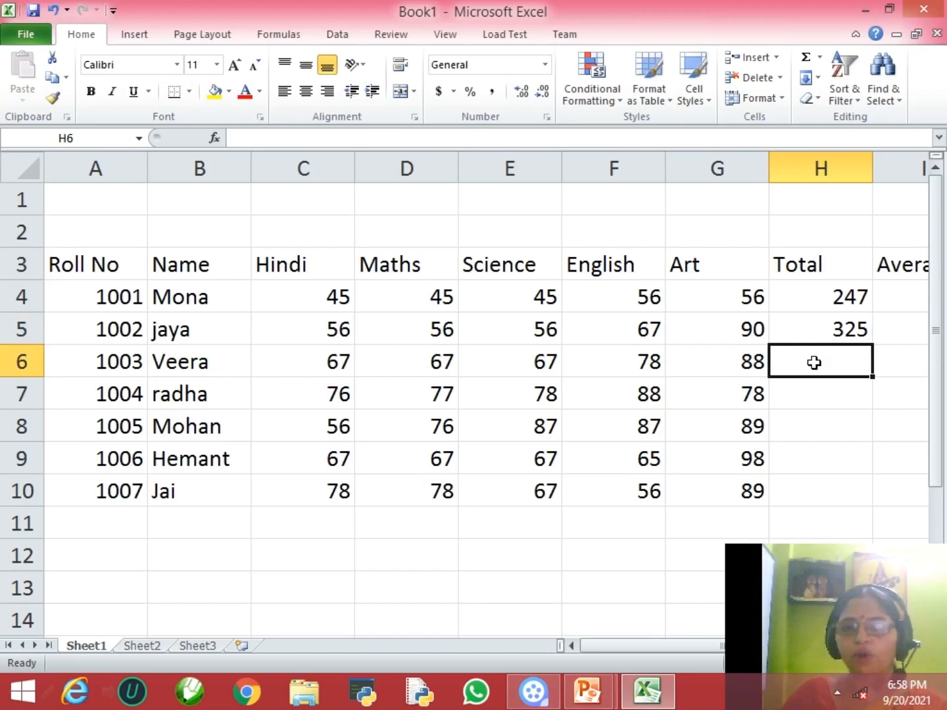
Step: Clear the total in H5 and copy the SUM formula from H4 down to H10 with the fill handle
{"action": "left_click", "coordinate": [840, 331]}
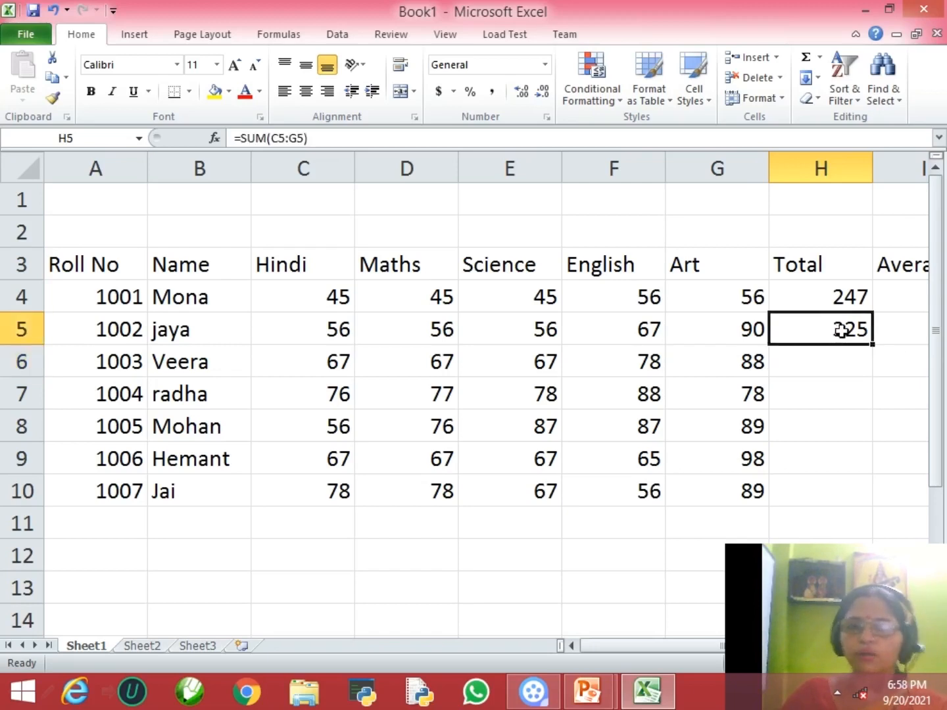
{"action": "key", "text": "Delete"}
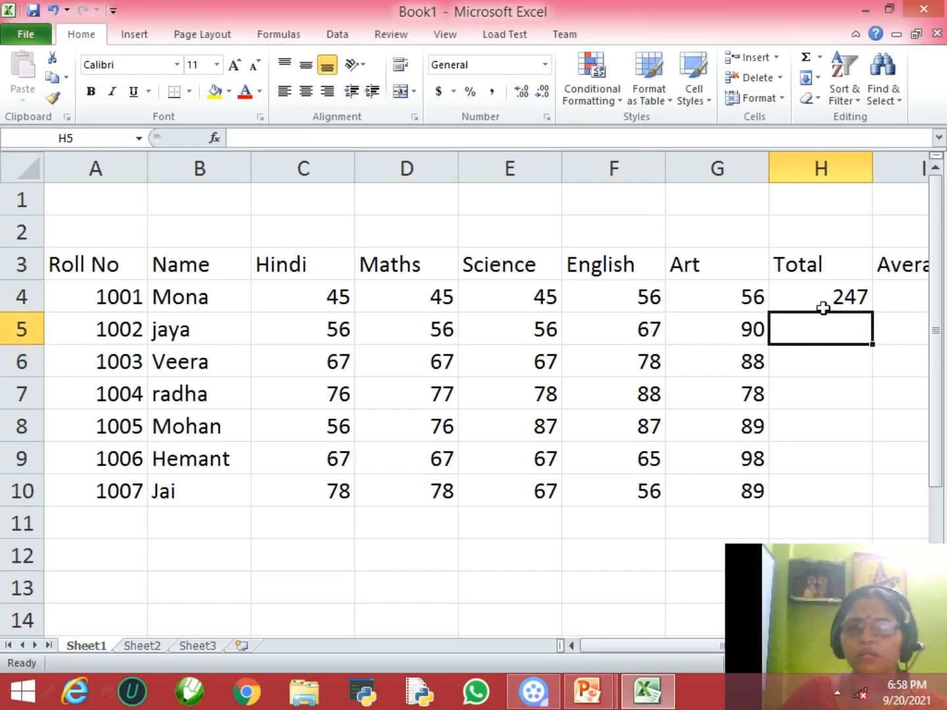
{"action": "left_click", "coordinate": [842, 299]}
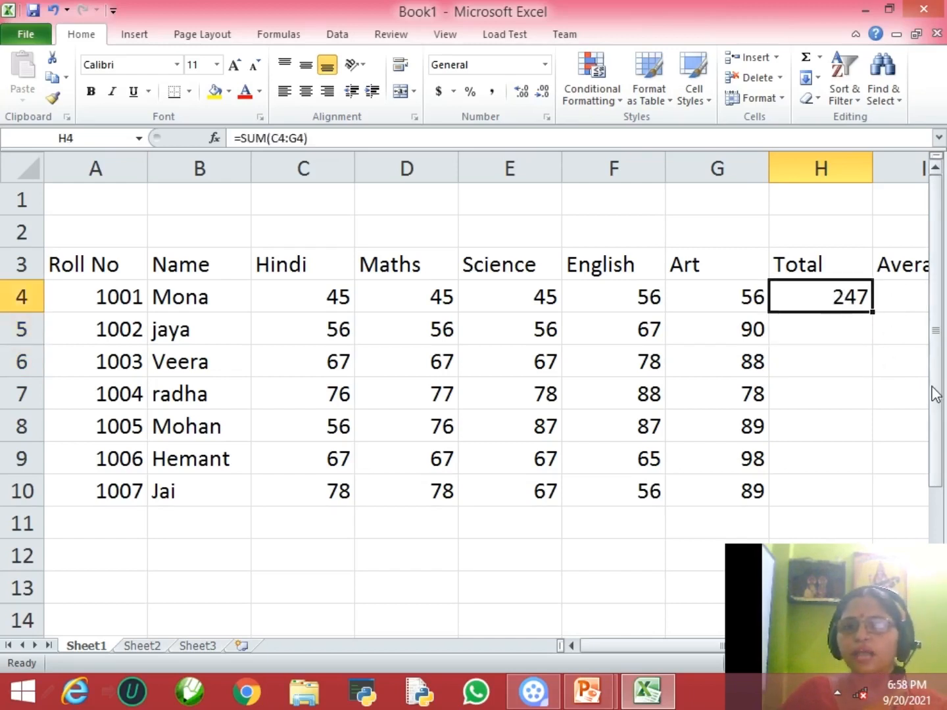
{"action": "left_click_drag", "start_coordinate": [875, 315], "coordinate": [862, 504]}
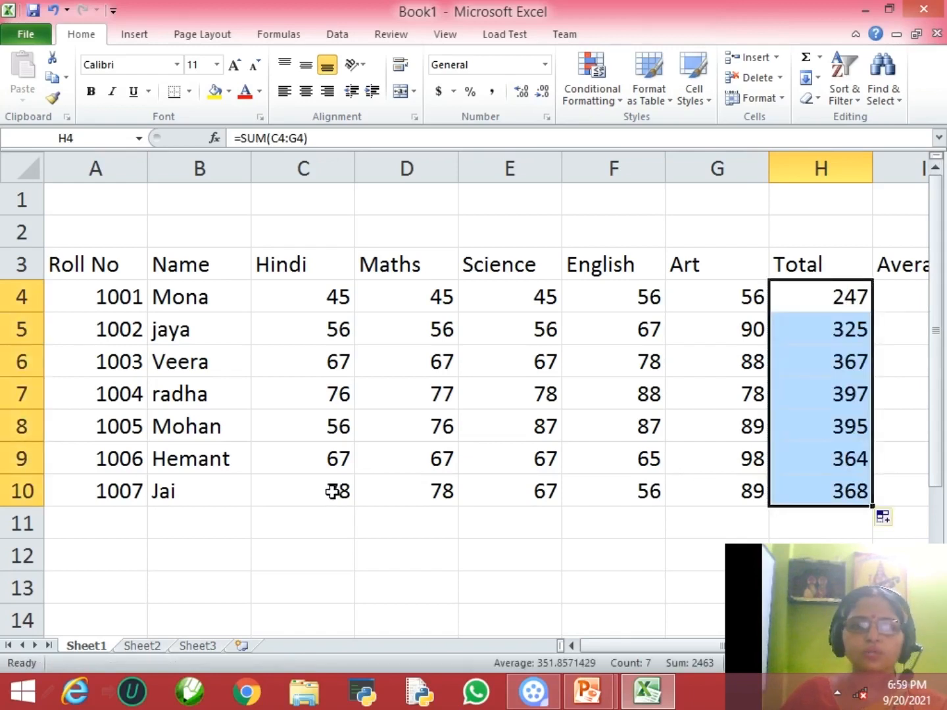
Step: Inspect the SUM formulas in H4 to H7 one by one to check which marks each row adds
{"action": "left_click", "coordinate": [808, 329]}
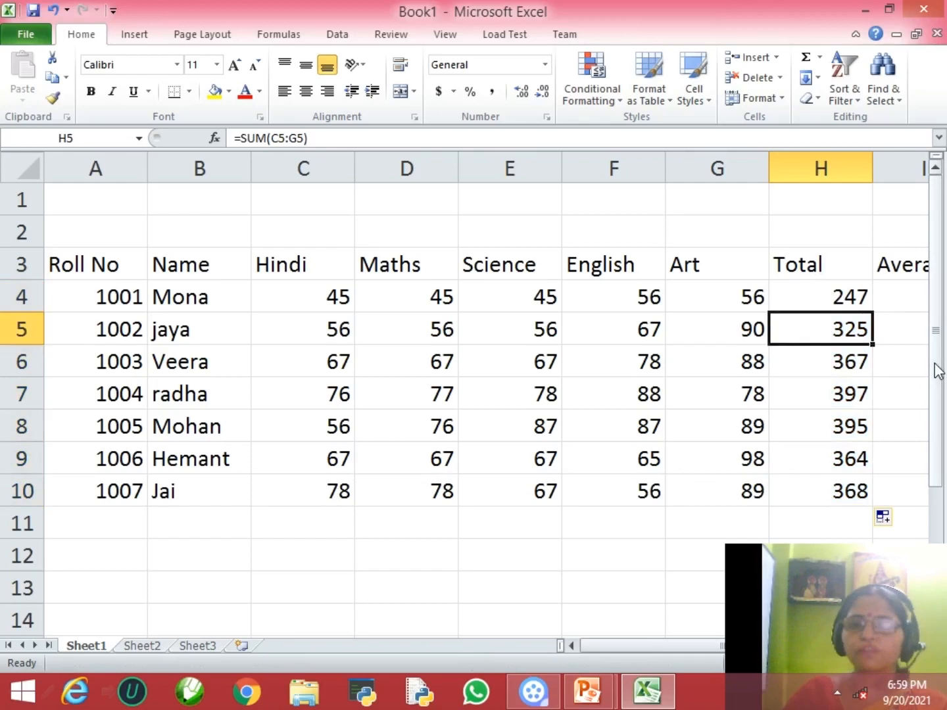
{"action": "key", "text": "Up"}
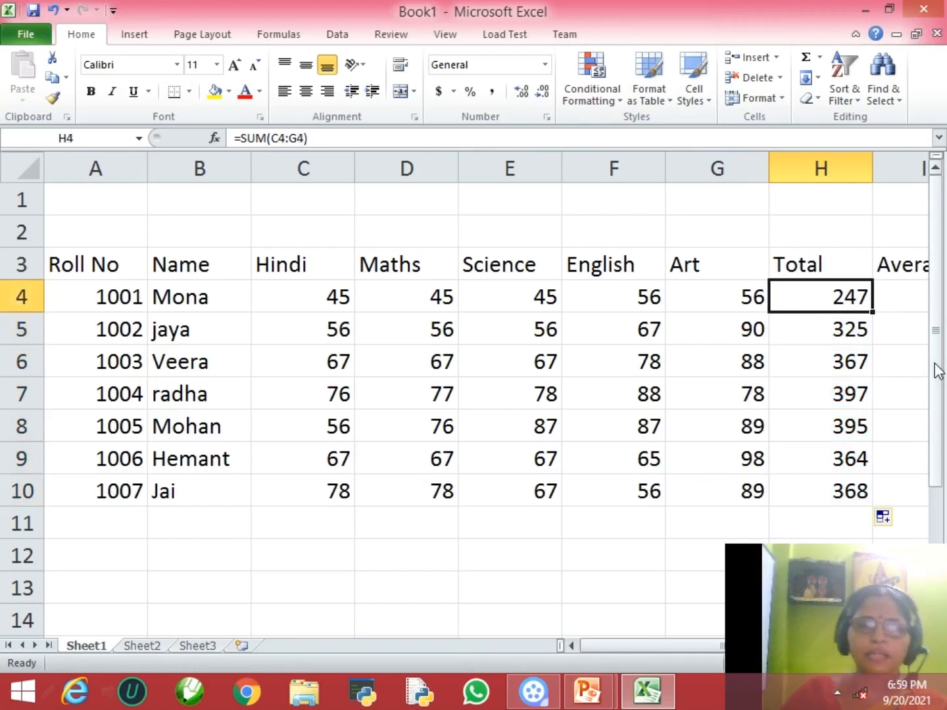
{"action": "key", "text": "F2"}
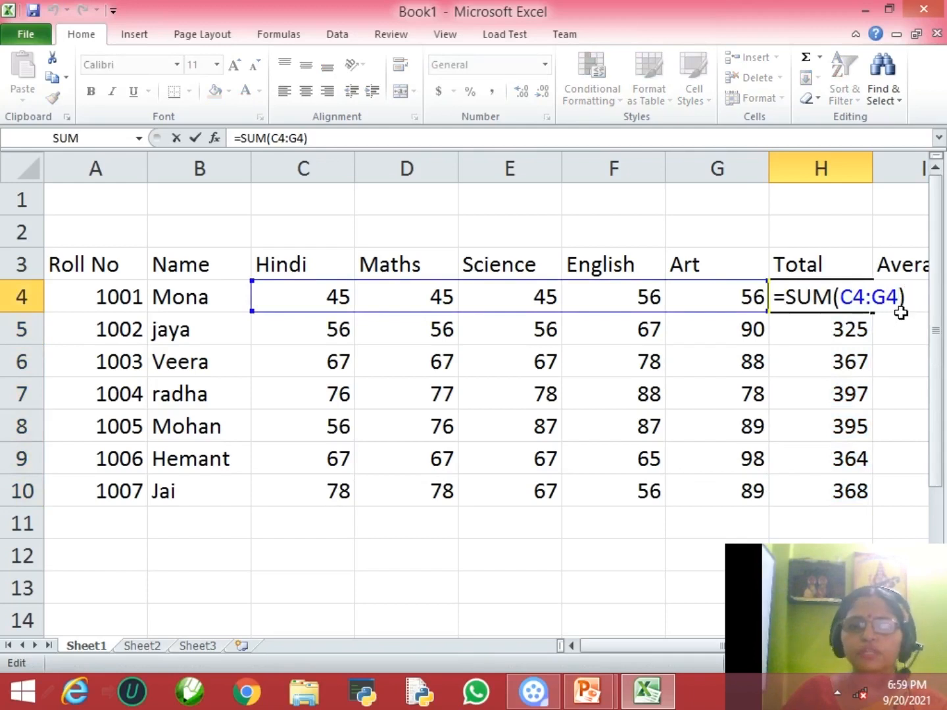
{"action": "key", "text": "Return"}
{"action": "key", "text": "F2"}
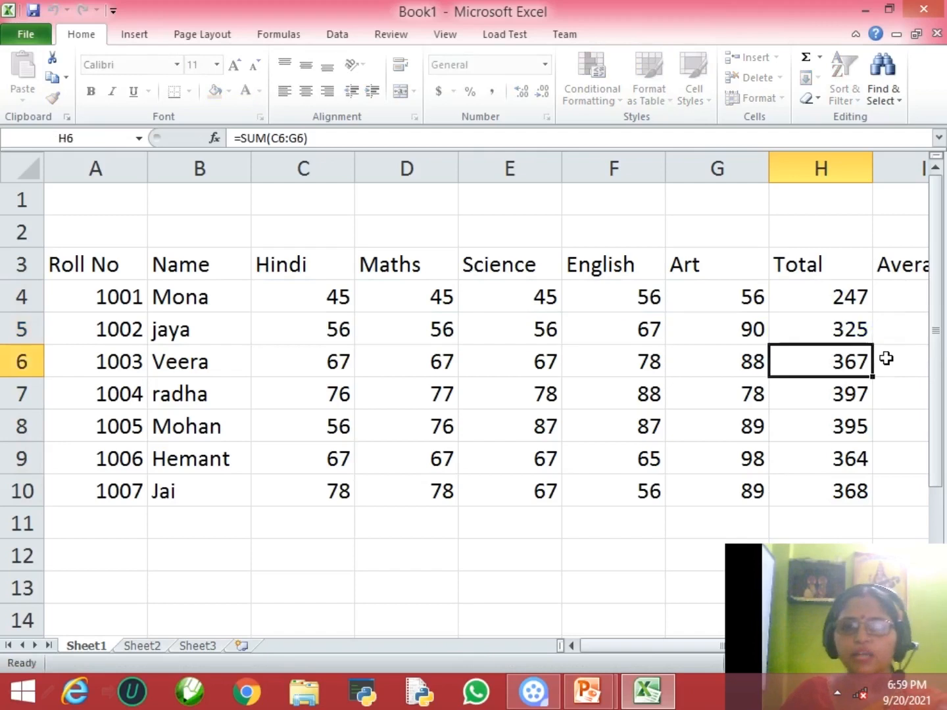
{"action": "key", "text": "Return"}
{"action": "key", "text": "F2"}
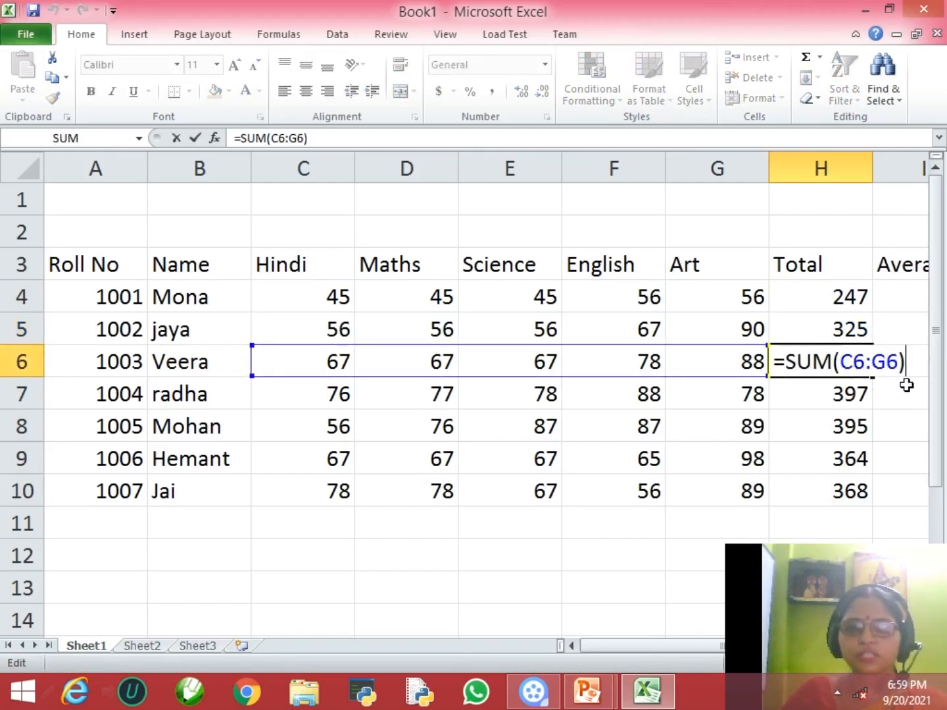
{"action": "key", "text": "Return"}
{"action": "key", "text": "F2"}
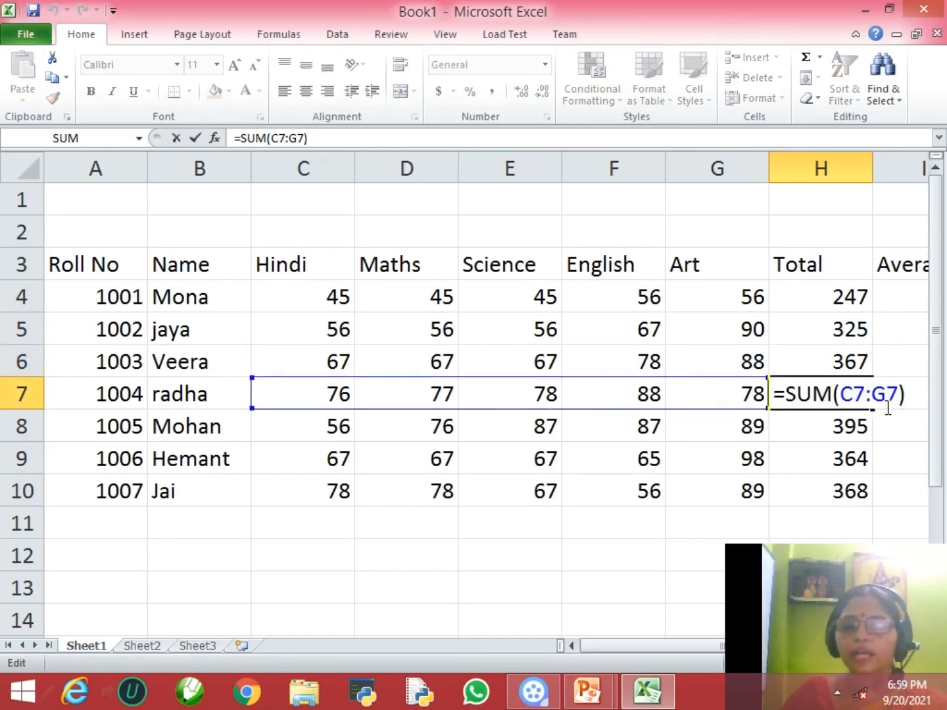
{"action": "key", "text": "Return"}
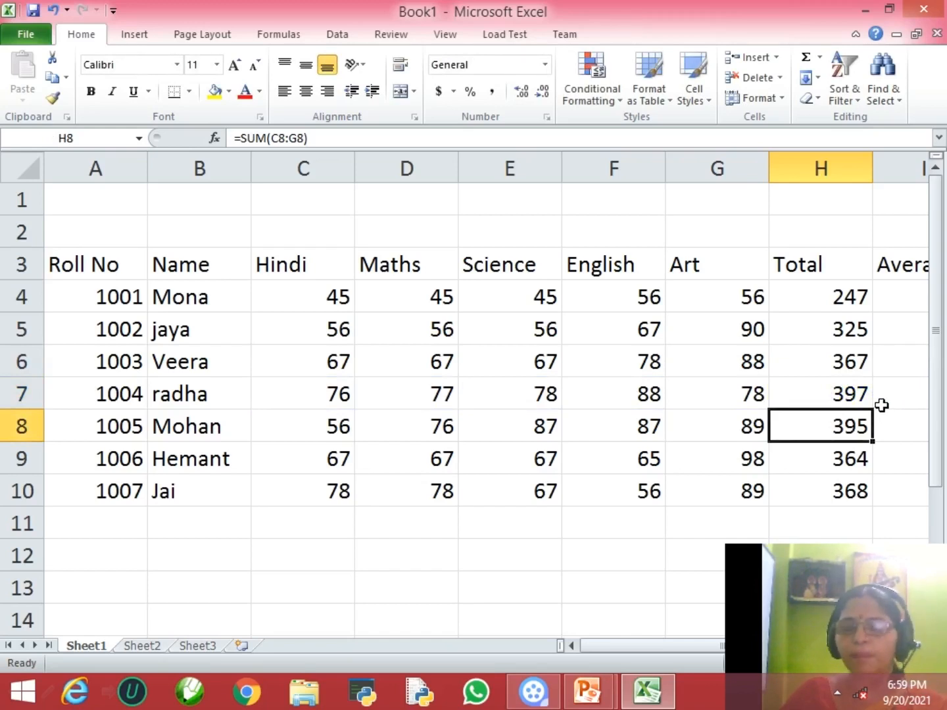
Step: Clear the totals in H5 to H10 and refill them from H4 with the Fill Down command
{"action": "left_click_drag", "start_coordinate": [850, 330], "coordinate": [830, 487]}
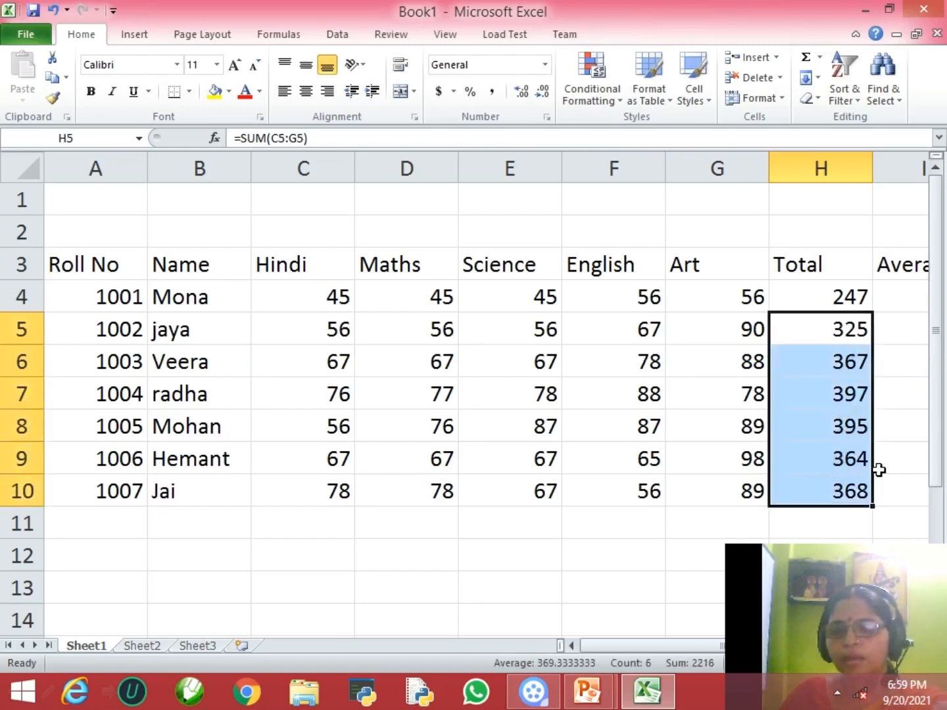
{"action": "key", "text": "Delete"}
{"action": "left_click_drag", "start_coordinate": [831, 294], "coordinate": [820, 482]}
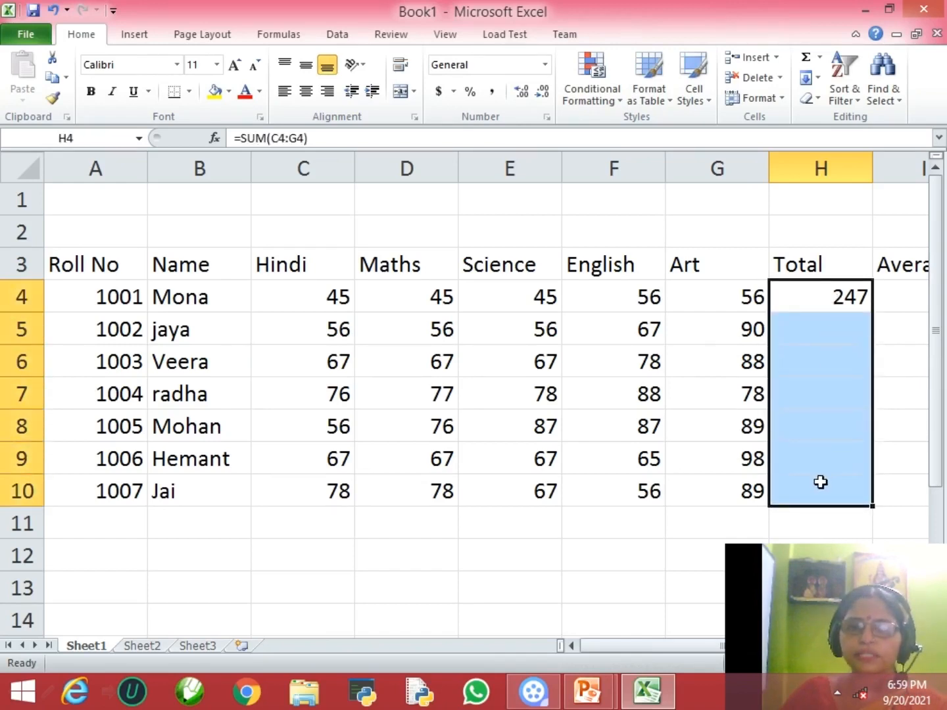
{"action": "key", "text": "ctrl+d"}
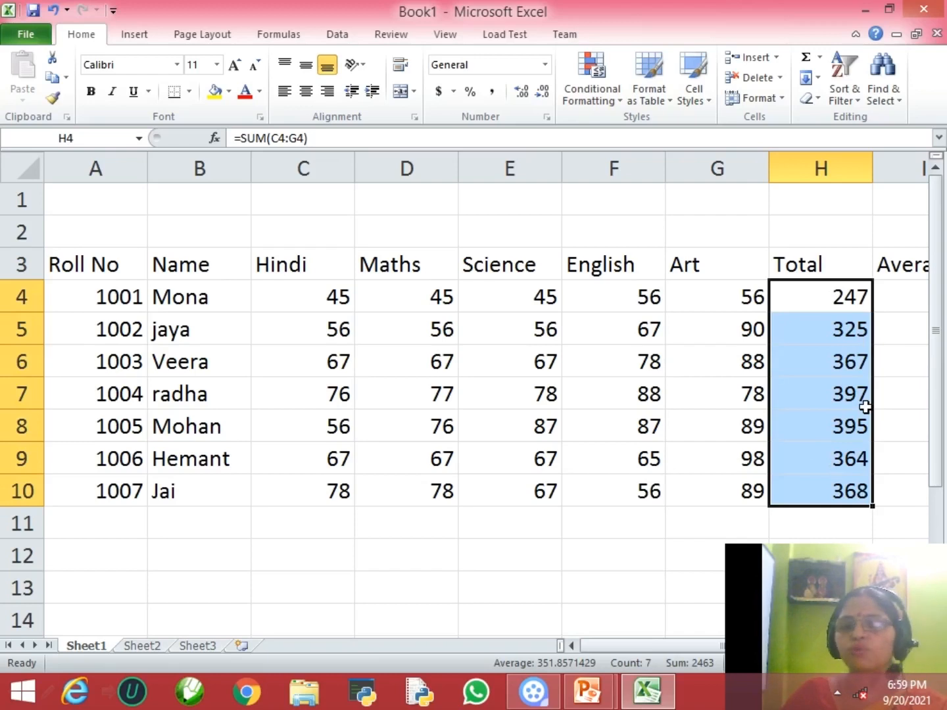
Step: Enter the formula =H4/5 in I4 to calculate the first student's average
{"action": "left_click", "coordinate": [908, 294]}
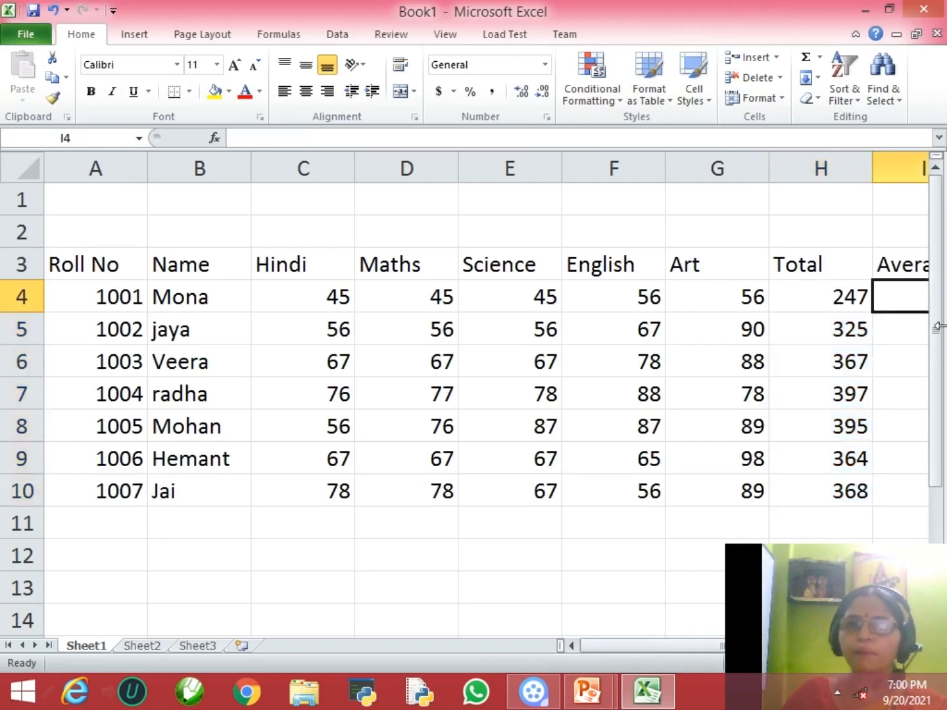
{"action": "key", "text": "Right"}
{"action": "key", "text": "Left"}
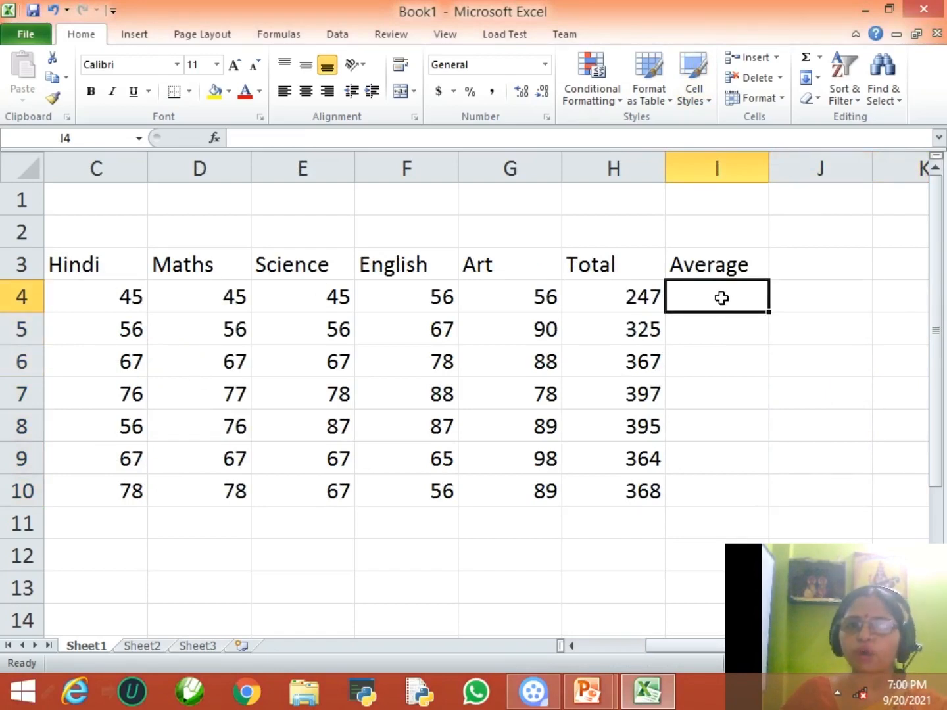
{"action": "type", "text": "="}
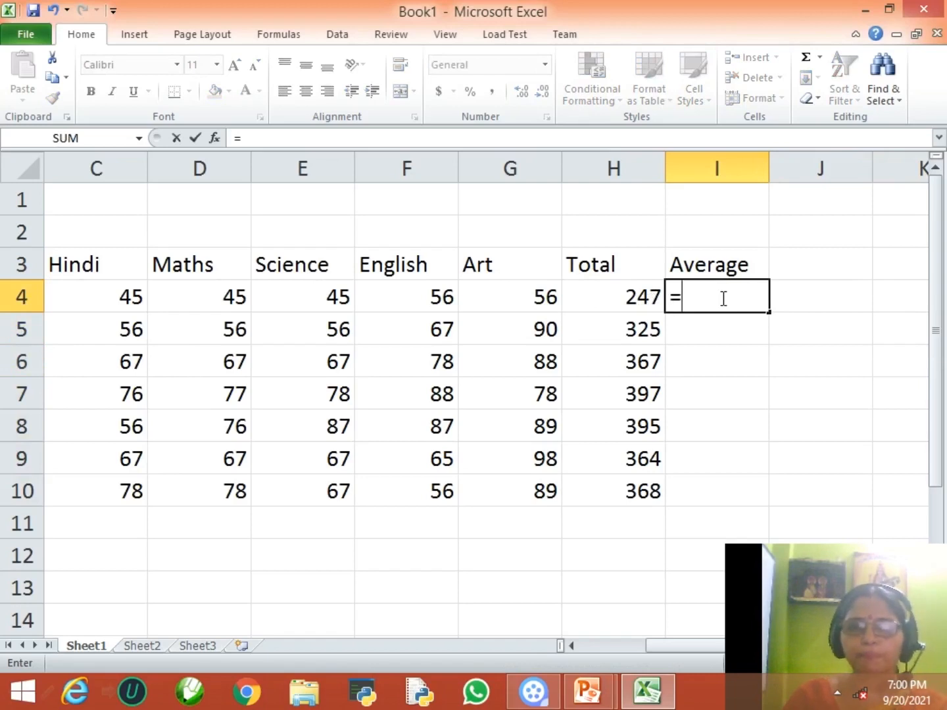
{"action": "key", "text": "Left"}
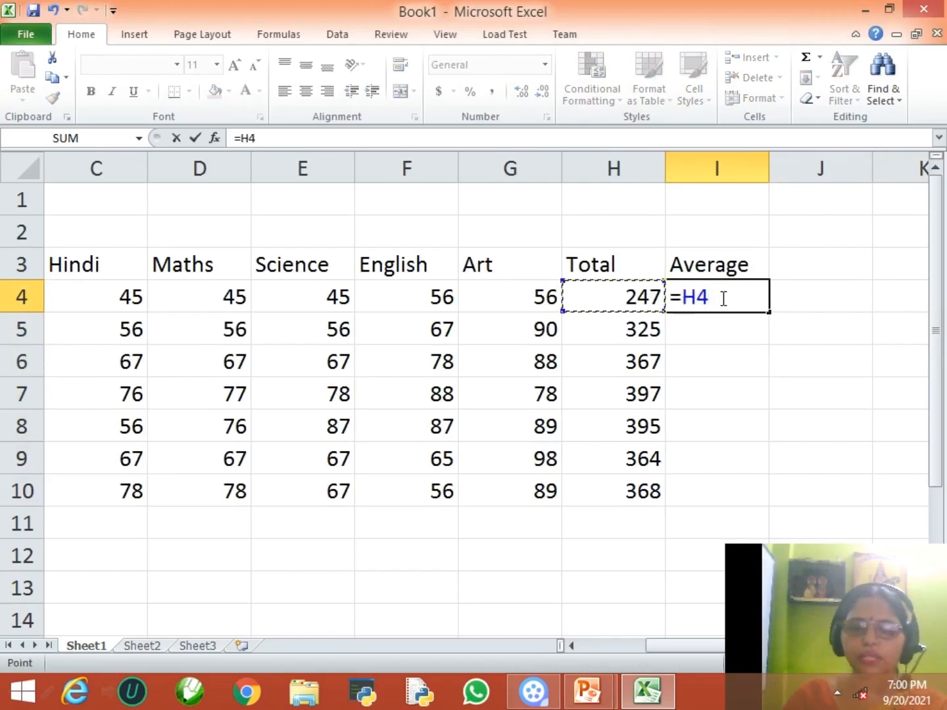
{"action": "type", "text": "/"}
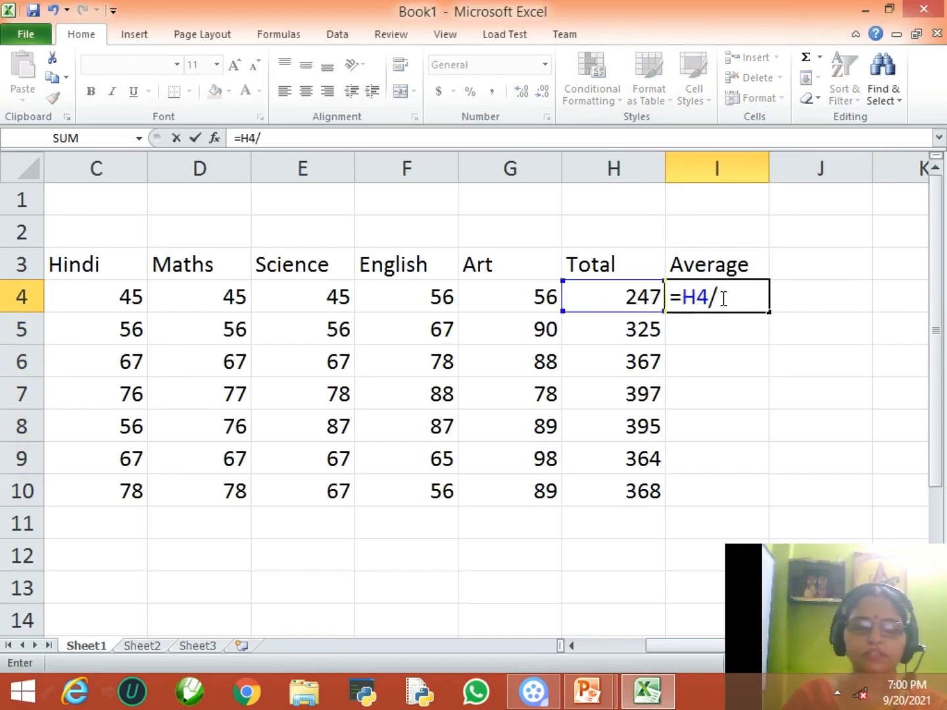
{"action": "type", "text": "5"}
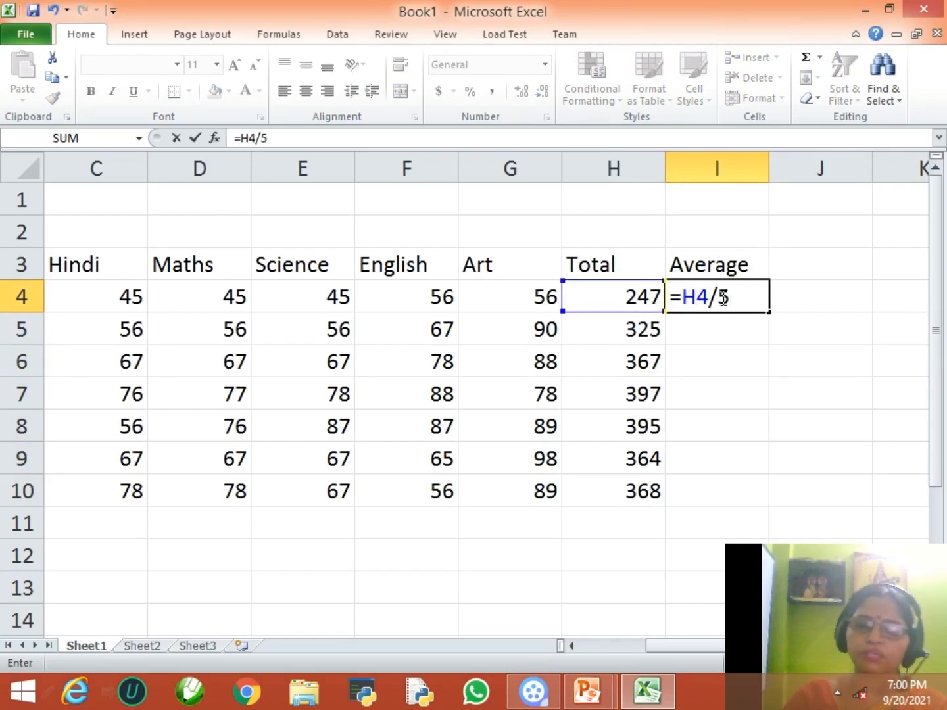
{"action": "key", "text": "Return"}
{"action": "left_click", "coordinate": [723, 297]}
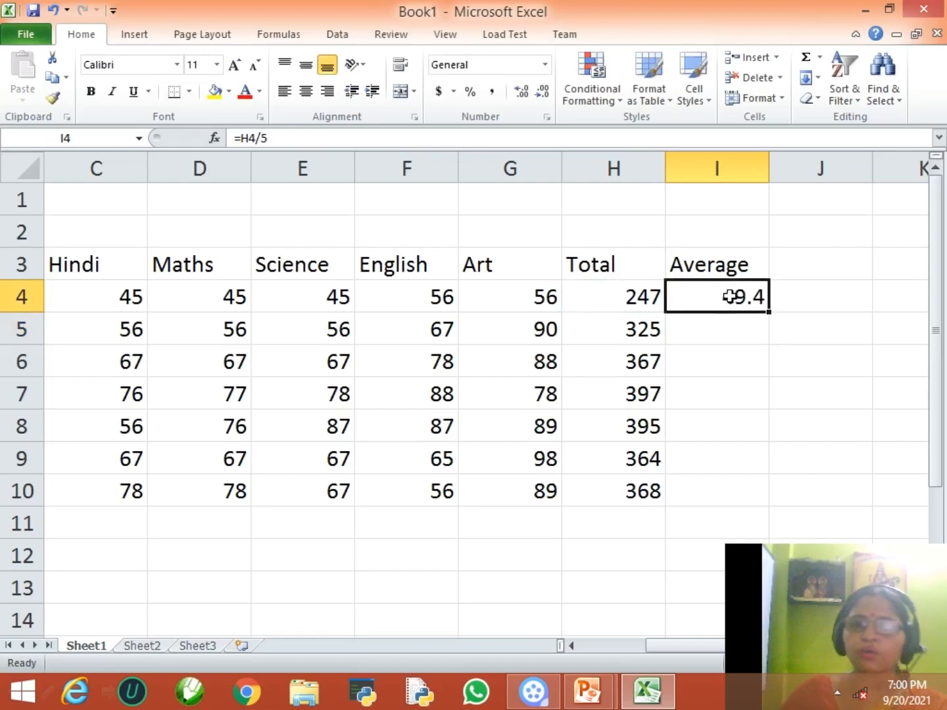
Step: Copy the average formula from I4 down to I10, and remove all averages again by undoing the fill and clearing I4
{"action": "left_click_drag", "start_coordinate": [770, 314], "coordinate": [760, 505]}
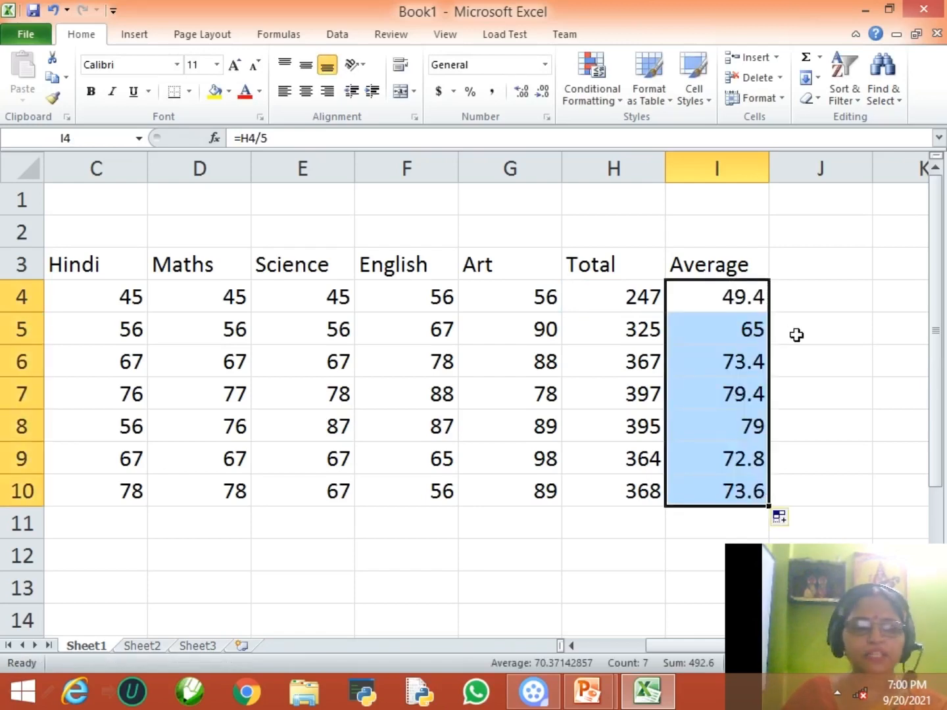
{"action": "key", "text": "ctrl+z"}
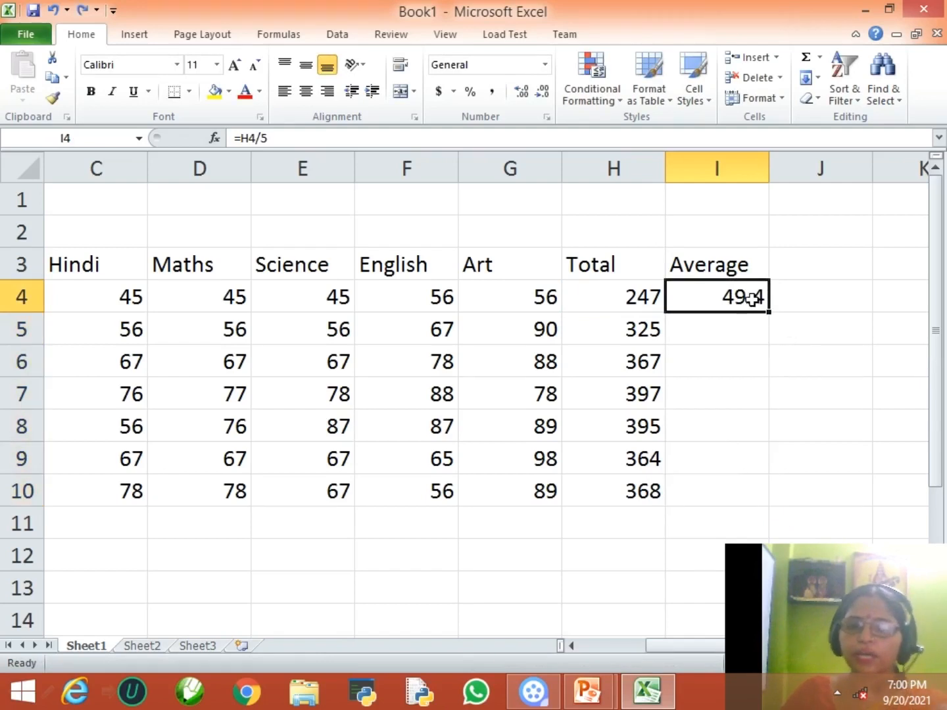
{"action": "key", "text": "Delete"}
Step: Enter the formula =H4*100/500 in I4 to calculate the average from the first student's total
{"action": "type", "text": "="}
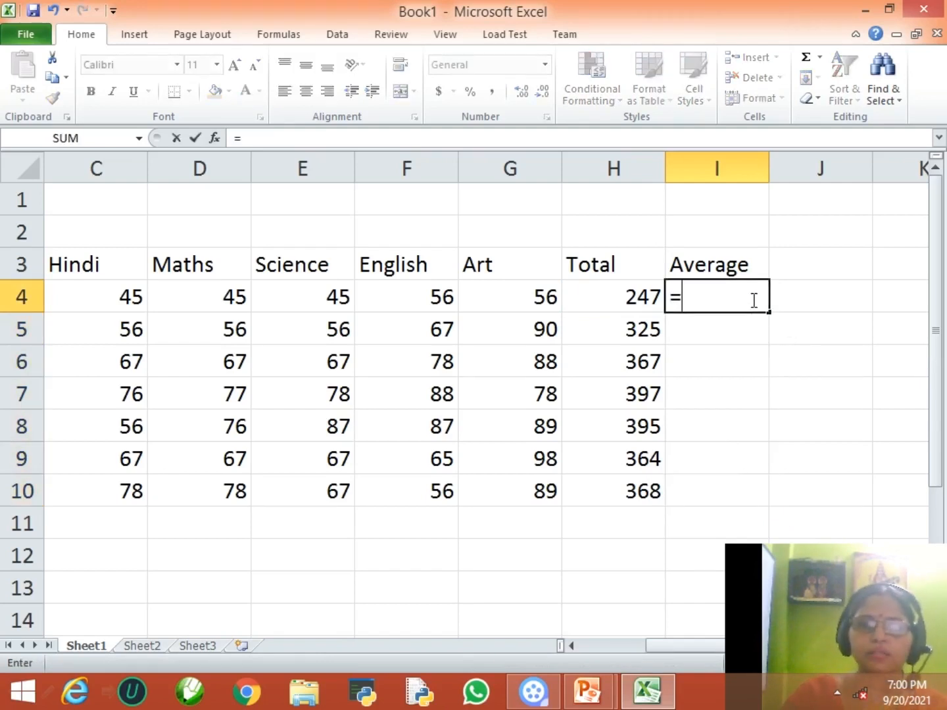
{"action": "key", "text": "Left"}
{"action": "type", "text": "*100"}
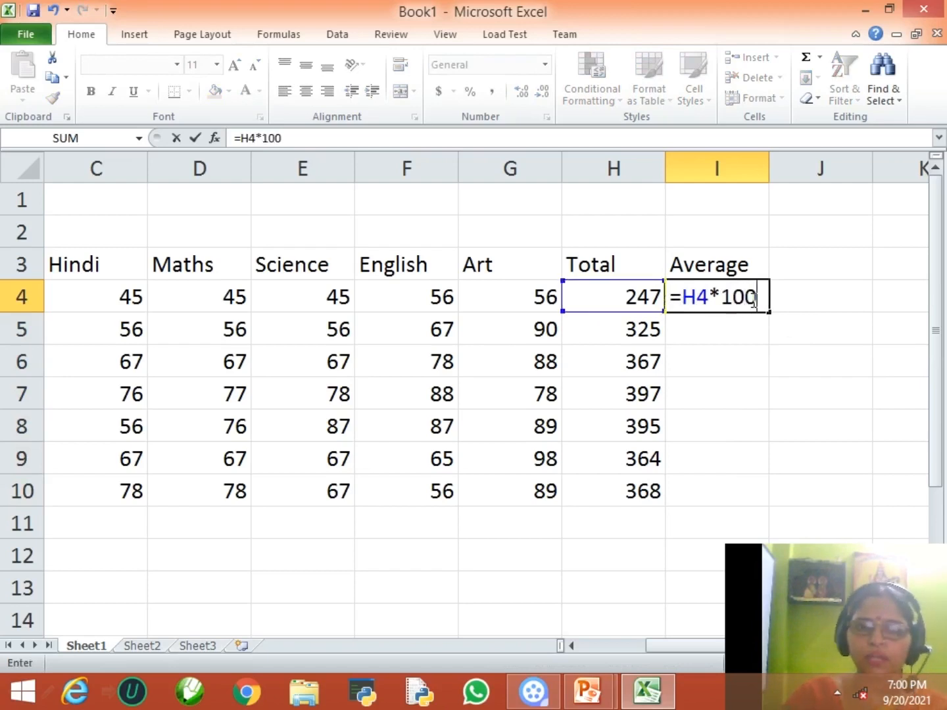
{"action": "type", "text": "/500"}
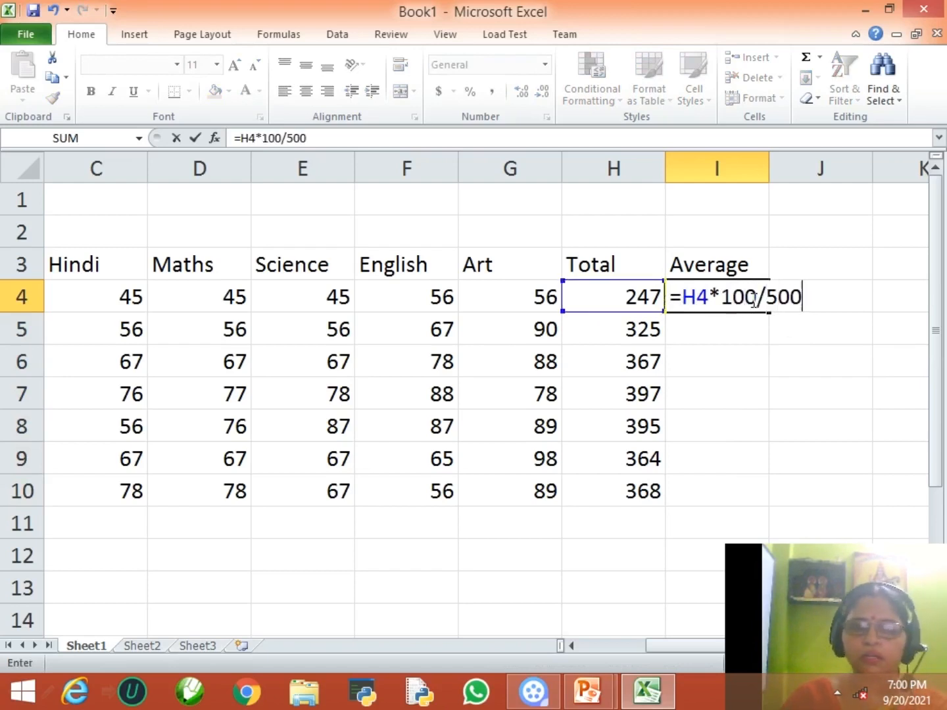
{"action": "key", "text": "Return"}
{"action": "left_click", "coordinate": [752, 299]}
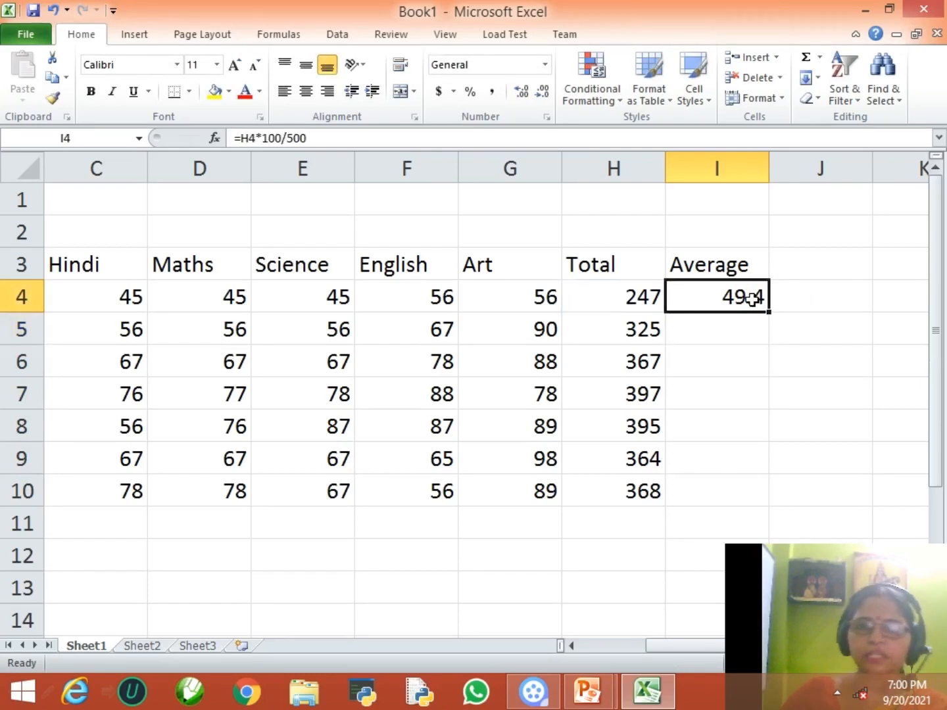
Step: Copy the average formula from I4 down to I10
{"action": "left_click_drag", "start_coordinate": [769, 311], "coordinate": [770, 504]}
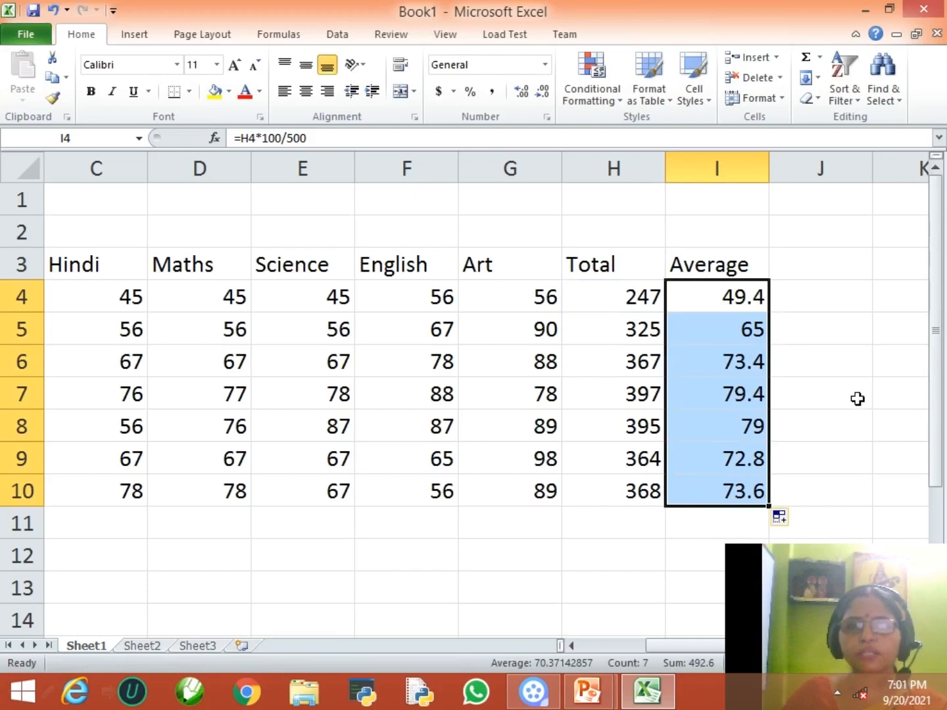
Step: Merge and center cells A1 to I2 above the table's header row
{"action": "left_click_drag", "start_coordinate": [681, 649], "coordinate": [596, 650]}
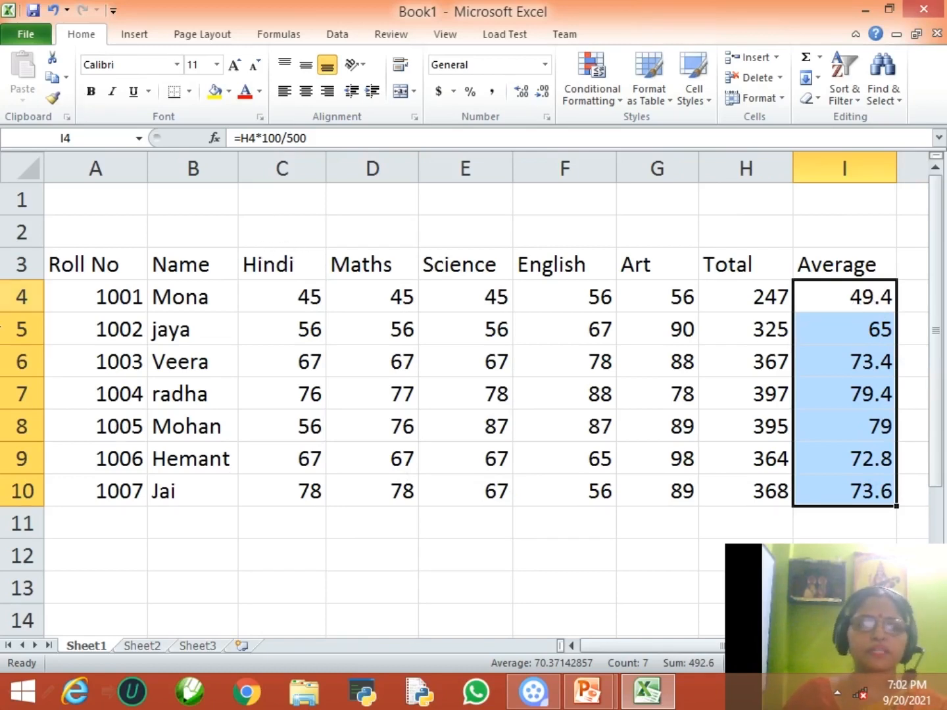
{"action": "left_click", "coordinate": [172, 233]}
{"action": "left_click", "coordinate": [279, 233]}
{"action": "left_click", "coordinate": [340, 230]}
{"action": "left_click", "coordinate": [355, 208]}
{"action": "left_click", "coordinate": [352, 229]}
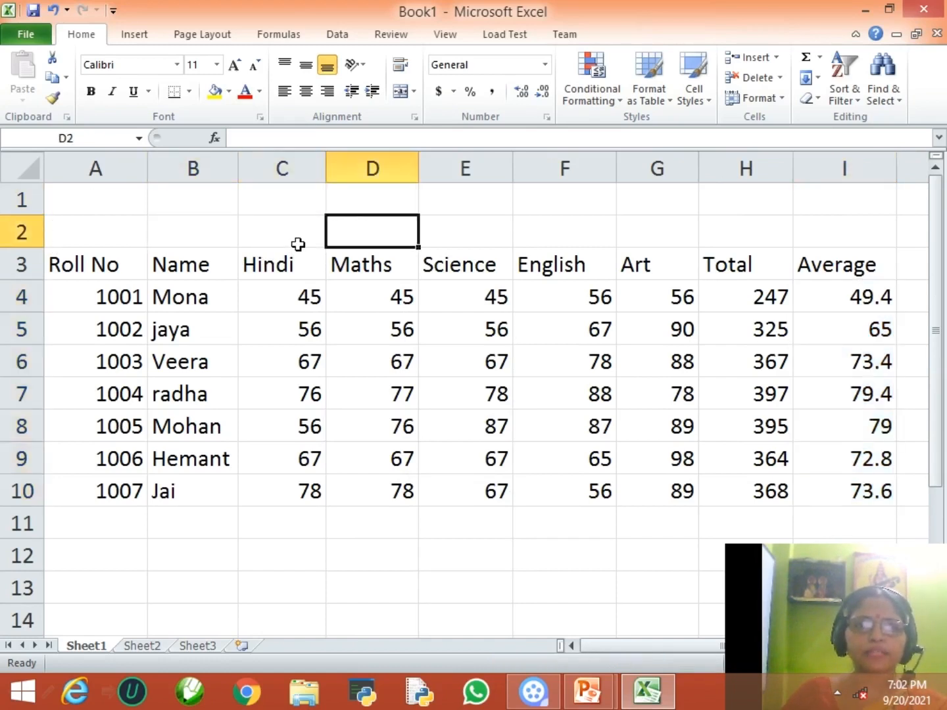
{"action": "left_click", "coordinate": [87, 199]}
{"action": "left_click_drag", "start_coordinate": [86, 200], "coordinate": [830, 235]}
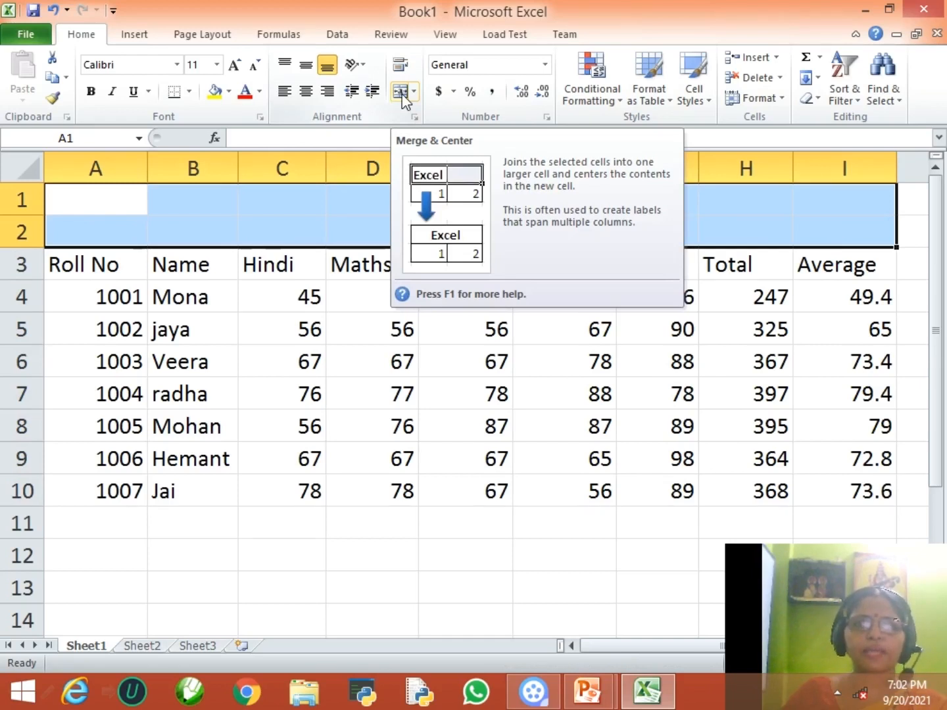
{"action": "left_click", "coordinate": [415, 92]}
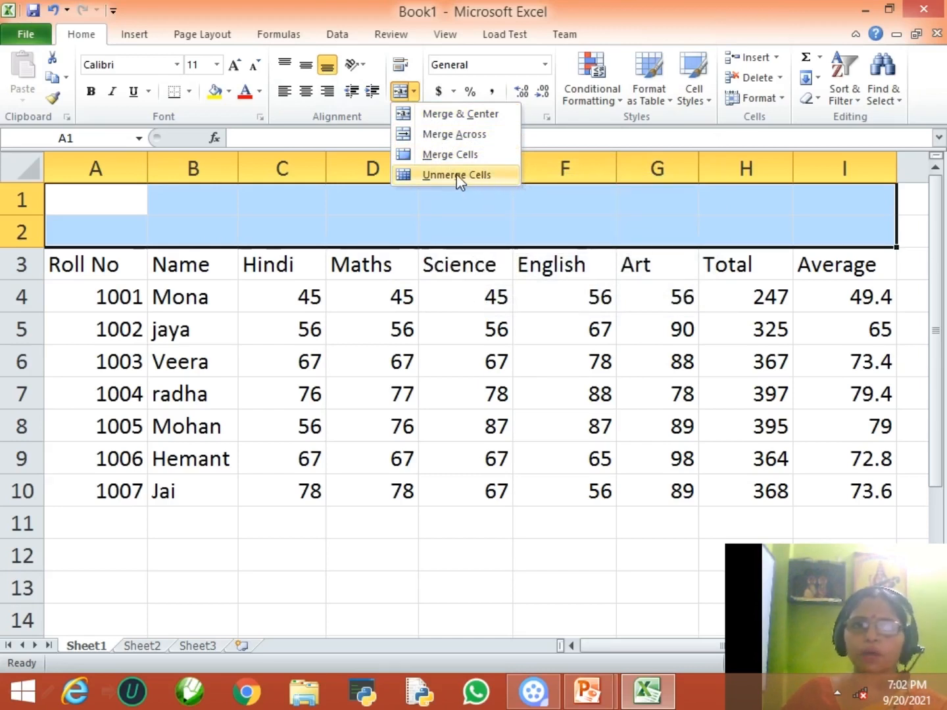
{"action": "left_click", "coordinate": [453, 114]}
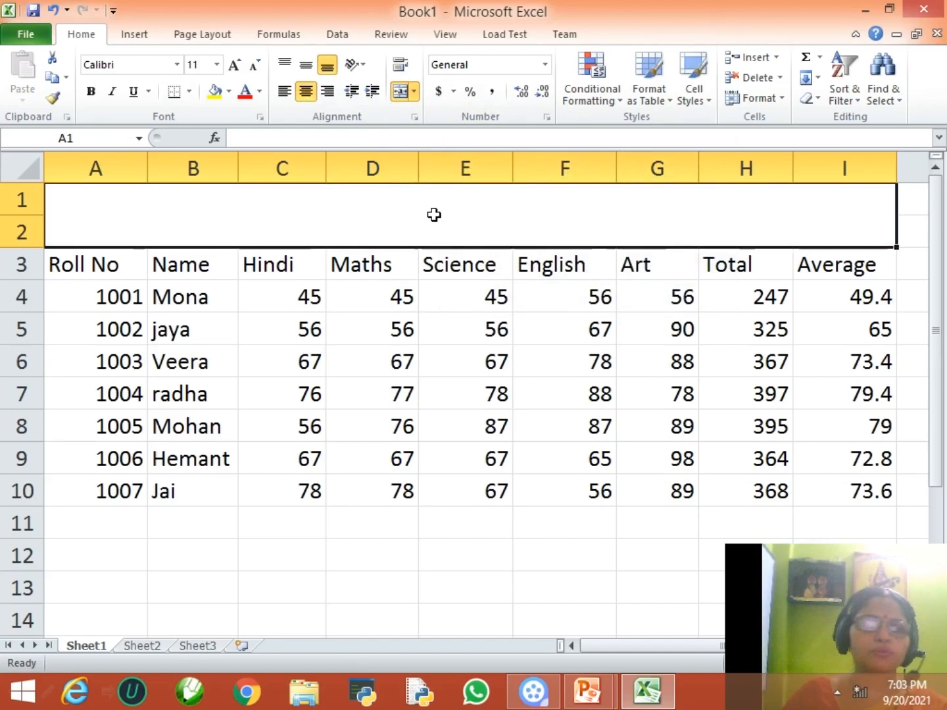
Step: Enter the title STUDENTS MARKSHEETS in the merged cell above the table
{"action": "type", "text": "S"}
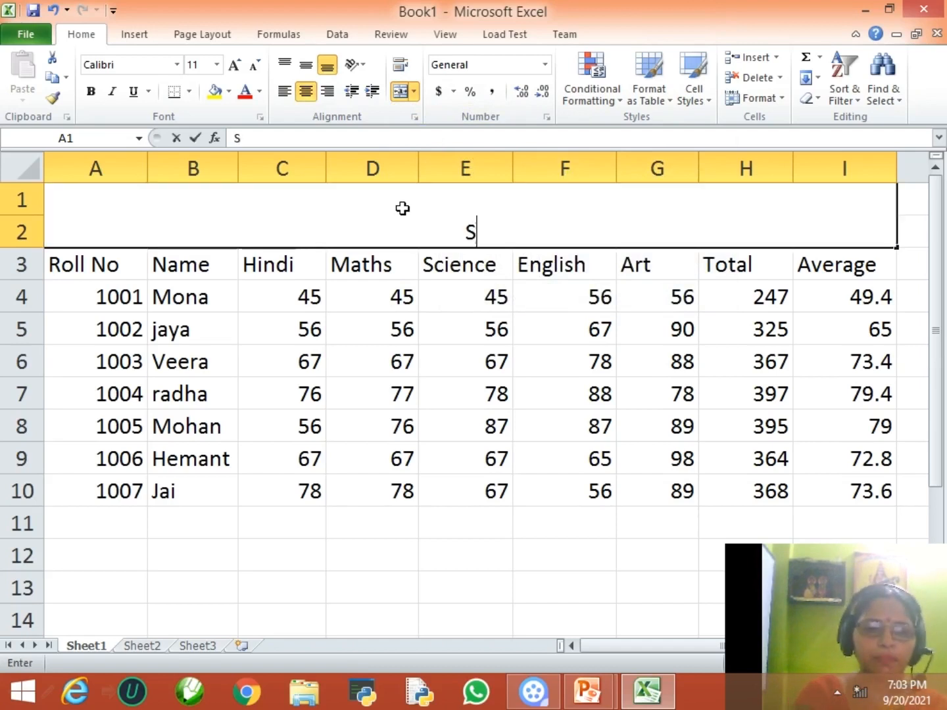
{"action": "type", "text": "TUDENT"}
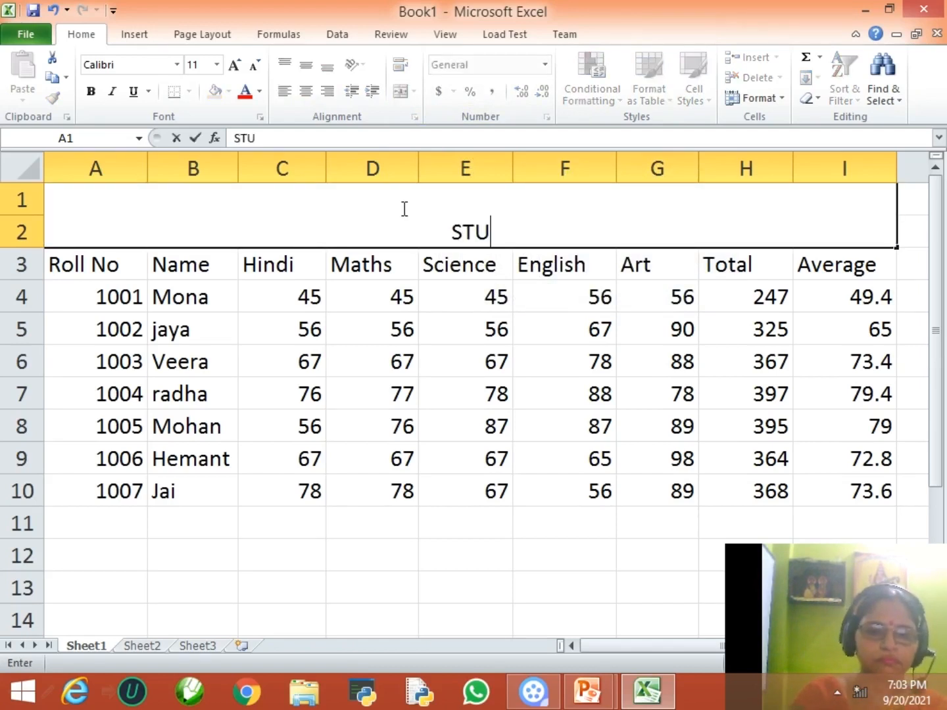
{"action": "type", "text": "MARKSHEET"}
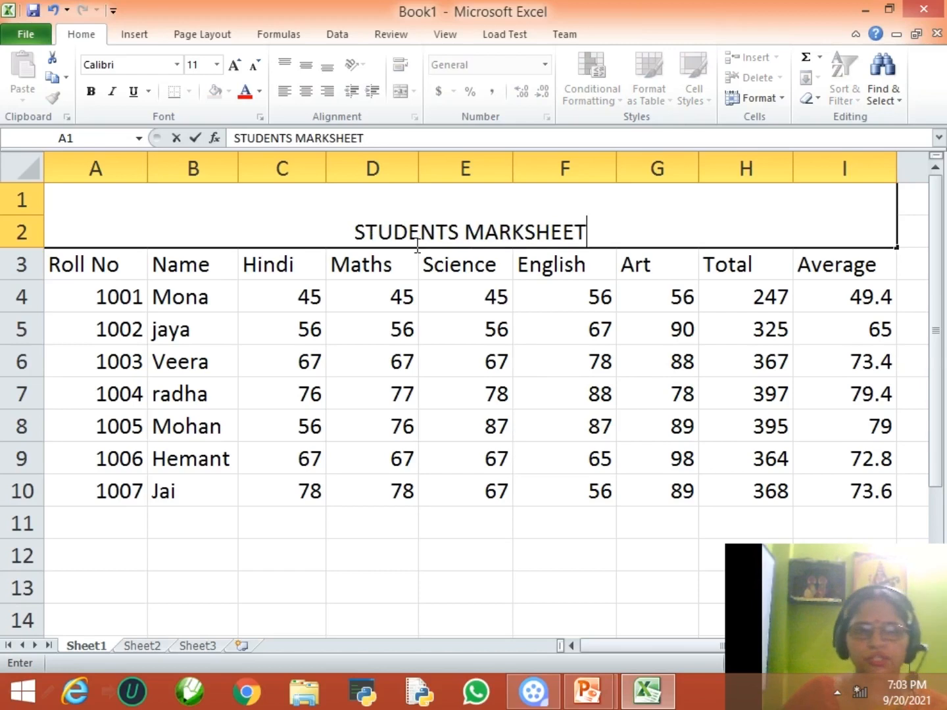
{"action": "type", "text": "S"}
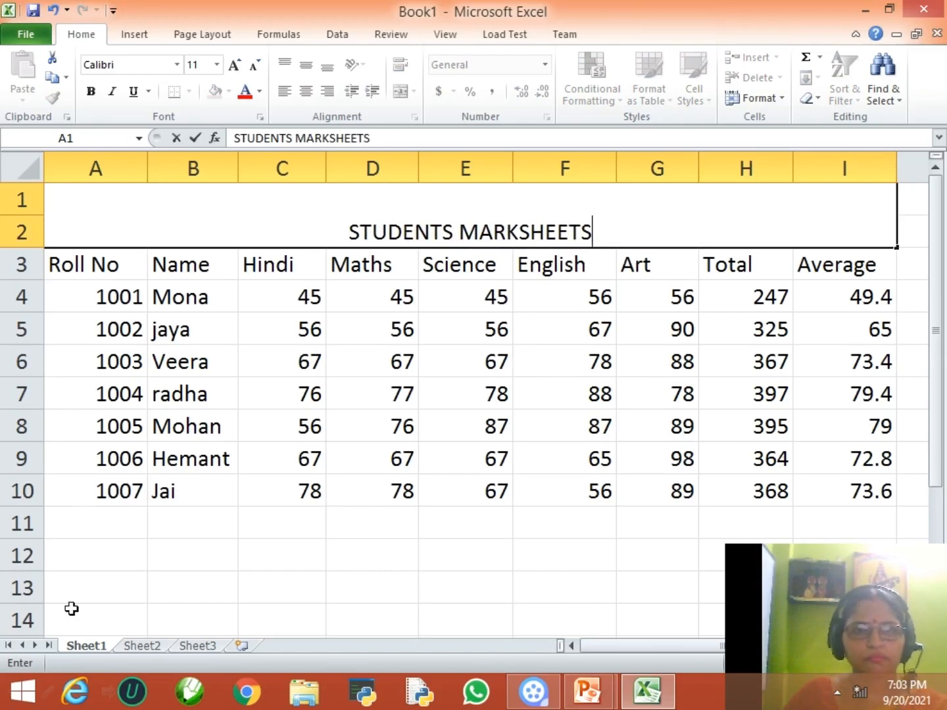
{"action": "left_click", "coordinate": [399, 450]}
Step: Format the merged title as bold, underlined Aharoni and apply outside borders around its cell
{"action": "left_click", "coordinate": [489, 220]}
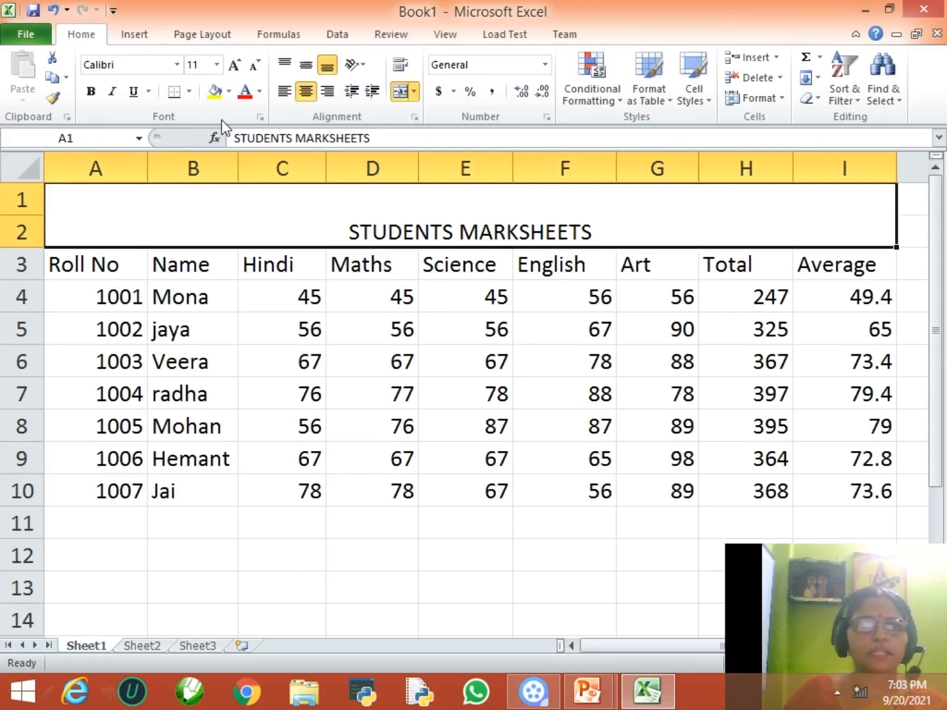
{"action": "left_click", "coordinate": [177, 65]}
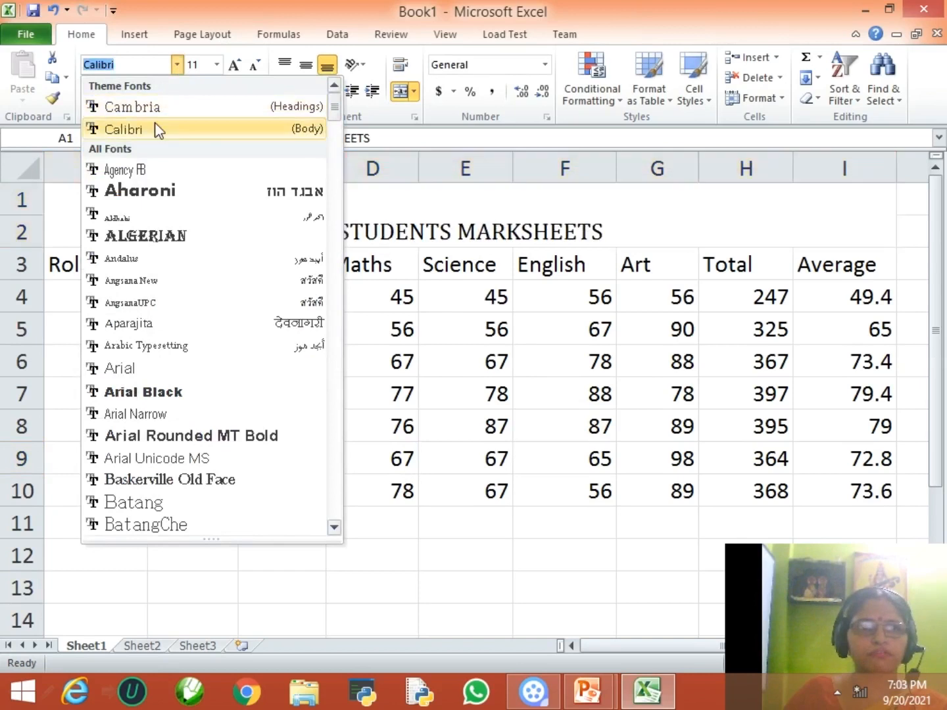
{"action": "left_click", "coordinate": [151, 192]}
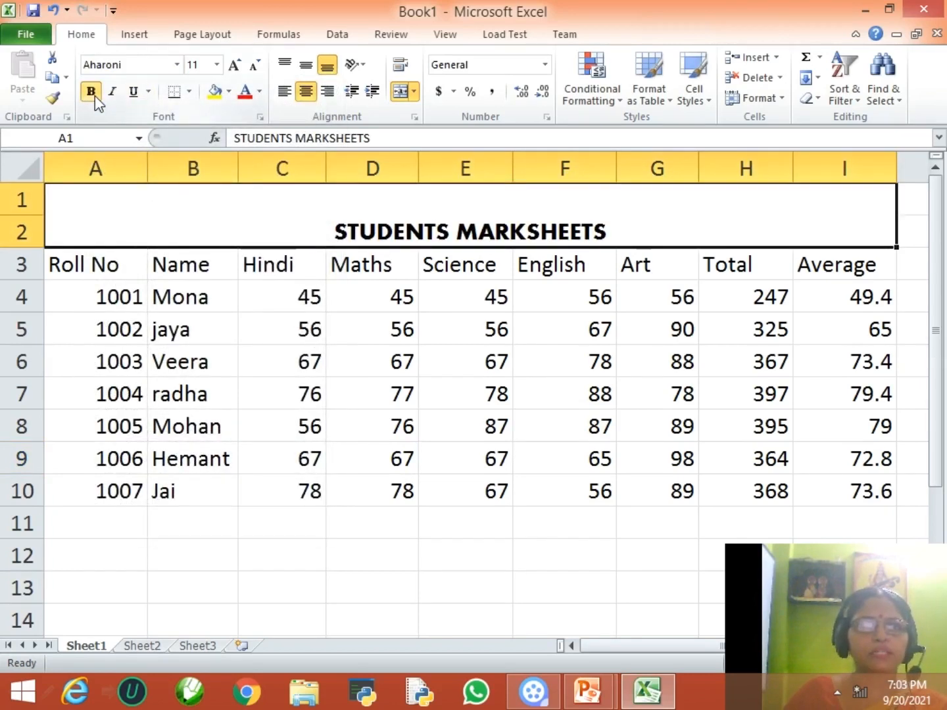
{"action": "left_click", "coordinate": [113, 92]}
{"action": "left_click", "coordinate": [113, 92]}
{"action": "left_click", "coordinate": [134, 91]}
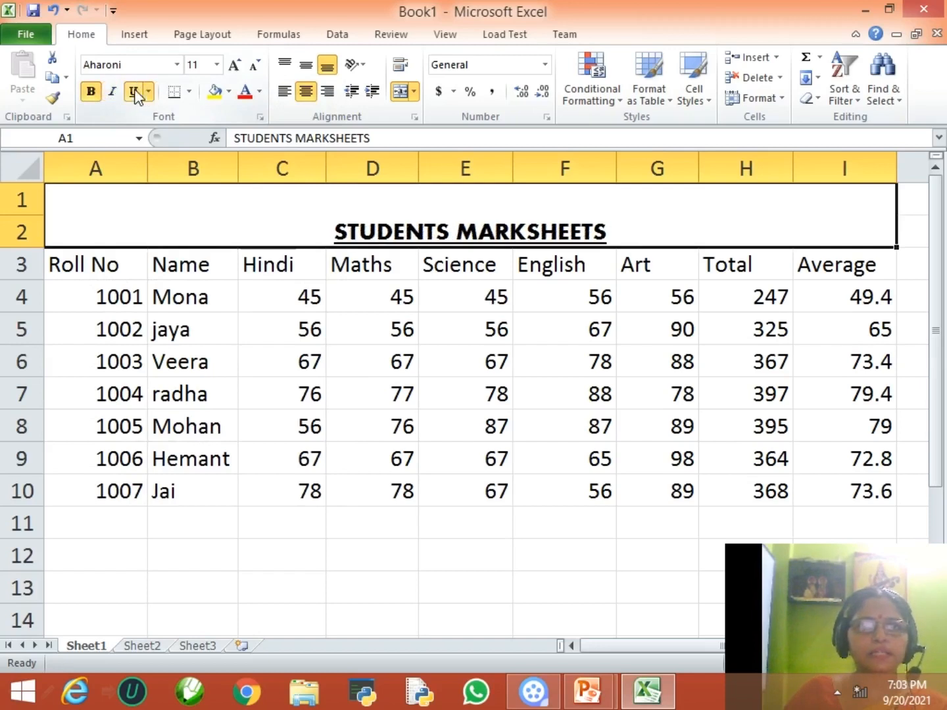
{"action": "left_click", "coordinate": [190, 92]}
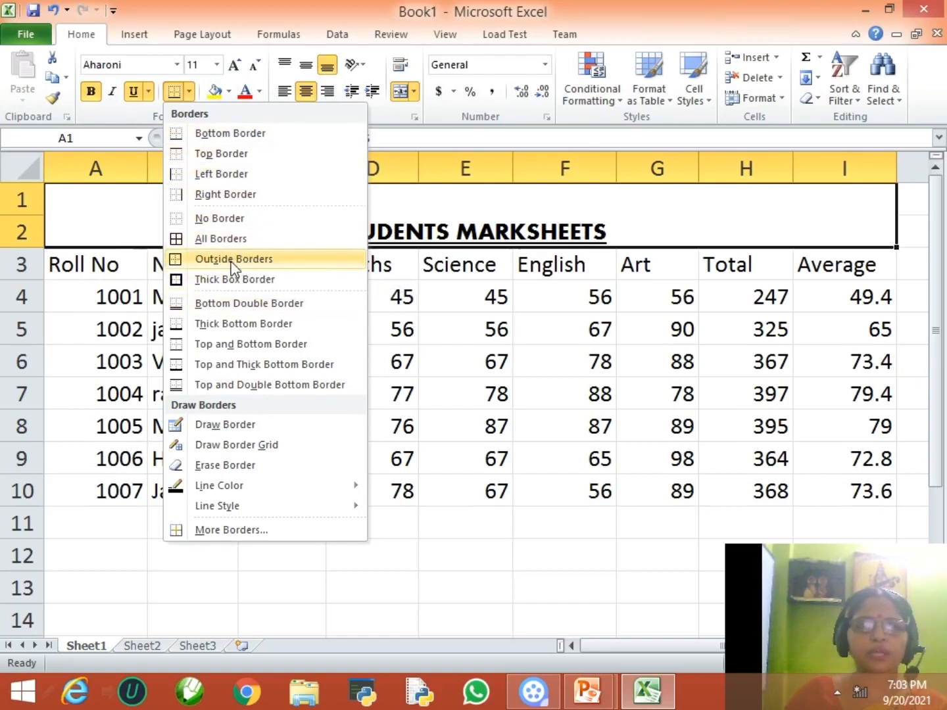
{"action": "left_click", "coordinate": [272, 261]}
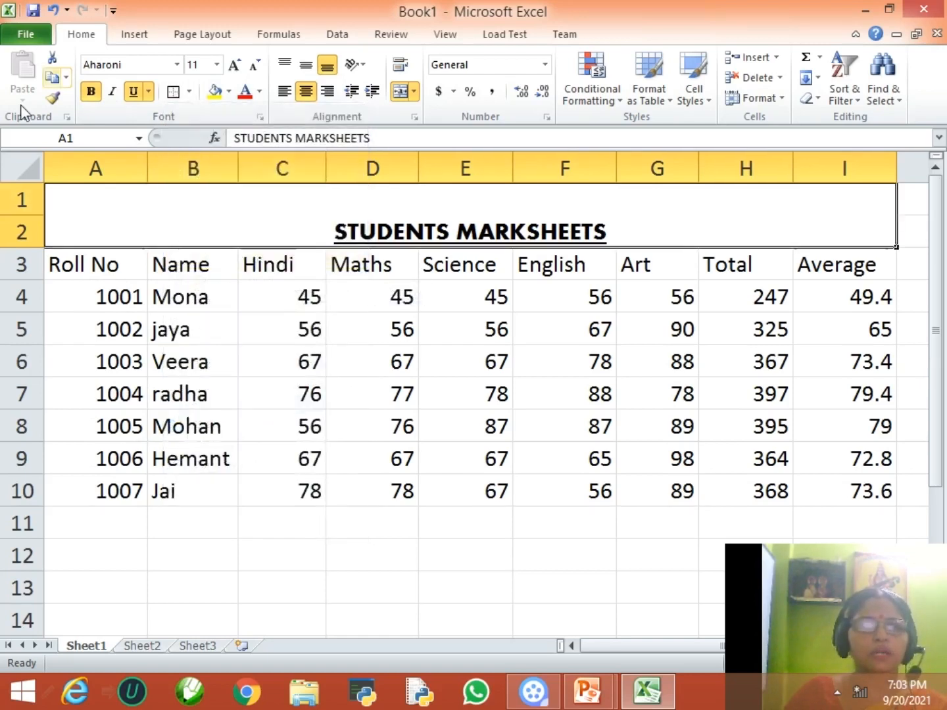
Step: Set the title's font color to dark red and fill its cell with light green
{"action": "left_click", "coordinate": [262, 92]}
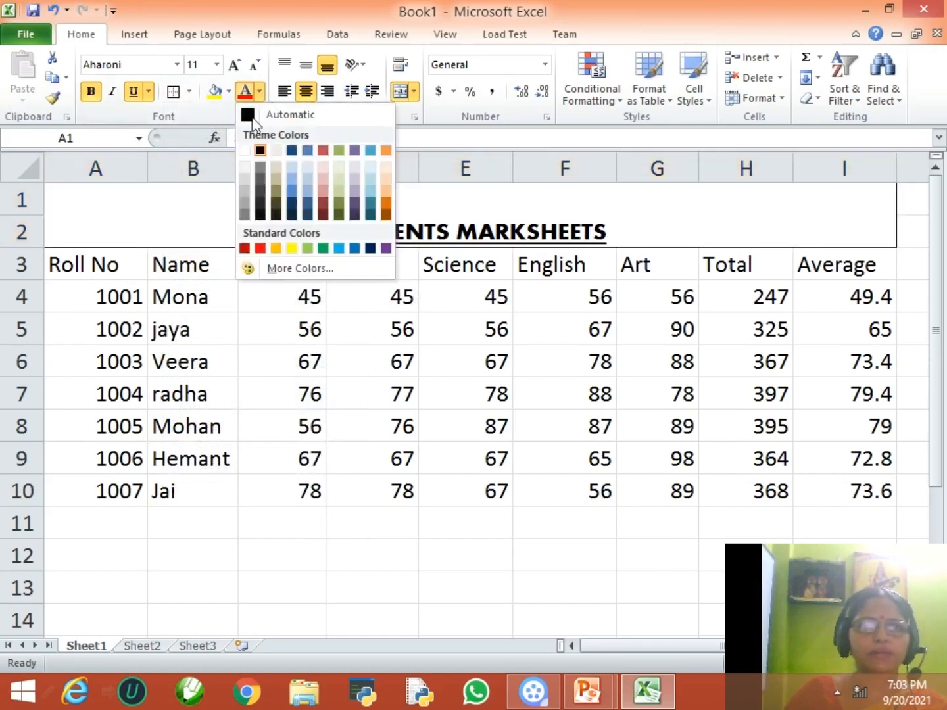
{"action": "left_click", "coordinate": [243, 249]}
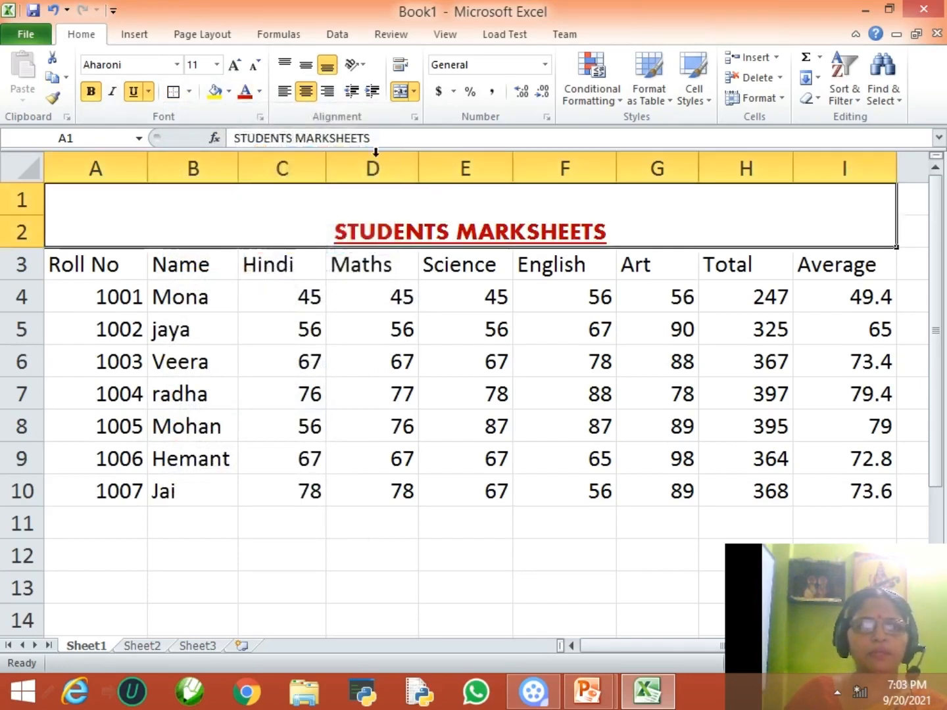
{"action": "left_click", "coordinate": [228, 92]}
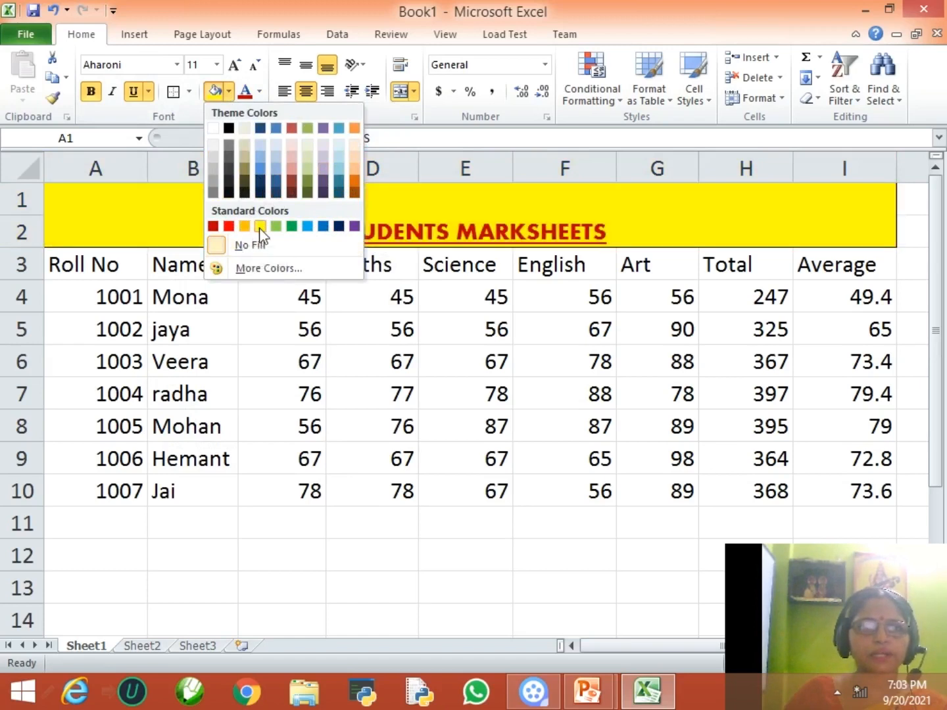
{"action": "left_click", "coordinate": [275, 227]}
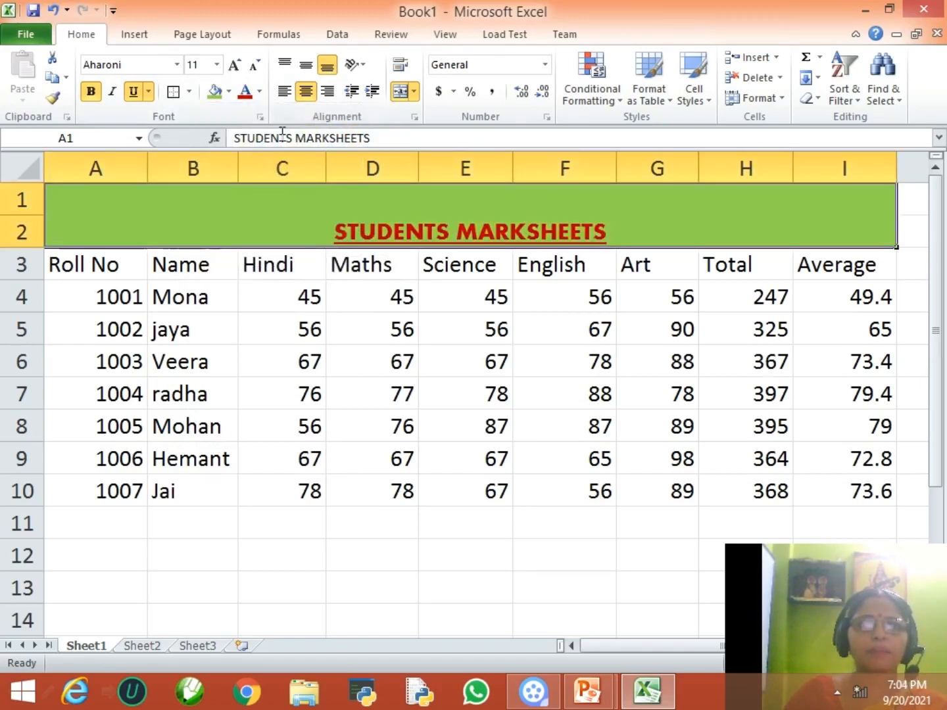
Step: Set the title's font size to 20, and grow and shrink it stepwise to finish at 18
{"action": "left_click", "coordinate": [216, 65]}
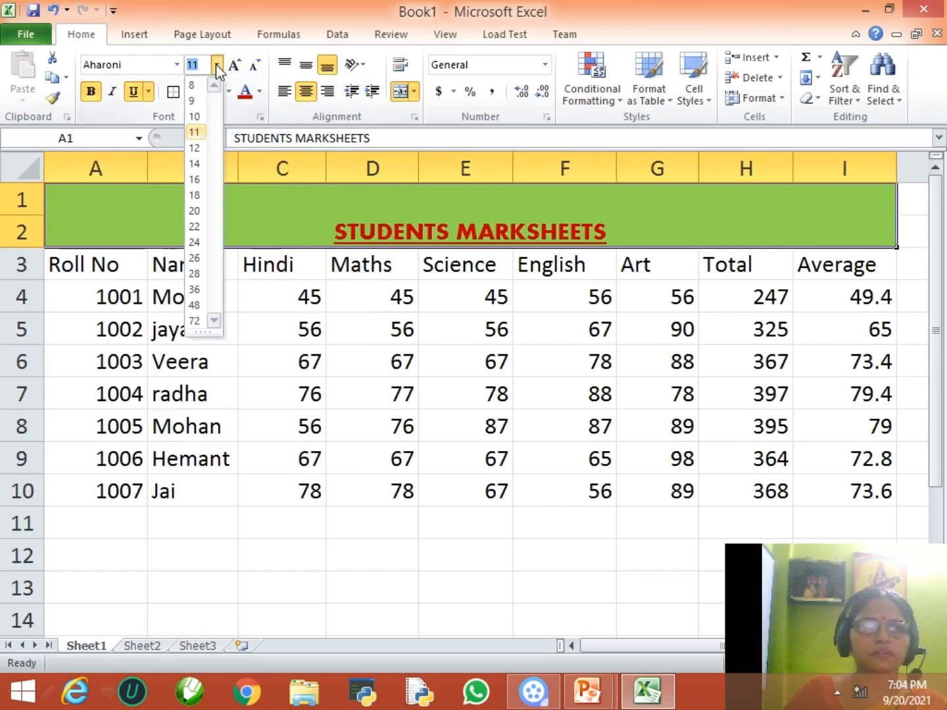
{"action": "left_click", "coordinate": [194, 211]}
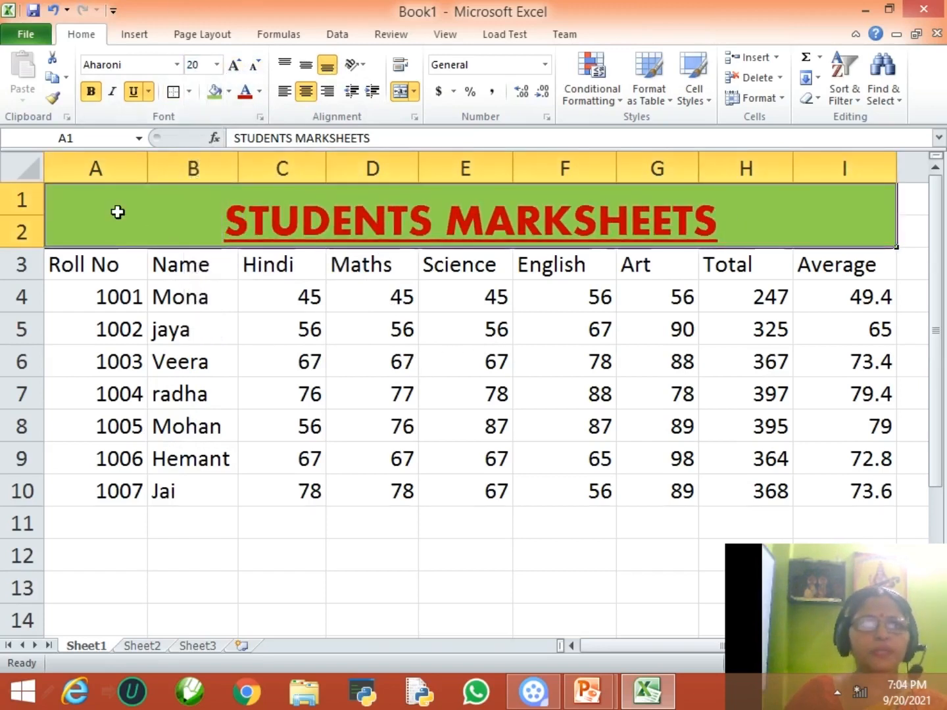
{"action": "left_click", "coordinate": [240, 63]}
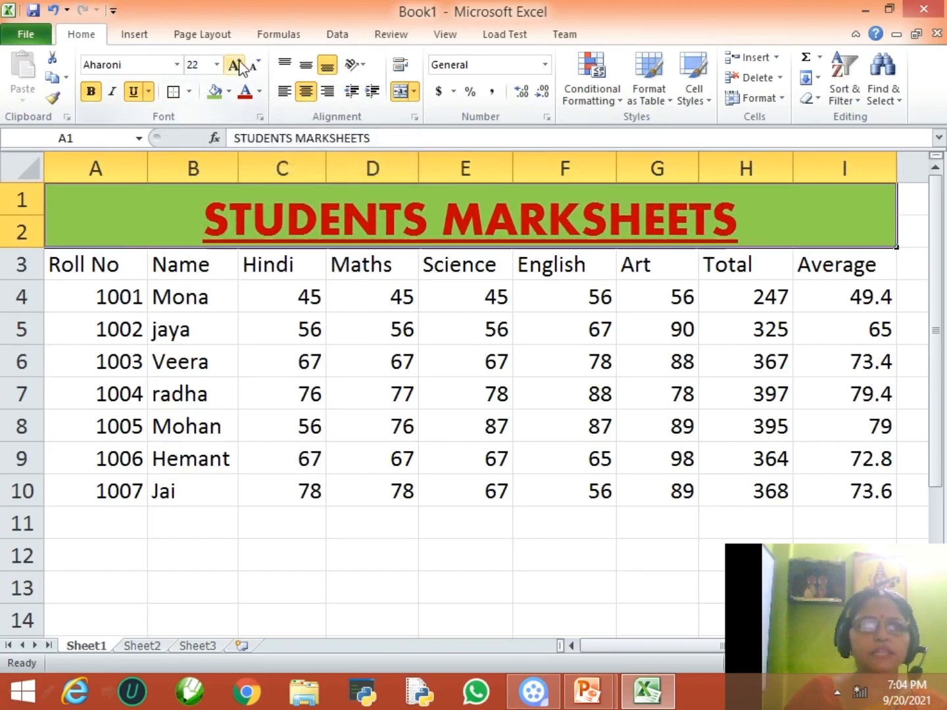
{"action": "left_click", "coordinate": [260, 64]}
{"action": "left_click", "coordinate": [260, 65]}
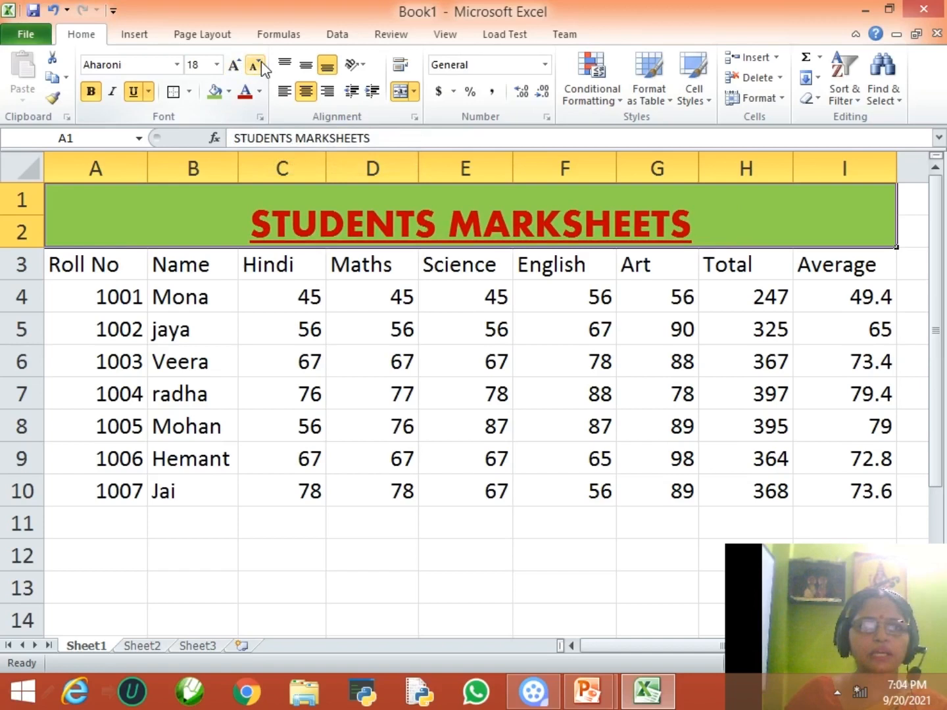
{"action": "left_click", "coordinate": [237, 65]}
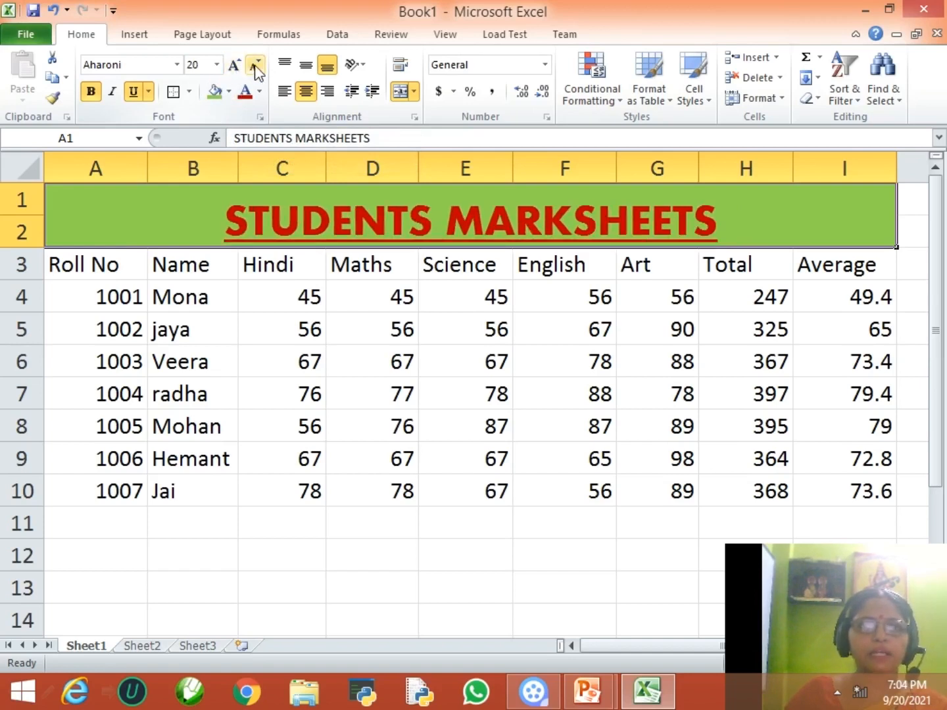
{"action": "left_click", "coordinate": [258, 67]}
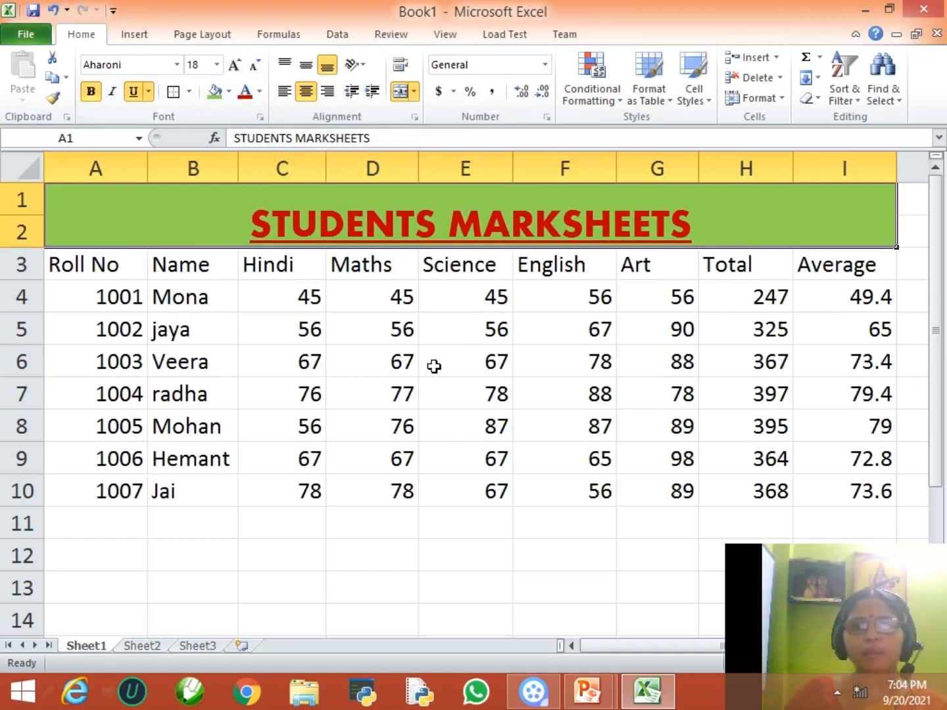
Step: Apply outside borders around the Roll No and Name columns, A3 to B10
{"action": "left_click", "coordinate": [188, 394]}
{"action": "left_click", "coordinate": [344, 337]}
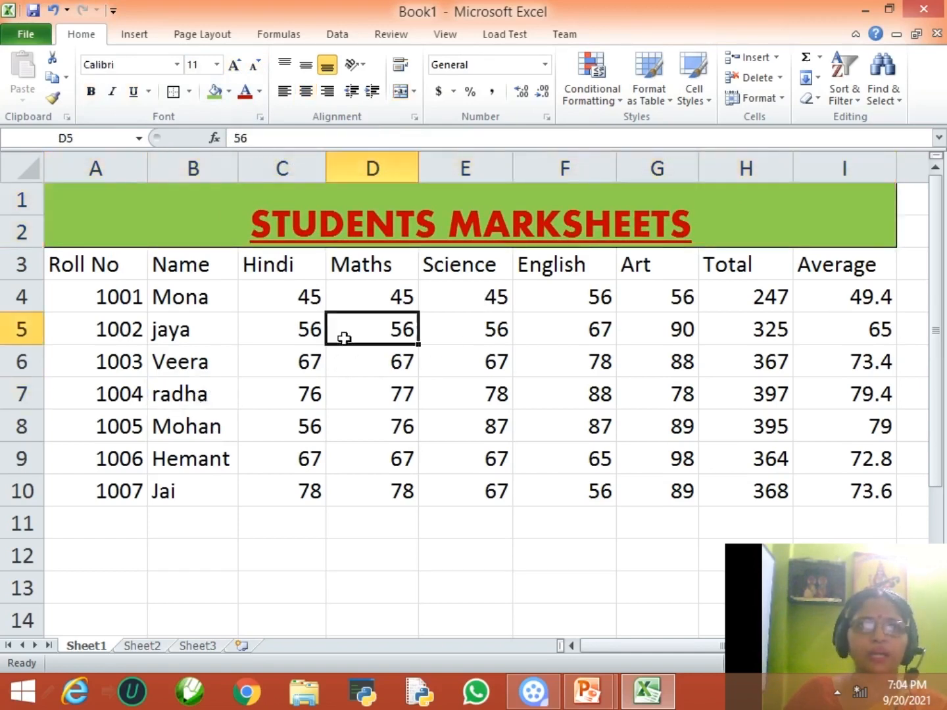
{"action": "left_click_drag", "start_coordinate": [75, 267], "coordinate": [826, 489]}
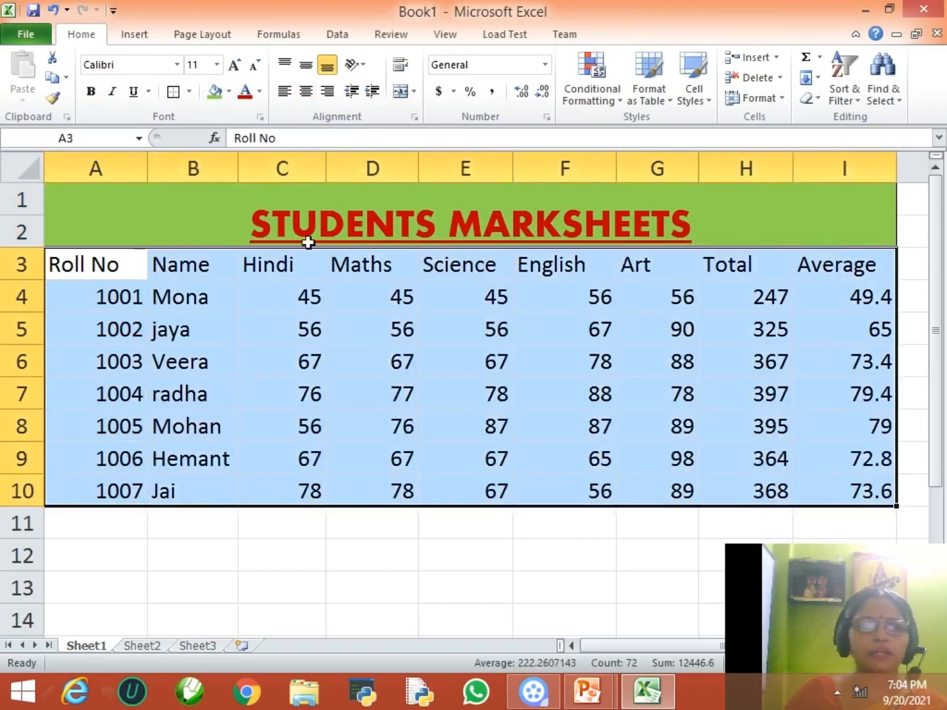
{"action": "left_click", "coordinate": [287, 351]}
{"action": "left_click_drag", "start_coordinate": [98, 266], "coordinate": [206, 493]}
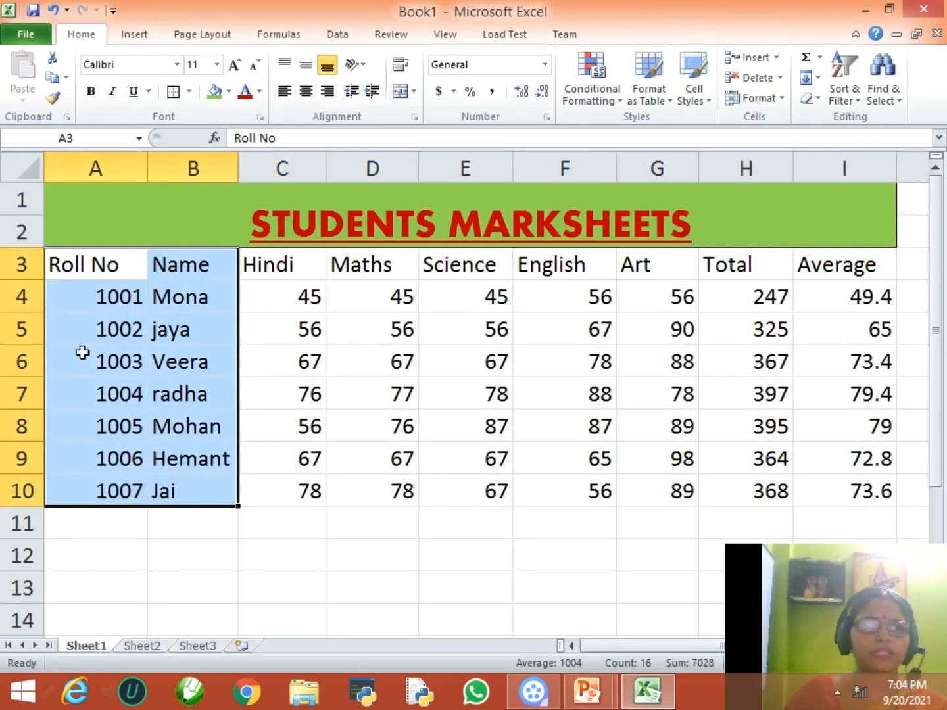
{"action": "left_click", "coordinate": [190, 92]}
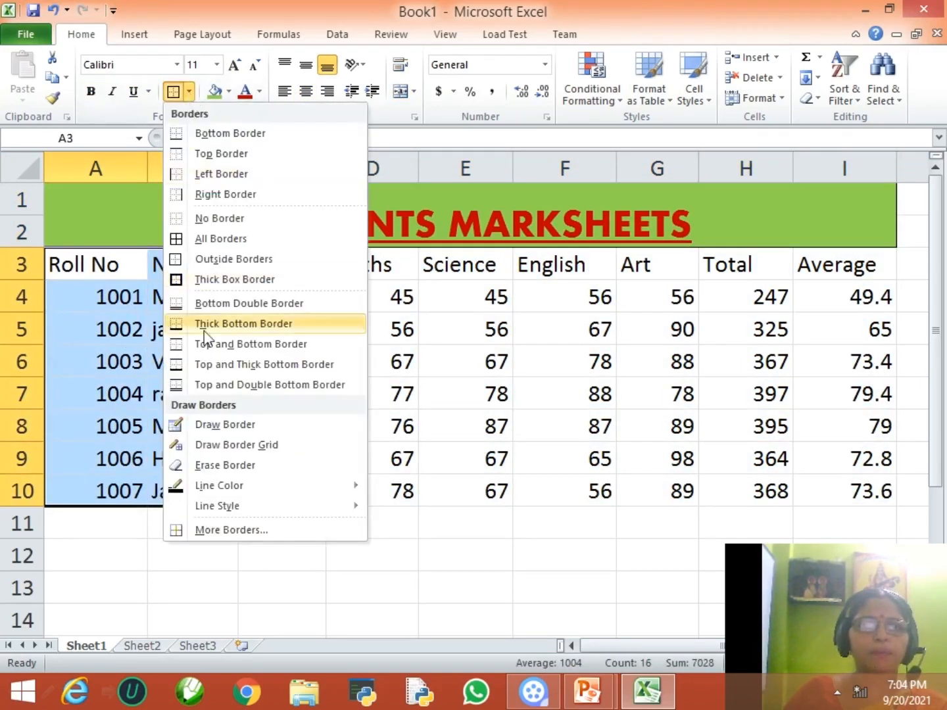
{"action": "left_click", "coordinate": [215, 259]}
{"action": "left_click", "coordinate": [307, 434]}
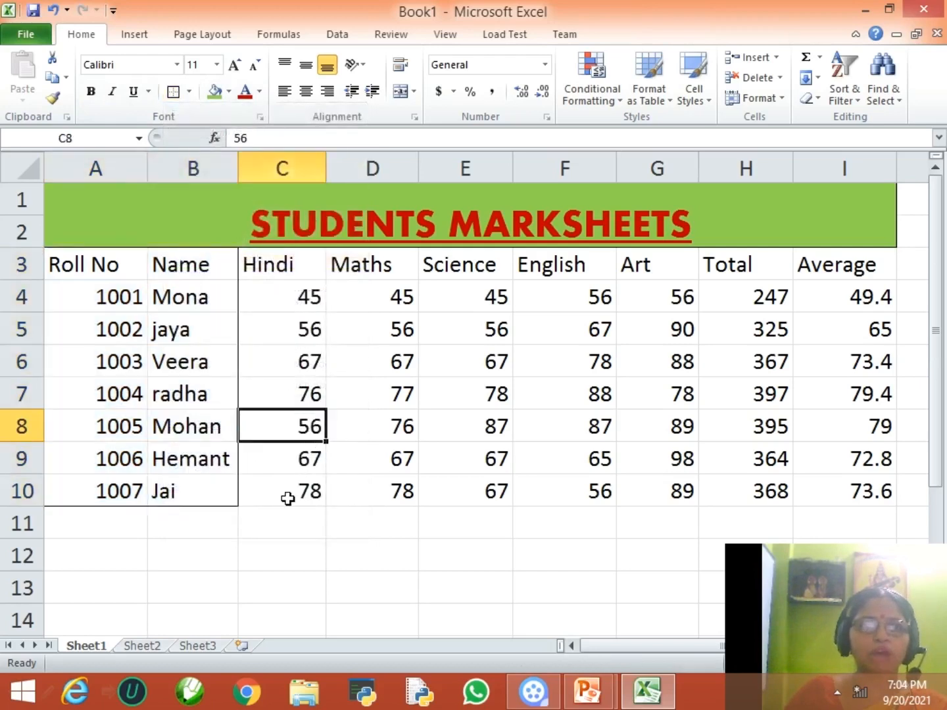
Step: Apply outside borders around the subject marks in C3 to G10 and around the Total and Average columns in H3 to I10
{"action": "left_click_drag", "start_coordinate": [263, 259], "coordinate": [612, 495]}
{"action": "left_click", "coordinate": [175, 91]}
{"action": "left_click_drag", "start_coordinate": [712, 263], "coordinate": [827, 496]}
{"action": "left_click", "coordinate": [174, 91]}
{"action": "left_click", "coordinate": [313, 429]}
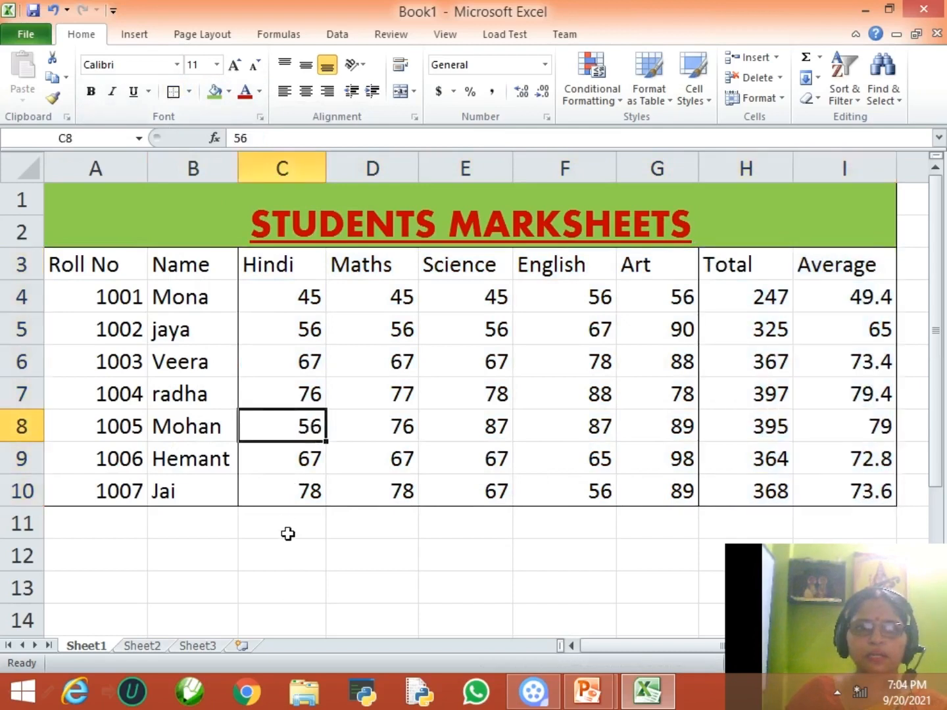
{"action": "left_click", "coordinate": [288, 533]}
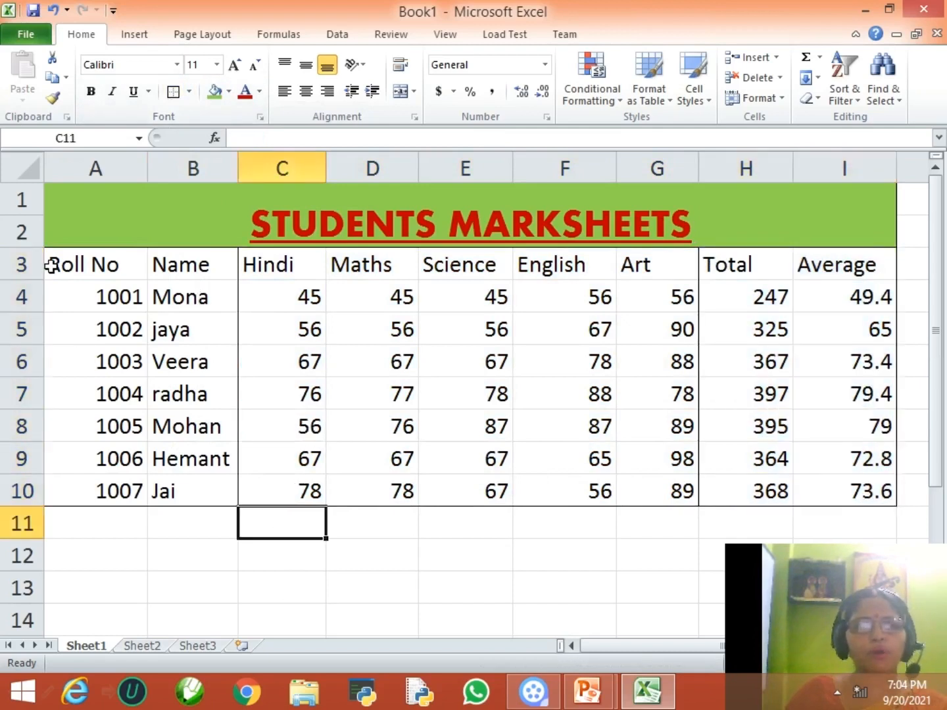
{"action": "left_click", "coordinate": [106, 265]}
{"action": "left_click_drag", "start_coordinate": [104, 265], "coordinate": [836, 489]}
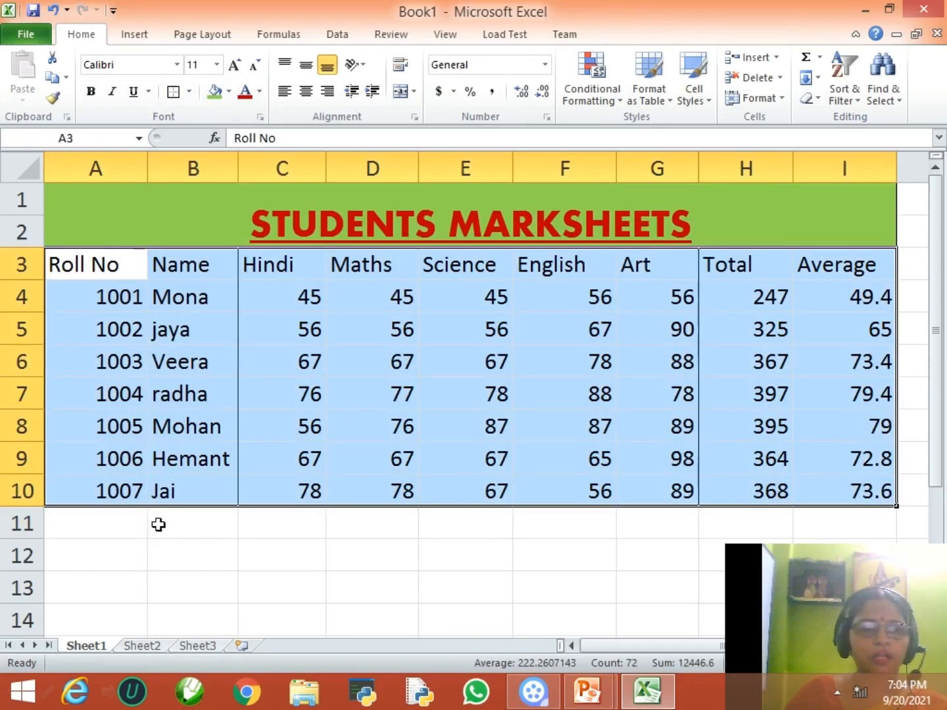
{"action": "left_click", "coordinate": [159, 524]}
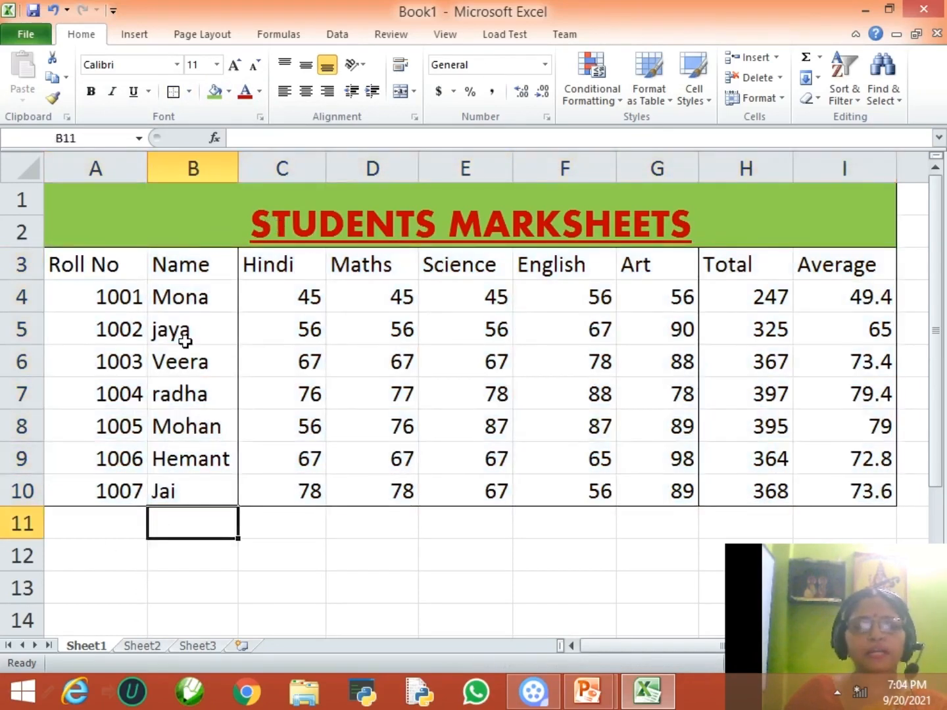
Step: Save the workbook in the Documents folder under the file name marksheet
{"action": "left_click", "coordinate": [273, 529]}
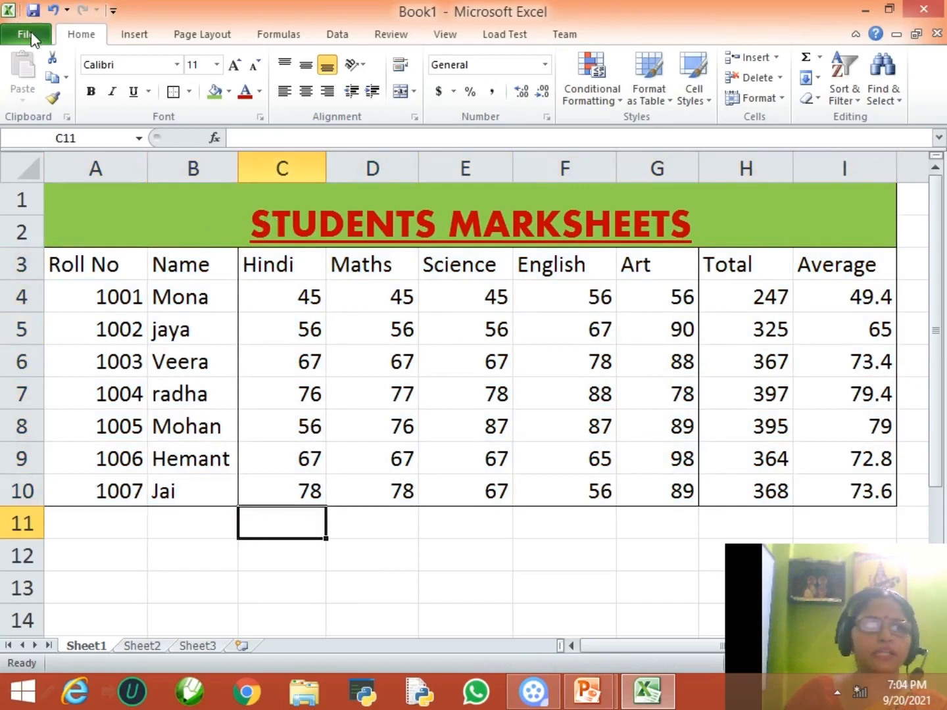
{"action": "left_click", "coordinate": [25, 35]}
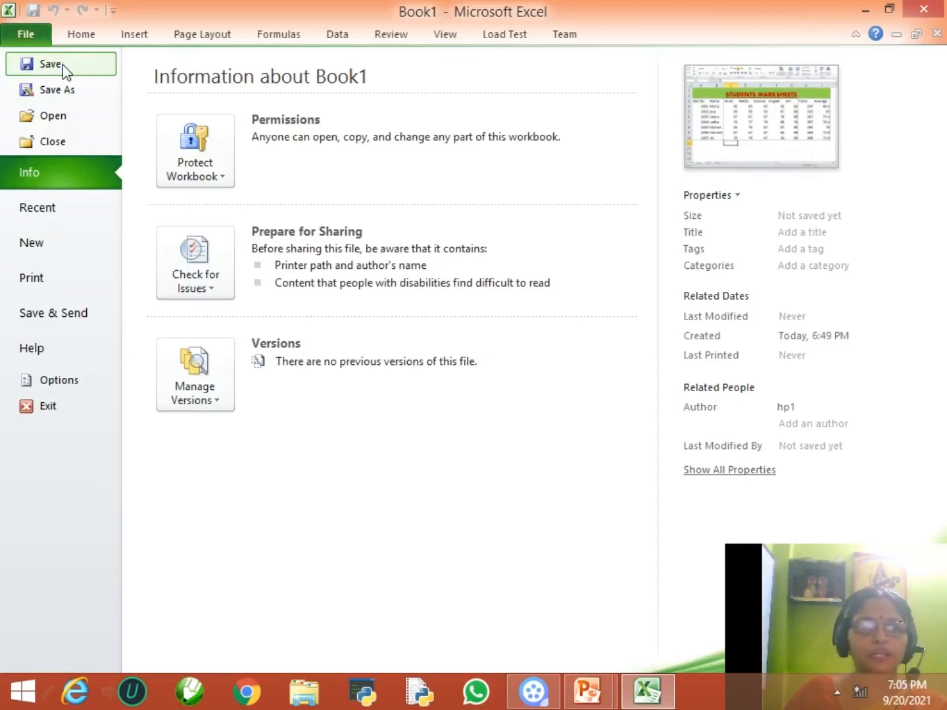
{"action": "left_click", "coordinate": [83, 96]}
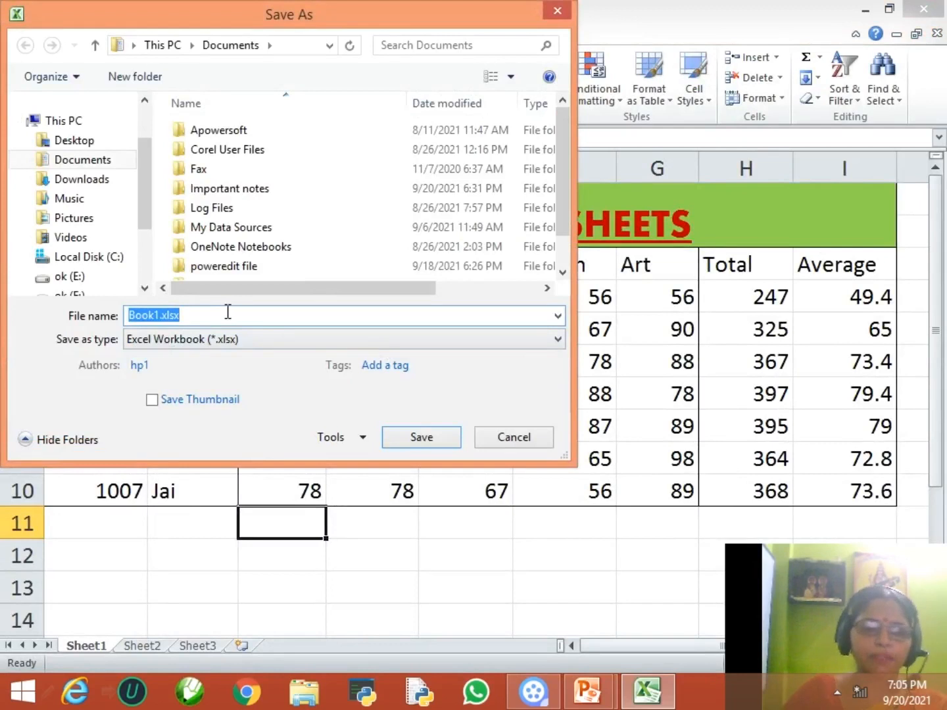
{"action": "type", "text": "marksheet"}
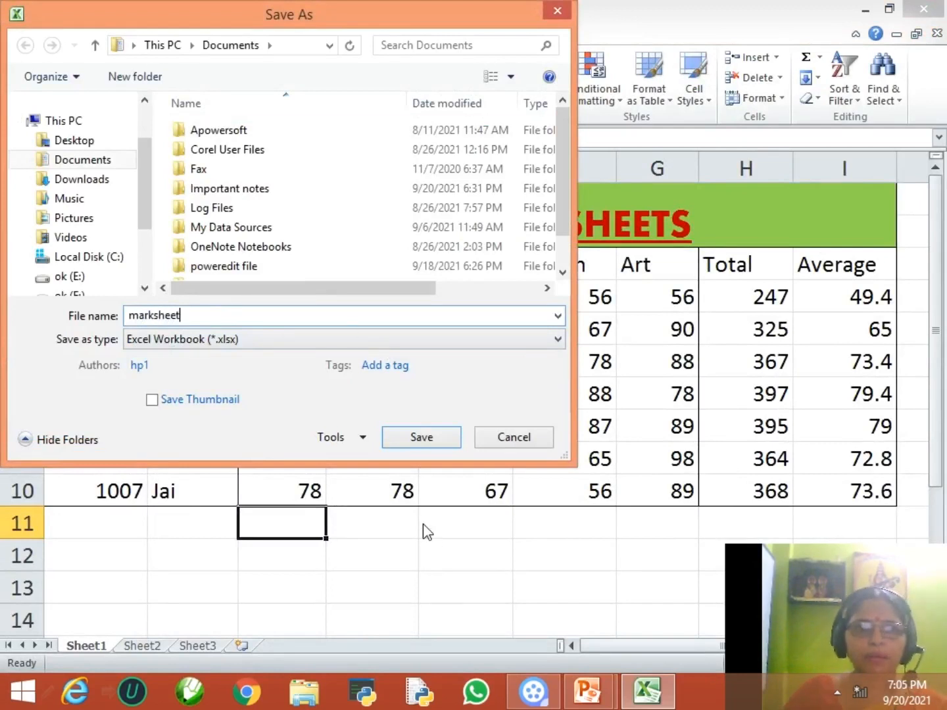
{"action": "left_click", "coordinate": [431, 439]}
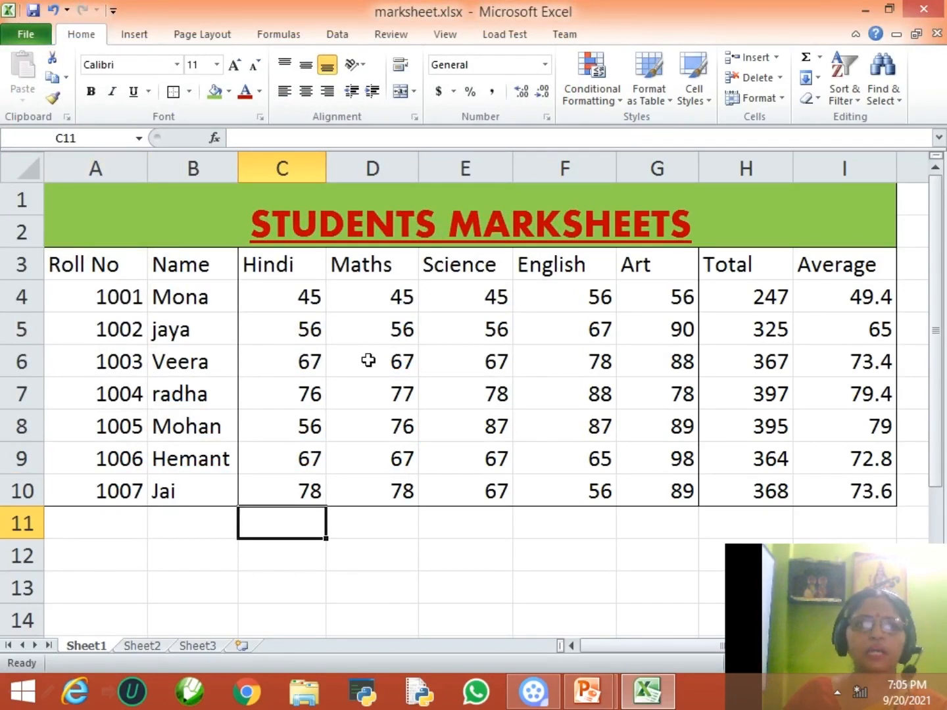
Step: Examine the print preview and the print options for collation, orientation, paper size and margins, then return to the sheet
{"action": "left_click", "coordinate": [30, 33]}
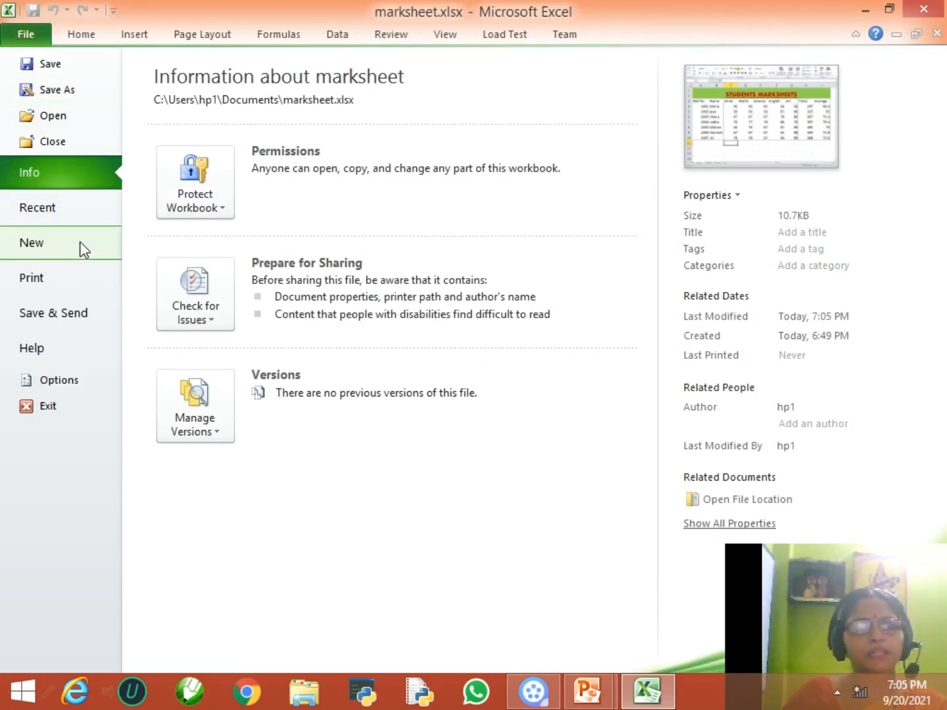
{"action": "left_click", "coordinate": [65, 285]}
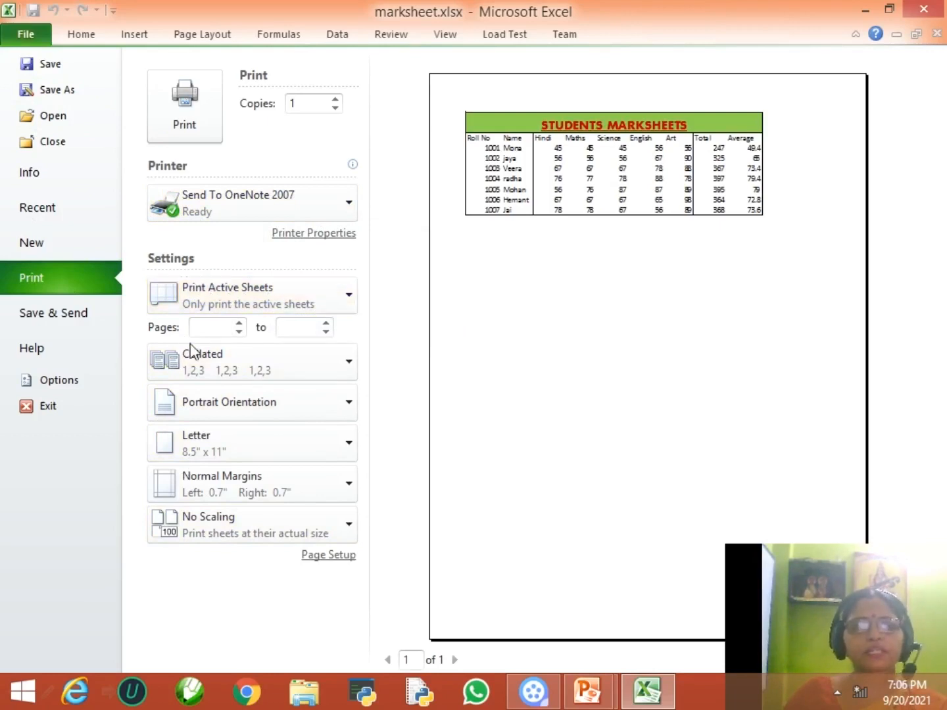
{"action": "left_click", "coordinate": [350, 365]}
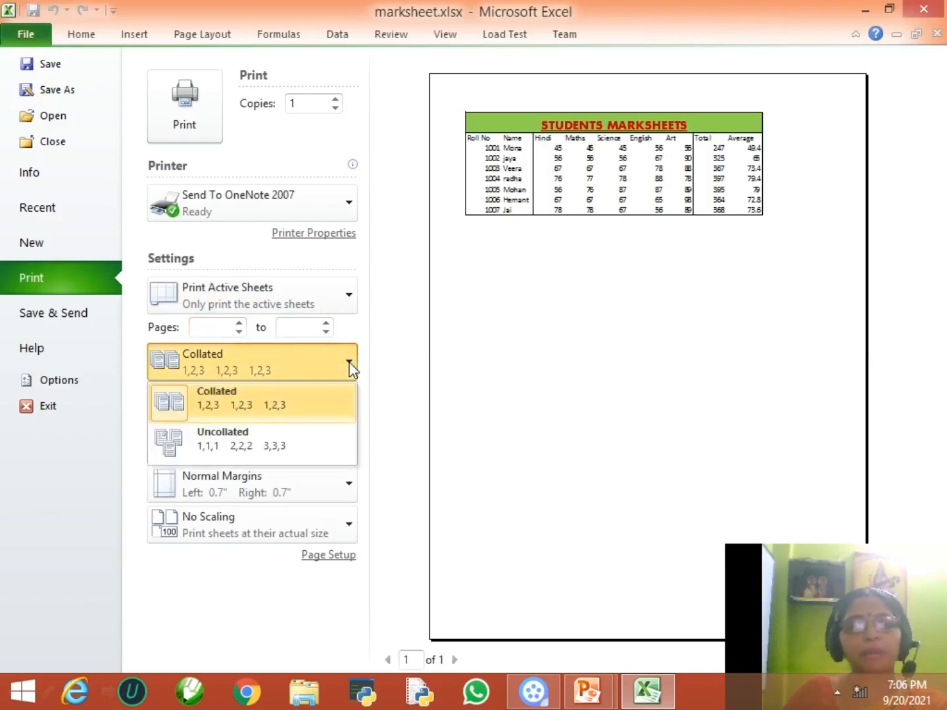
{"action": "left_click", "coordinate": [350, 365]}
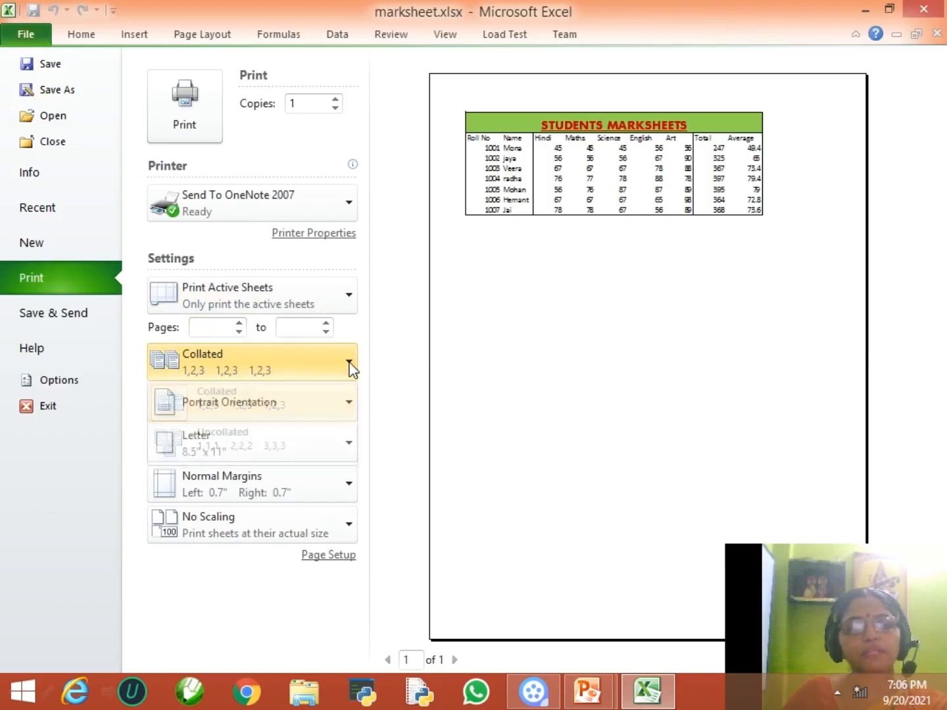
{"action": "left_click", "coordinate": [323, 402]}
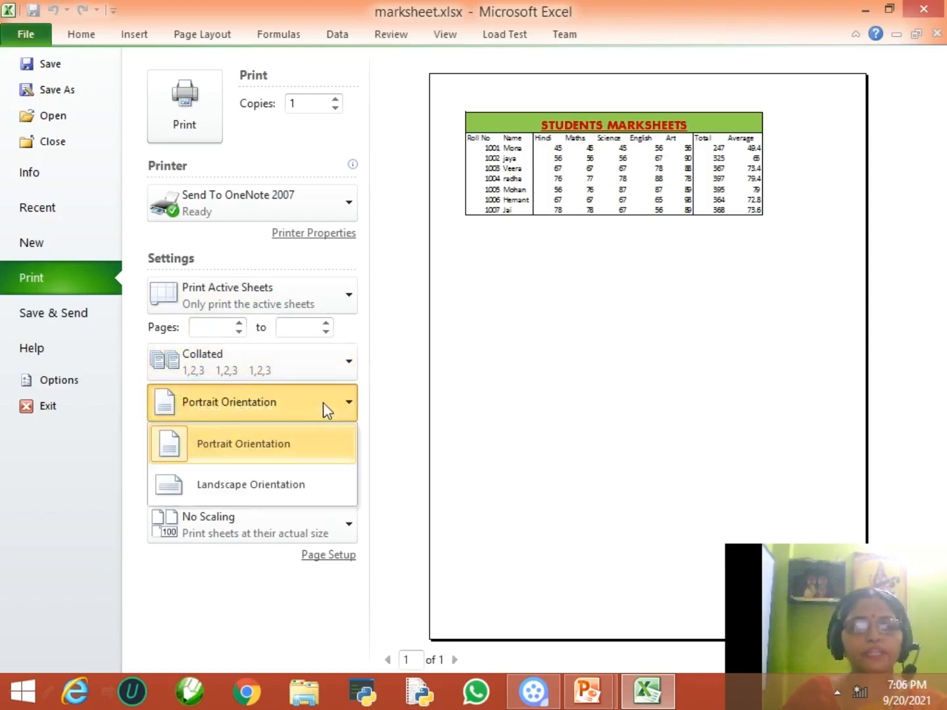
{"action": "left_click", "coordinate": [323, 402]}
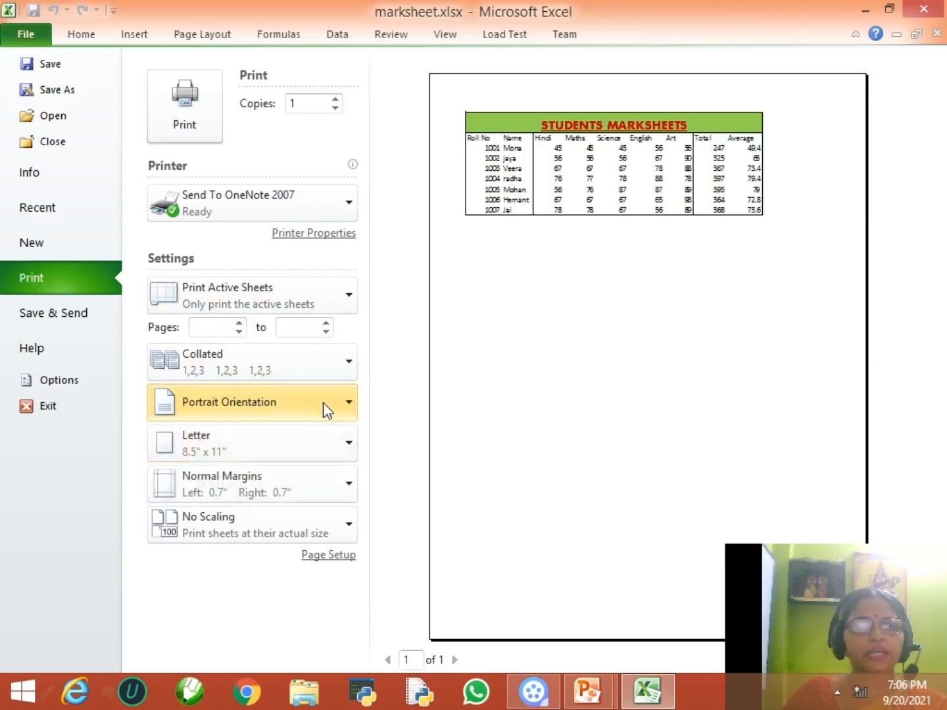
{"action": "left_click", "coordinate": [316, 439]}
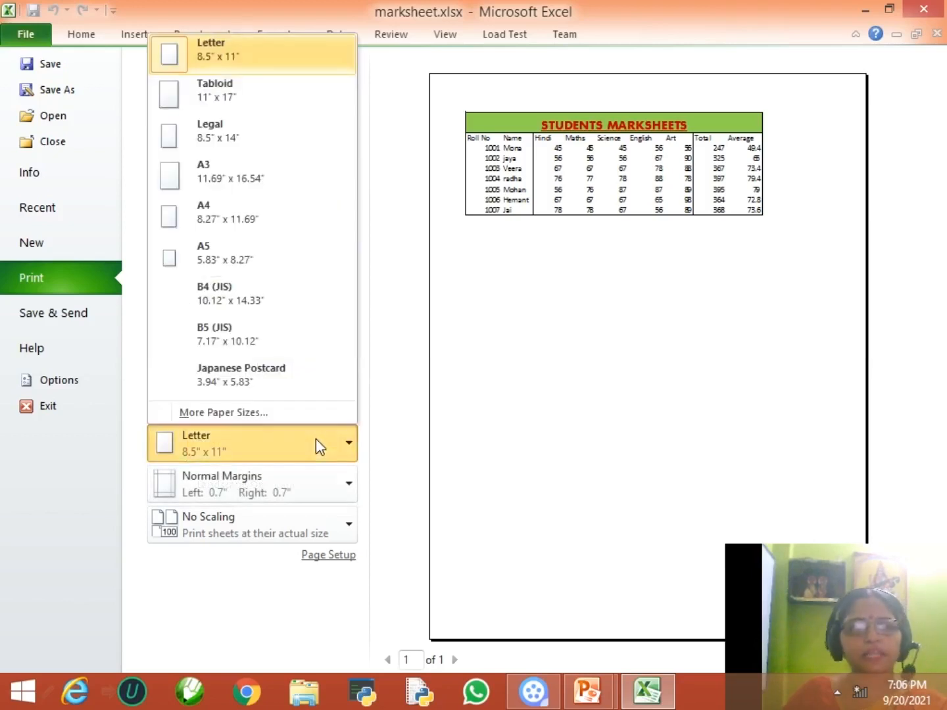
{"action": "left_click", "coordinate": [316, 439]}
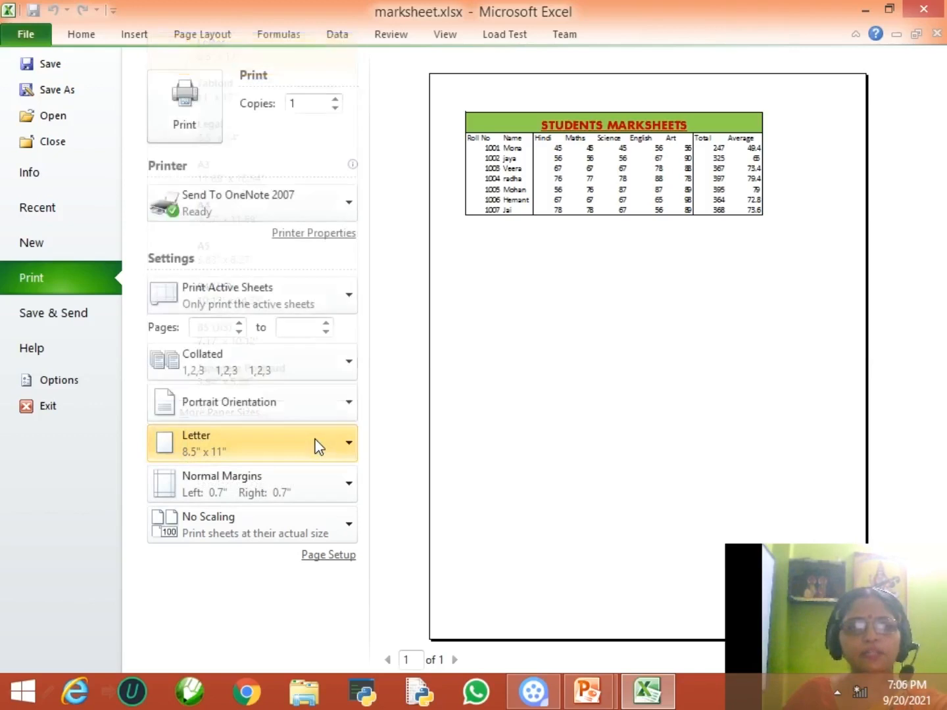
{"action": "left_click", "coordinate": [343, 482]}
{"action": "left_click", "coordinate": [334, 482]}
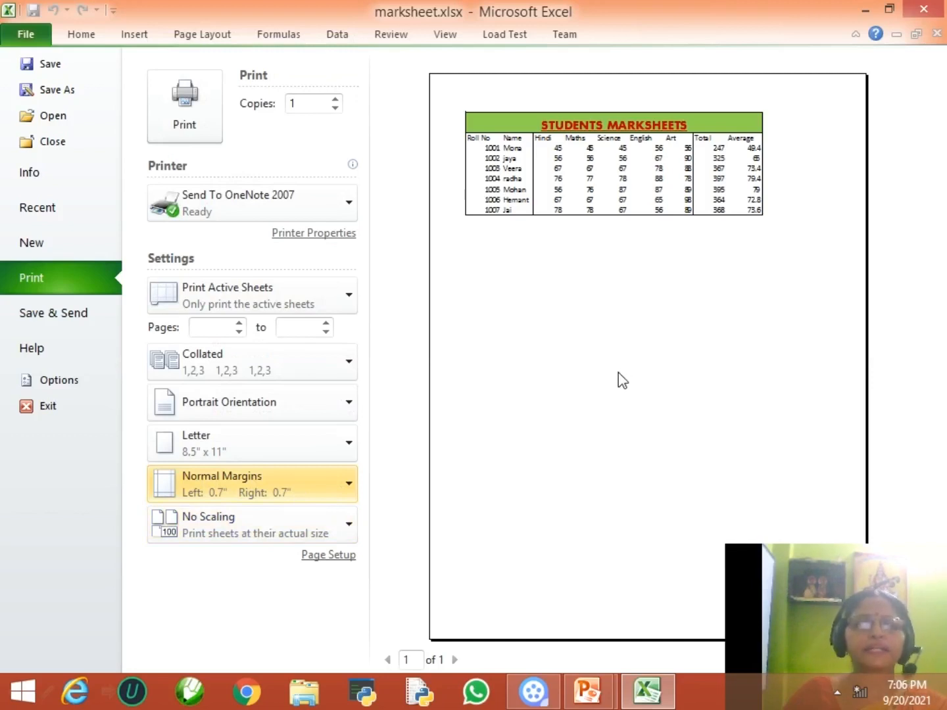
{"action": "key", "text": "Escape"}
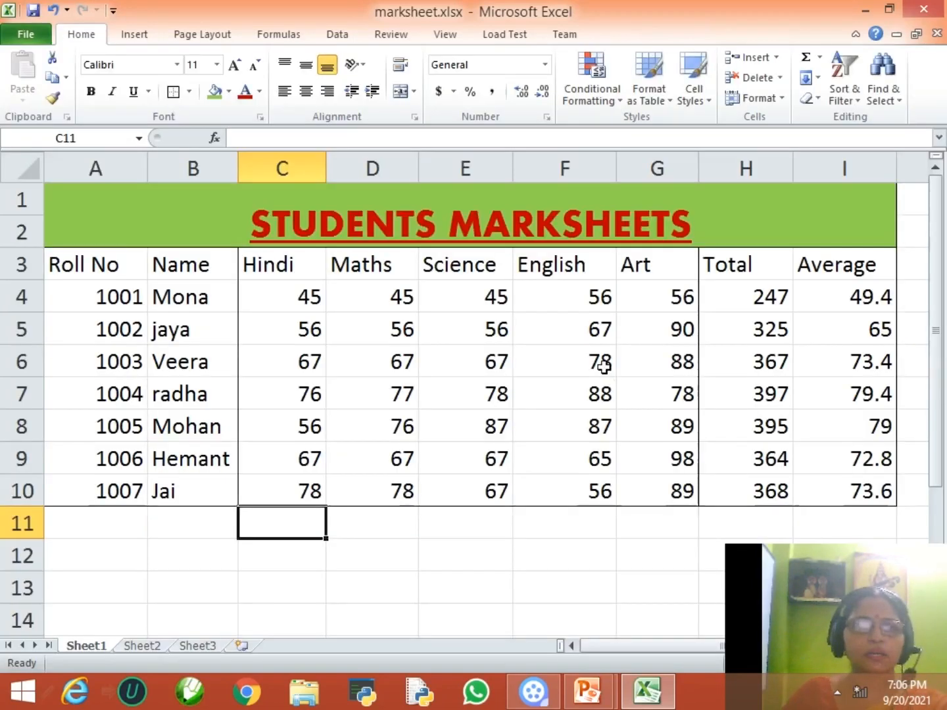
{"action": "left_click", "coordinate": [178, 394]}
{"action": "left_click", "coordinate": [292, 360]}
{"action": "left_click", "coordinate": [371, 317]}
Step: Fill the Roll No and Name columns, A3 to B10, with light orange and set their font color to dark gray
{"action": "left_click_drag", "start_coordinate": [116, 265], "coordinate": [216, 469]}
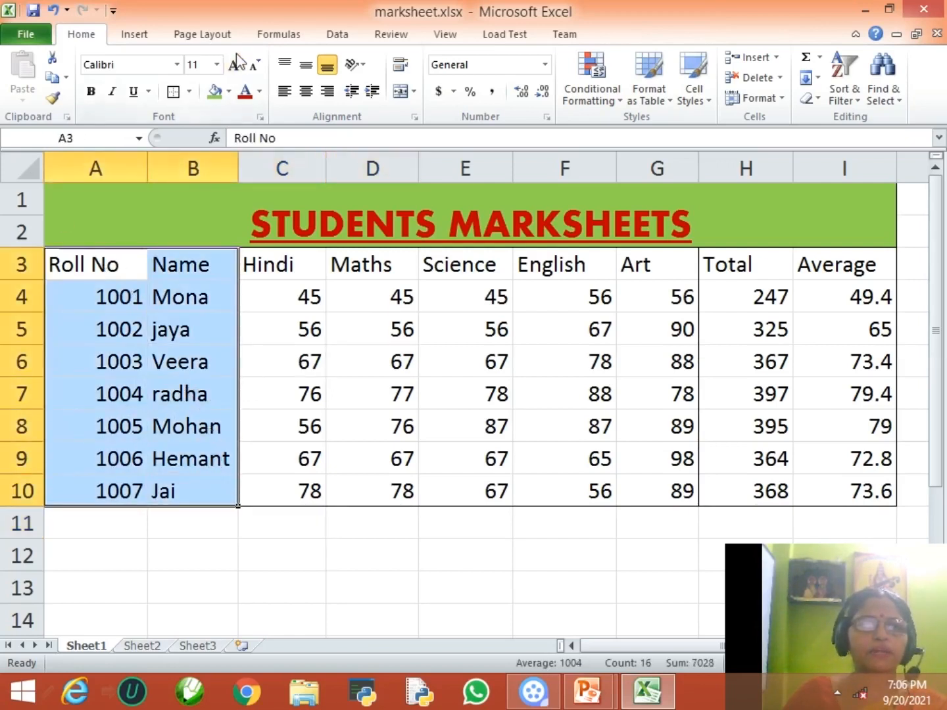
{"action": "left_click", "coordinate": [230, 93]}
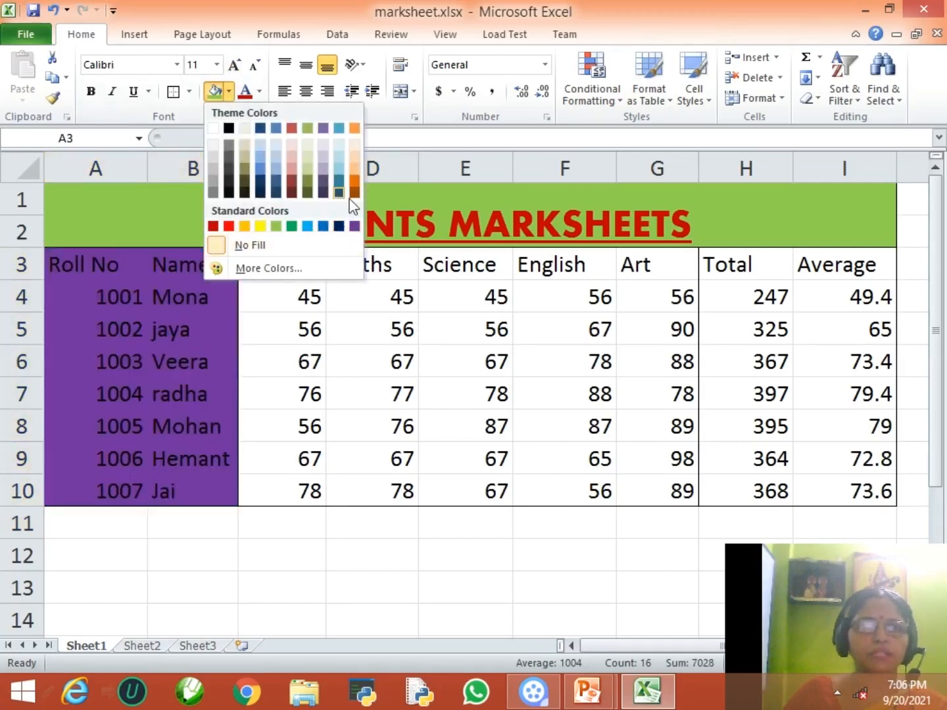
{"action": "left_click", "coordinate": [354, 163]}
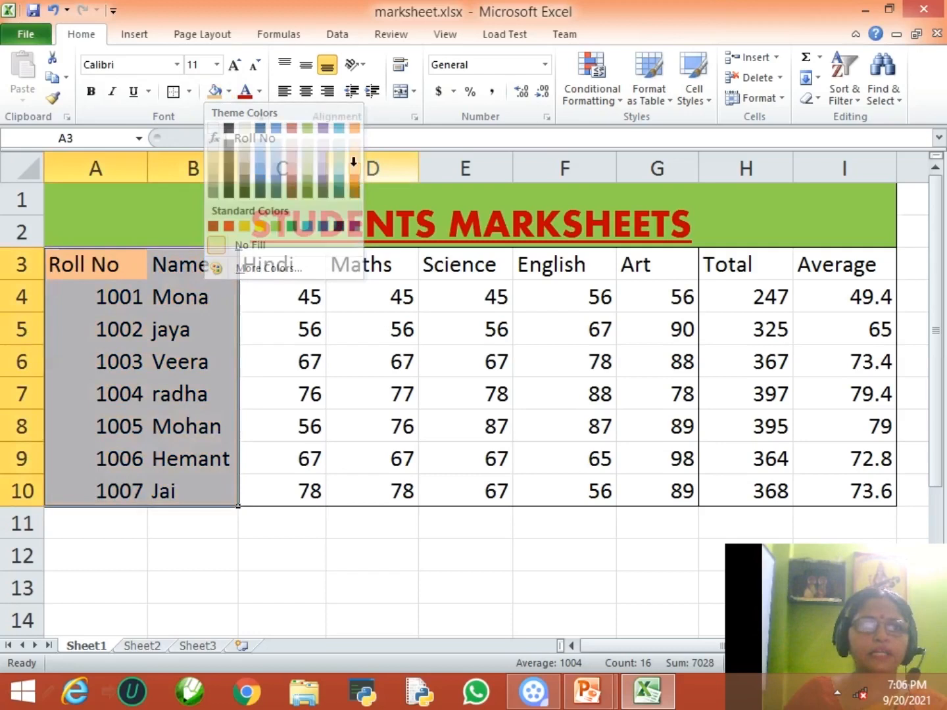
{"action": "left_click", "coordinate": [245, 91]}
{"action": "left_click", "coordinate": [261, 92]}
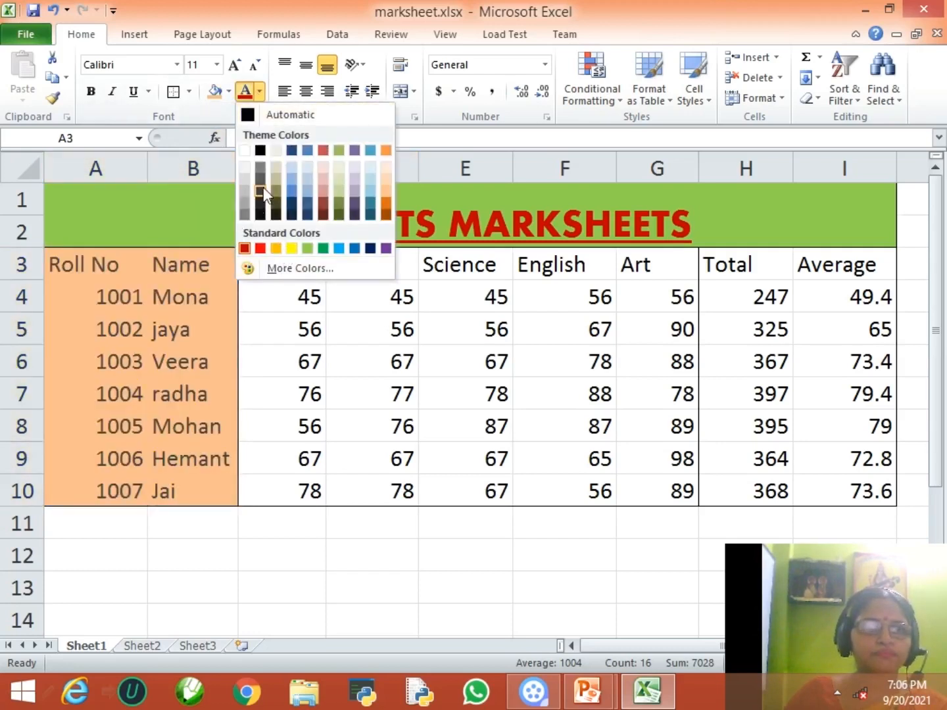
{"action": "left_click", "coordinate": [260, 190]}
Step: Set the subject marks in C3 to G10 to a dark red font and fill them with light green
{"action": "left_click_drag", "start_coordinate": [293, 265], "coordinate": [649, 489]}
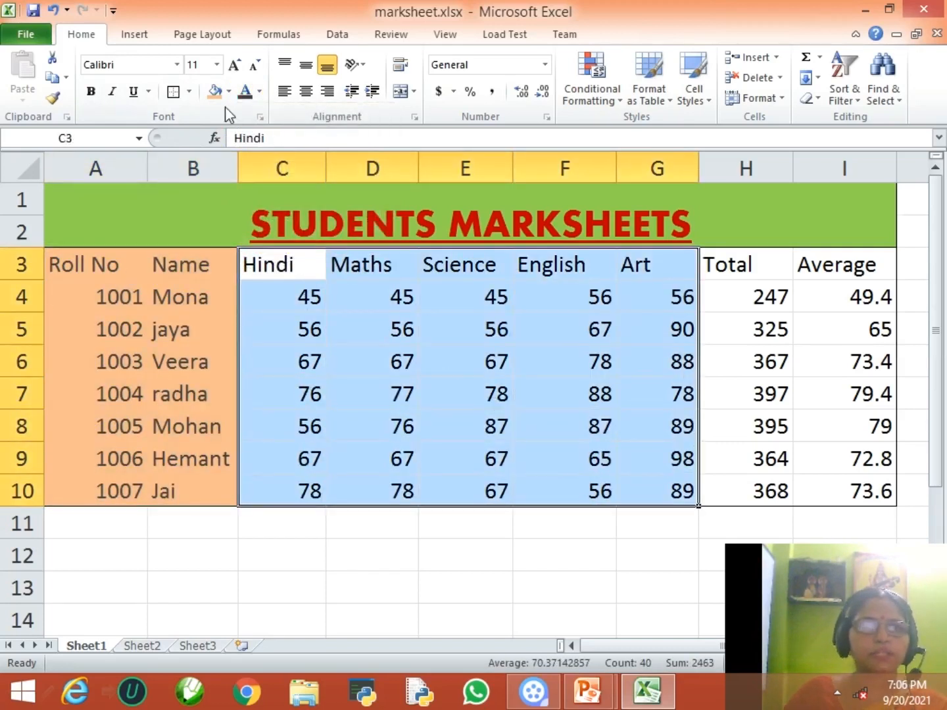
{"action": "left_click", "coordinate": [260, 98]}
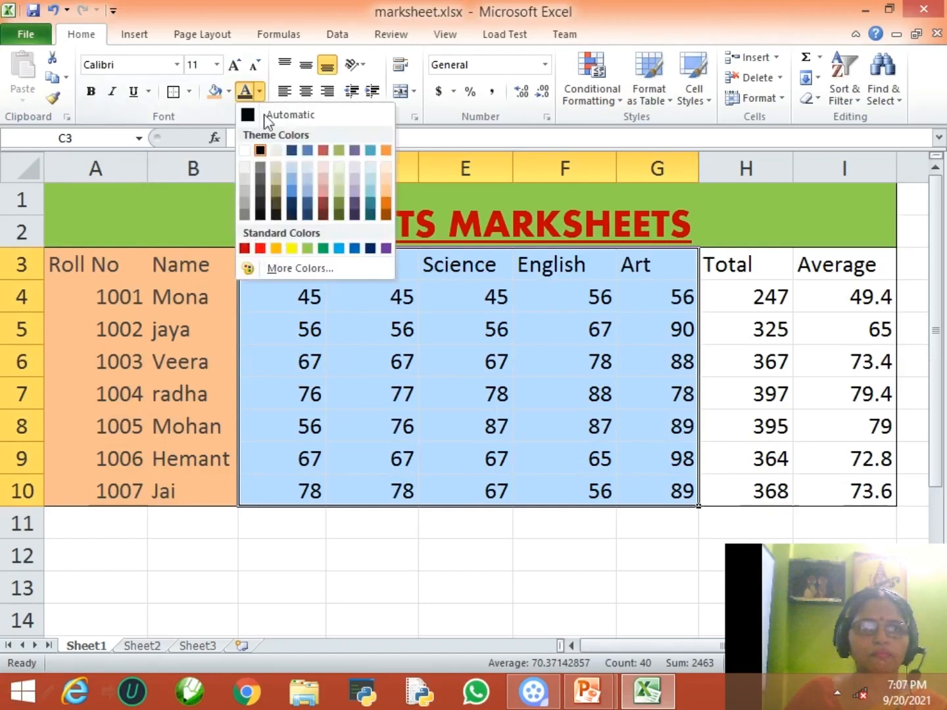
{"action": "left_click", "coordinate": [245, 248]}
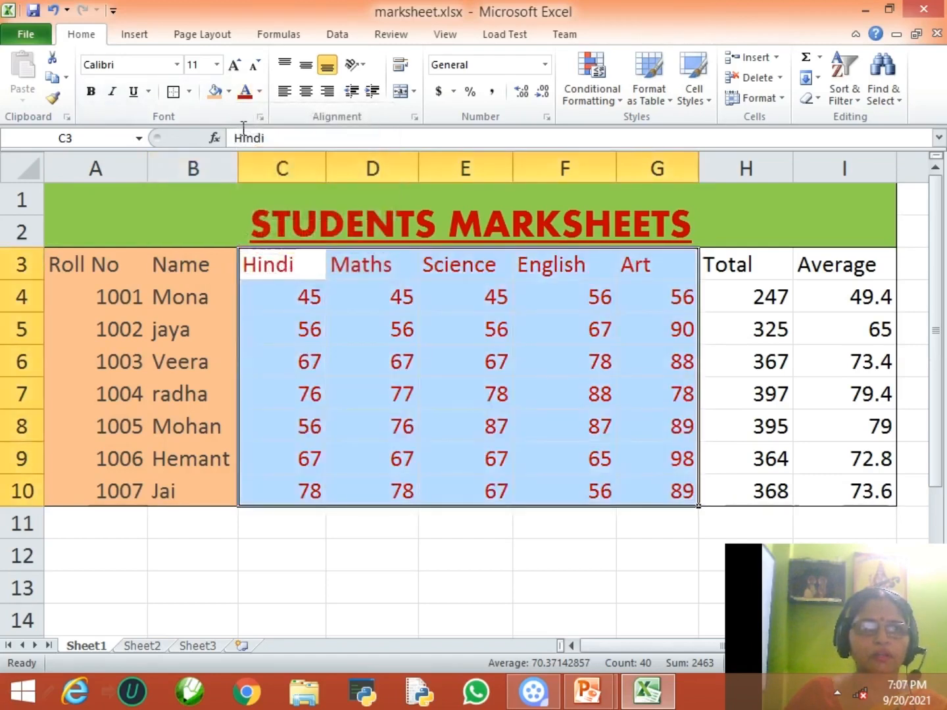
{"action": "left_click", "coordinate": [228, 92]}
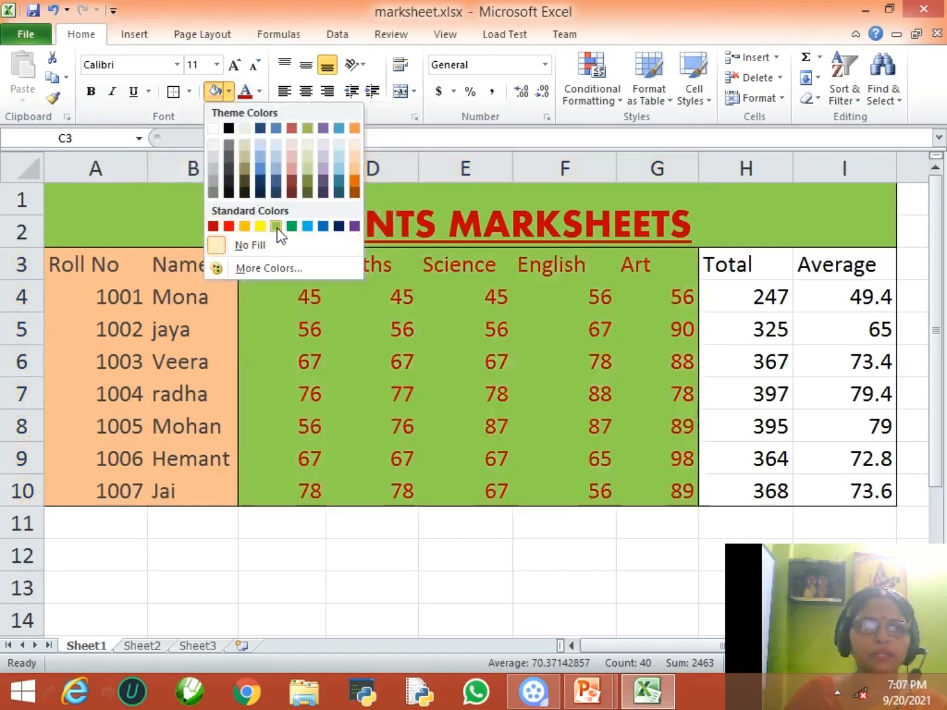
{"action": "left_click", "coordinate": [276, 226]}
{"action": "left_click", "coordinate": [572, 393]}
Step: Set the Total and Average columns, H3 to I10, to a dark gray font with a pale olive green fill
{"action": "left_click_drag", "start_coordinate": [719, 265], "coordinate": [857, 488]}
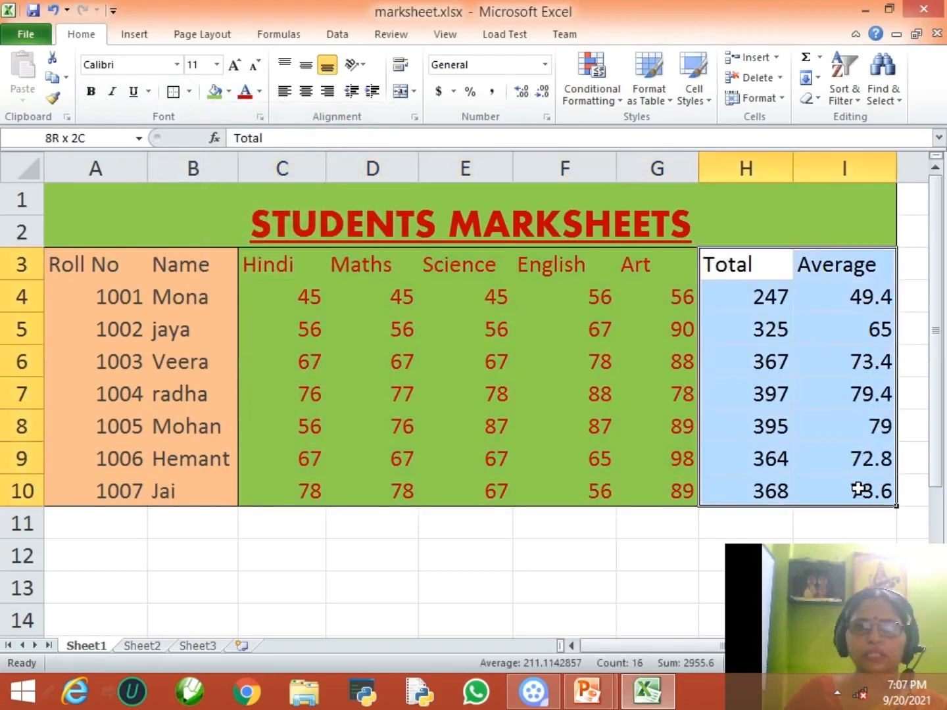
{"action": "left_click", "coordinate": [260, 92]}
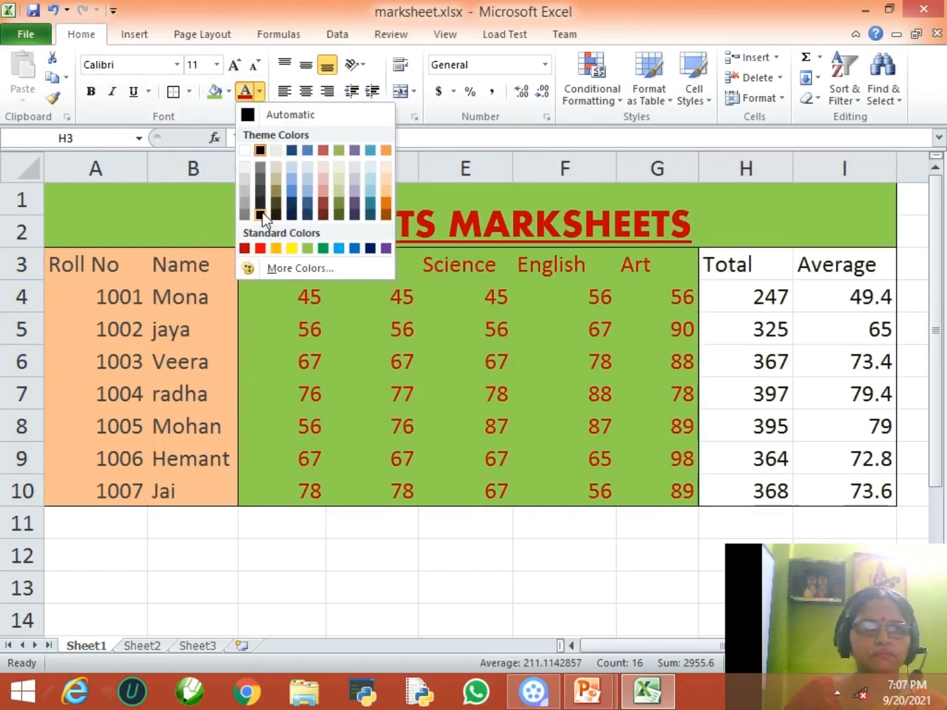
{"action": "left_click", "coordinate": [262, 194]}
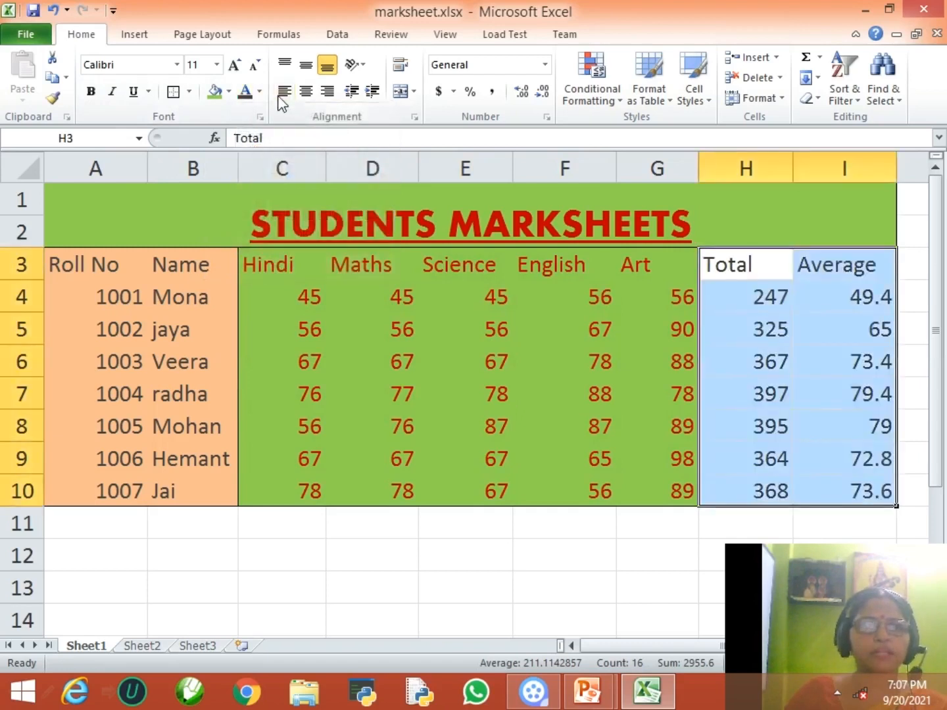
{"action": "left_click", "coordinate": [229, 92]}
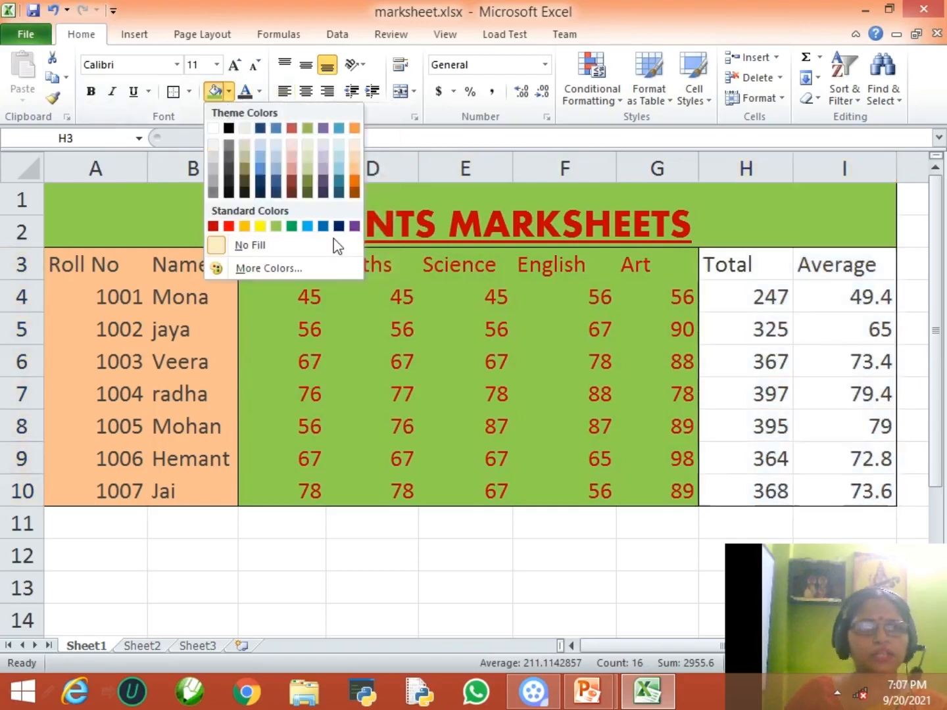
{"action": "left_click", "coordinate": [307, 168]}
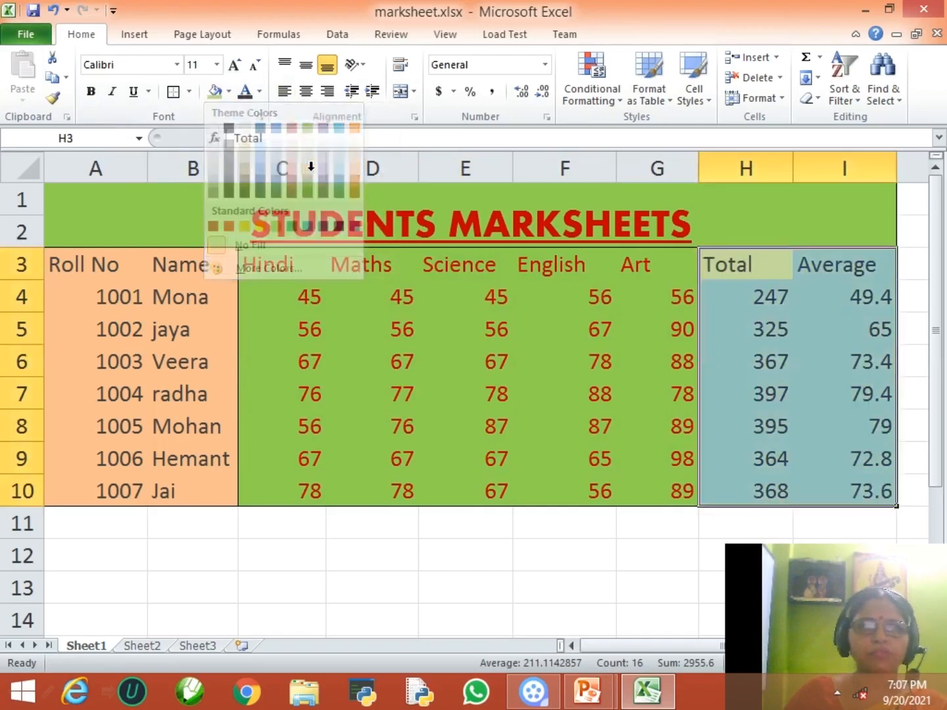
{"action": "left_click", "coordinate": [477, 446]}
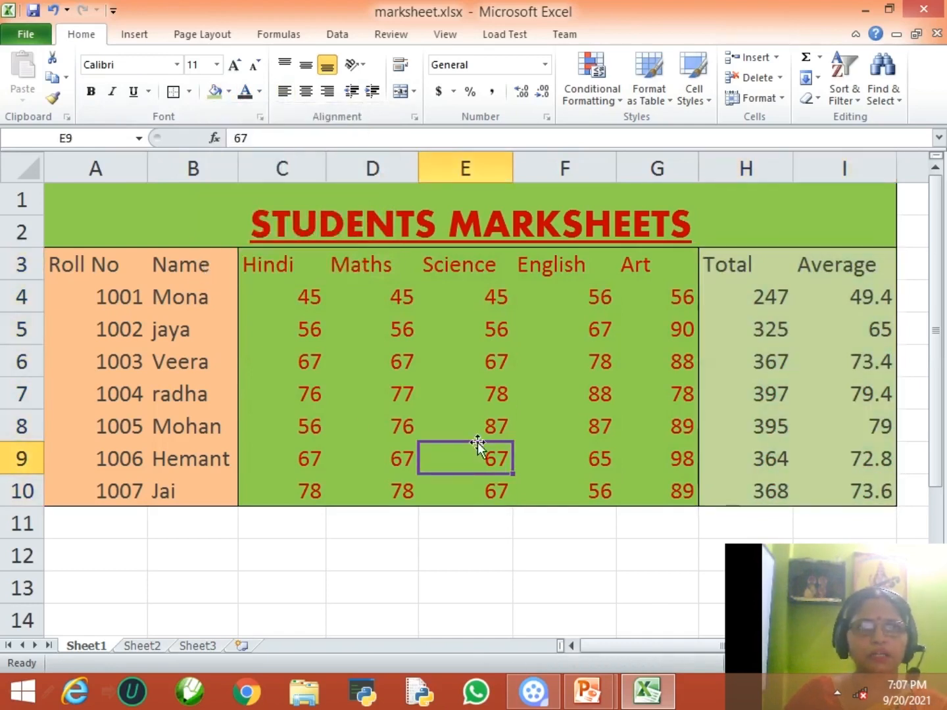
{"action": "left_click", "coordinate": [102, 261]}
{"action": "left_click", "coordinate": [104, 390]}
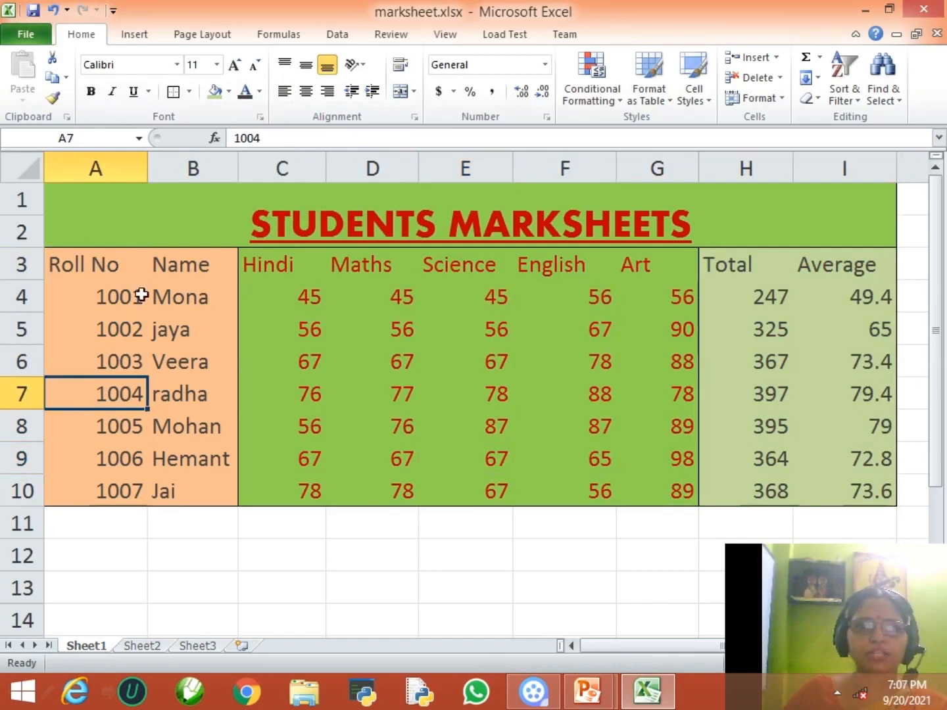
{"action": "left_click", "coordinate": [175, 352]}
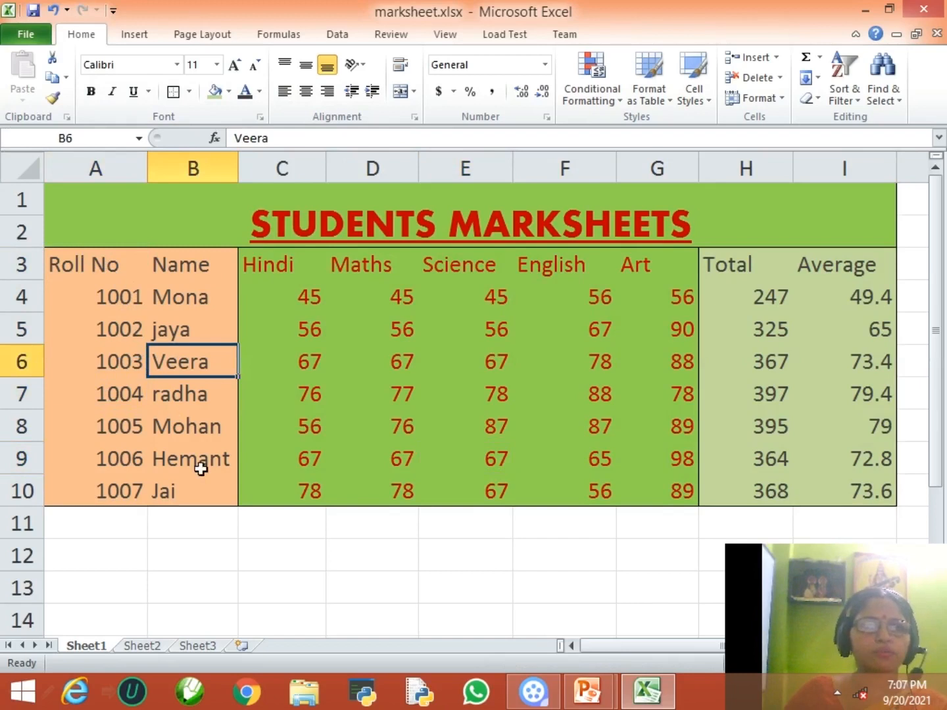
Step: Copy the whole marks table with its title, A1 to I10, from Sheet1 and paste it at A1 on Sheet2
{"action": "left_click_drag", "start_coordinate": [89, 258], "coordinate": [820, 478]}
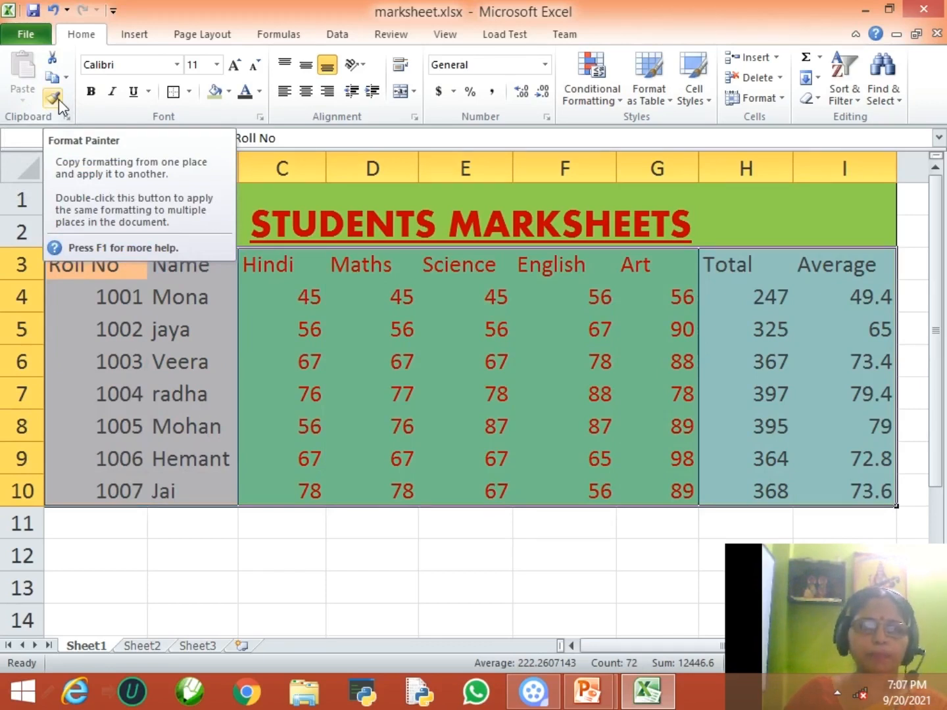
{"action": "left_click", "coordinate": [191, 395]}
{"action": "left_click", "coordinate": [217, 223]}
{"action": "mouse_move", "coordinate": [217, 223]}
{"action": "left_mouse_down"}
{"action": "mouse_move", "coordinate": [254, 425]}
{"action": "mouse_move", "coordinate": [254, 493]}
{"action": "left_mouse_up"}
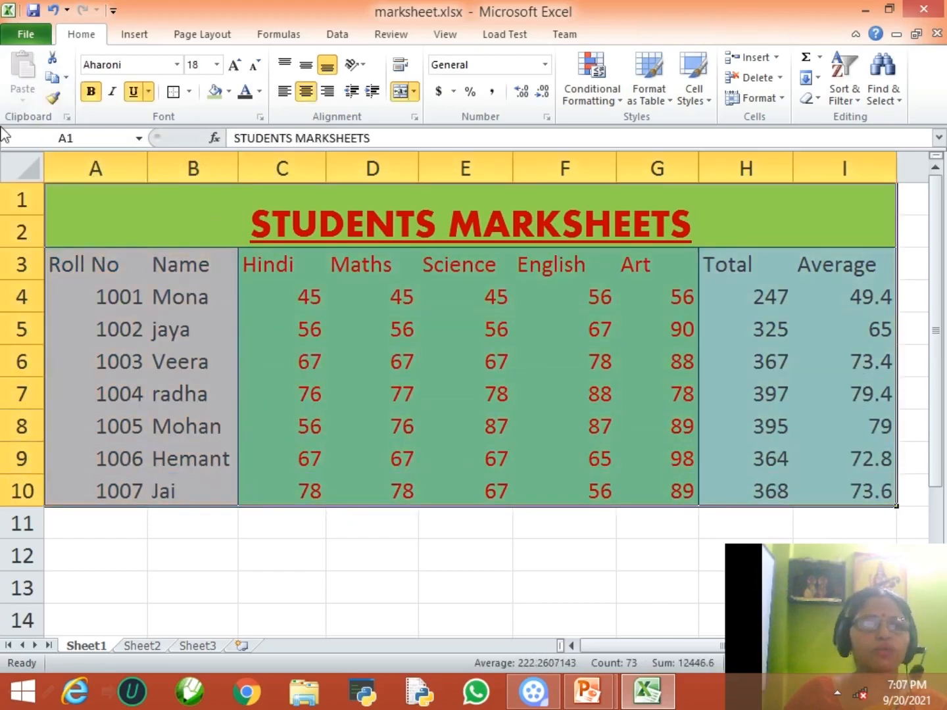
{"action": "left_click", "coordinate": [52, 80]}
{"action": "left_click", "coordinate": [149, 649]}
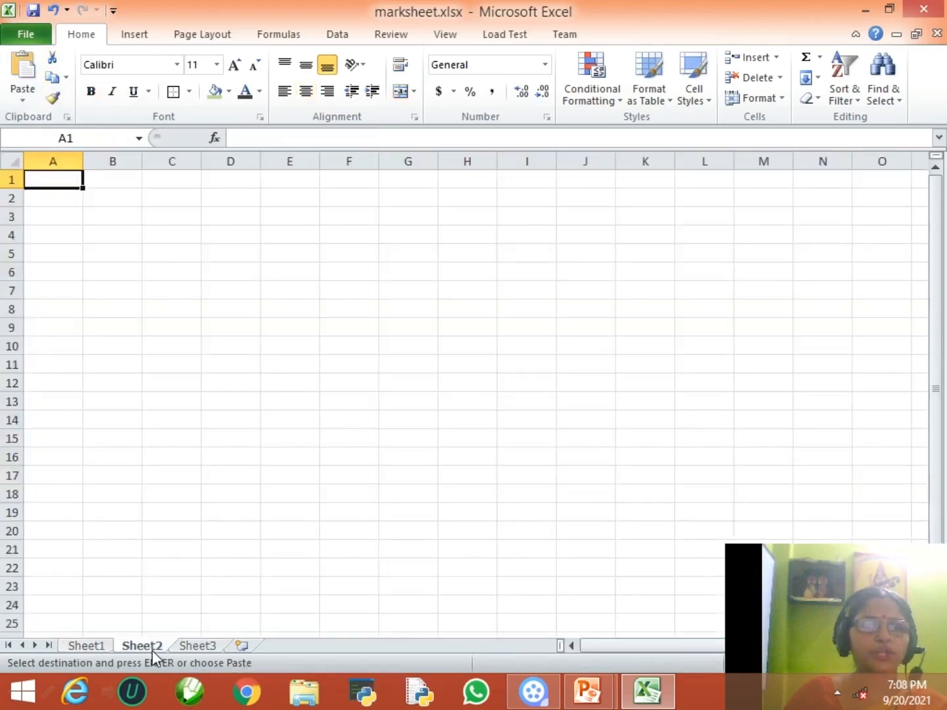
{"action": "scroll", "coordinate": [218, 347], "scroll_direction": "up", "scroll_amount": 2}
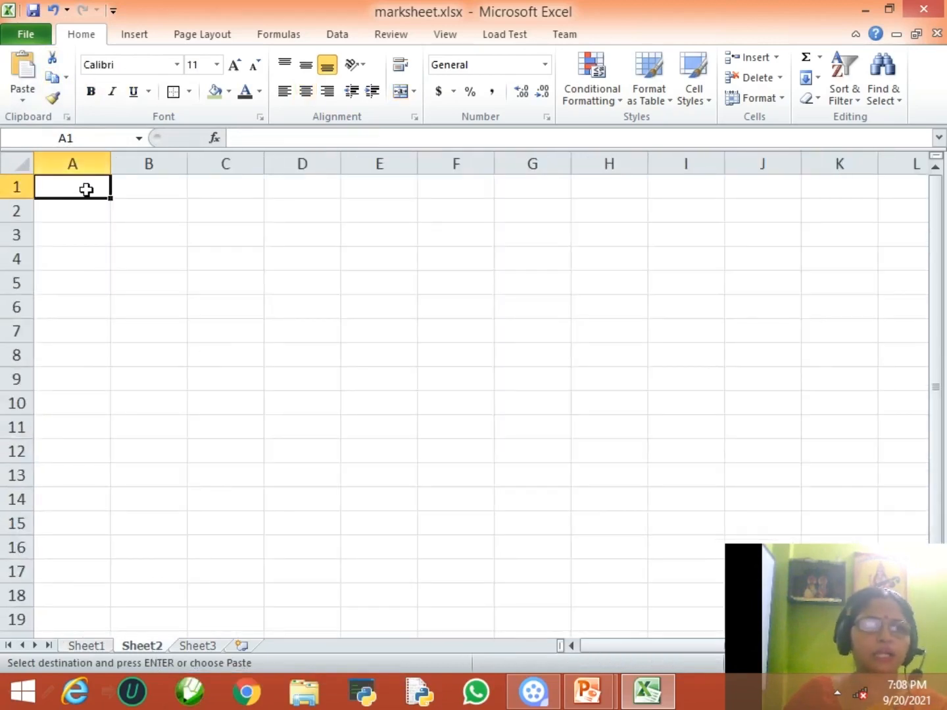
{"action": "left_click", "coordinate": [26, 100]}
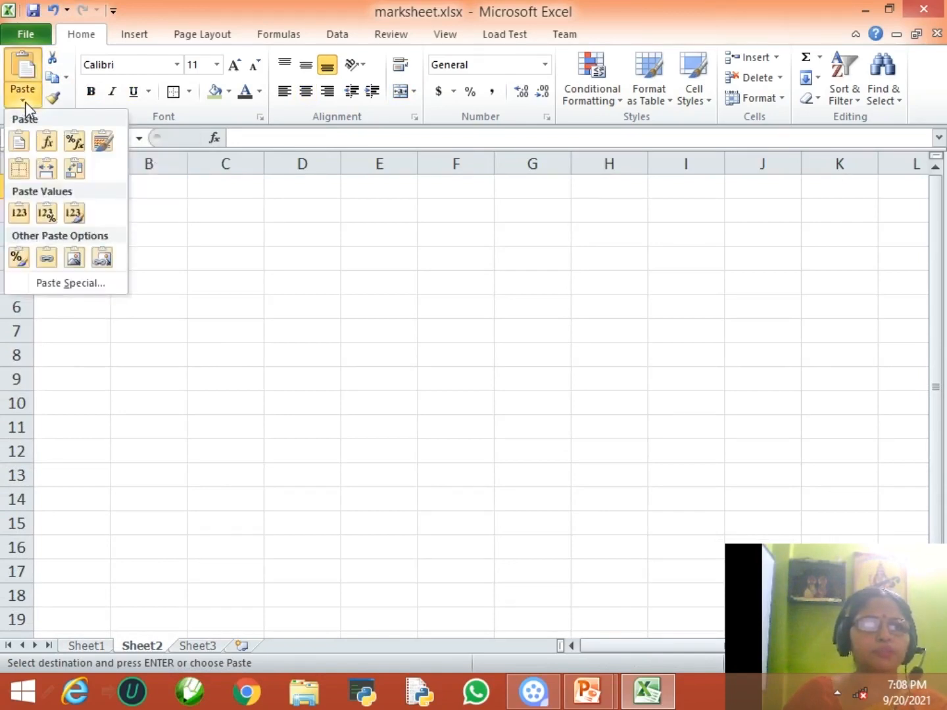
{"action": "left_click", "coordinate": [18, 144]}
{"action": "left_click", "coordinate": [571, 470]}
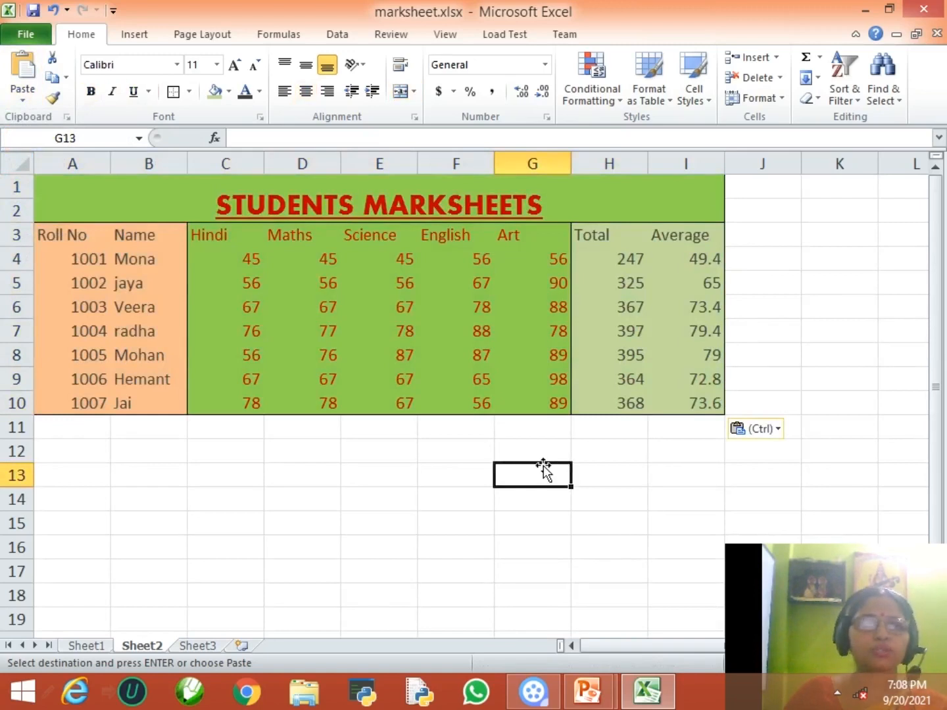
{"action": "left_click", "coordinate": [91, 648]}
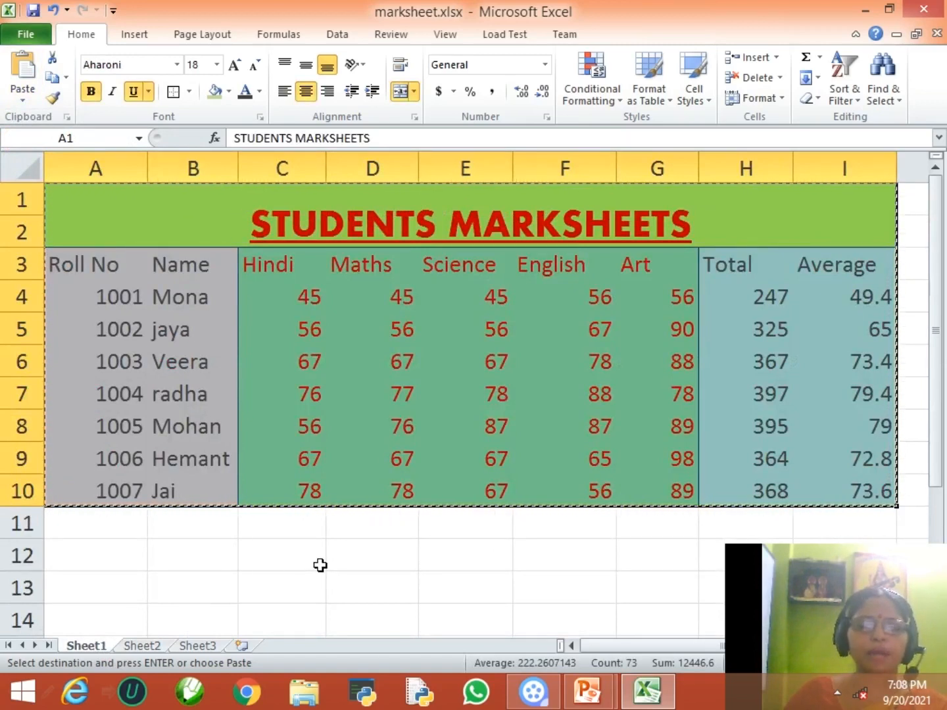
{"action": "left_click", "coordinate": [142, 647]}
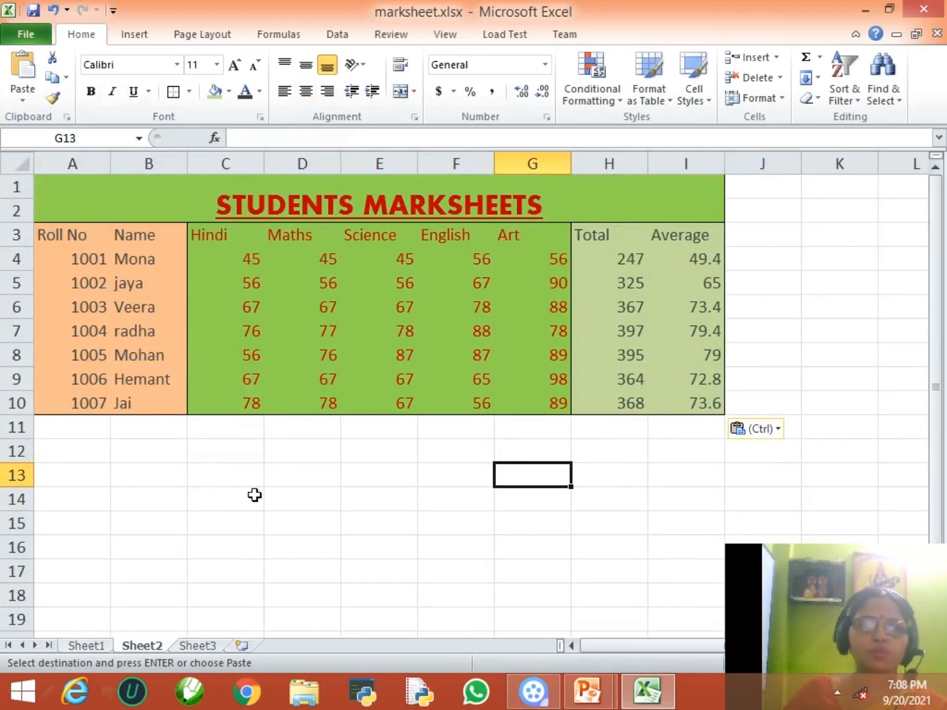
Step: Cut the Roll No and Name columns, A3 to B10, on Sheet2 and paste them starting at A12
{"action": "left_click", "coordinate": [345, 523]}
{"action": "left_click", "coordinate": [328, 458]}
{"action": "left_click_drag", "start_coordinate": [75, 237], "coordinate": [138, 404]}
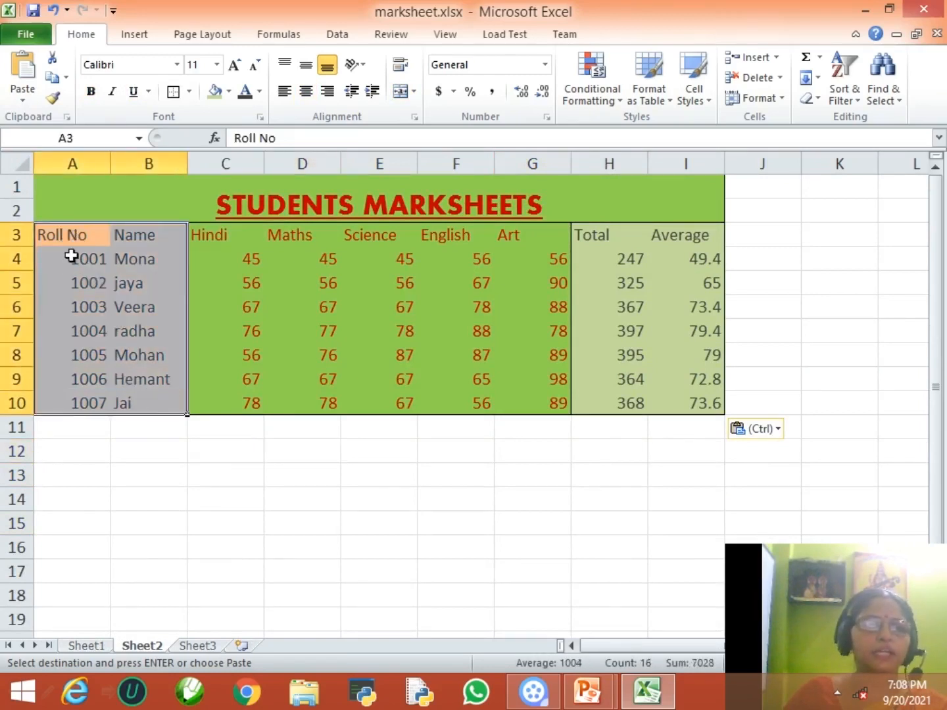
{"action": "left_click", "coordinate": [56, 61]}
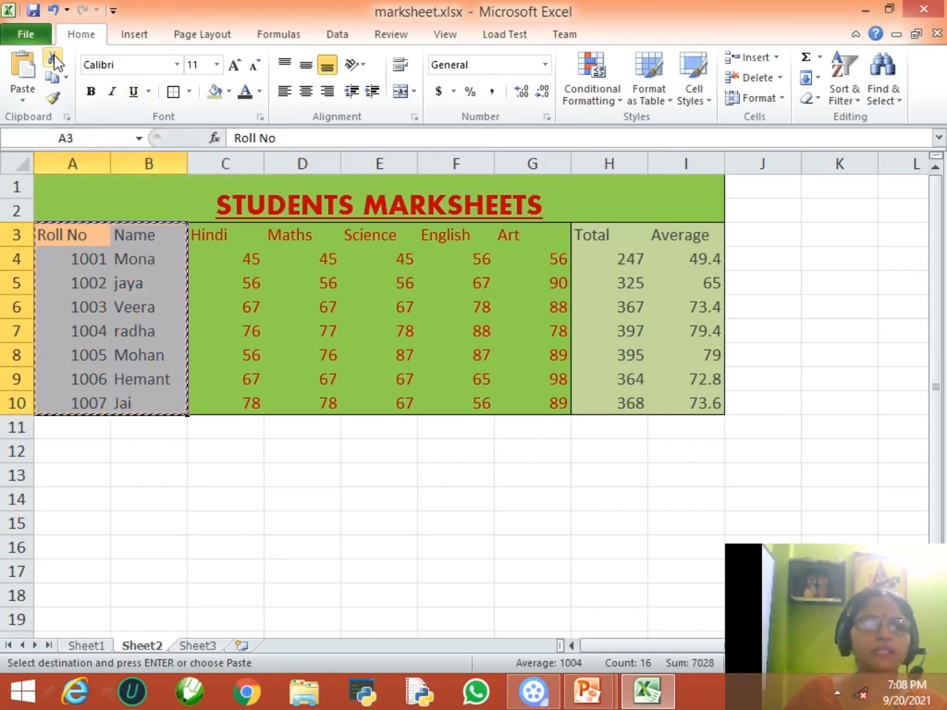
{"action": "left_click", "coordinate": [78, 450]}
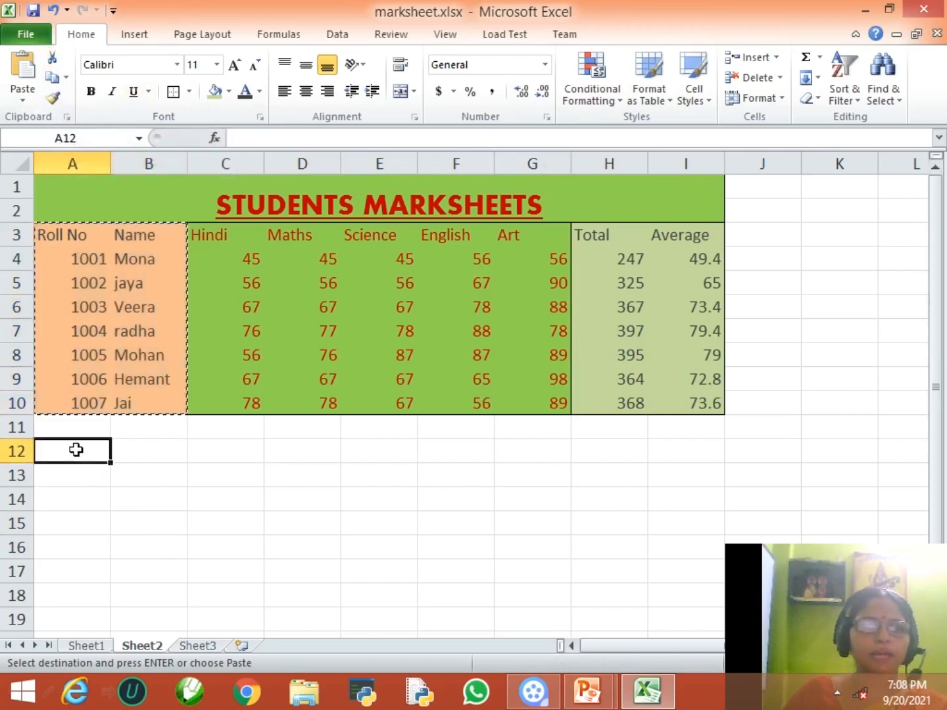
{"action": "left_click", "coordinate": [22, 73]}
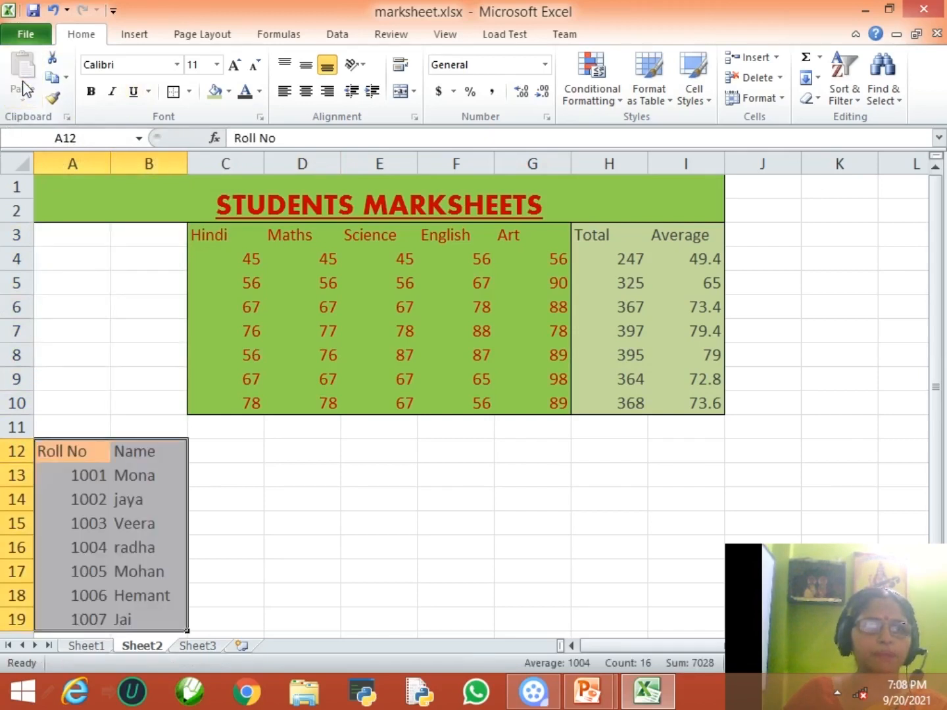
{"action": "left_click", "coordinate": [413, 591]}
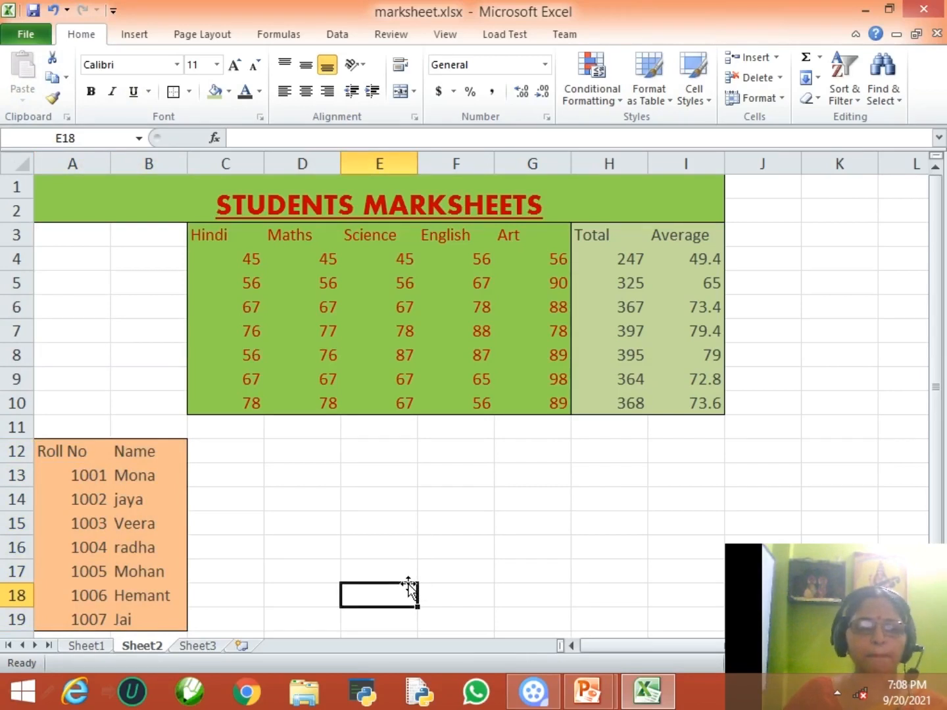
Step: Undo the move of the Roll No and Name columns and clear the pending cut selection
{"action": "key", "text": "ctrl+z"}
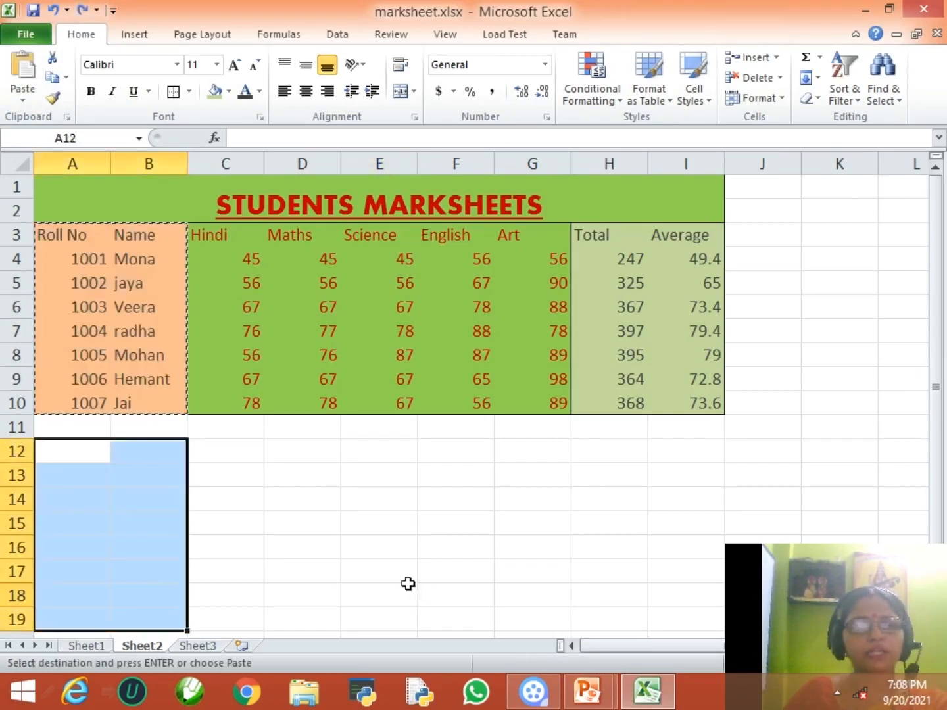
{"action": "left_click", "coordinate": [348, 547]}
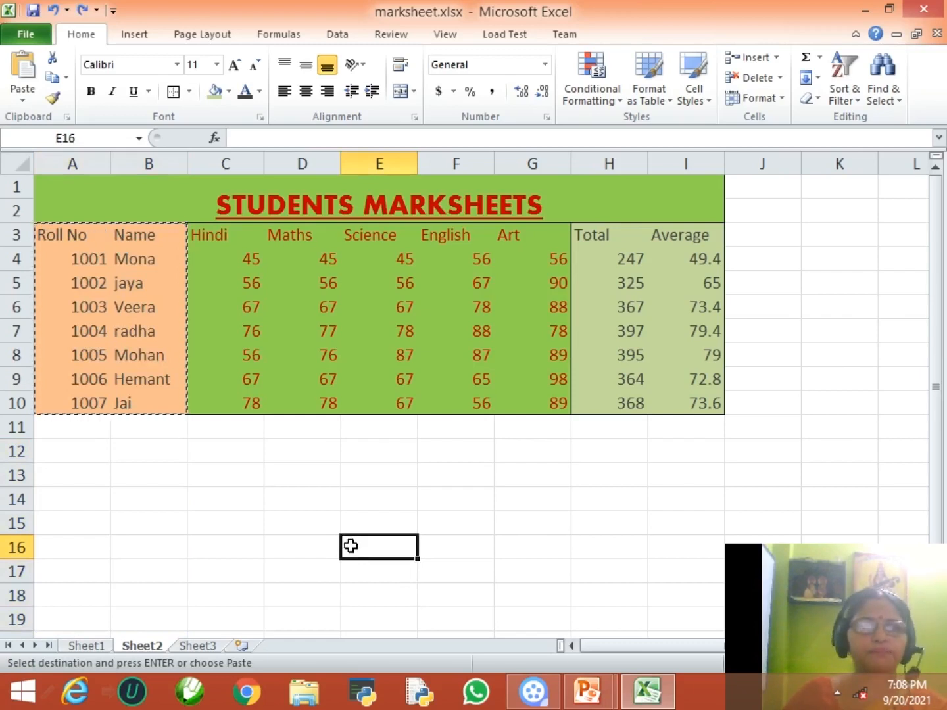
{"action": "key", "text": "Escape"}
Step: Enter the numbers 20, 390, 49 and 59 in cells C12 to C15 below the Hindi column
{"action": "left_click", "coordinate": [226, 452]}
{"action": "type", "text": "20"}
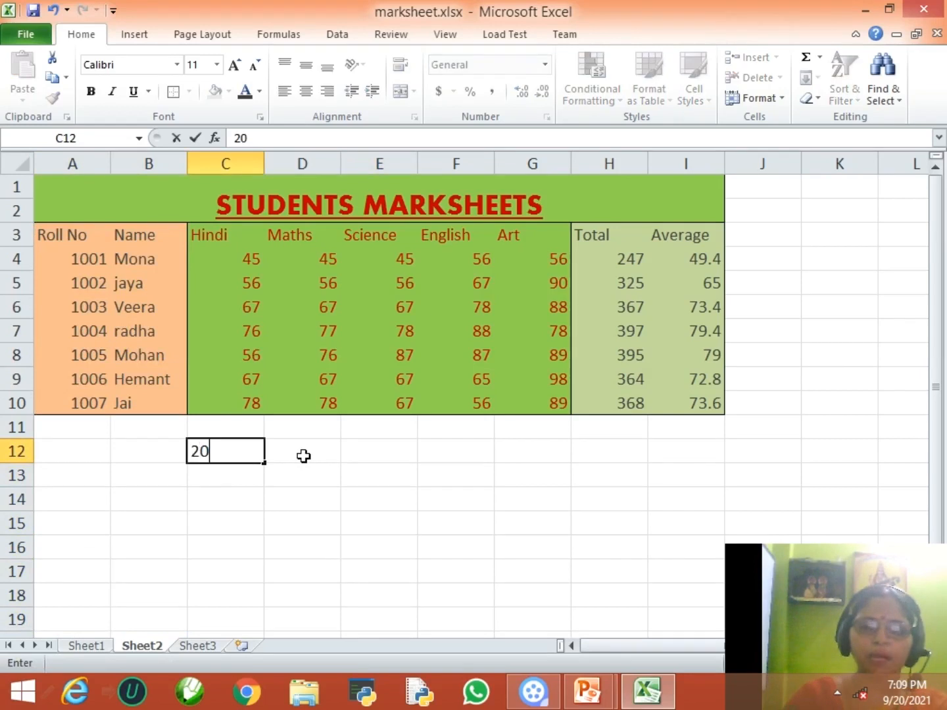
{"action": "key", "text": "Return"}
{"action": "type", "text": "390"}
{"action": "key", "text": "Return"}
{"action": "type", "text": "49"}
{"action": "key", "text": "Return"}
{"action": "type", "text": "59"}
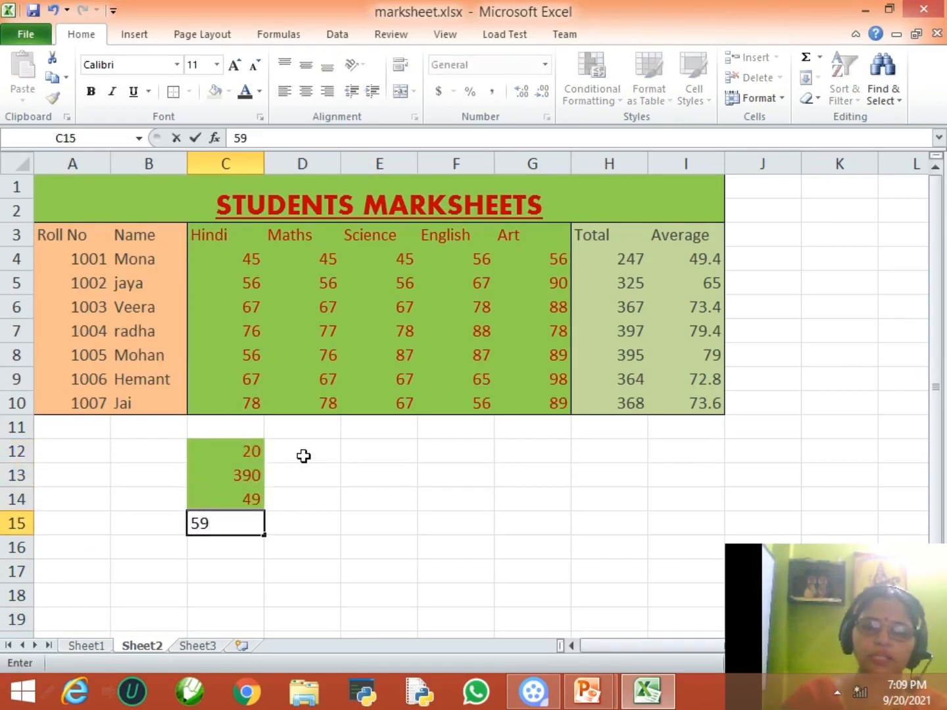
{"action": "key", "text": "Return"}
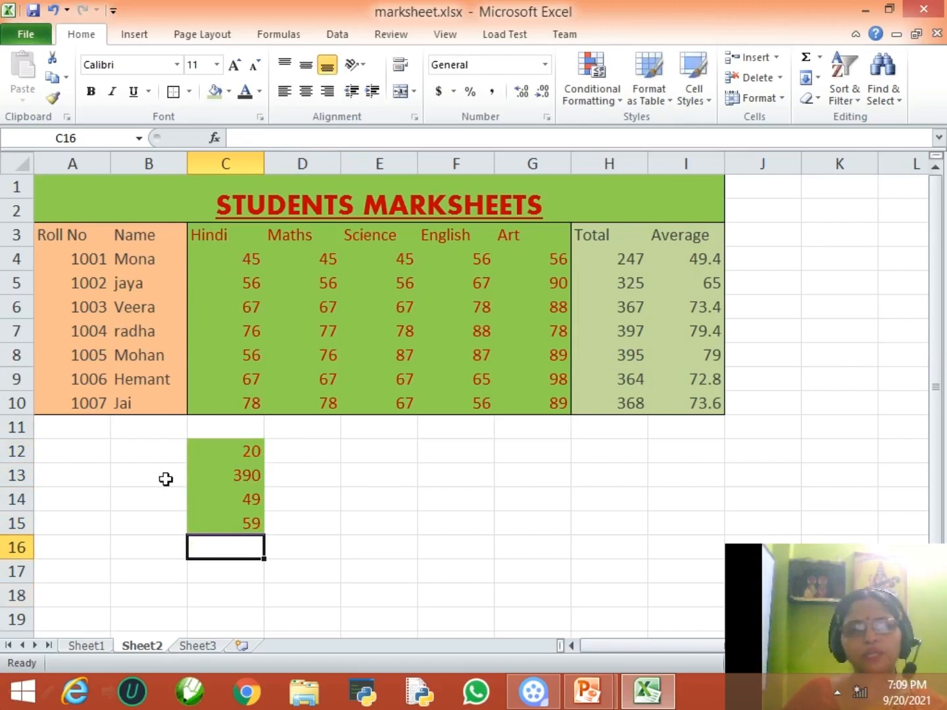
Step: Examine the fill and font color of the numbers entered in C12 to C15
{"action": "left_click", "coordinate": [220, 528]}
{"action": "left_click", "coordinate": [222, 501]}
{"action": "left_click", "coordinate": [224, 476]}
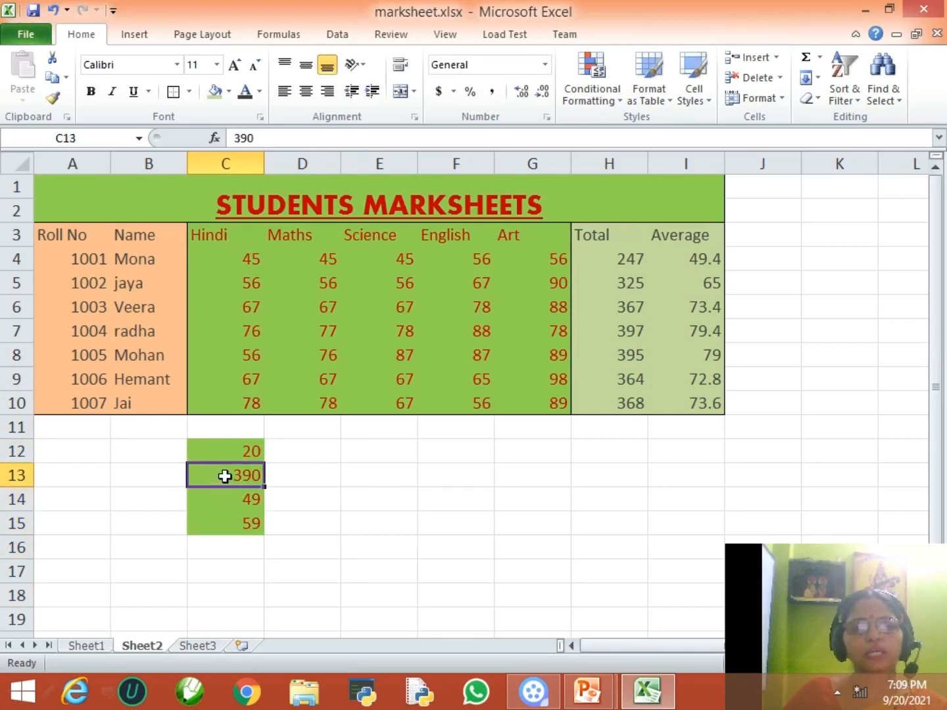
{"action": "left_click", "coordinate": [234, 450]}
{"action": "left_click", "coordinate": [217, 521]}
{"action": "left_click", "coordinate": [241, 474]}
{"action": "left_click", "coordinate": [254, 442]}
Step: Enter the numbers 45, 56 and 67 in cells E12 to E14 below the Science column
{"action": "left_click", "coordinate": [372, 457]}
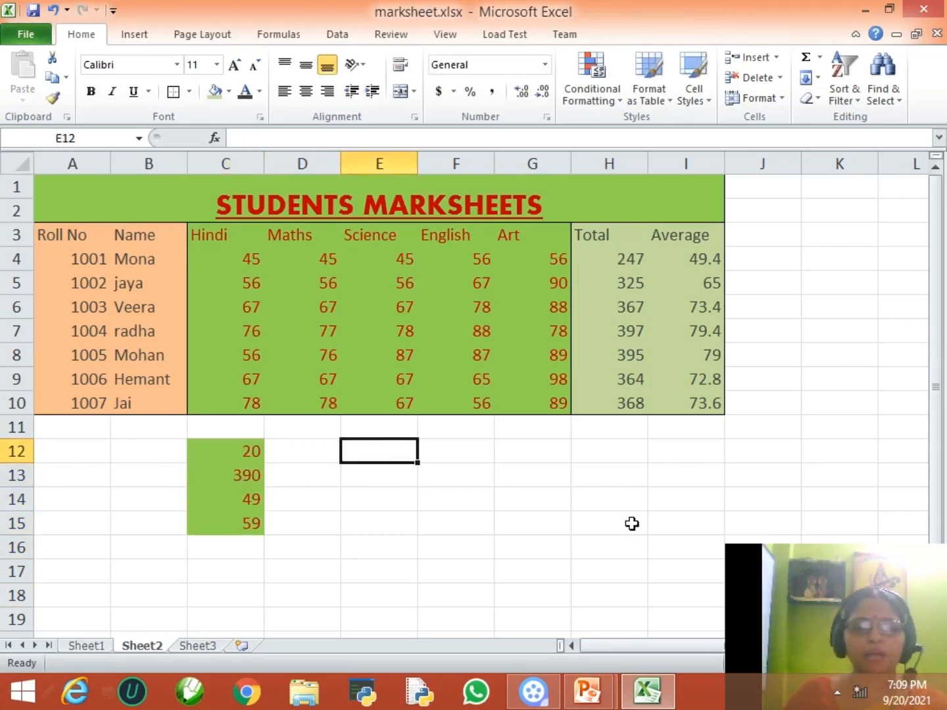
{"action": "type", "text": "45"}
{"action": "key", "text": "Return"}
{"action": "type", "text": "56"}
{"action": "key", "text": "Return"}
{"action": "type", "text": "67"}
{"action": "key", "text": "Return"}
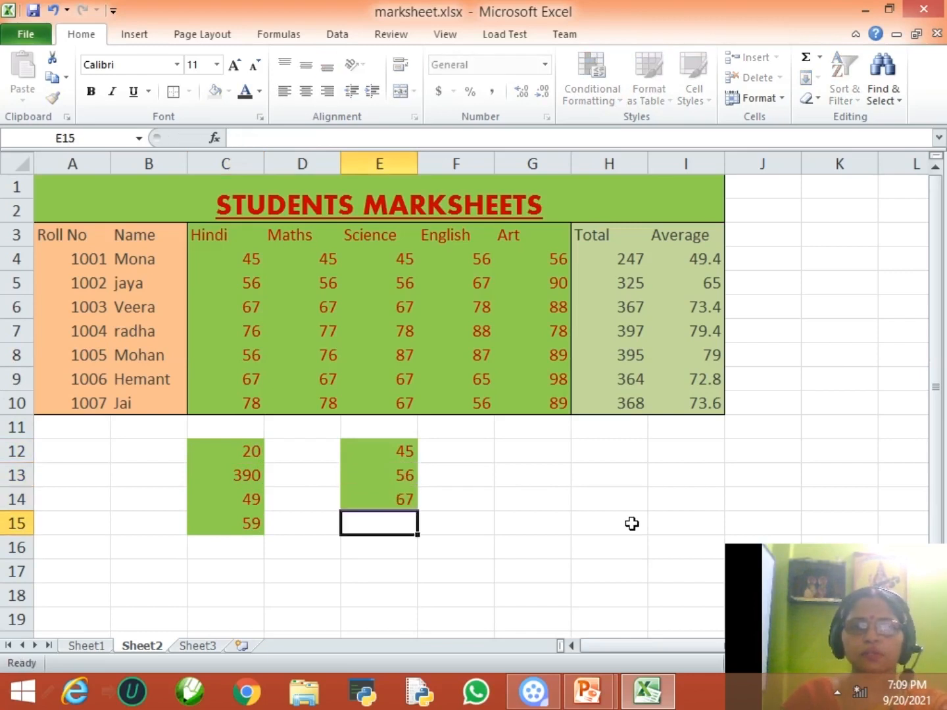
Step: Enter the numbers 23, 45 and 67 in cells A13 to A15 below the Roll No column
{"action": "left_click", "coordinate": [80, 467]}
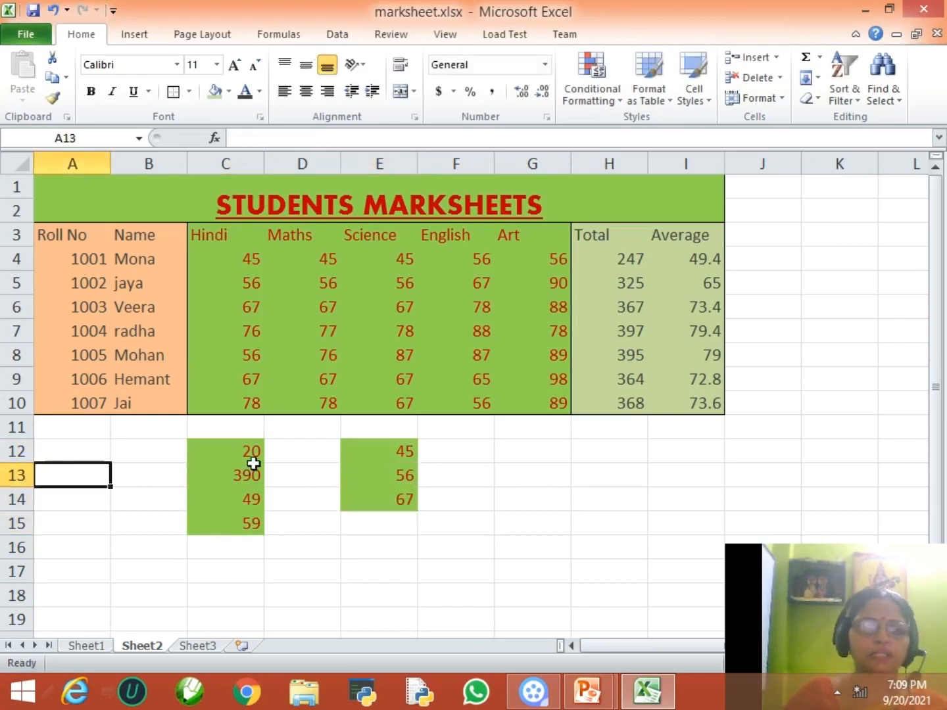
{"action": "type", "text": "23"}
{"action": "key", "text": "Return"}
{"action": "type", "text": "45"}
{"action": "key", "text": "Return"}
{"action": "type", "text": "67"}
{"action": "key", "text": "Return"}
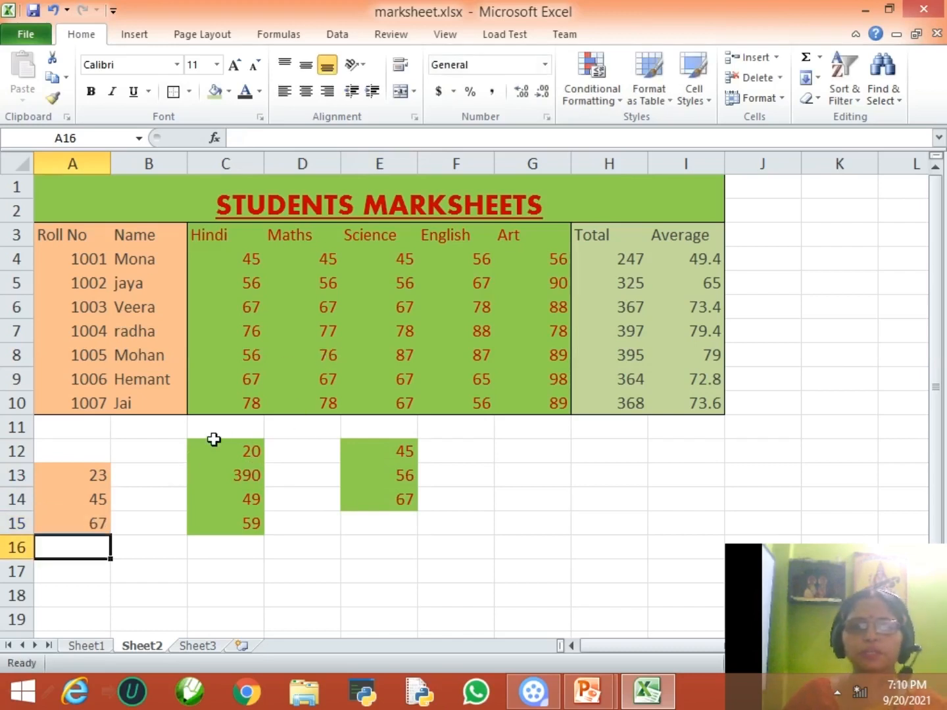
Step: Enter 56 in C11 and 67 in E11, directly below the marks table
{"action": "left_click", "coordinate": [237, 430]}
{"action": "type", "text": "56"}
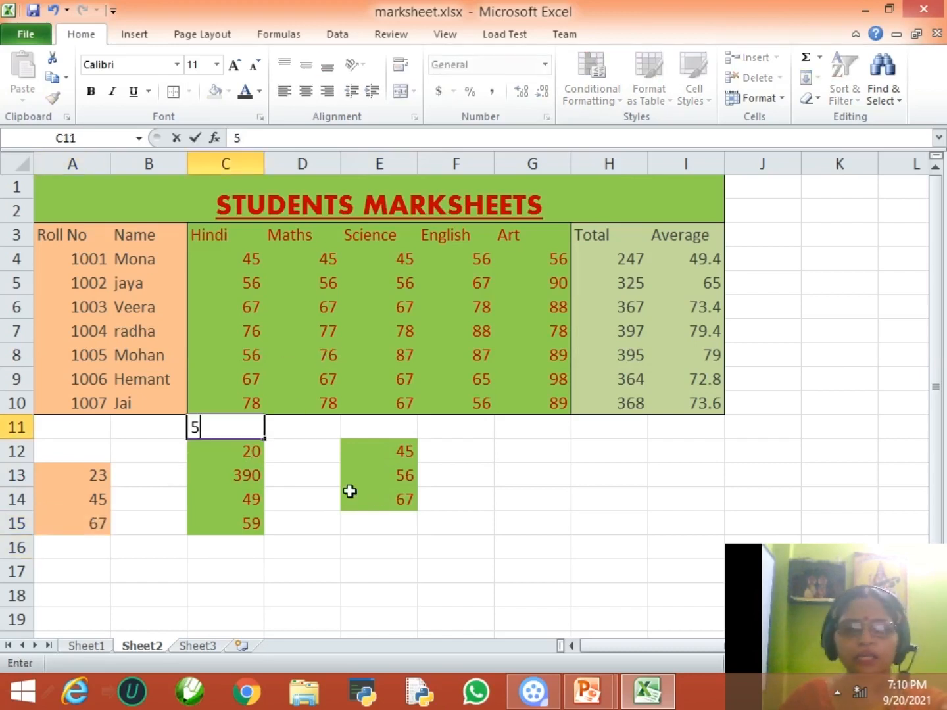
{"action": "key", "text": "Return"}
{"action": "key", "text": "Down"}
{"action": "key", "text": "Down"}
{"action": "key", "text": "Down"}
{"action": "key", "text": "Up"}
{"action": "key", "text": "Up"}
{"action": "key", "text": "Up"}
{"action": "key", "text": "Up"}
{"action": "key", "text": "Right"}
{"action": "key", "text": "Right"}
{"action": "type", "text": "67"}
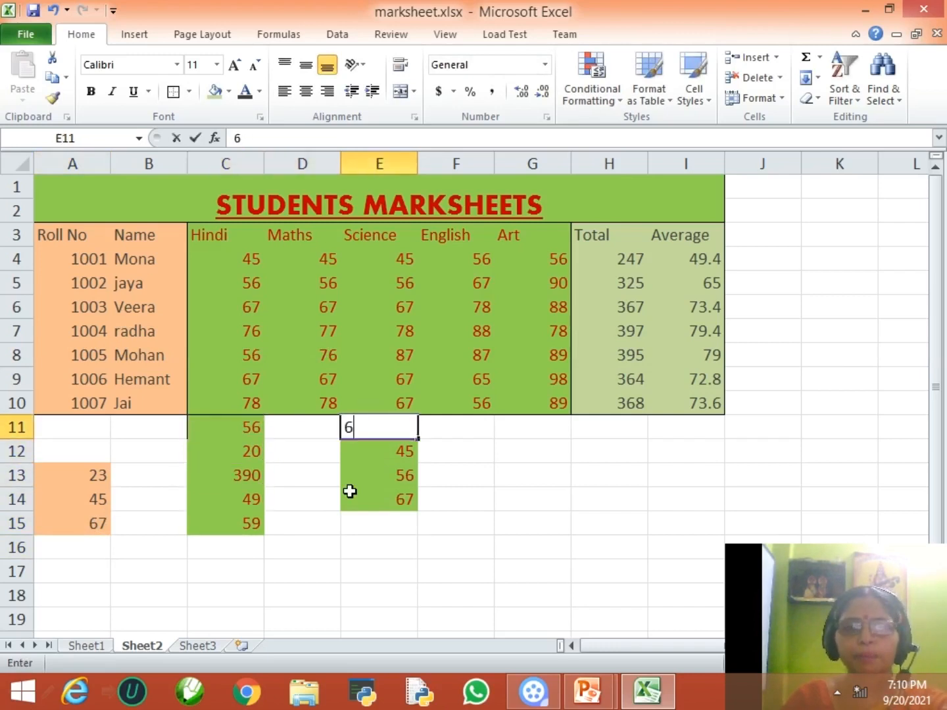
{"action": "key", "text": "Return"}
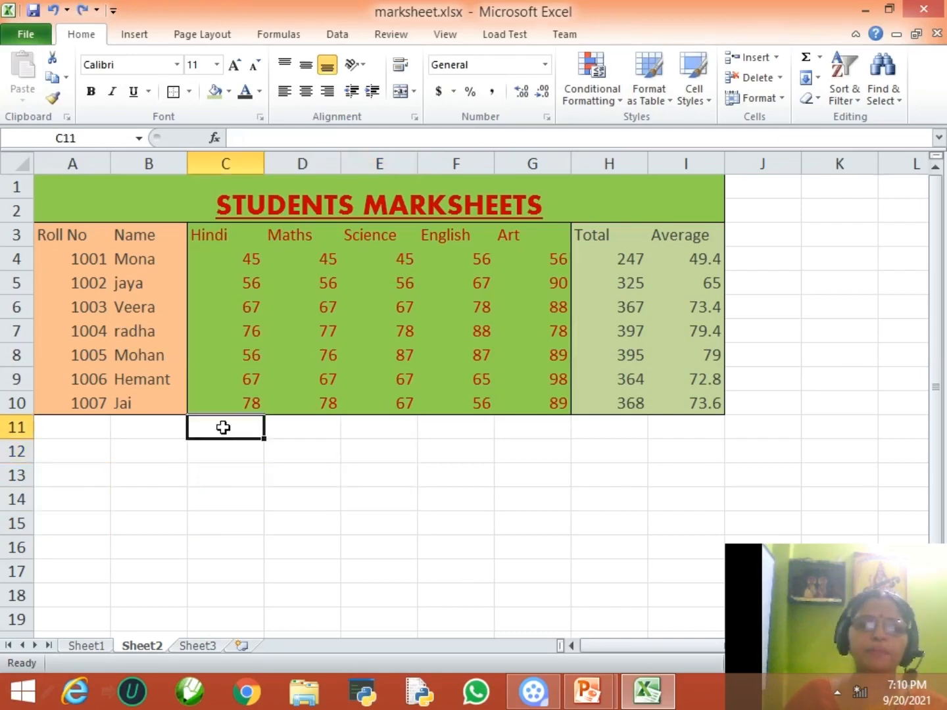
Step: Copy the formatting of the Hindi mark in C6 onto the empty range C13 to E17 with Format Painter
{"action": "left_click", "coordinate": [227, 307]}
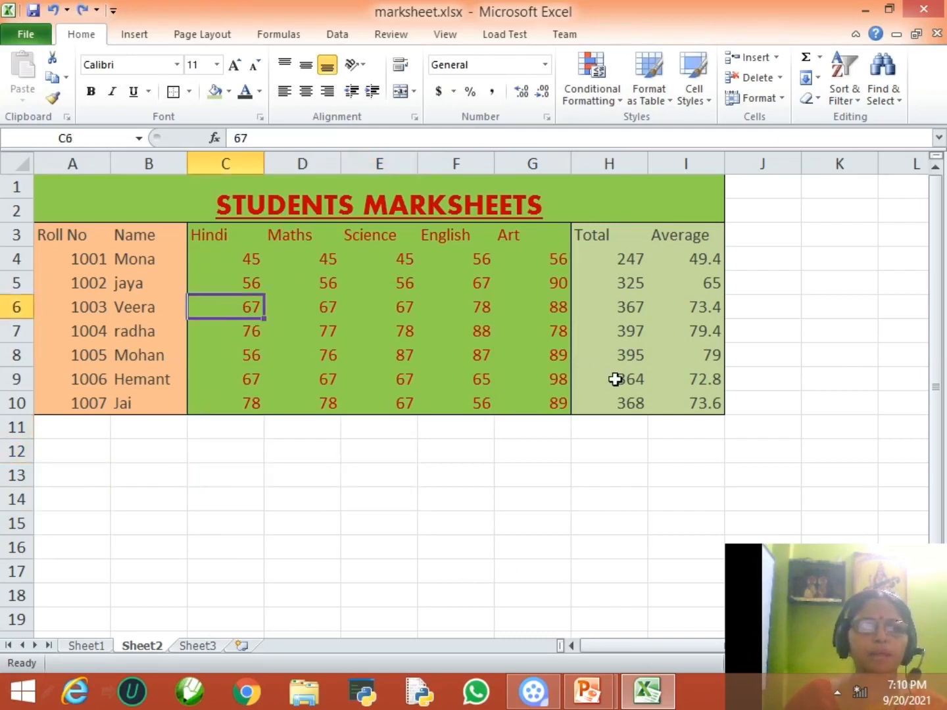
{"action": "left_click", "coordinate": [52, 98]}
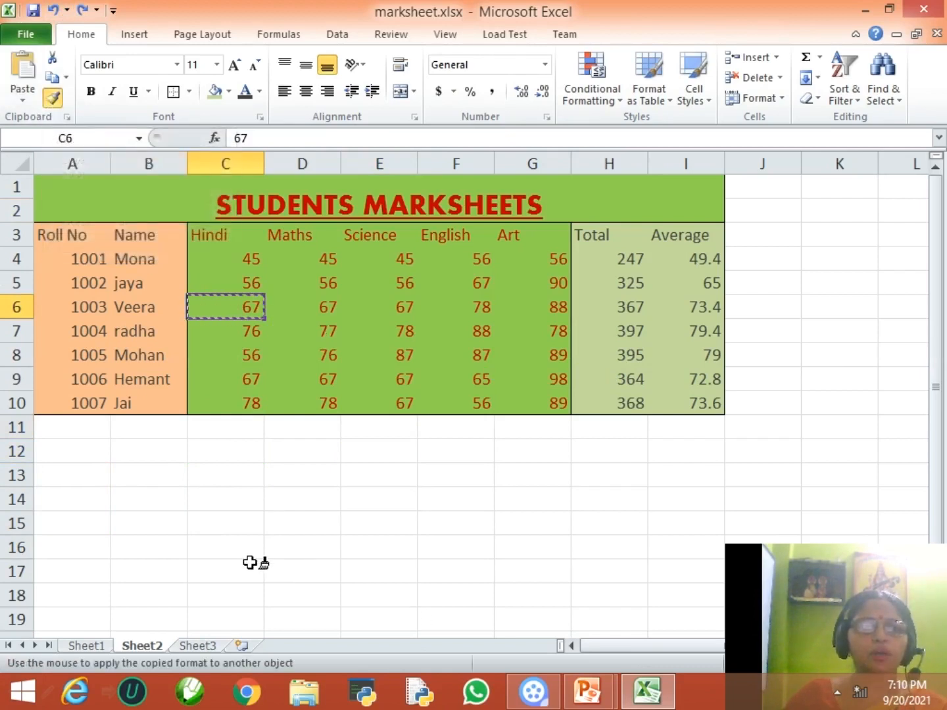
{"action": "mouse_move", "coordinate": [223, 474]}
{"action": "left_mouse_down"}
{"action": "mouse_move", "coordinate": [327, 543]}
{"action": "mouse_move", "coordinate": [396, 573]}
{"action": "left_mouse_up"}
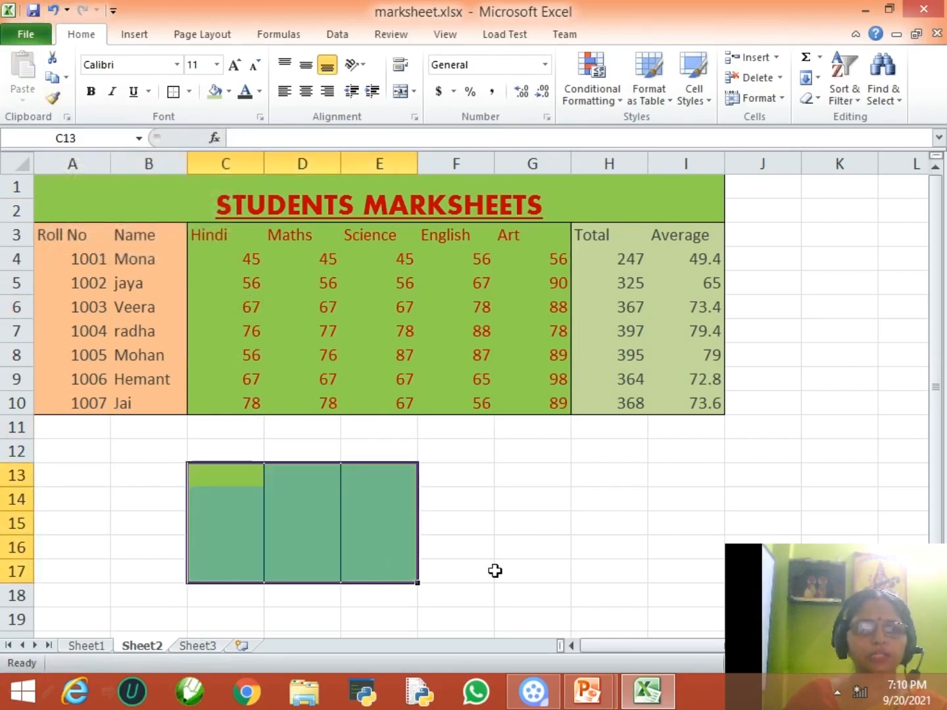
{"action": "left_click", "coordinate": [500, 567]}
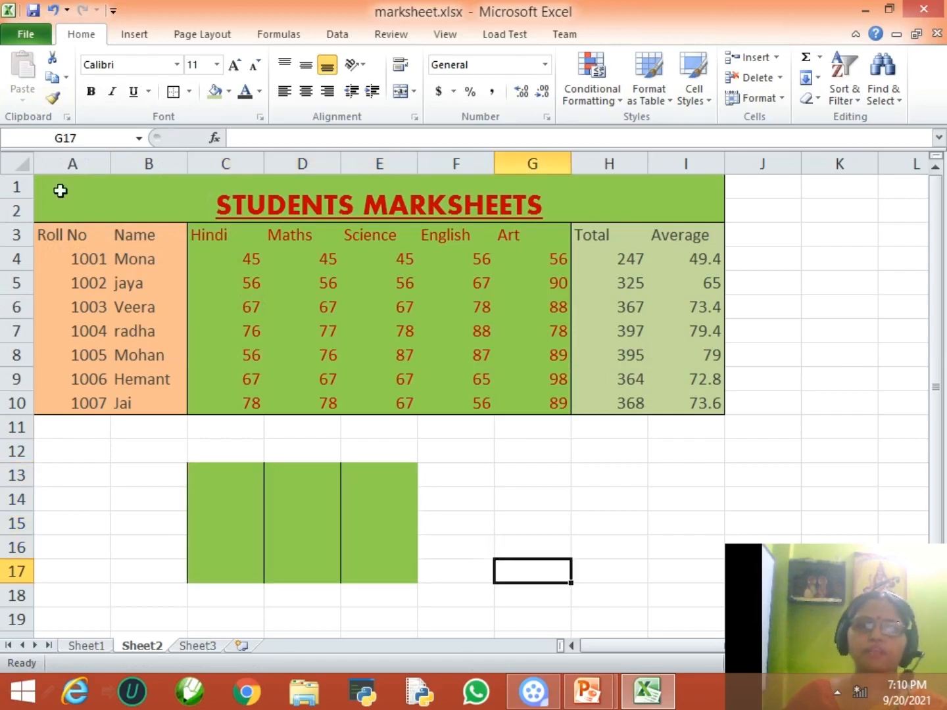
Step: Copy the formatting of the roll number in A4 onto the empty range F13 to G17 with Format Painter
{"action": "left_click", "coordinate": [61, 259]}
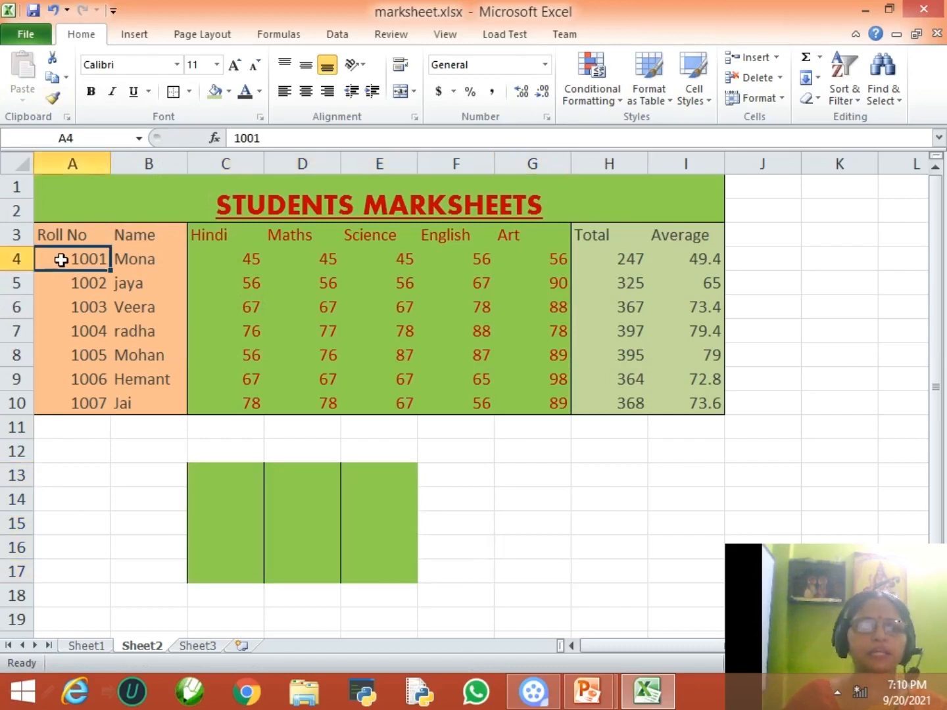
{"action": "left_click", "coordinate": [52, 99]}
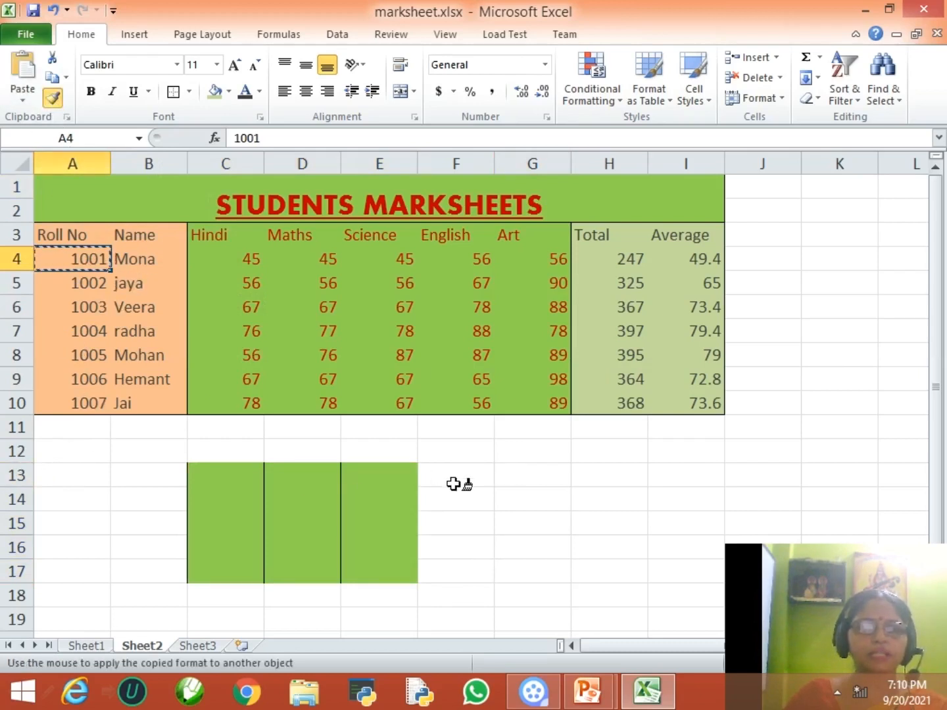
{"action": "mouse_move", "coordinate": [432, 469]}
{"action": "left_mouse_down"}
{"action": "mouse_move", "coordinate": [512, 541]}
{"action": "mouse_move", "coordinate": [566, 573]}
{"action": "left_mouse_up"}
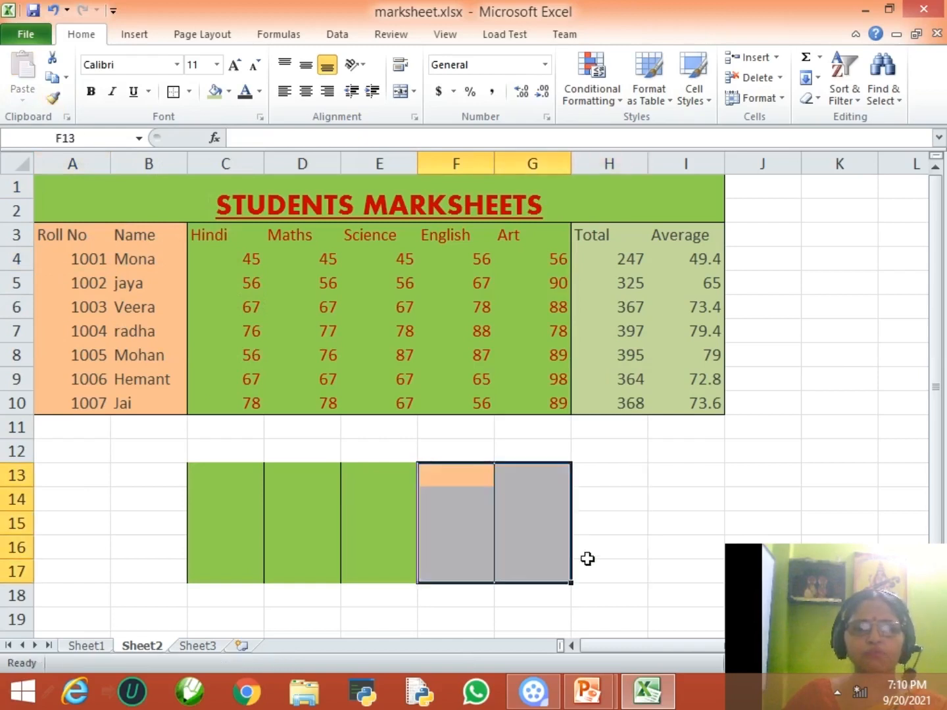
{"action": "left_click", "coordinate": [654, 547]}
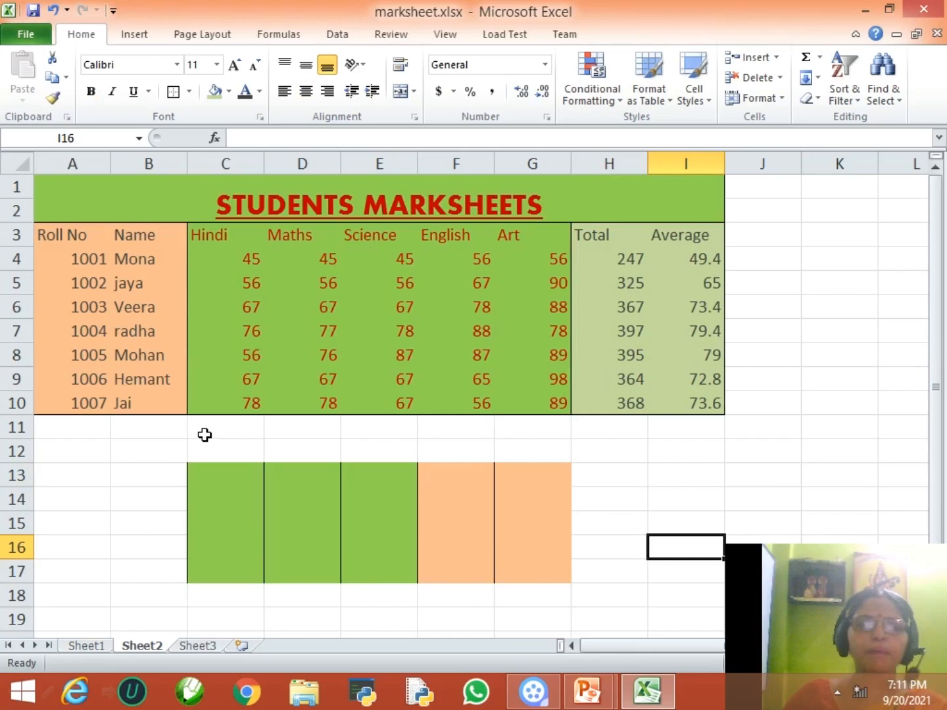
Step: Increase the height of row 4 on Sheet2 to about four times its default height
{"action": "left_click", "coordinate": [75, 258]}
{"action": "left_click_drag", "start_coordinate": [20, 274], "coordinate": [26, 344]}
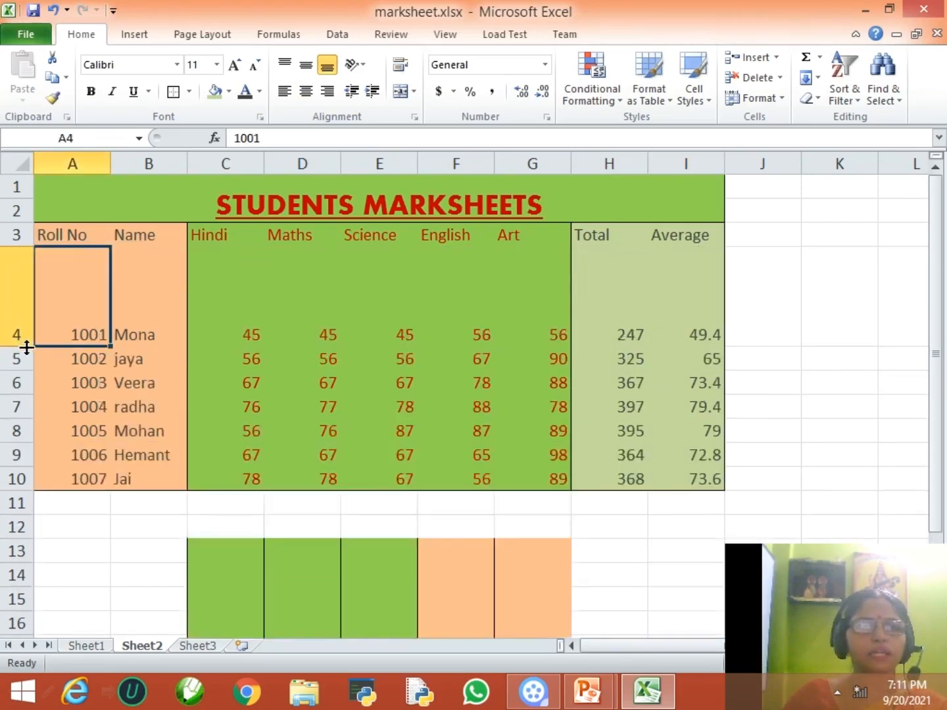
Step: Align the contents of A4 to I4 vertically to the middle, then the top, and finally the bottom of the tall row
{"action": "left_click", "coordinate": [217, 300]}
{"action": "left_click", "coordinate": [321, 295]}
{"action": "left_click", "coordinate": [384, 301]}
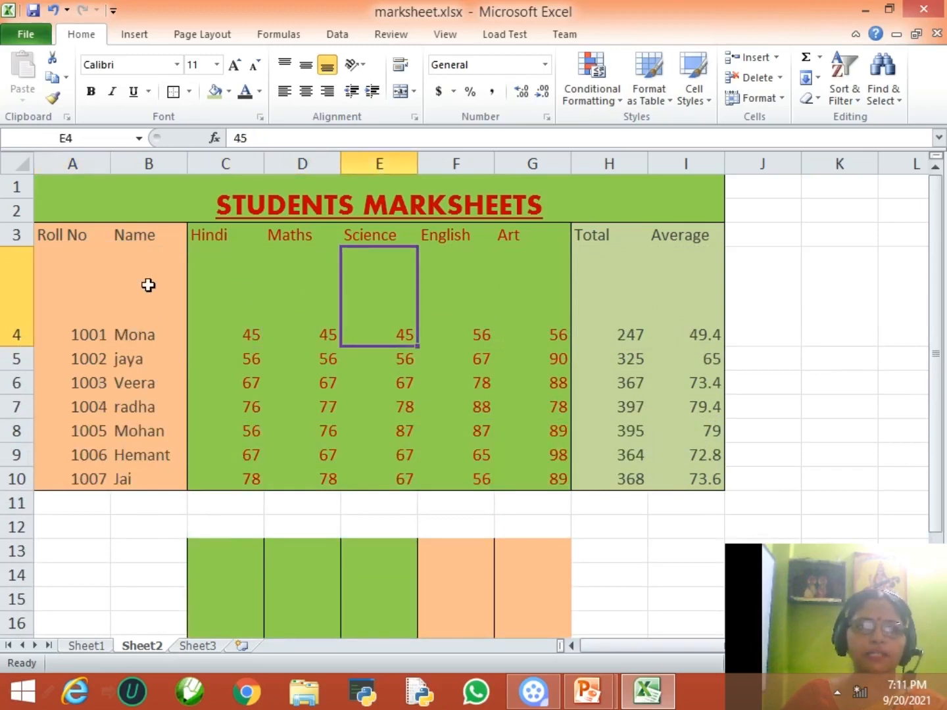
{"action": "left_click_drag", "start_coordinate": [70, 285], "coordinate": [672, 300]}
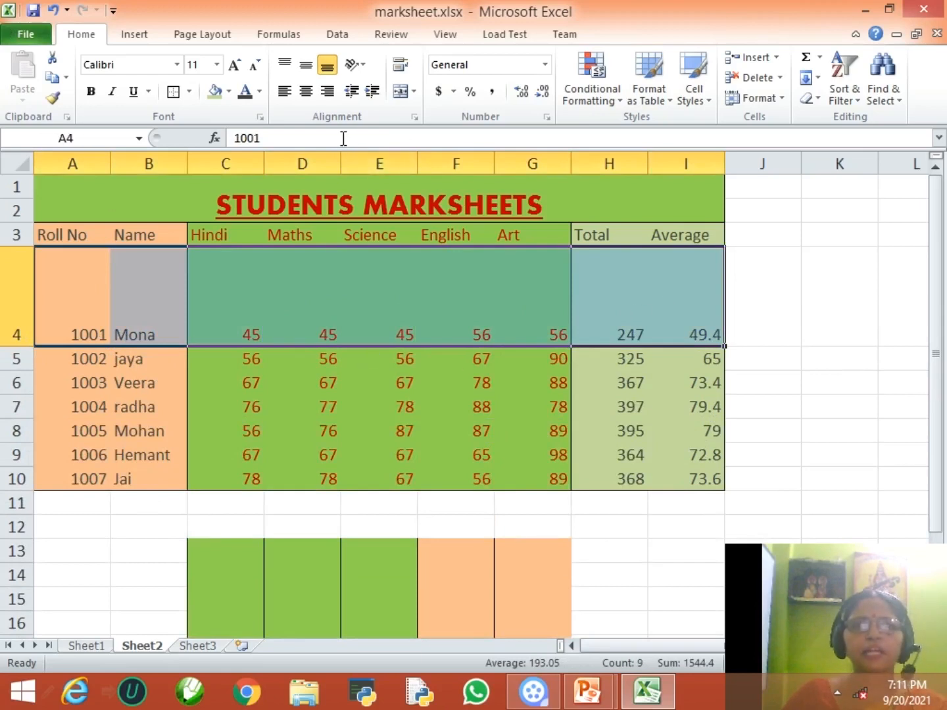
{"action": "left_click", "coordinate": [306, 67]}
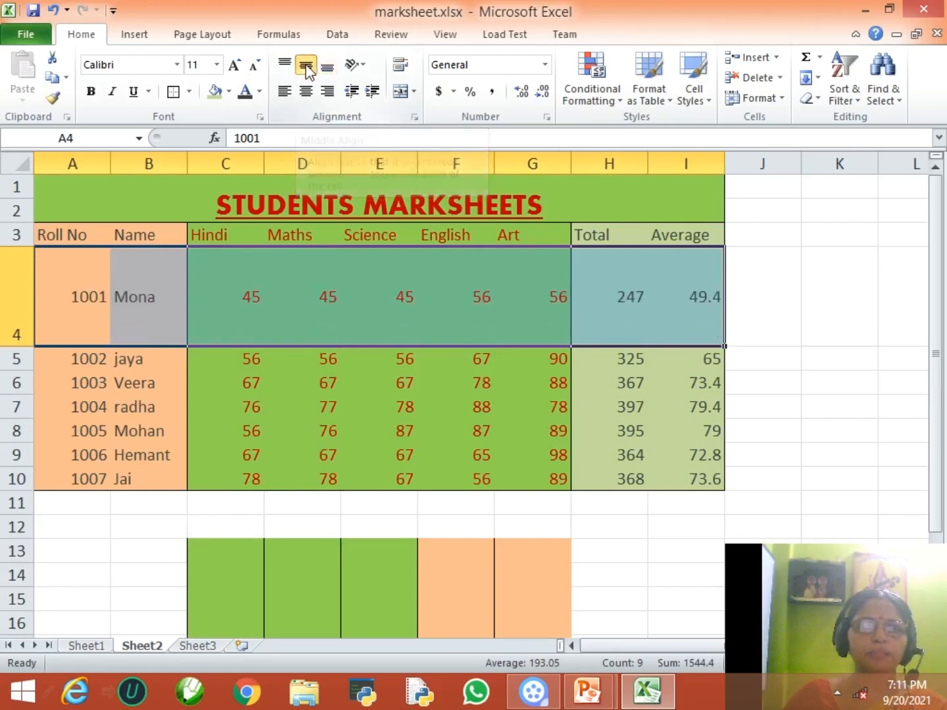
{"action": "left_click", "coordinate": [284, 68]}
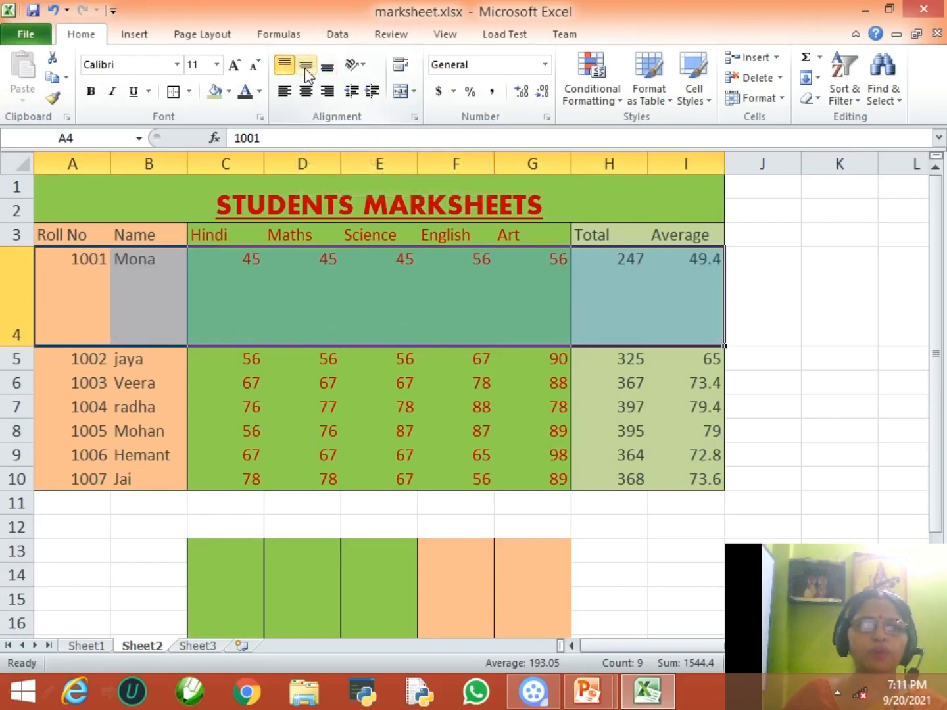
{"action": "left_click", "coordinate": [329, 69]}
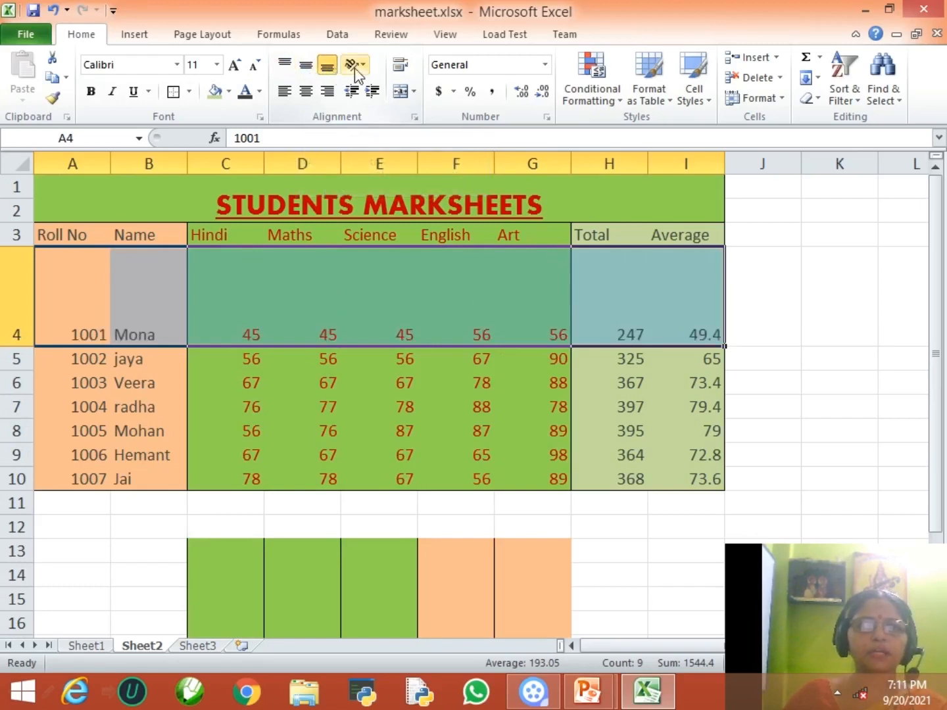
Step: Try the Rotate Text Up, Angle Counterclockwise and Angle Clockwise orientations on A4 to I4
{"action": "left_click", "coordinate": [365, 66]}
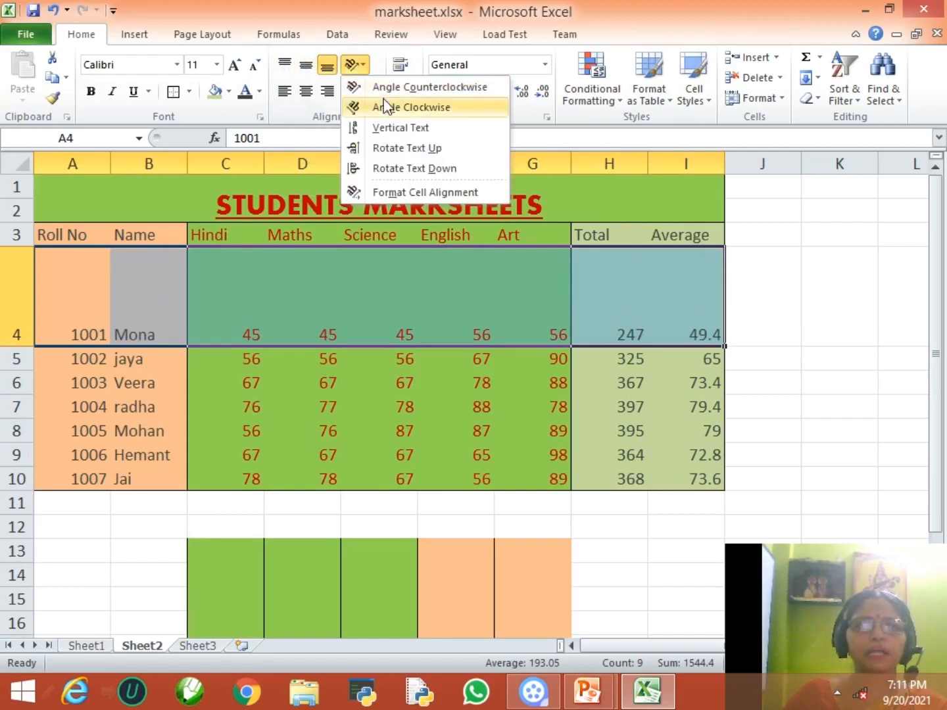
{"action": "left_click", "coordinate": [380, 152]}
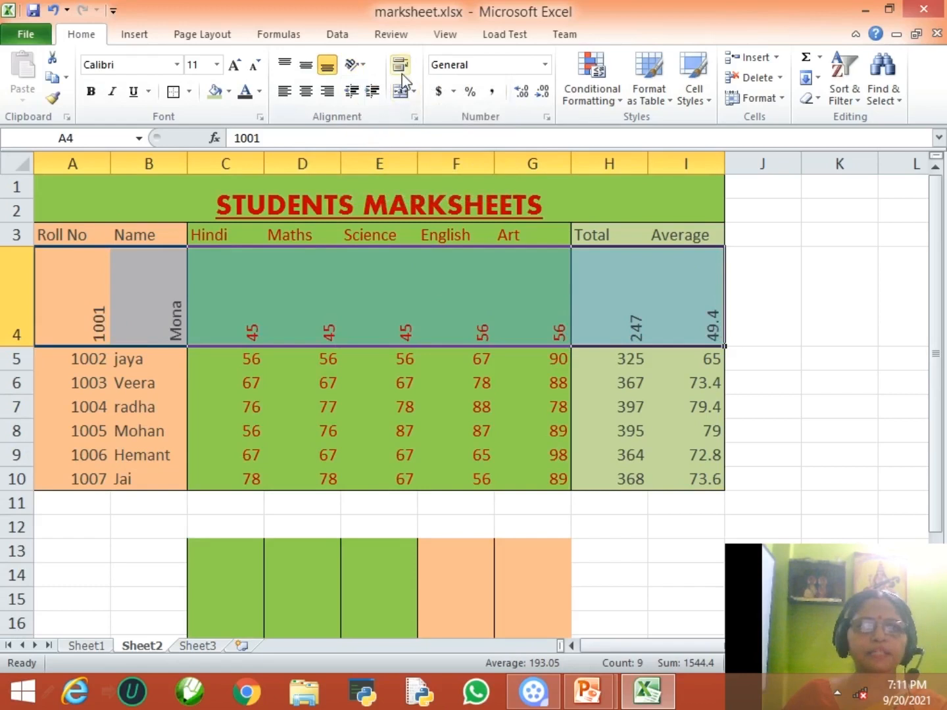
{"action": "left_click", "coordinate": [362, 65]}
{"action": "left_click", "coordinate": [375, 91]}
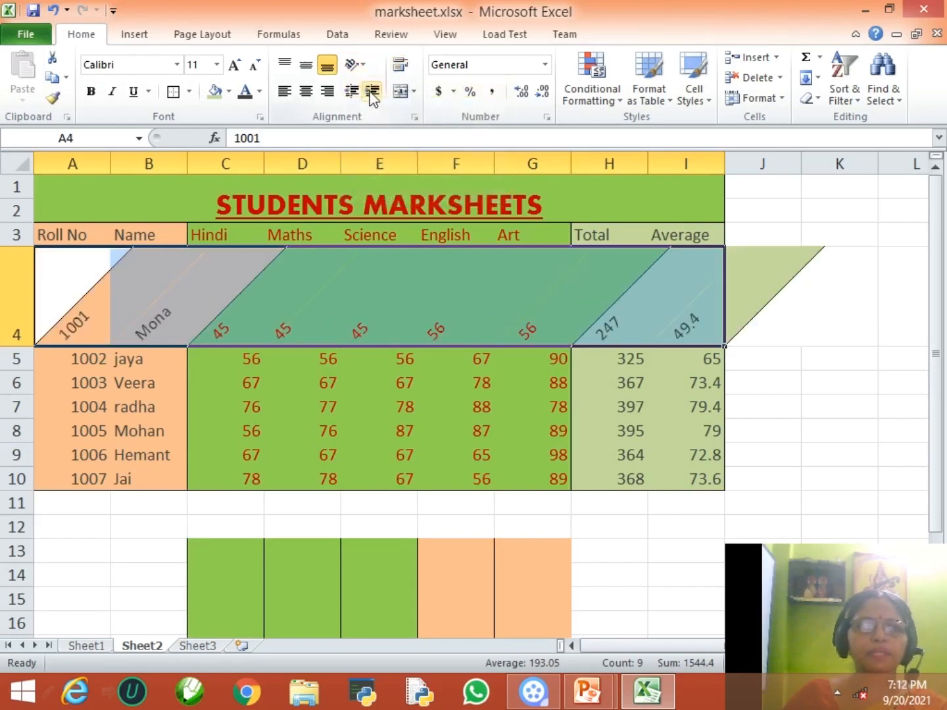
{"action": "left_click", "coordinate": [362, 66]}
{"action": "left_click", "coordinate": [372, 107]}
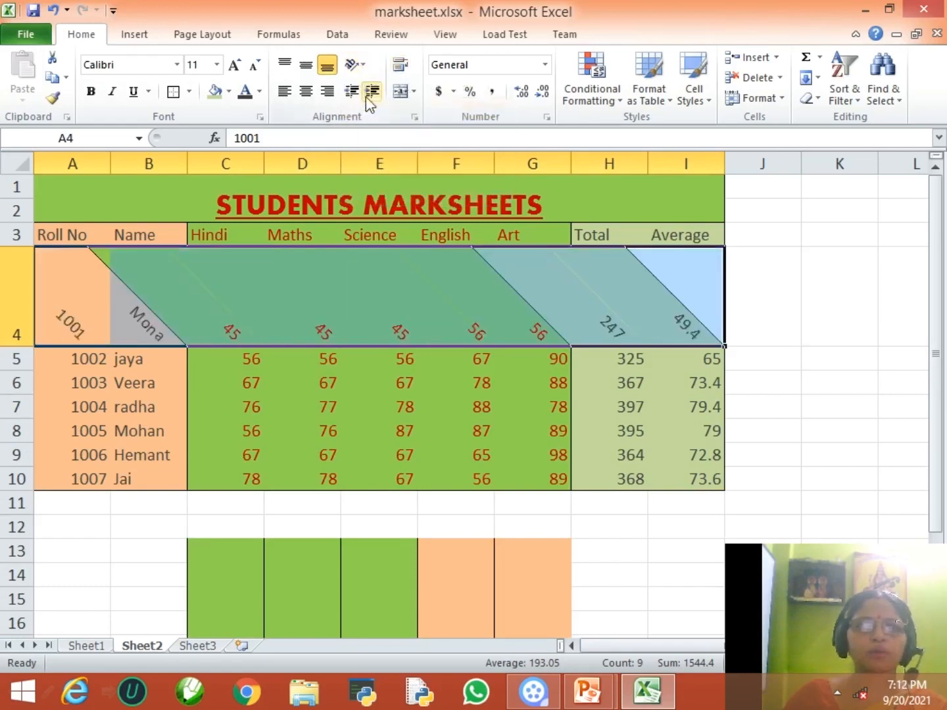
Step: Try the Vertical Text, Rotate Text Up and Rotate Text Down orientations on A4 to I4
{"action": "left_click", "coordinate": [363, 67]}
{"action": "left_click", "coordinate": [369, 127]}
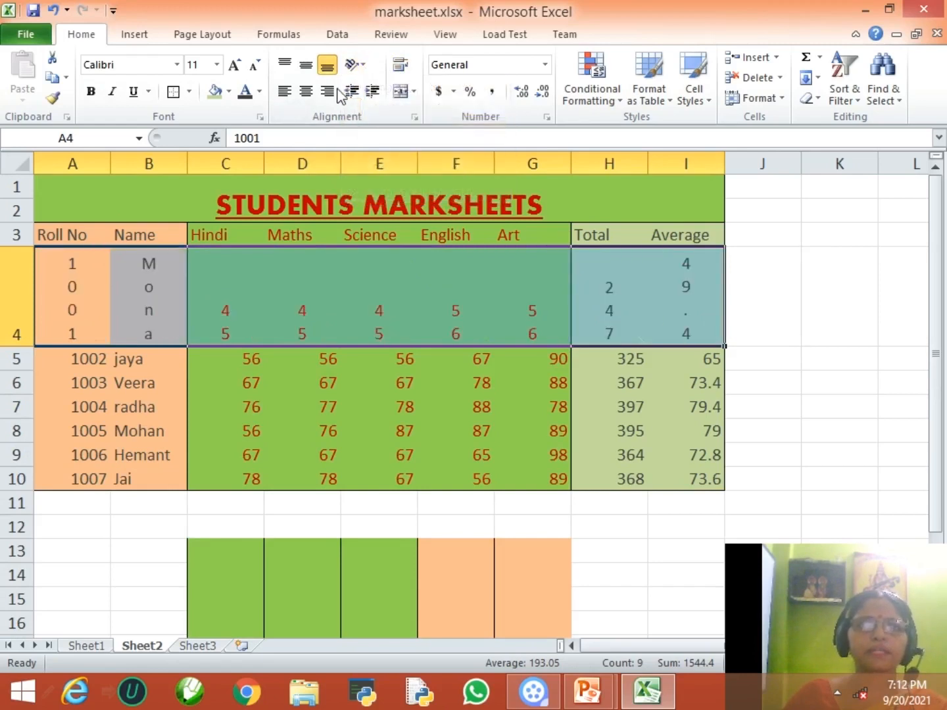
{"action": "left_click", "coordinate": [361, 65]}
{"action": "left_click", "coordinate": [363, 149]}
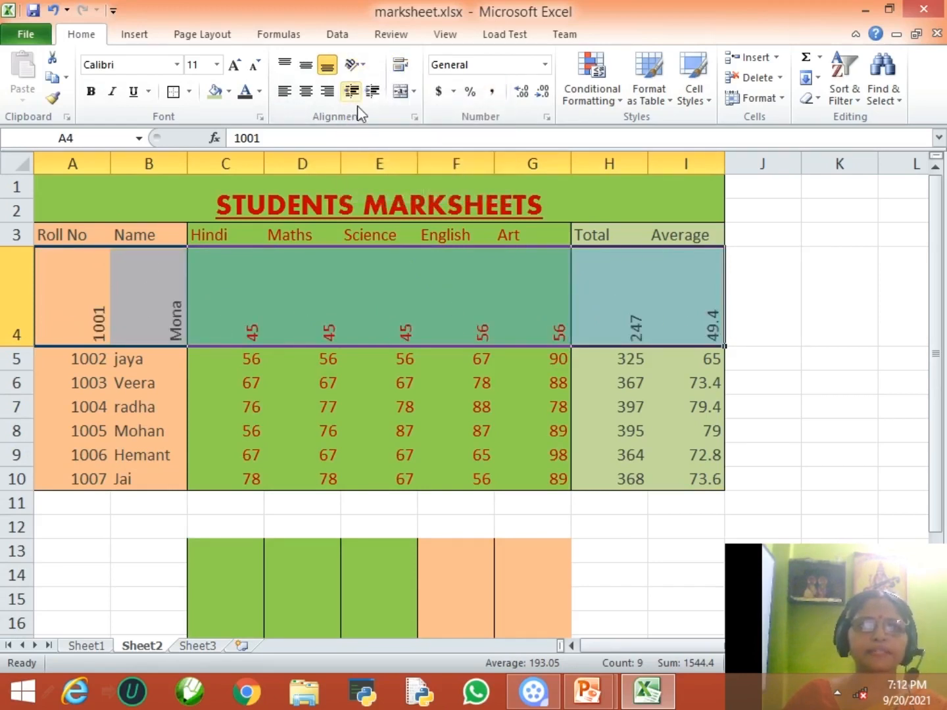
{"action": "left_click", "coordinate": [362, 64]}
{"action": "left_click", "coordinate": [358, 168]}
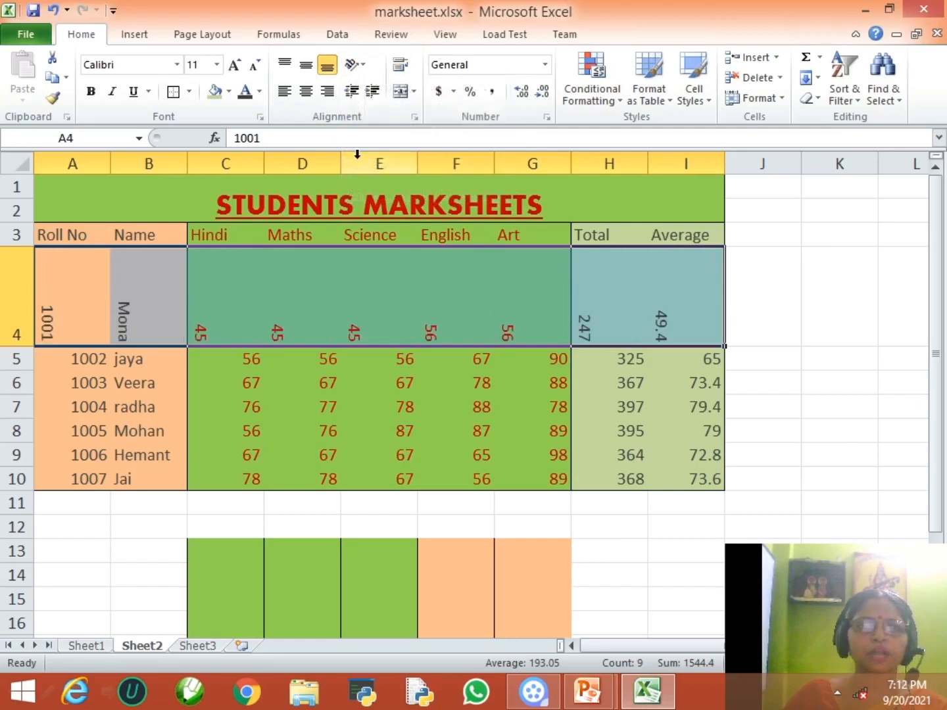
Step: Open the cell alignment settings for A4 to I4 and examine the horizontal and vertical alignment choices
{"action": "left_click", "coordinate": [364, 66]}
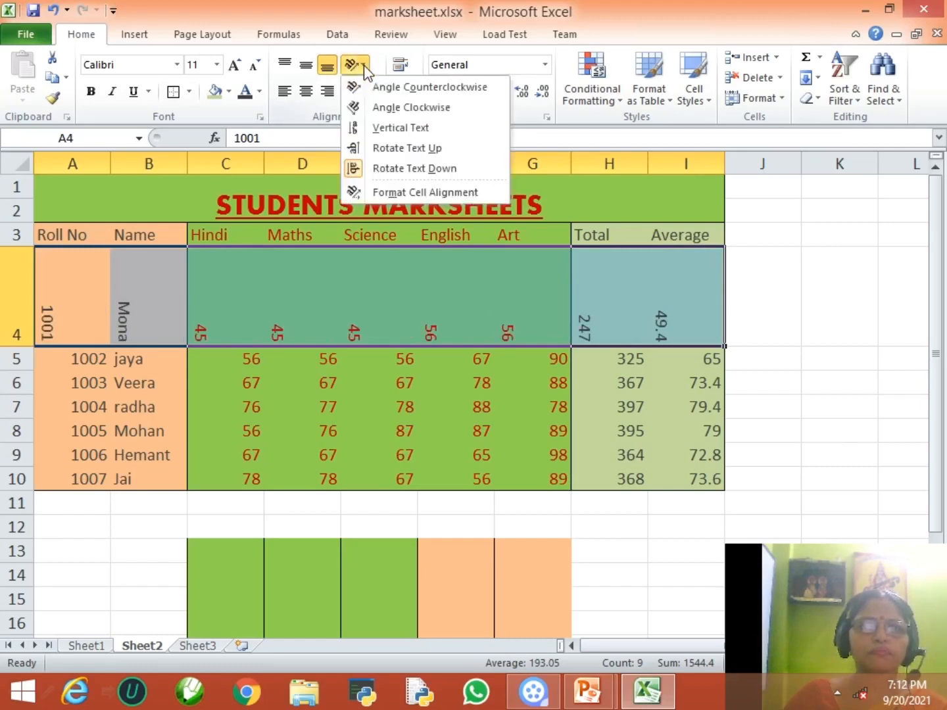
{"action": "left_click", "coordinate": [373, 191]}
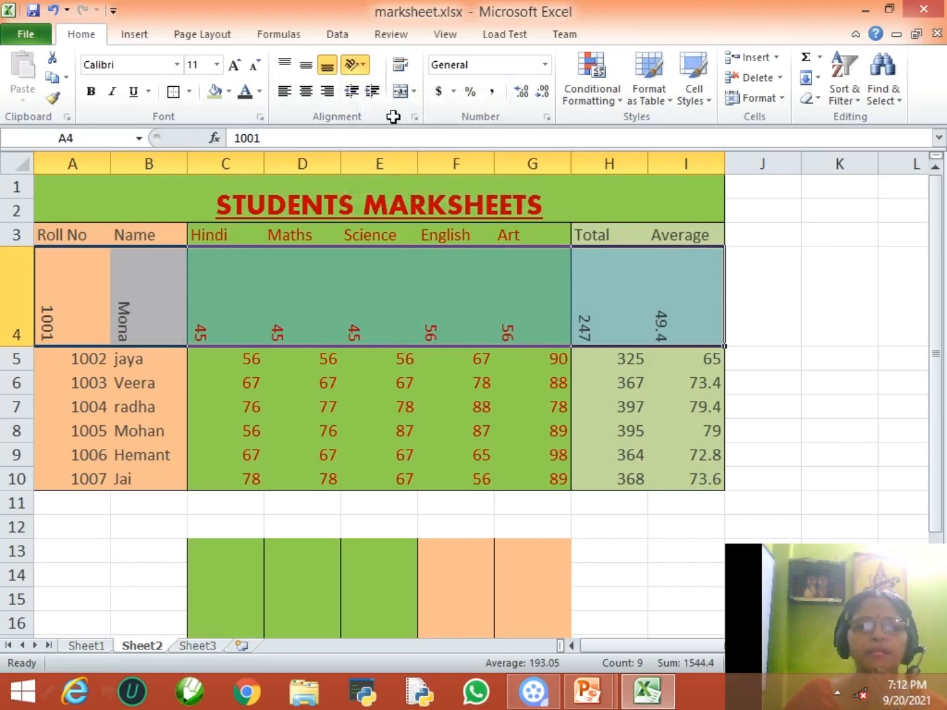
{"action": "left_click", "coordinate": [358, 65]}
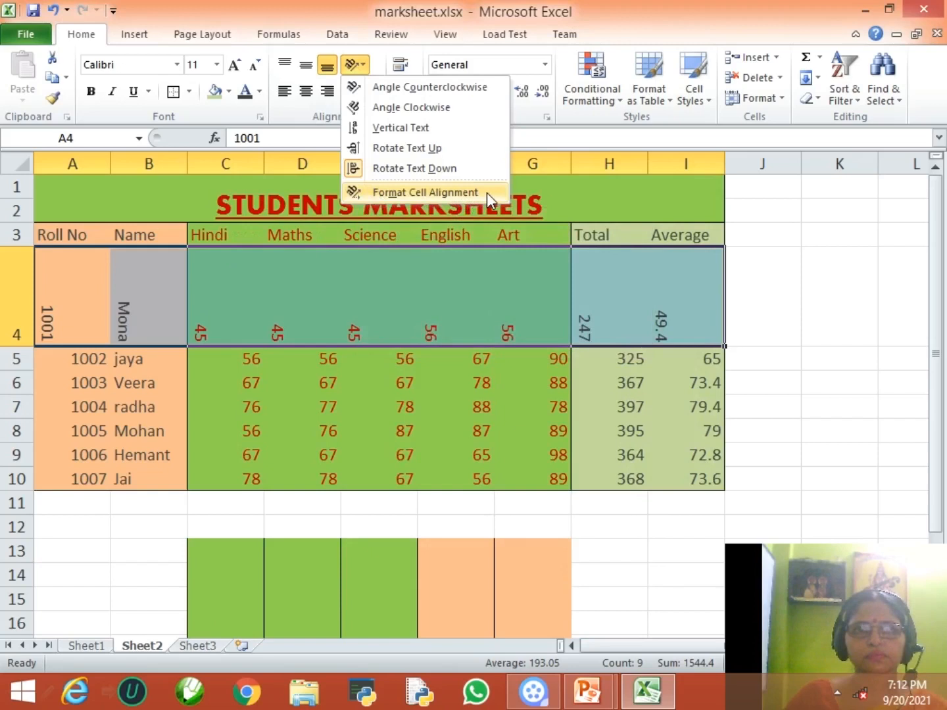
{"action": "left_click", "coordinate": [491, 192]}
{"action": "left_click_drag", "start_coordinate": [459, 178], "coordinate": [427, 141]}
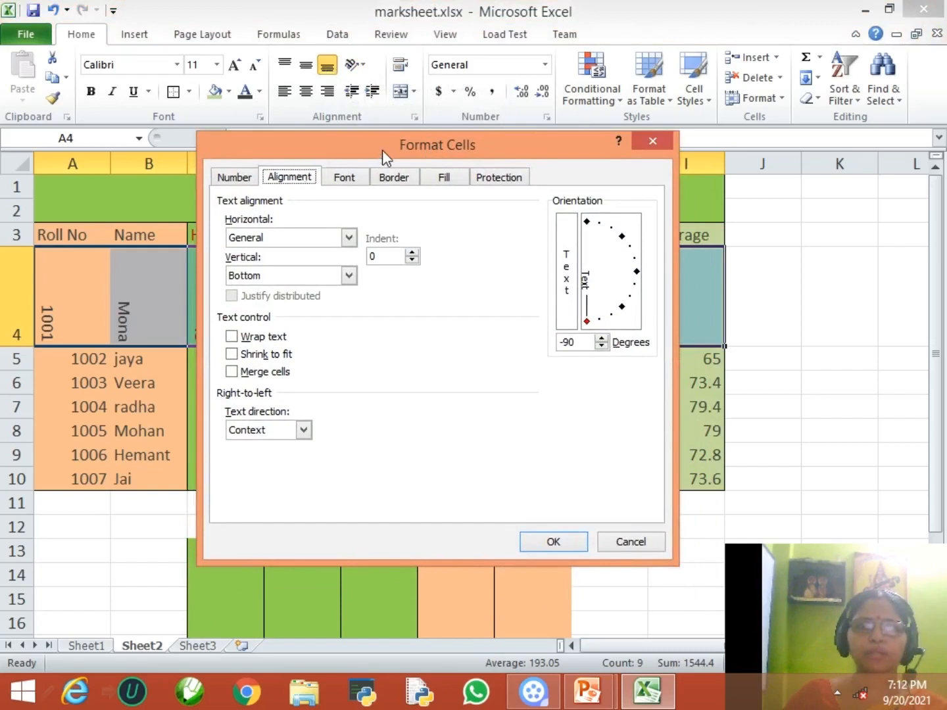
{"action": "left_click", "coordinate": [349, 238]}
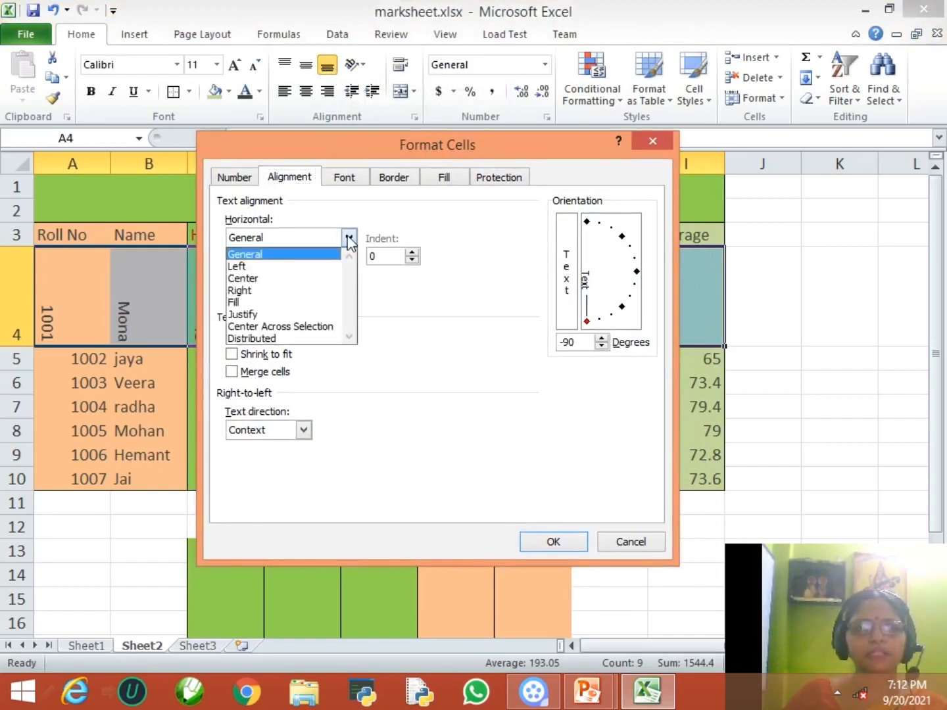
{"action": "left_click", "coordinate": [349, 239]}
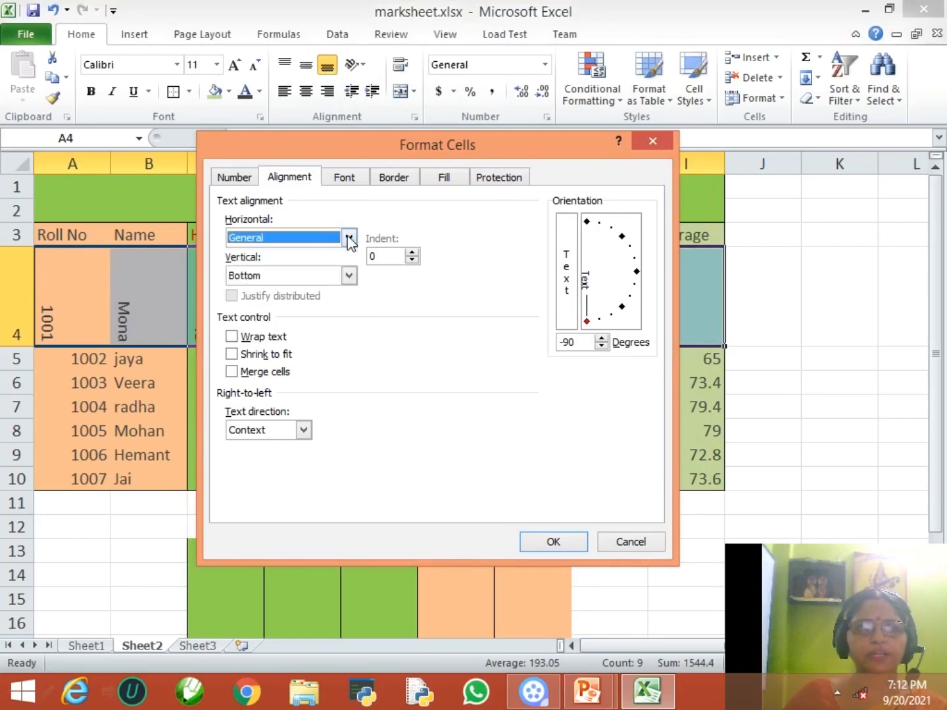
{"action": "left_click", "coordinate": [349, 276]}
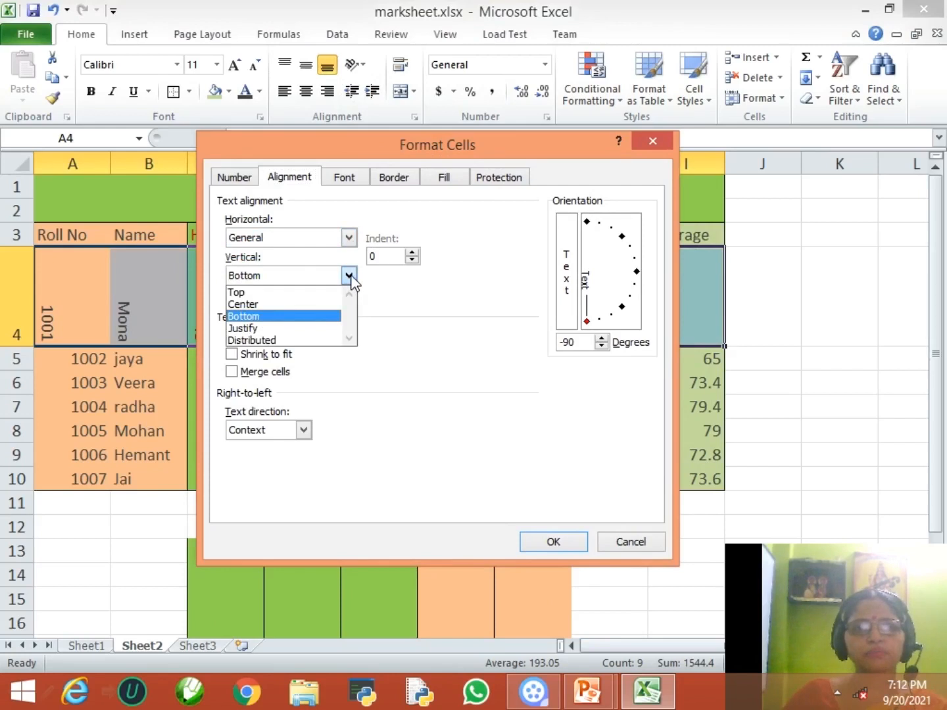
{"action": "left_click", "coordinate": [349, 277]}
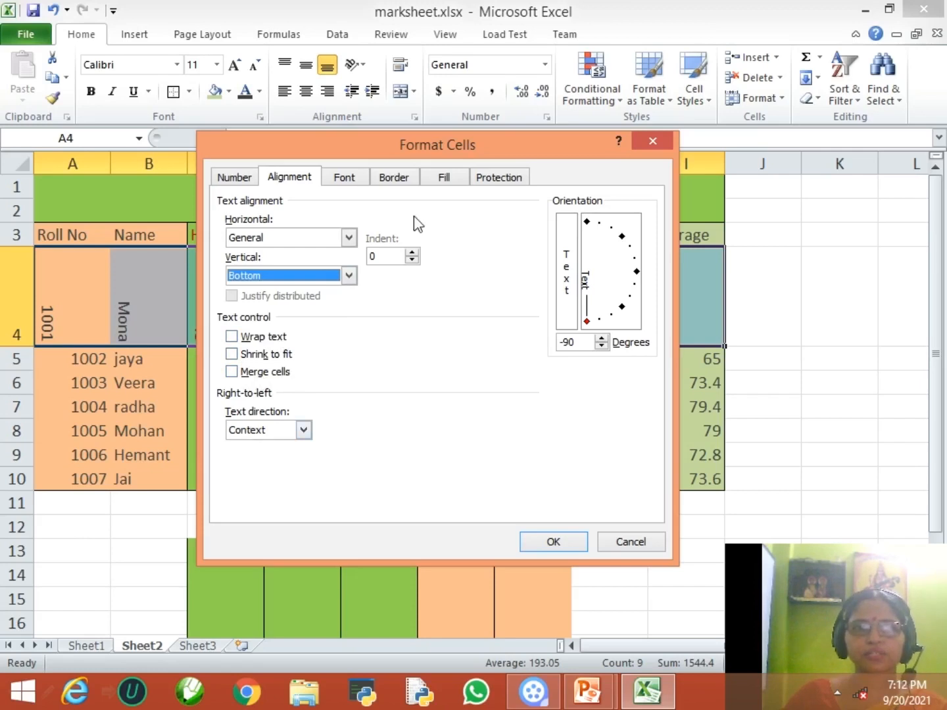
Step: Examine the number, font, border, fill and protection settings in Format Cells, and leave the dialog without applying anything
{"action": "left_click", "coordinate": [347, 181]}
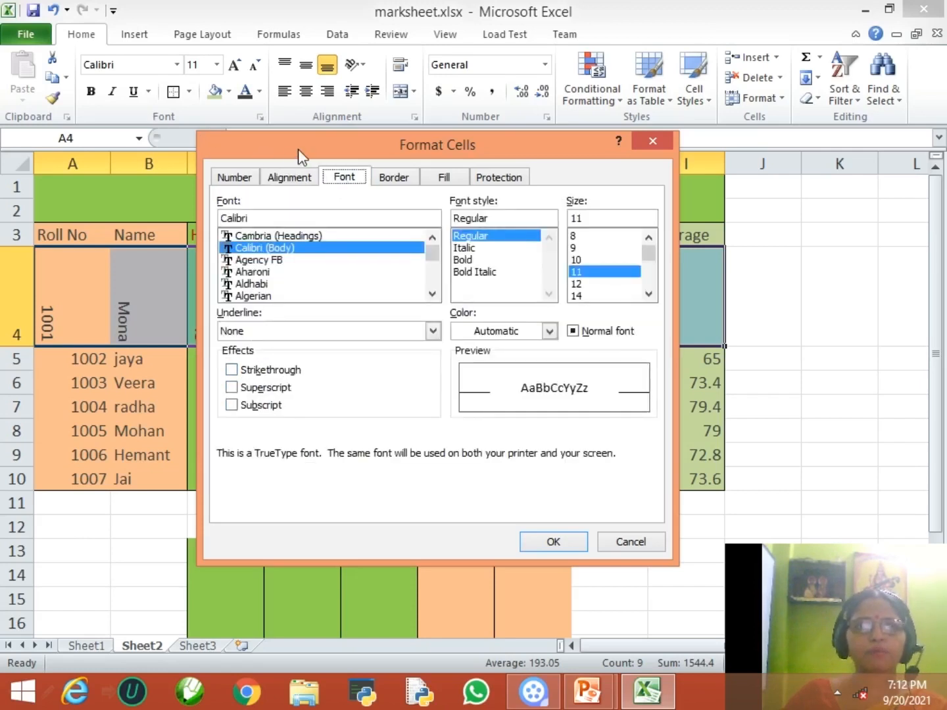
{"action": "left_click_drag", "start_coordinate": [299, 149], "coordinate": [295, 205]}
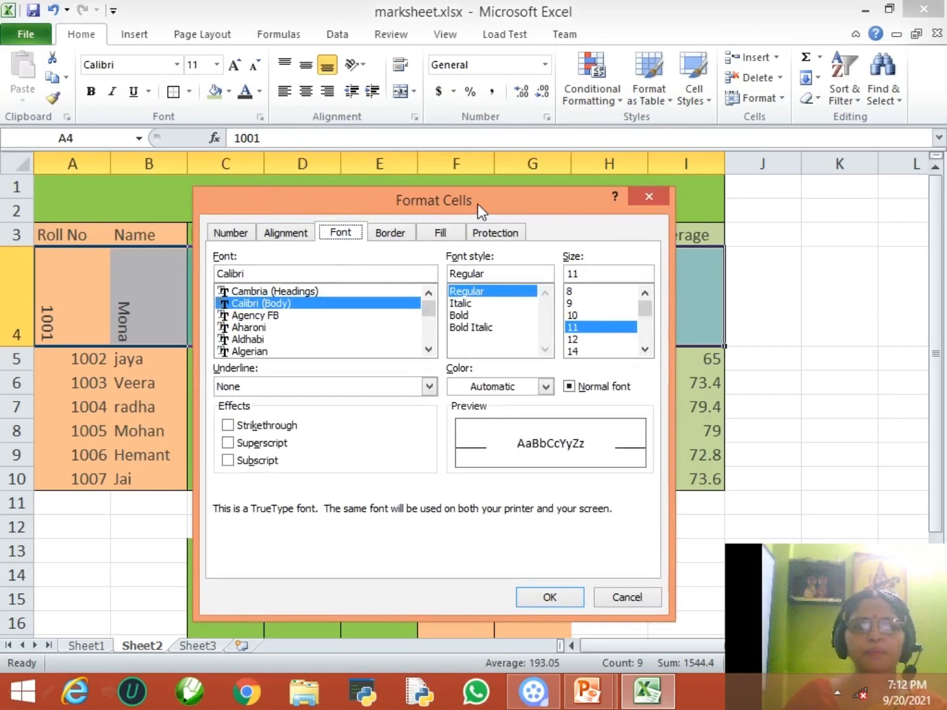
{"action": "left_click", "coordinate": [394, 239]}
{"action": "left_click", "coordinate": [455, 235]}
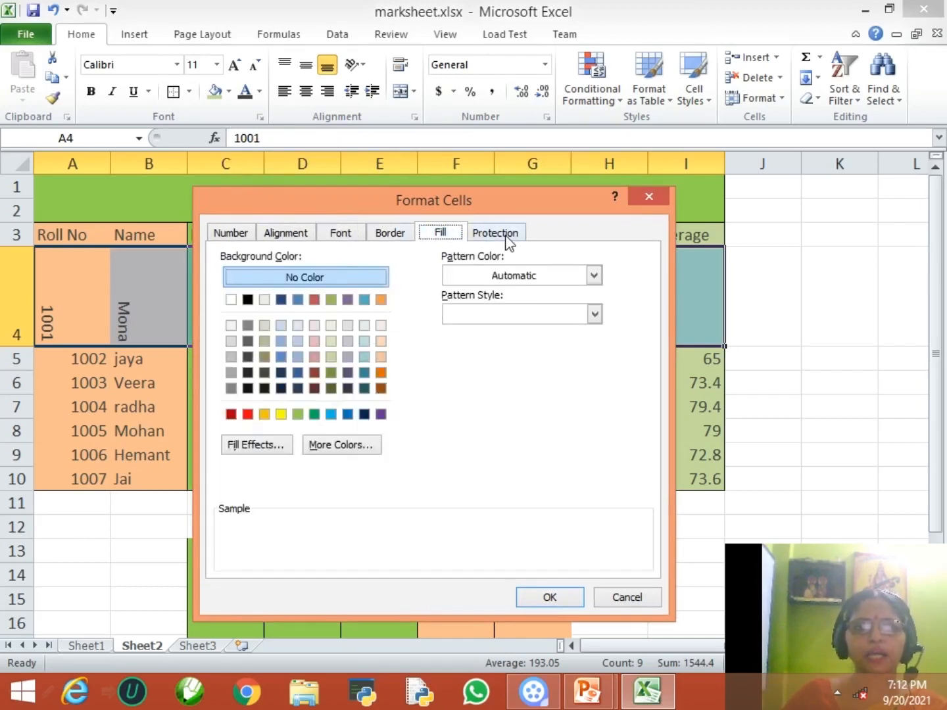
{"action": "left_click", "coordinate": [506, 237]}
{"action": "left_click", "coordinate": [435, 236]}
{"action": "left_click", "coordinate": [402, 236]}
{"action": "left_click", "coordinate": [340, 233]}
{"action": "left_click", "coordinate": [286, 235]}
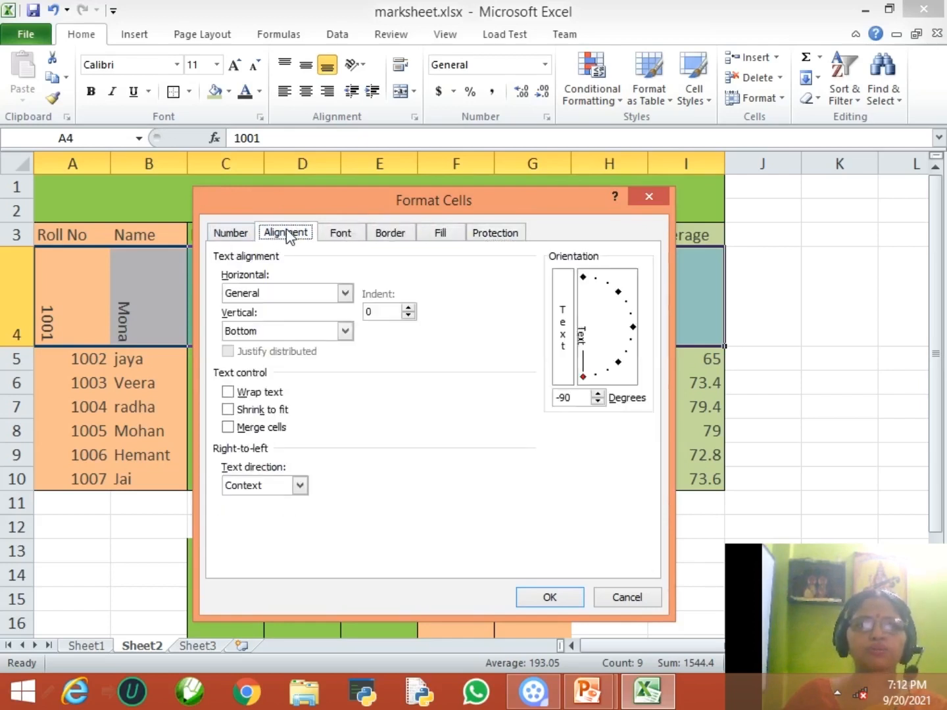
{"action": "left_click", "coordinate": [230, 236]}
{"action": "left_click", "coordinate": [338, 235]}
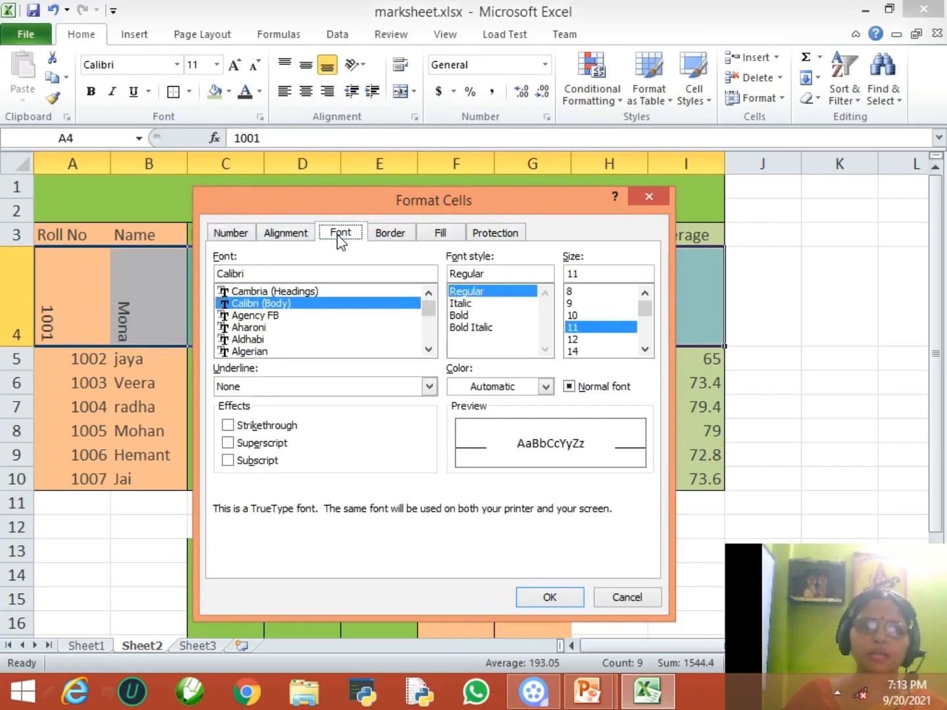
{"action": "left_click", "coordinate": [399, 236]}
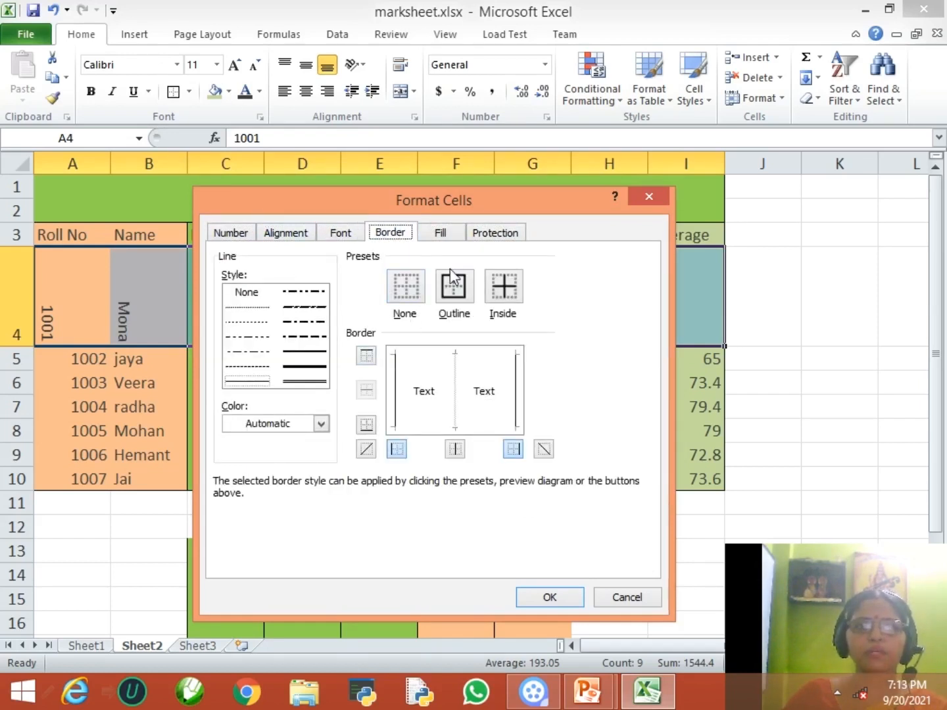
{"action": "left_click", "coordinate": [450, 235]}
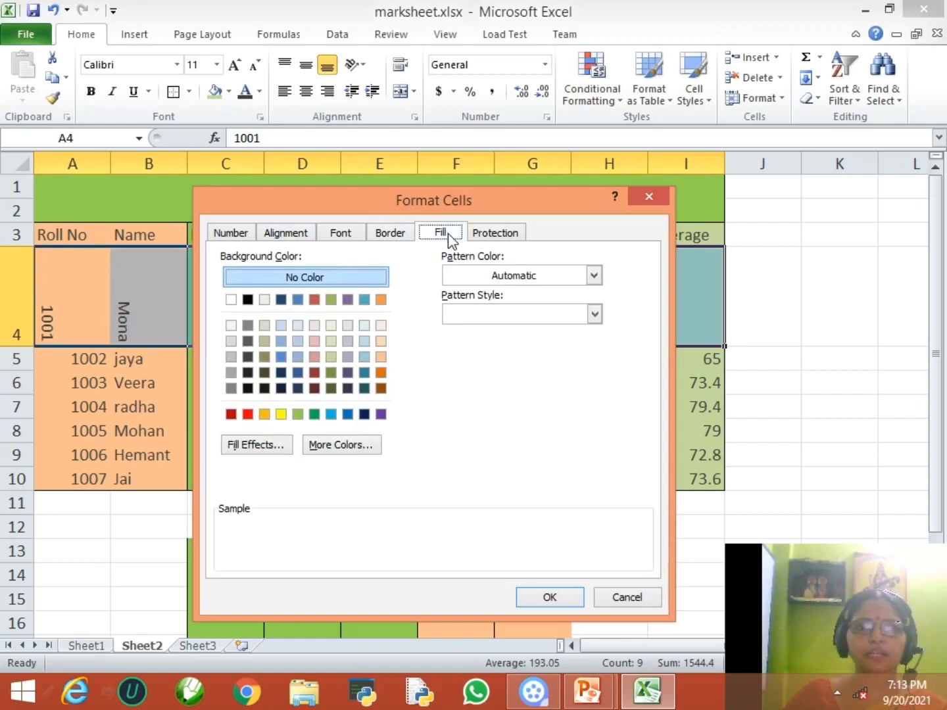
{"action": "left_click", "coordinate": [629, 603]}
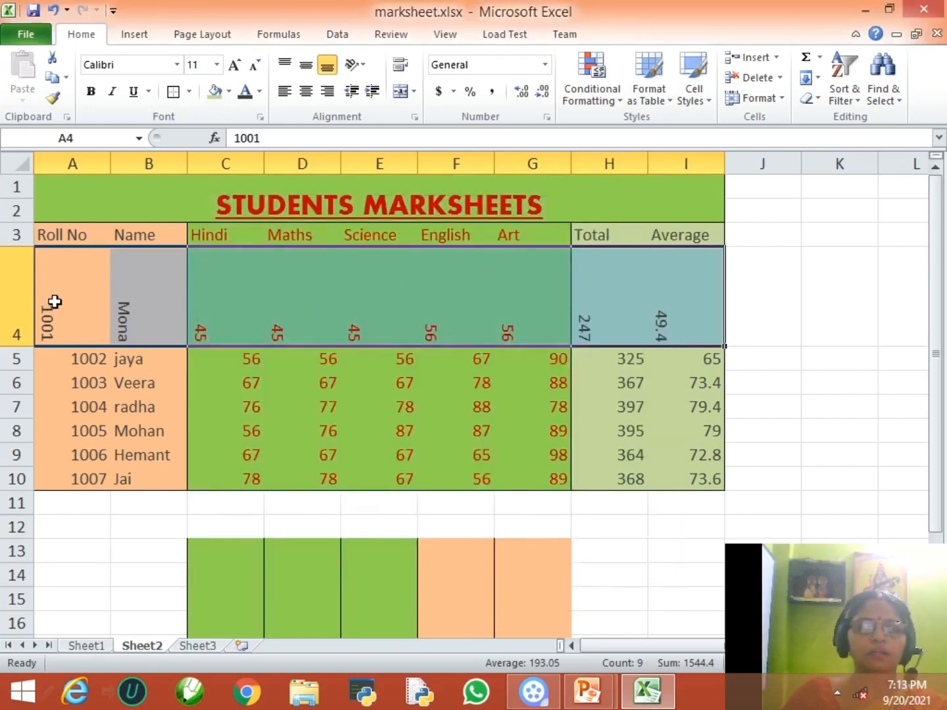
Step: Set the text orientation of A4 to I4 to 0 degrees and reduce row 4 to about 2.4 times the default row height
{"action": "left_click", "coordinate": [361, 64]}
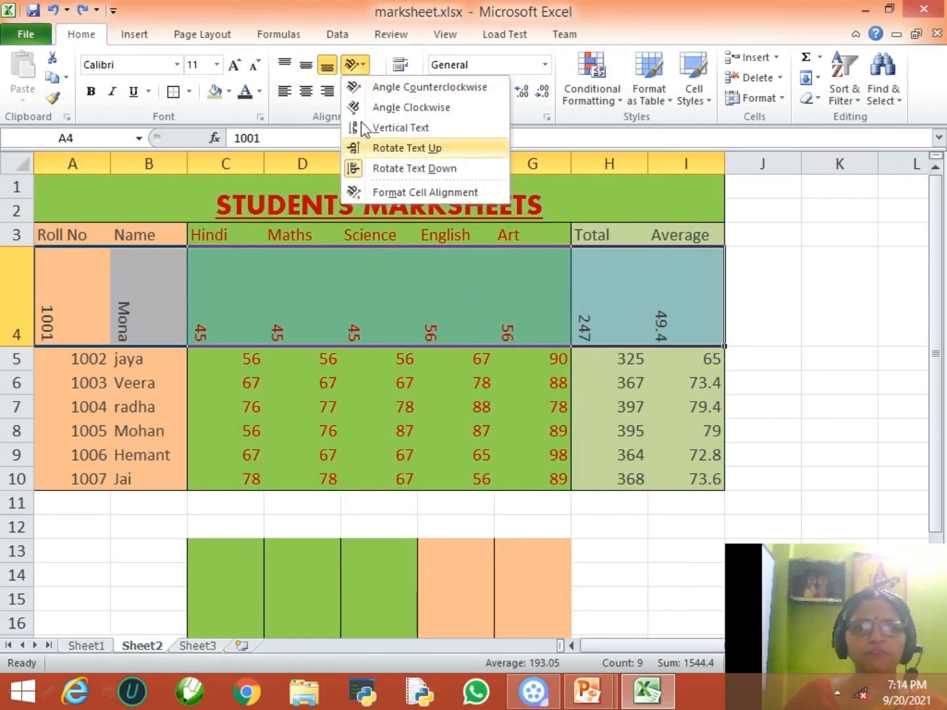
{"action": "left_click", "coordinate": [385, 193]}
{"action": "left_click_drag", "start_coordinate": [584, 380], "coordinate": [637, 333]}
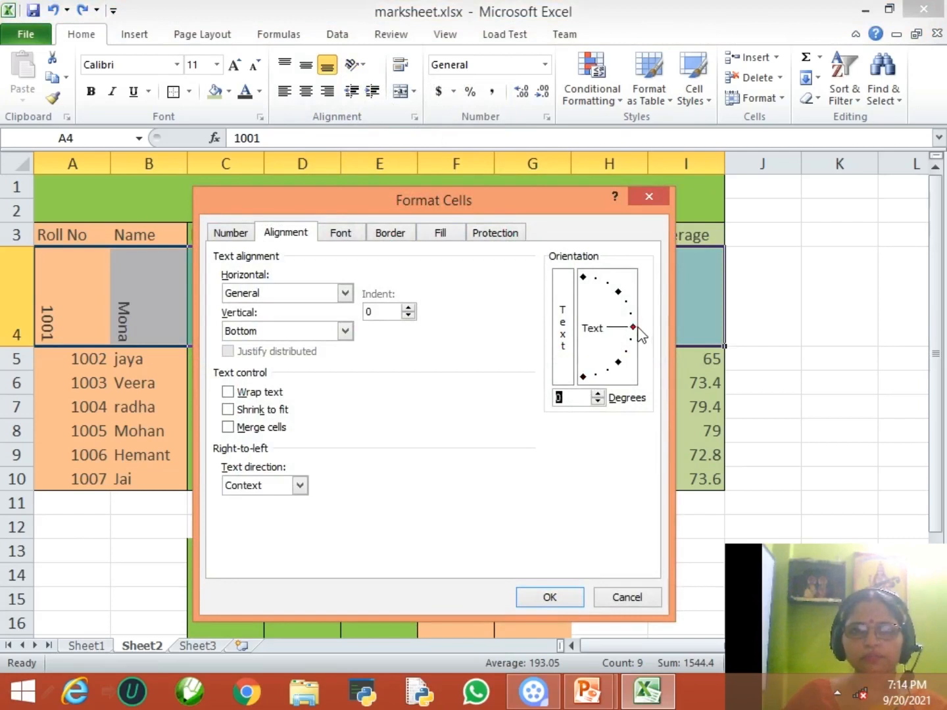
{"action": "left_click", "coordinate": [524, 595]}
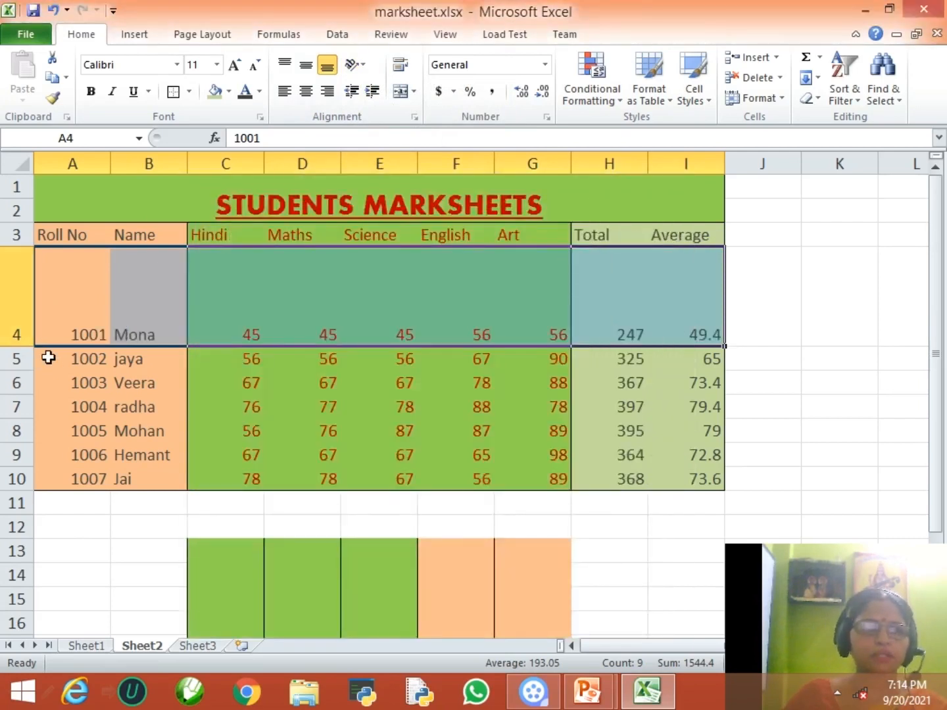
{"action": "left_click_drag", "start_coordinate": [26, 347], "coordinate": [27, 305]}
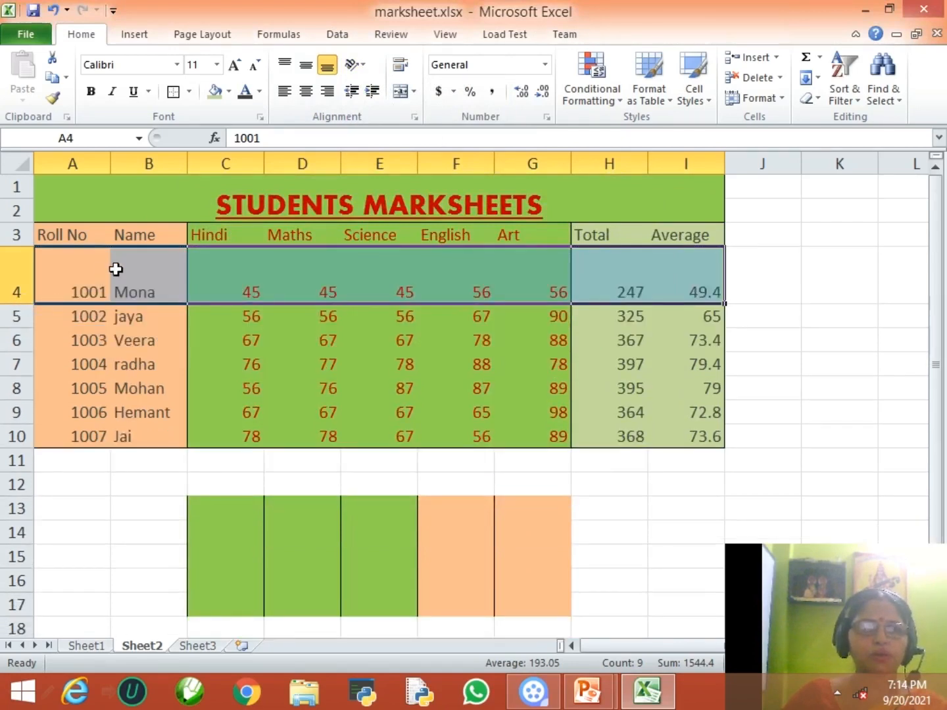
Step: Align the contents of A4 to I4 horizontally to the center, left and right in turn, ending with left alignment
{"action": "left_click", "coordinate": [307, 98]}
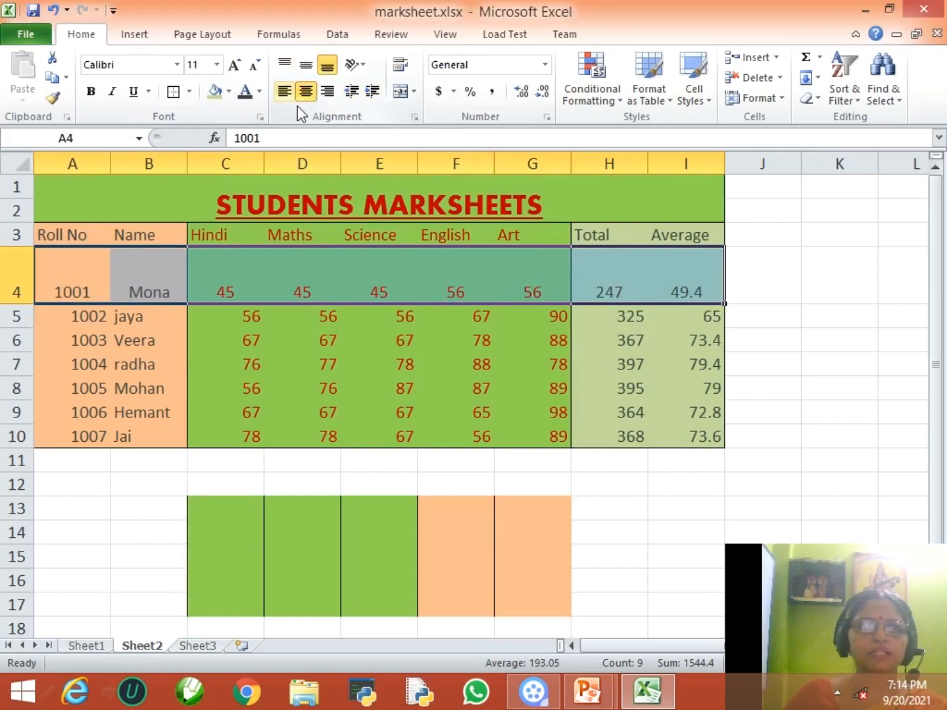
{"action": "left_click", "coordinate": [288, 96]}
{"action": "left_click", "coordinate": [329, 94]}
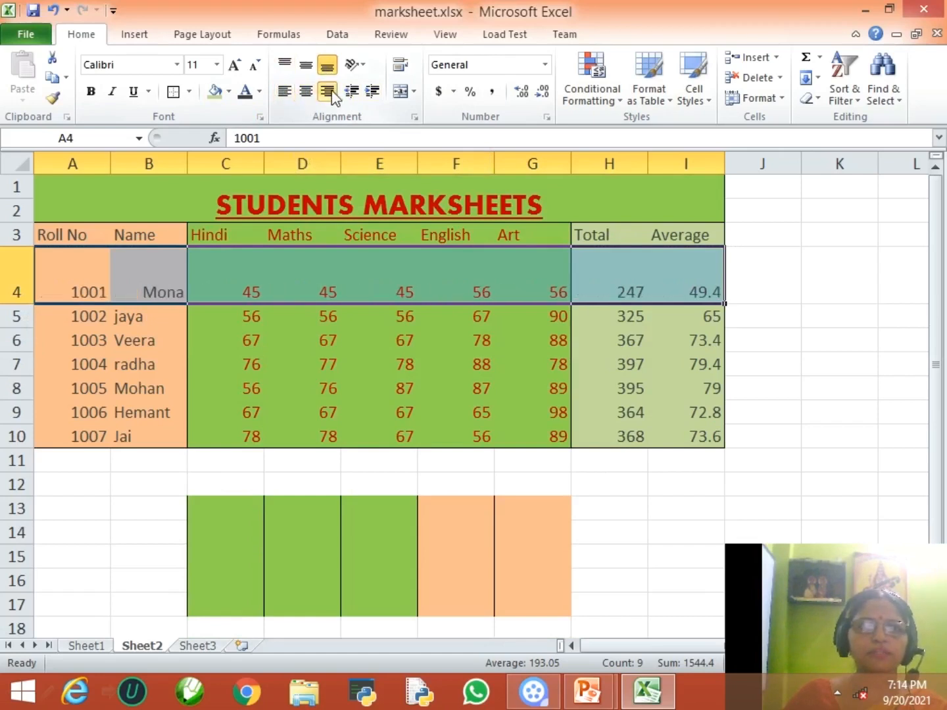
{"action": "left_click", "coordinate": [285, 94]}
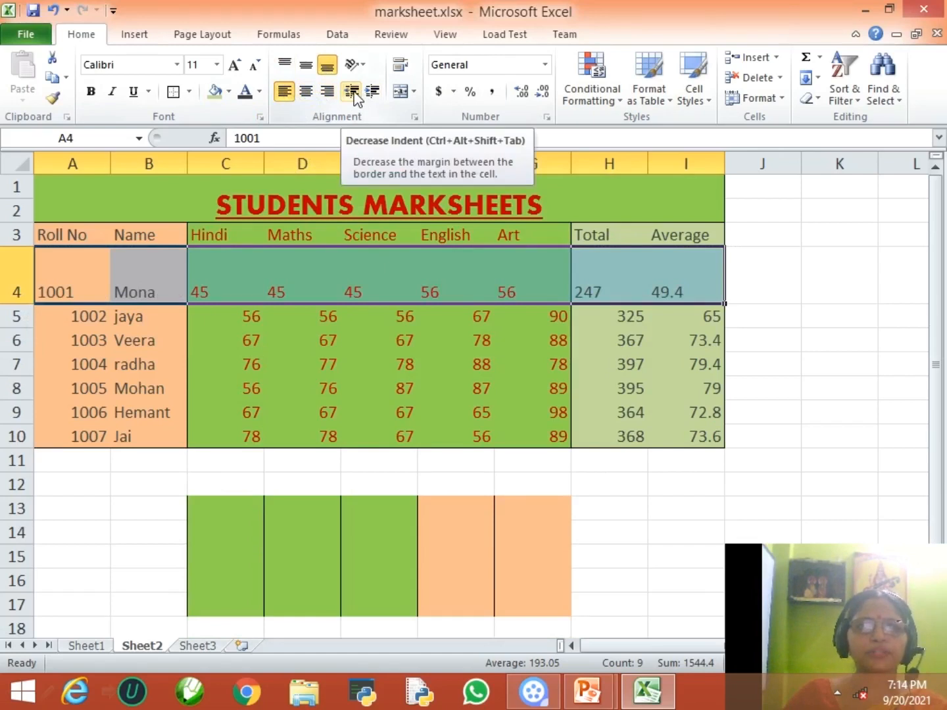
Step: Increase the indent of A4 to I4 by two levels, and decrease it back to no indent
{"action": "left_click", "coordinate": [372, 92]}
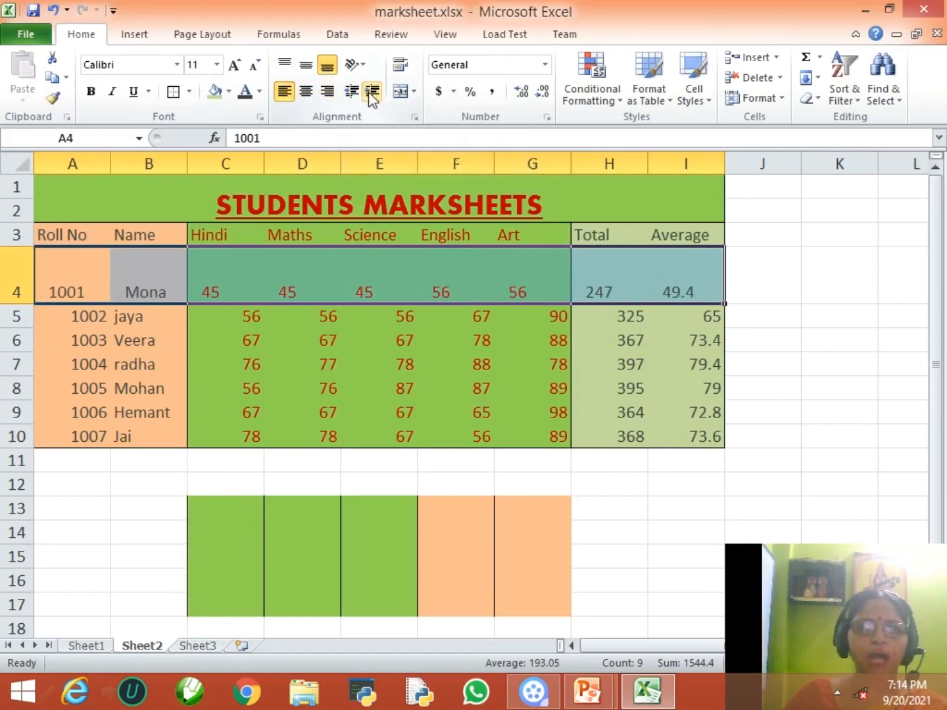
{"action": "left_click", "coordinate": [369, 92]}
{"action": "left_click", "coordinate": [349, 98]}
{"action": "left_click", "coordinate": [350, 98]}
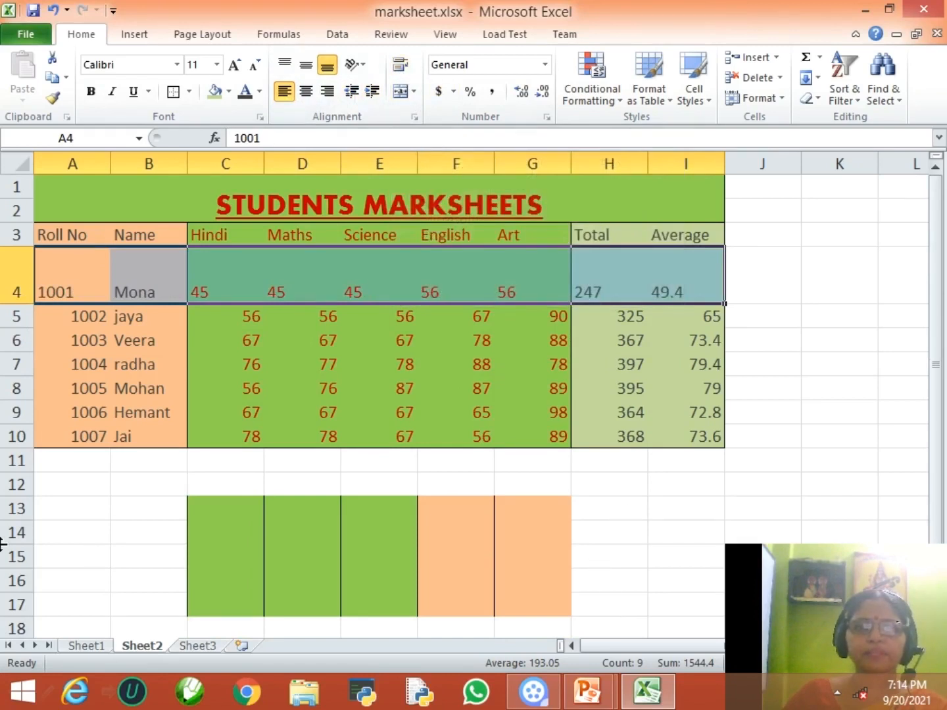
Step: Enter "hello I am fine" in A14 and wrap the text within the cell
{"action": "left_click", "coordinate": [56, 534]}
{"action": "type", "text": "h"}
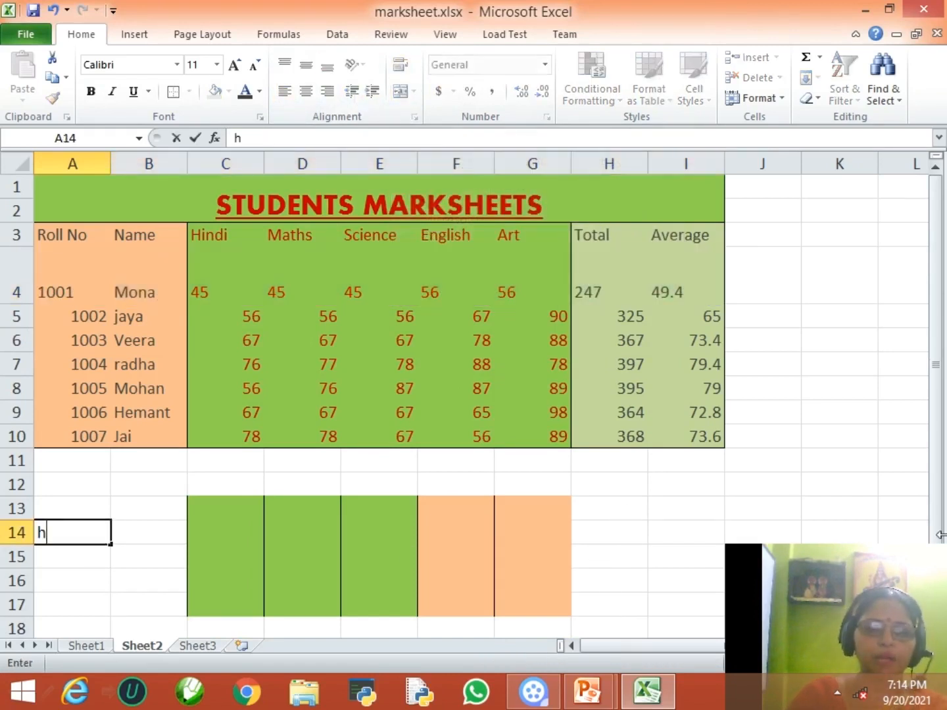
{"action": "type", "text": "ello"}
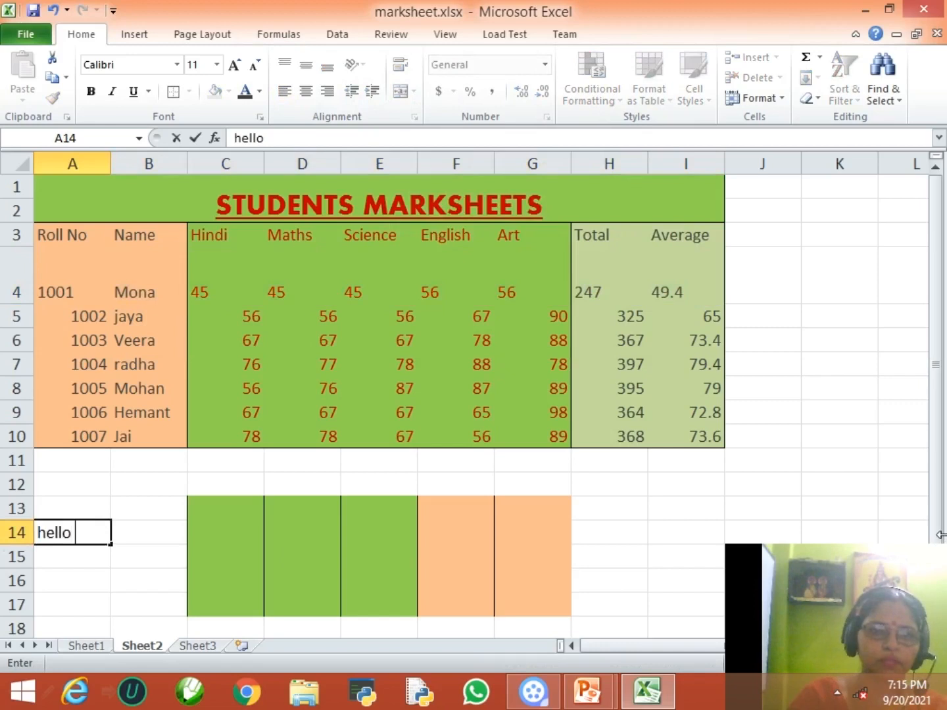
{"action": "type", "text": " I am fine"}
{"action": "key", "text": "Return"}
{"action": "key", "text": "Up"}
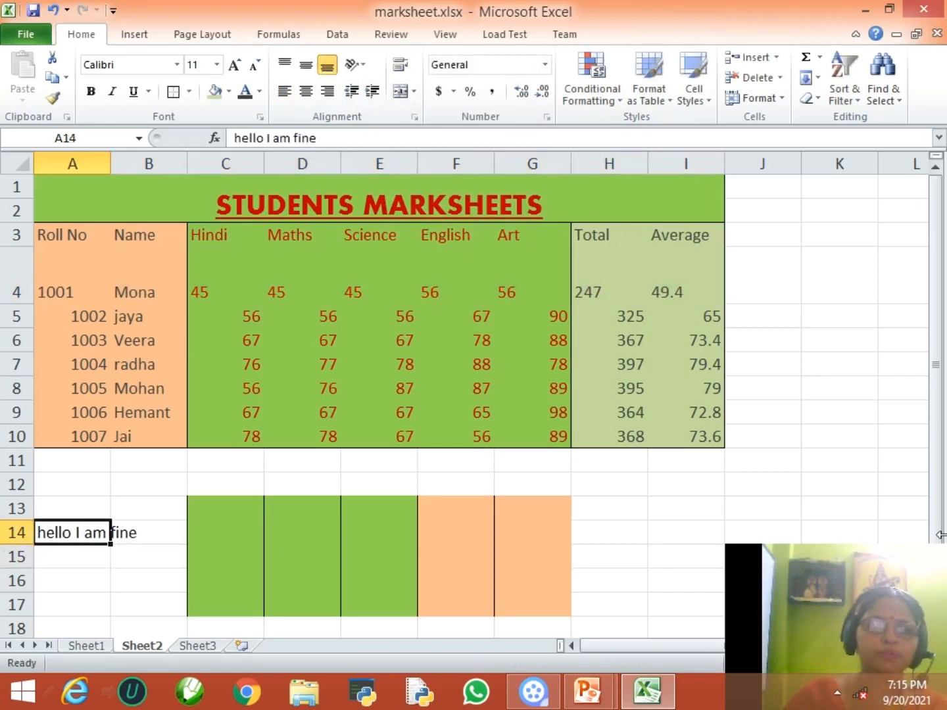
{"action": "left_click", "coordinate": [398, 66]}
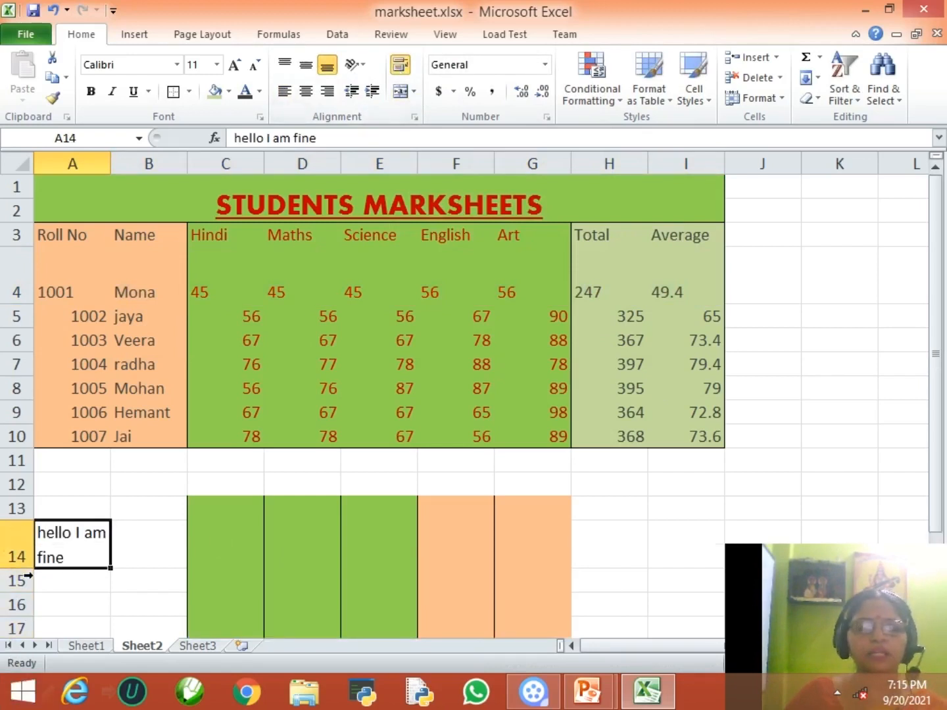
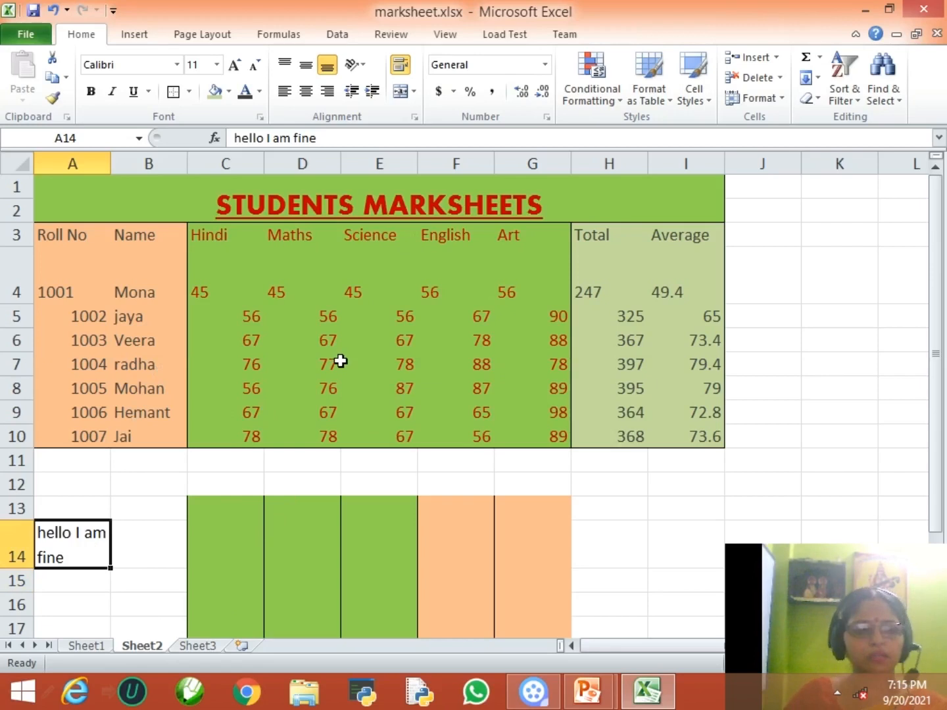
Step: Undo the A14 entry, the alignment, orientation and height changes in row 4, and the formatting copied below the table
{"action": "key", "text": "ctrl+z"}
{"action": "key", "text": "ctrl+z"}
{"action": "key", "text": "ctrl+z"}
{"action": "key", "text": "ctrl+z"}
{"action": "key", "text": "ctrl+z"}
{"action": "key", "text": "ctrl+z"}
{"action": "key", "text": "ctrl+z"}
{"action": "key", "text": "ctrl+z"}
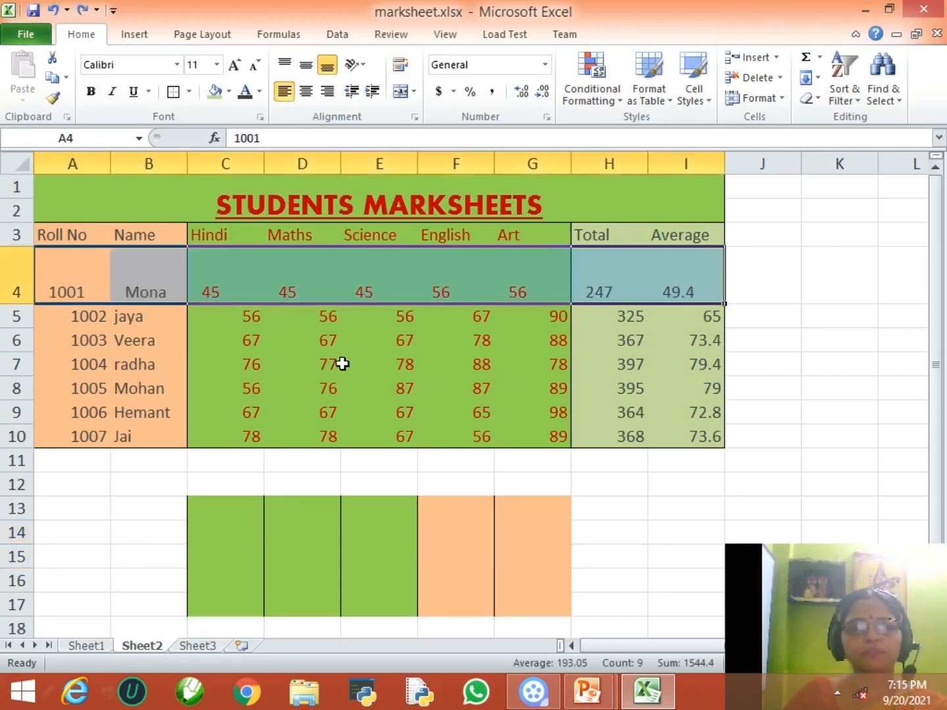
{"action": "key", "text": "ctrl+z"}
{"action": "key", "text": "ctrl+z"}
{"action": "key", "text": "ctrl+z"}
{"action": "key", "text": "ctrl+z"}
{"action": "key", "text": "ctrl+z"}
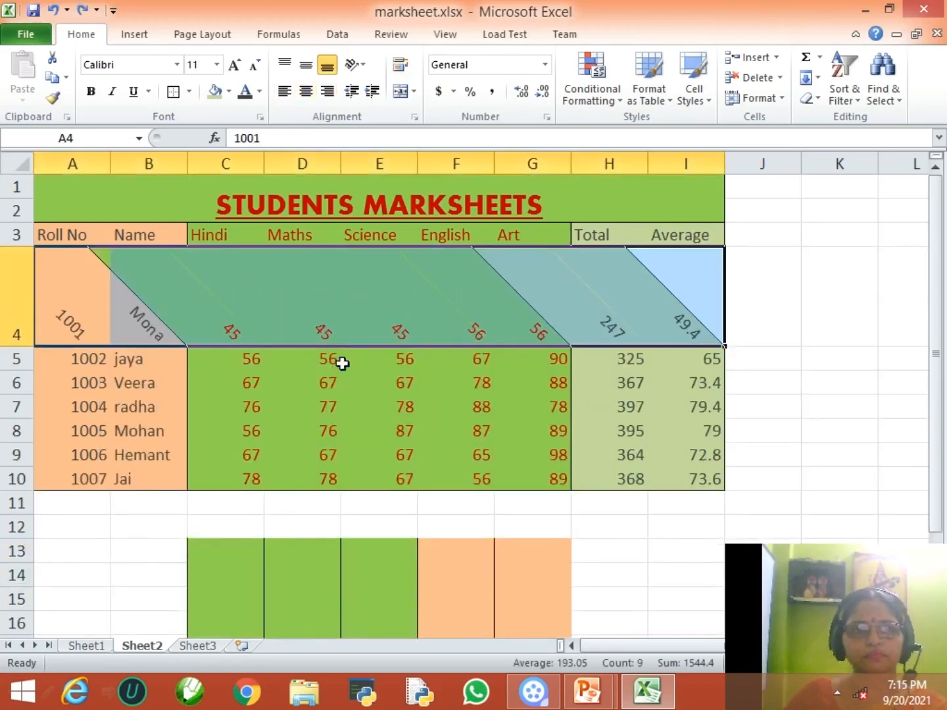
{"action": "key", "text": "ctrl+z"}
{"action": "key", "text": "ctrl+z"}
{"action": "key", "text": "ctrl+z"}
{"action": "key", "text": "ctrl+z"}
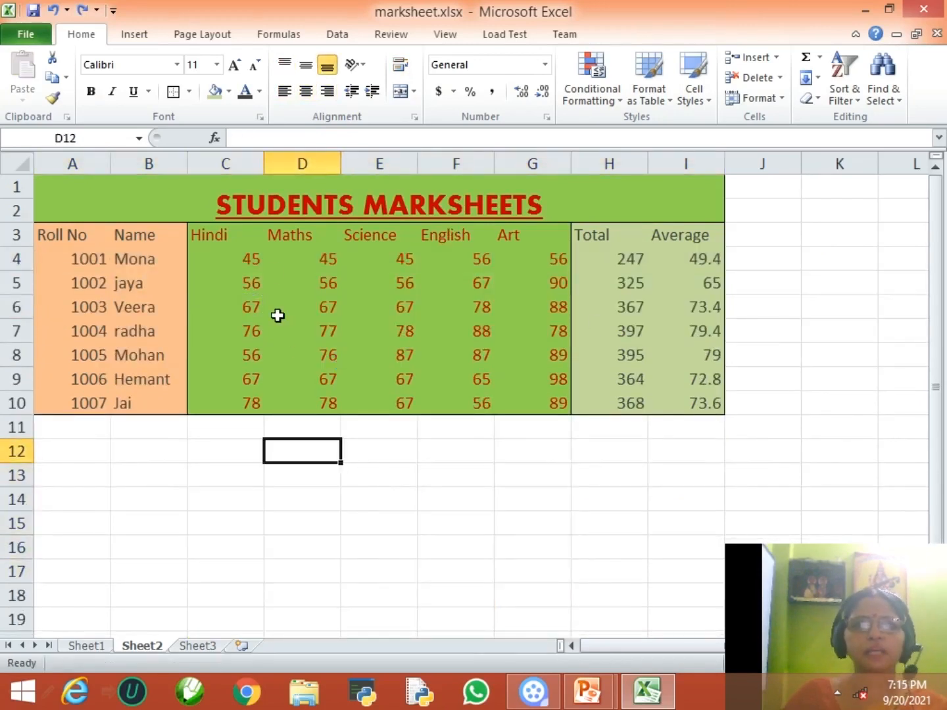
Step: Apply the Accounting, Number and General formats in turn to the marks in C4 to G10, and look over the accounting currency choices
{"action": "left_click_drag", "start_coordinate": [247, 263], "coordinate": [510, 398]}
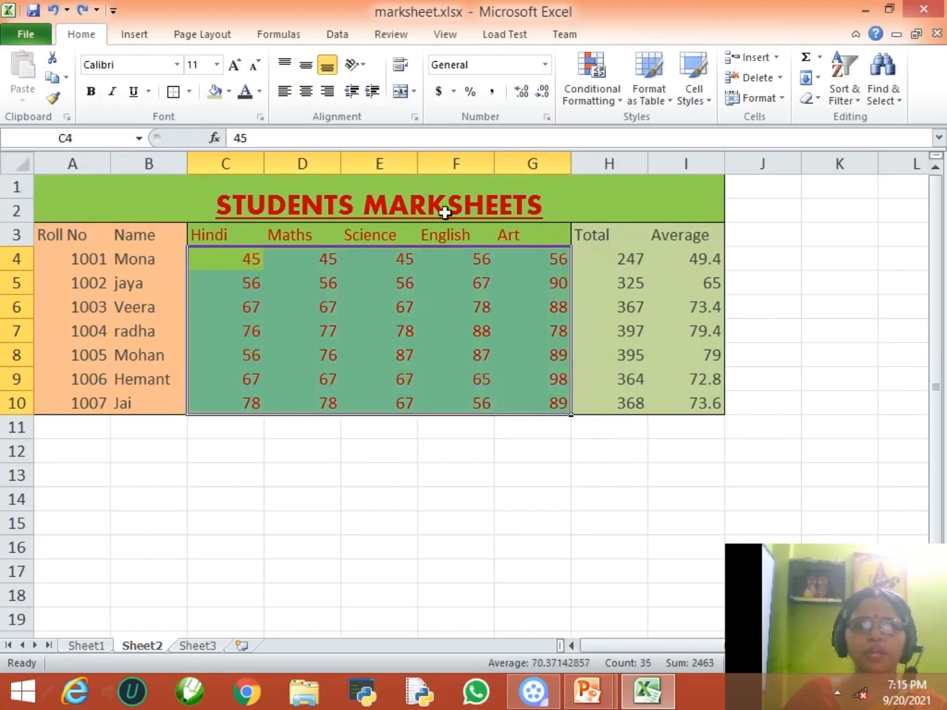
{"action": "left_click", "coordinate": [546, 65]}
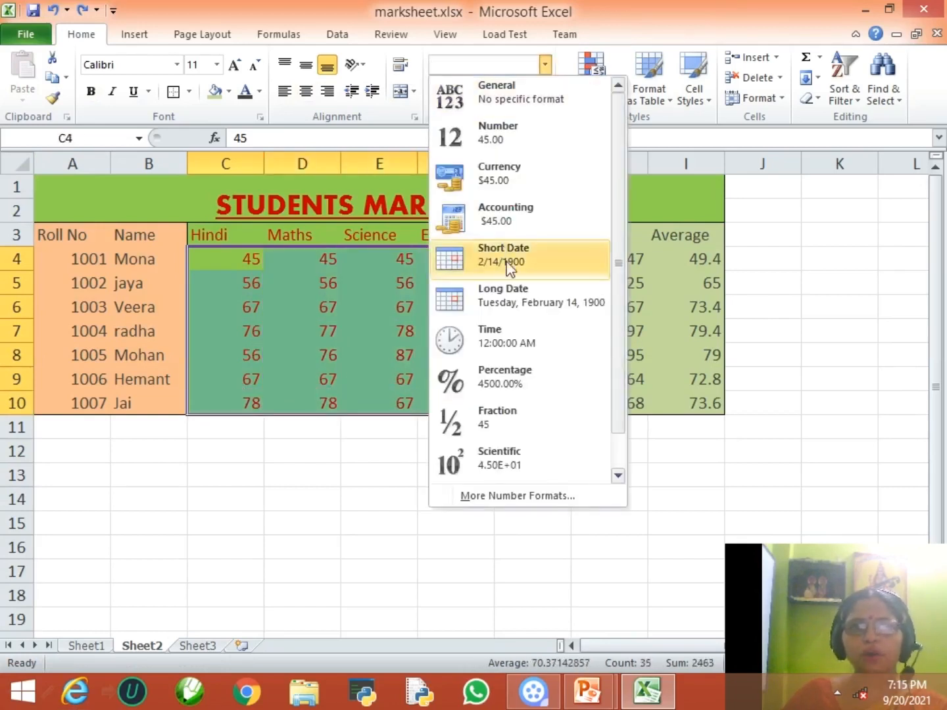
{"action": "left_click", "coordinate": [530, 216]}
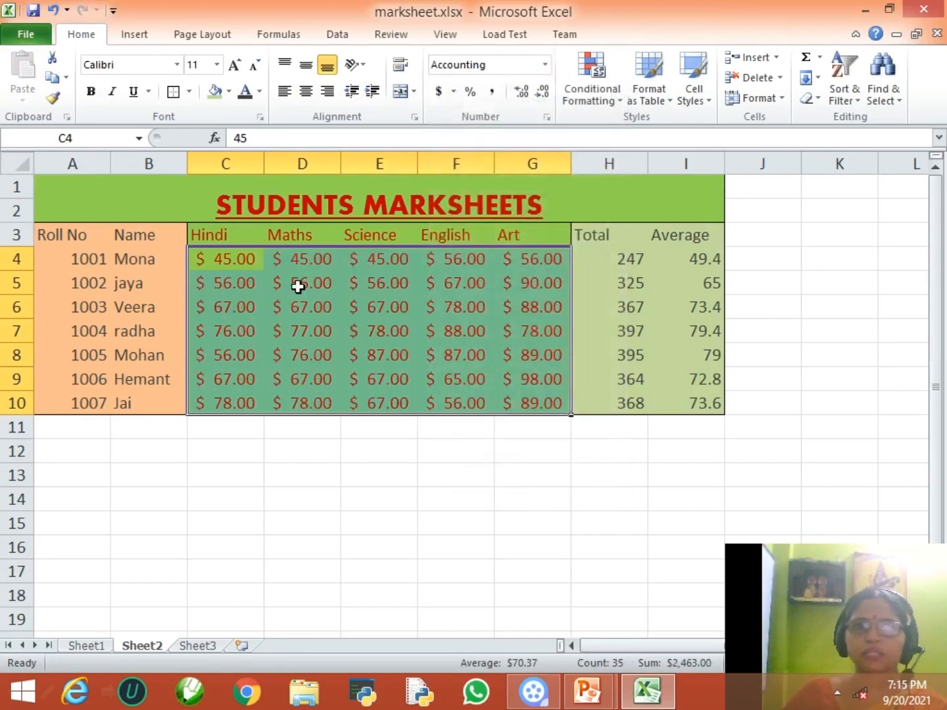
{"action": "left_click", "coordinate": [545, 66]}
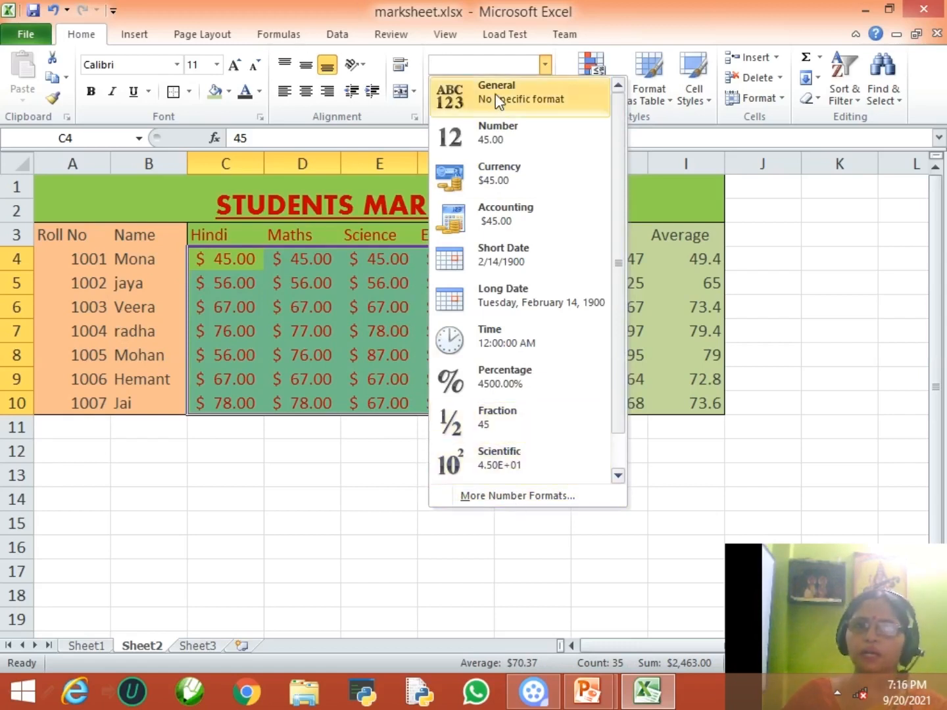
{"action": "left_click", "coordinate": [510, 138]}
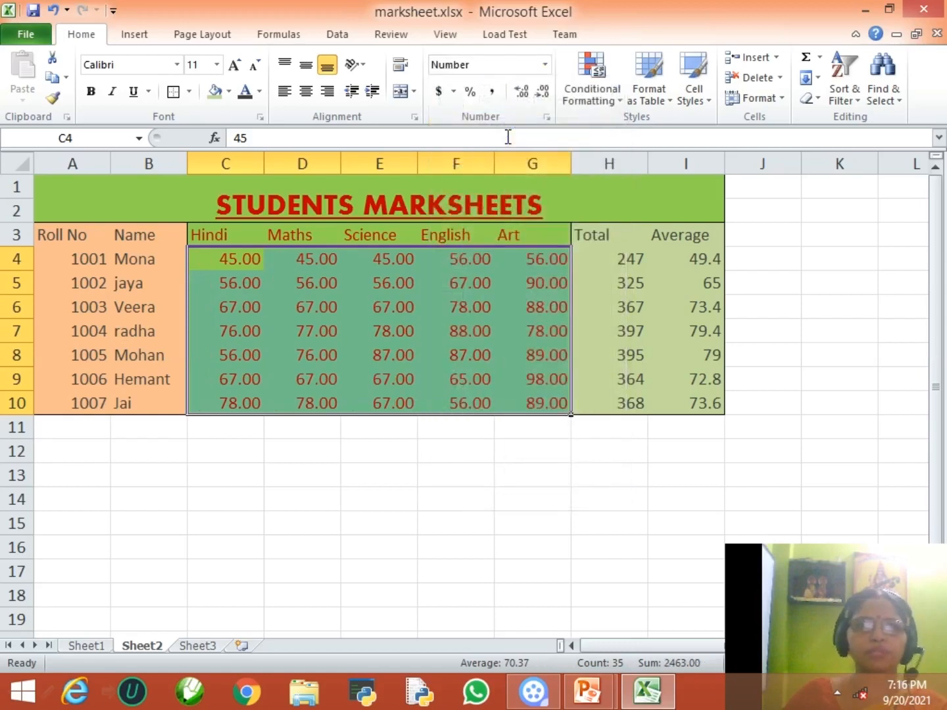
{"action": "left_click", "coordinate": [545, 65]}
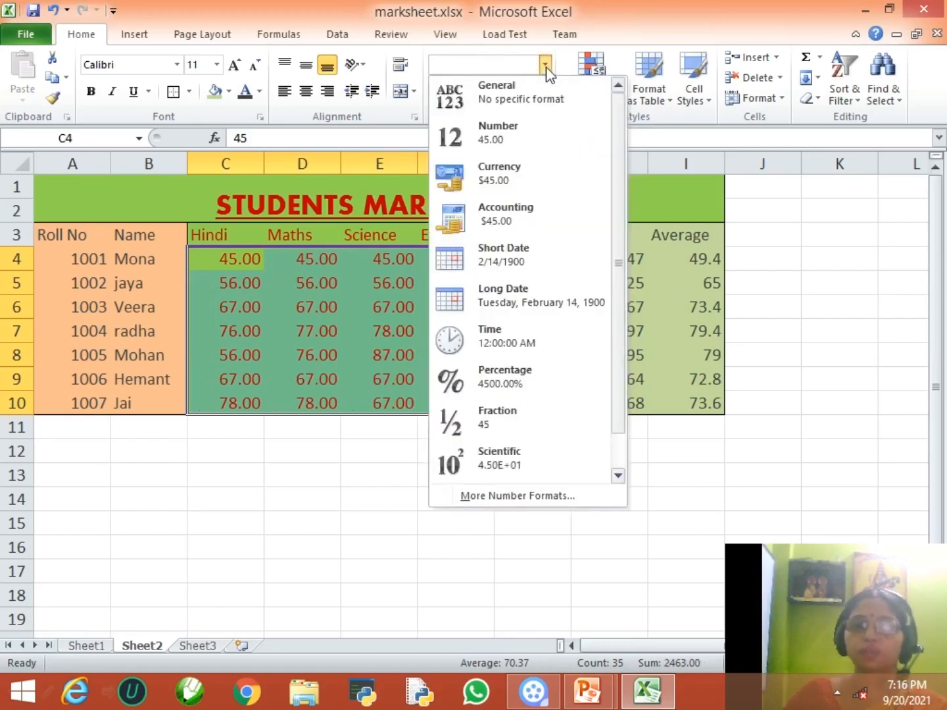
{"action": "left_click", "coordinate": [485, 103]}
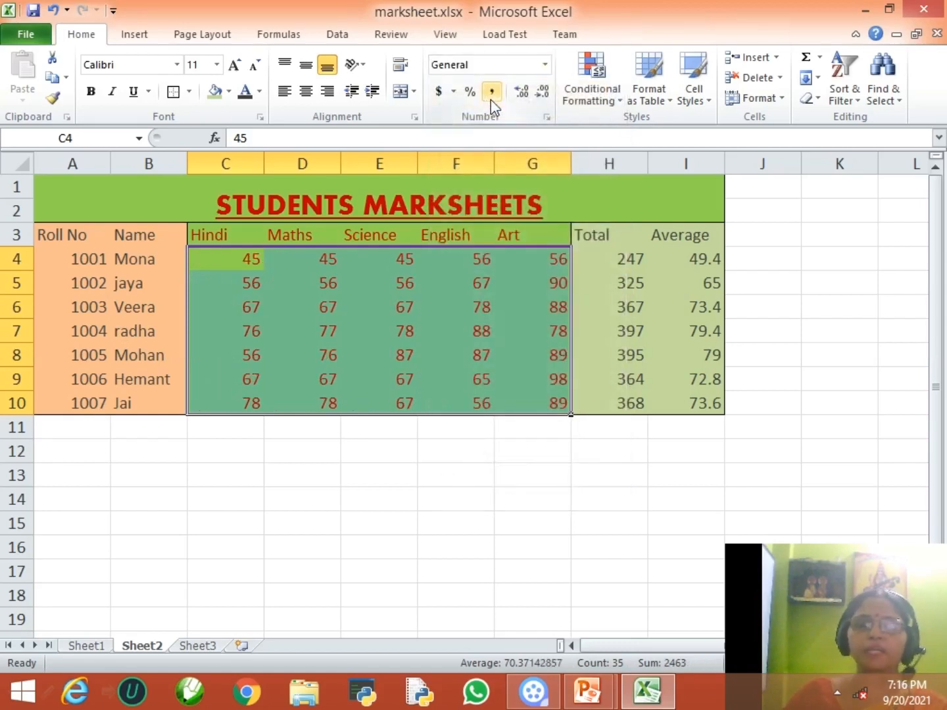
{"action": "left_click", "coordinate": [453, 94]}
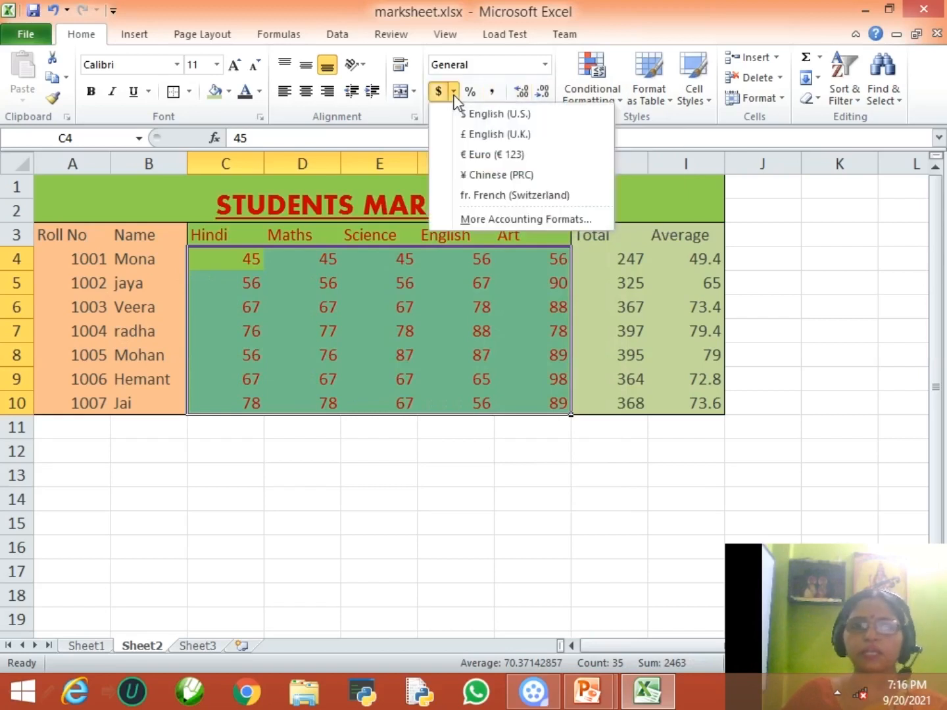
{"action": "left_click", "coordinate": [358, 263]}
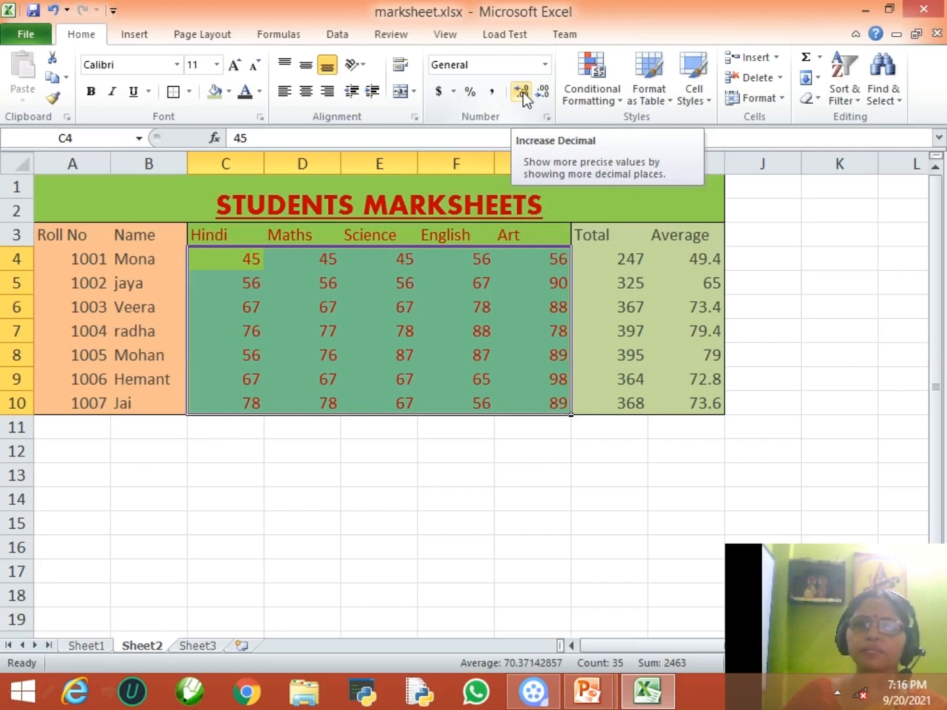
Step: Increase and reduce the decimal places of the averages in I4 to I10, ending with no decimals
{"action": "left_click", "coordinate": [675, 333]}
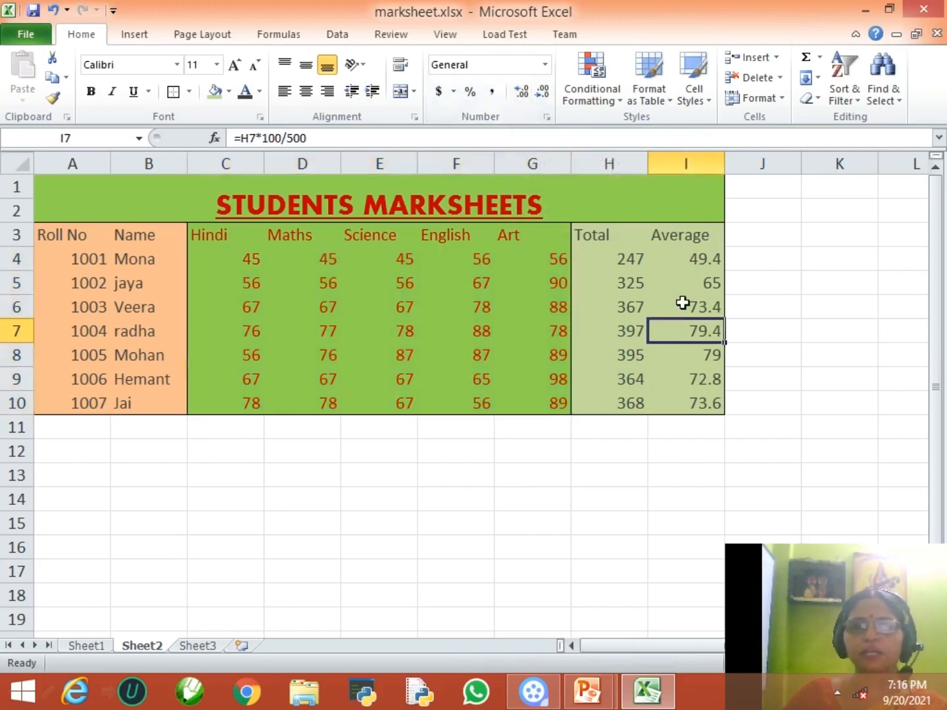
{"action": "left_click_drag", "start_coordinate": [688, 260], "coordinate": [683, 396]}
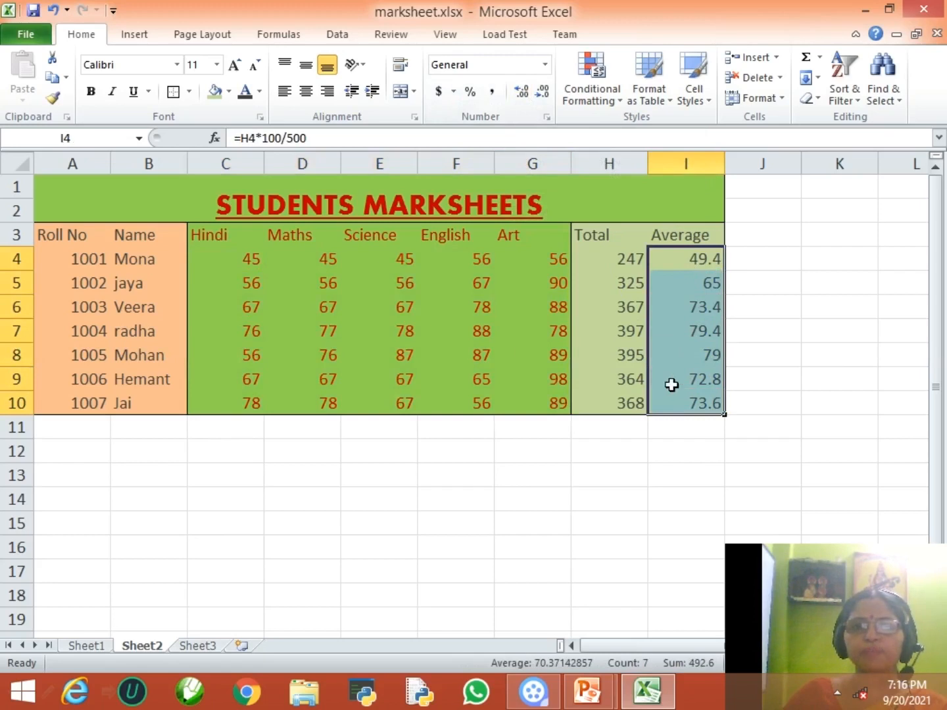
{"action": "left_click", "coordinate": [517, 96]}
{"action": "left_click", "coordinate": [546, 92]}
{"action": "left_click", "coordinate": [546, 92]}
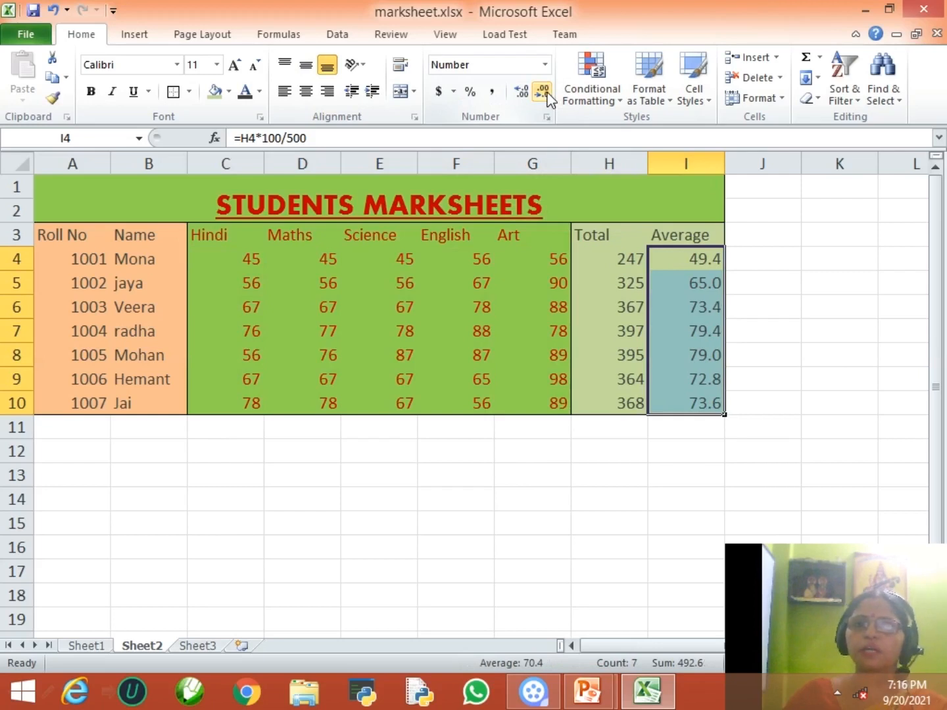
{"action": "left_click", "coordinate": [544, 93]}
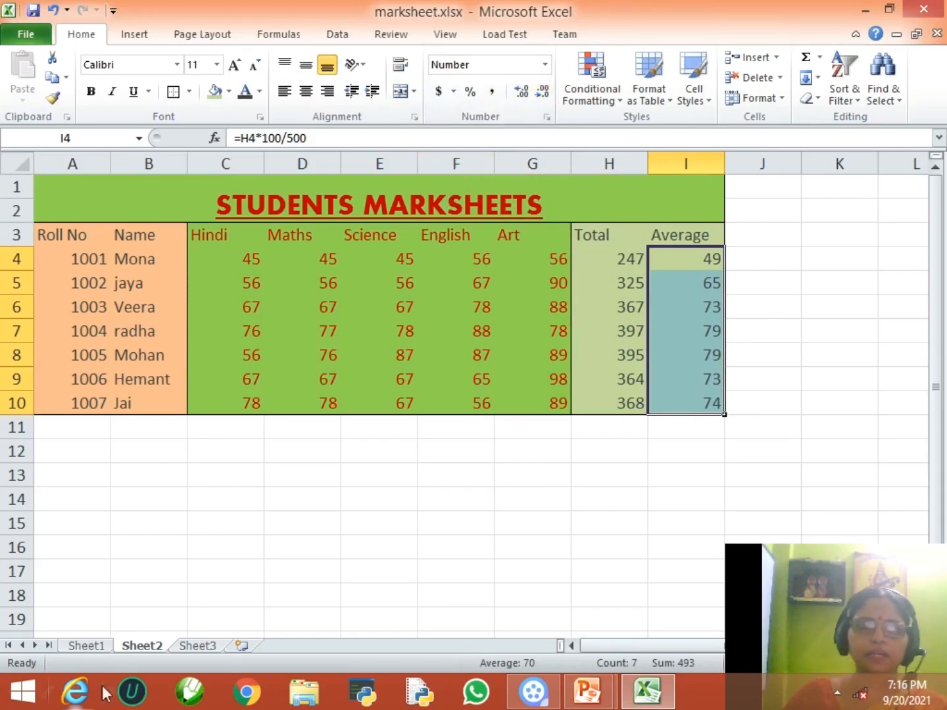
{"action": "left_click", "coordinate": [452, 462]}
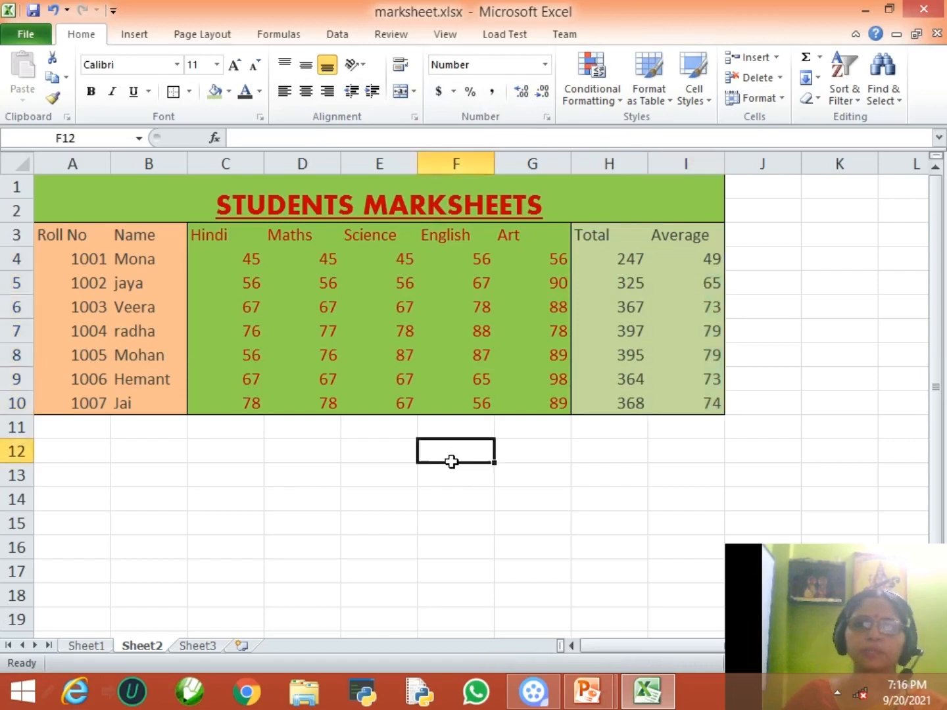
Step: Copy A3 to G10, from Roll No through Art, and paste it into Sheet3 starting at A1
{"action": "left_click", "coordinate": [236, 430]}
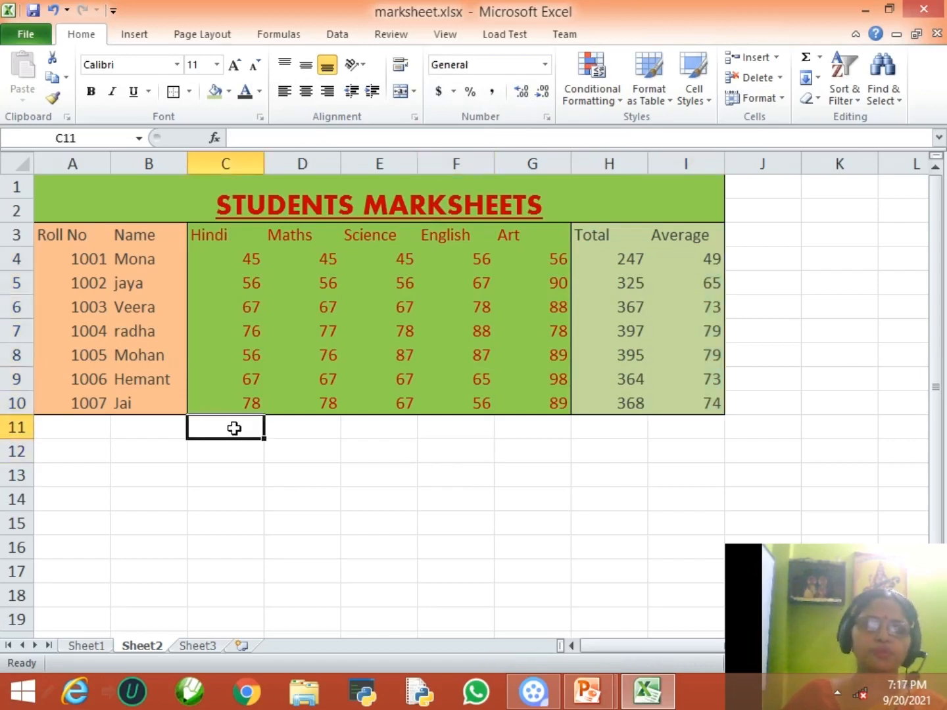
{"action": "left_click_drag", "start_coordinate": [66, 236], "coordinate": [567, 408]}
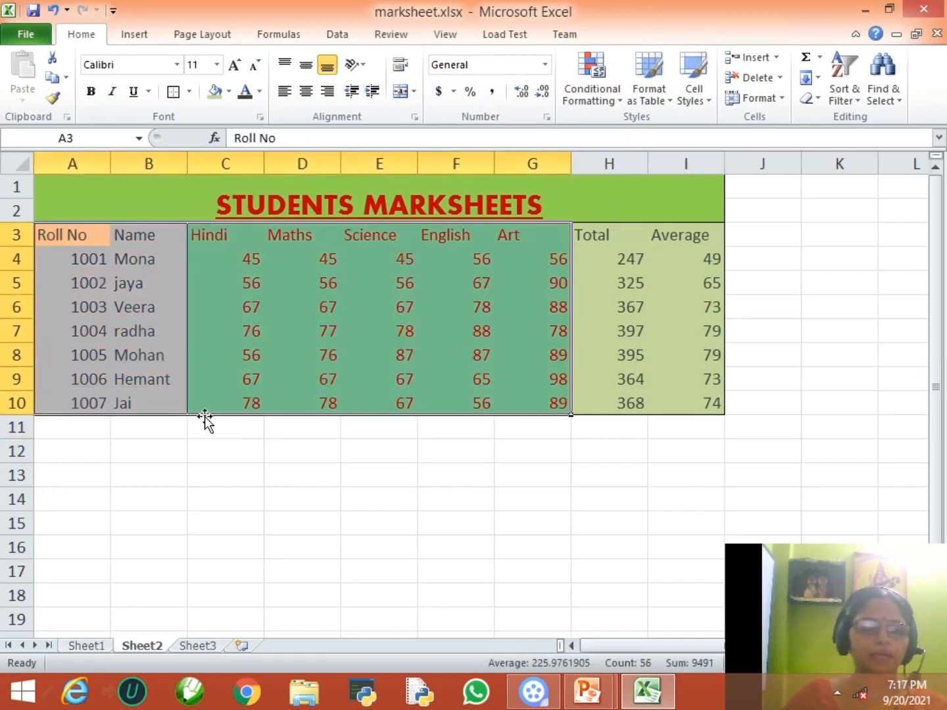
{"action": "key", "text": "ctrl+c"}
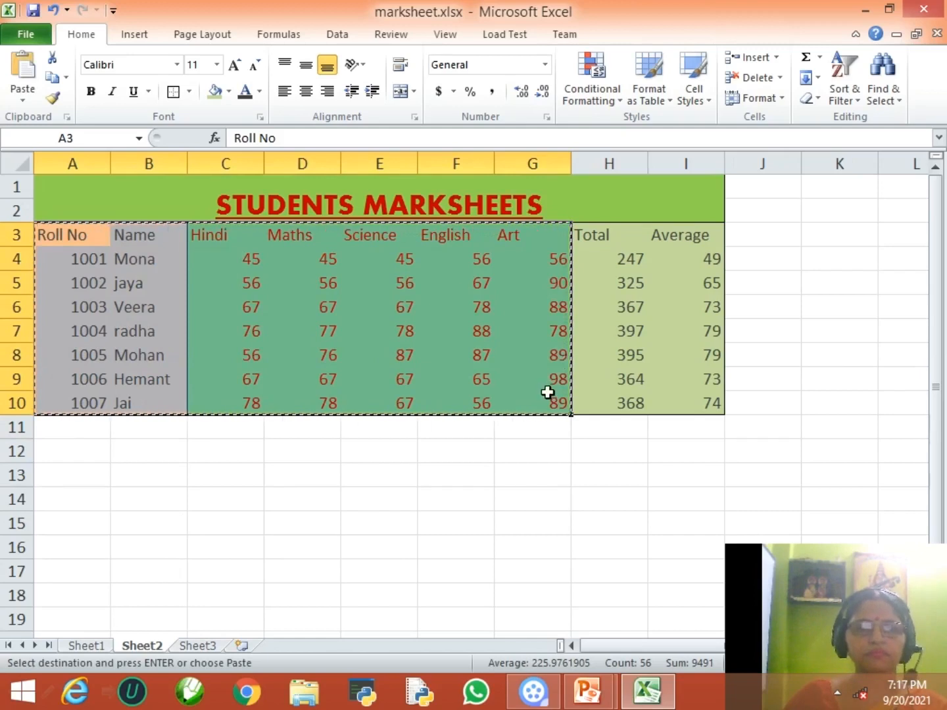
{"action": "left_click", "coordinate": [198, 646]}
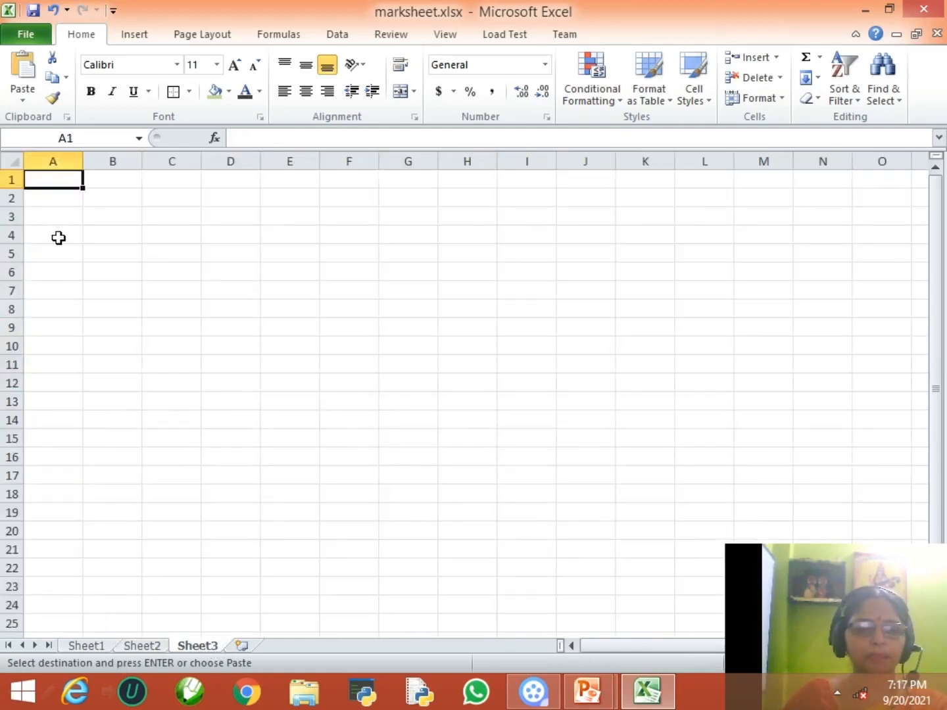
{"action": "key", "text": "ctrl+v"}
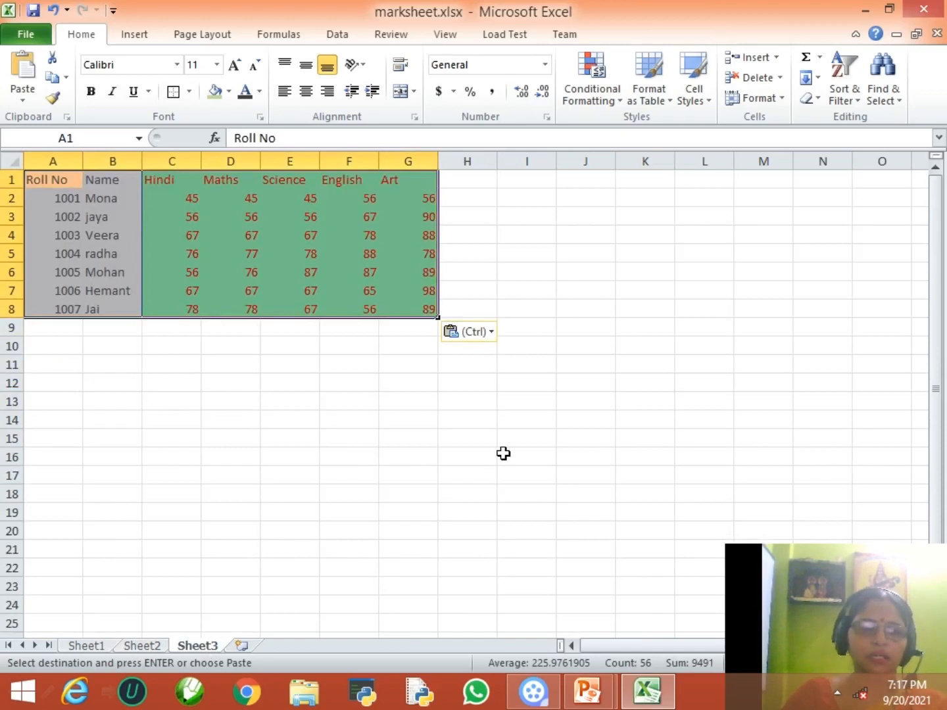
{"action": "scroll", "coordinate": [504, 452], "scroll_direction": "down", "scroll_amount": 1}
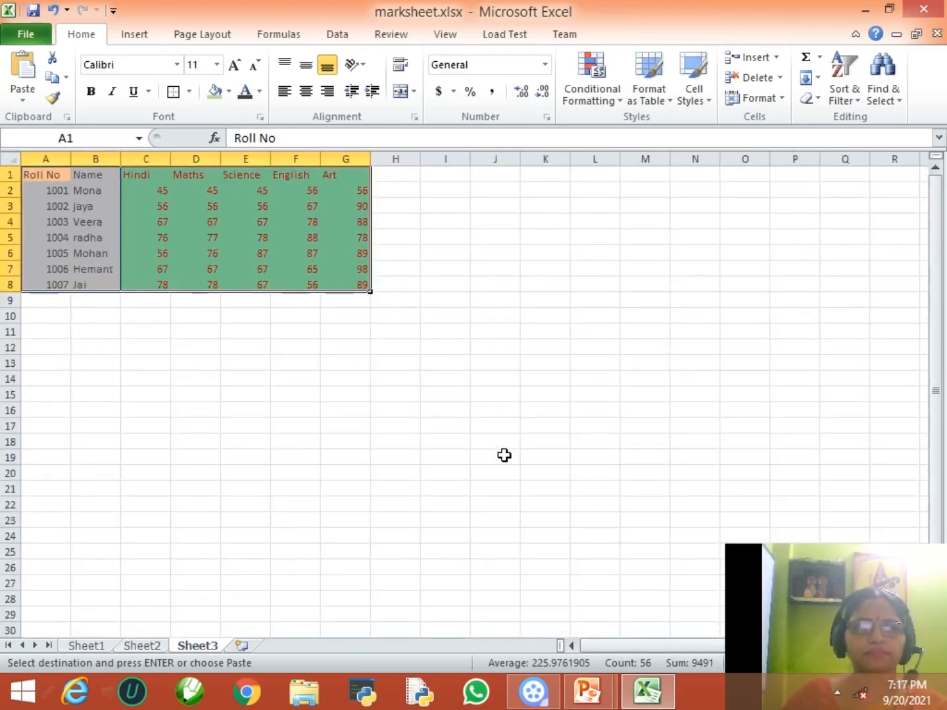
{"action": "left_click", "coordinate": [482, 429]}
Step: Copy the Roll No and Name columns, A1 to B8, as a picture as shown on screen, in Picture format
{"action": "scroll", "coordinate": [488, 424], "scroll_direction": "up", "scroll_amount": 1}
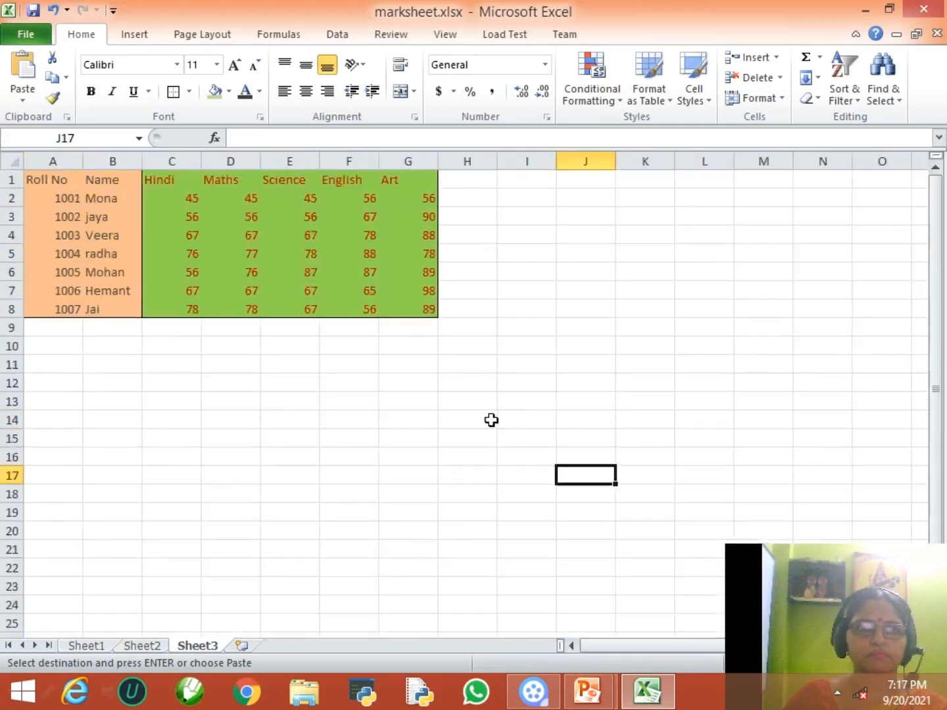
{"action": "scroll", "coordinate": [544, 386], "scroll_direction": "up", "scroll_amount": 2}
{"action": "scroll", "coordinate": [544, 386], "scroll_direction": "down", "scroll_amount": 2}
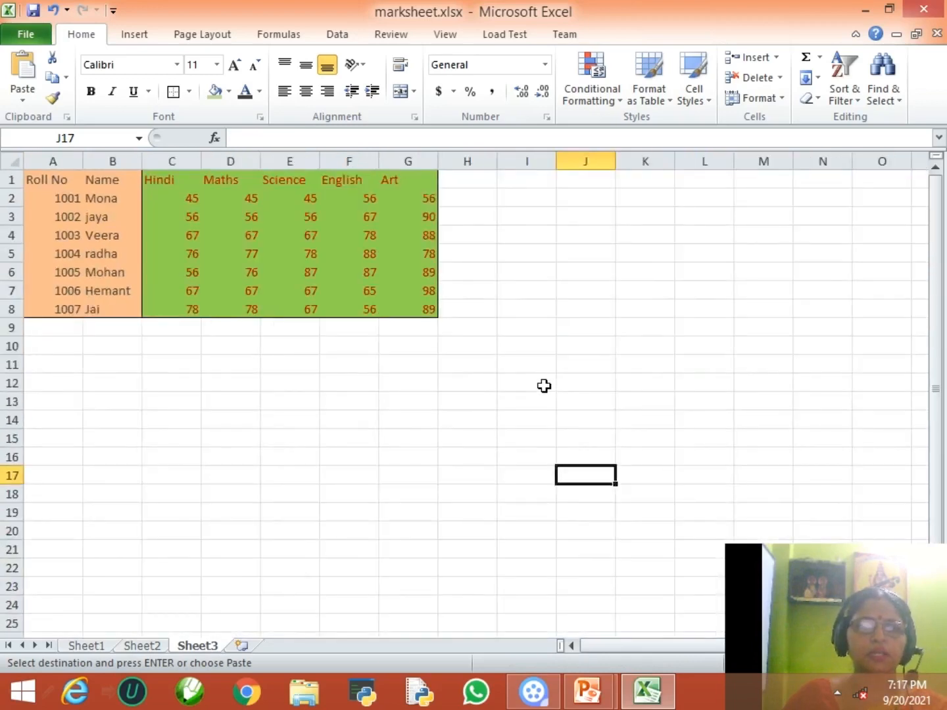
{"action": "scroll", "coordinate": [550, 427], "scroll_direction": "up", "scroll_amount": 1}
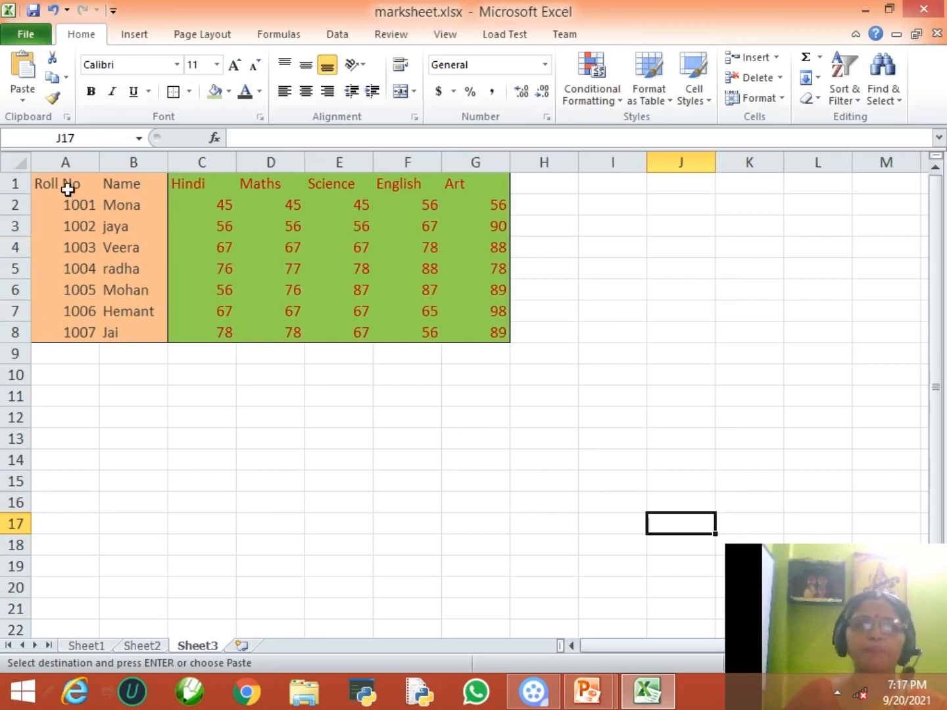
{"action": "left_click_drag", "start_coordinate": [66, 187], "coordinate": [137, 329]}
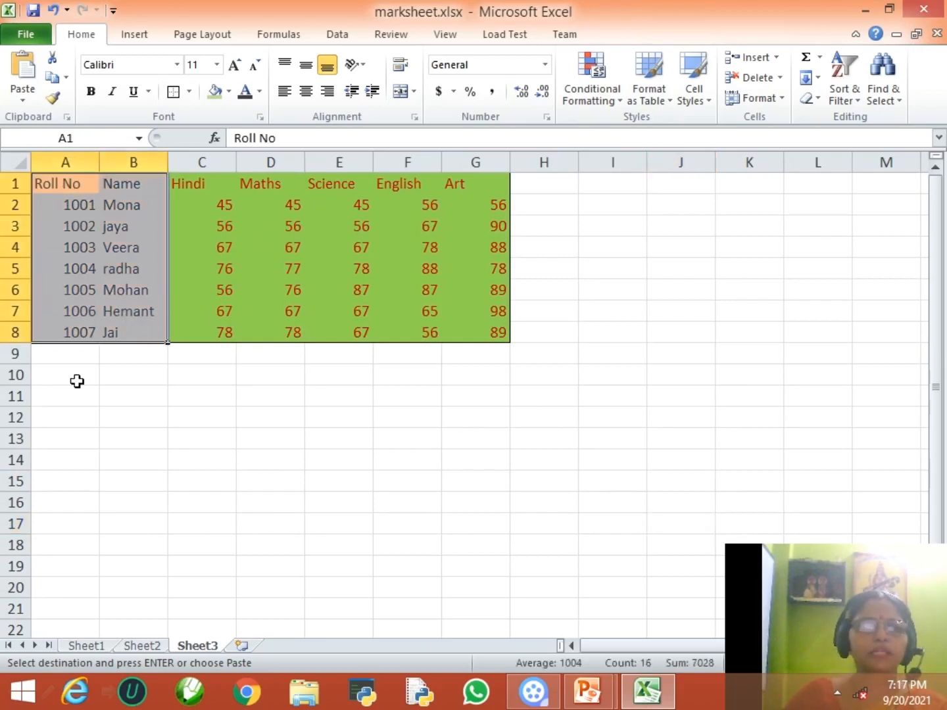
{"action": "left_click", "coordinate": [65, 78]}
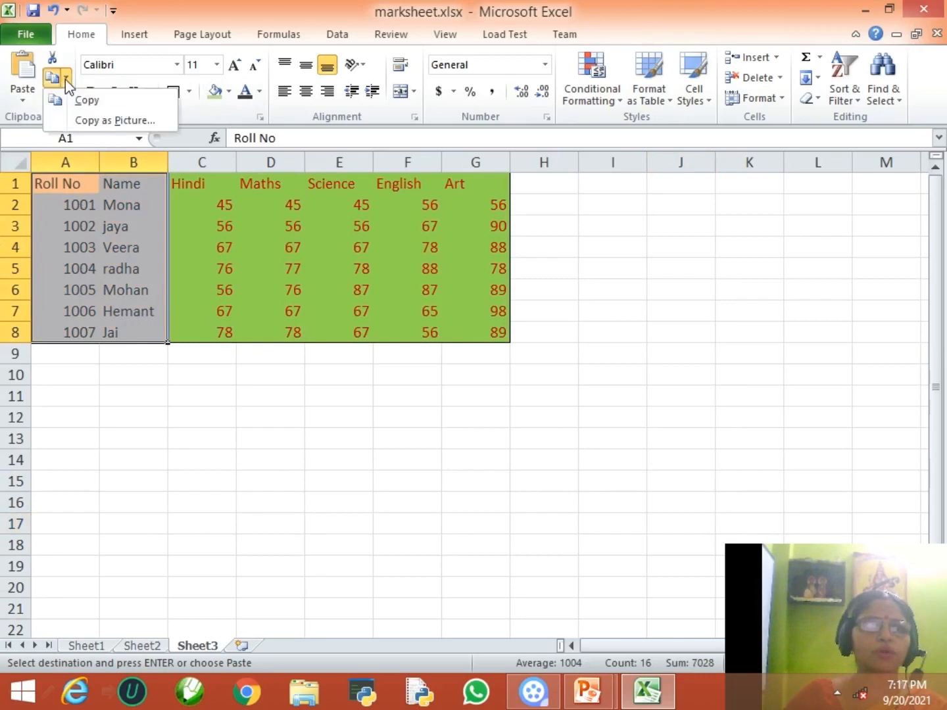
{"action": "left_click", "coordinate": [92, 122]}
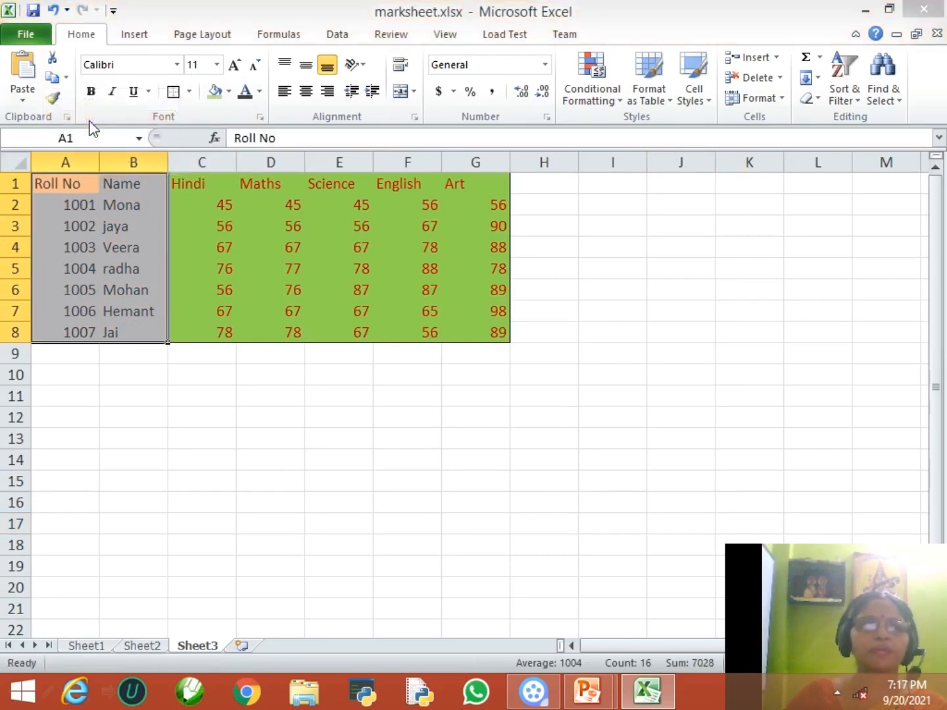
{"action": "left_click_drag", "start_coordinate": [411, 323], "coordinate": [443, 298]}
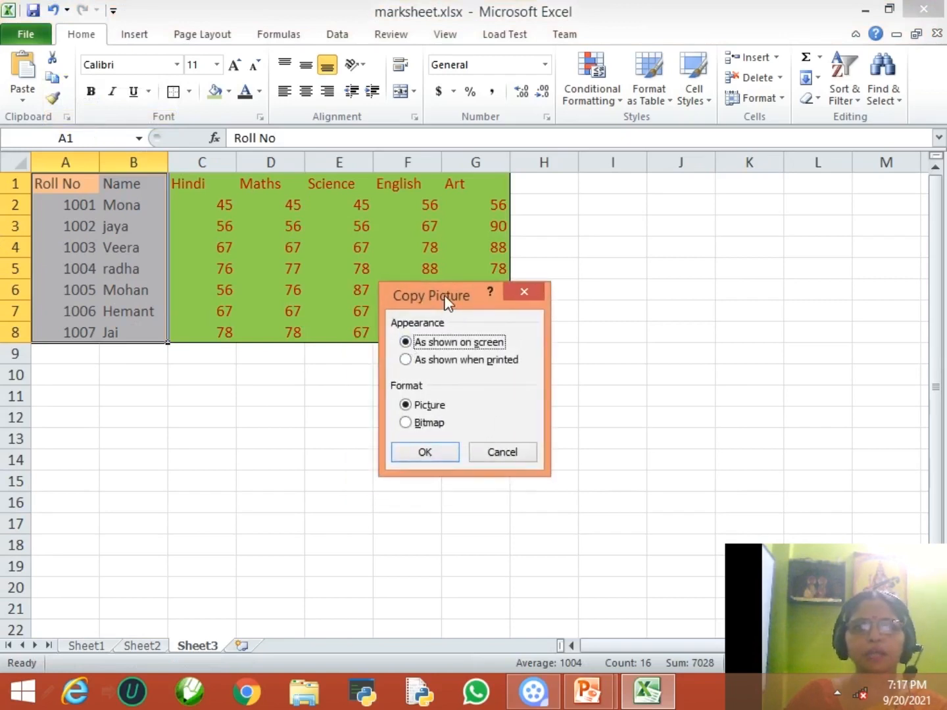
{"action": "left_click", "coordinate": [429, 452]}
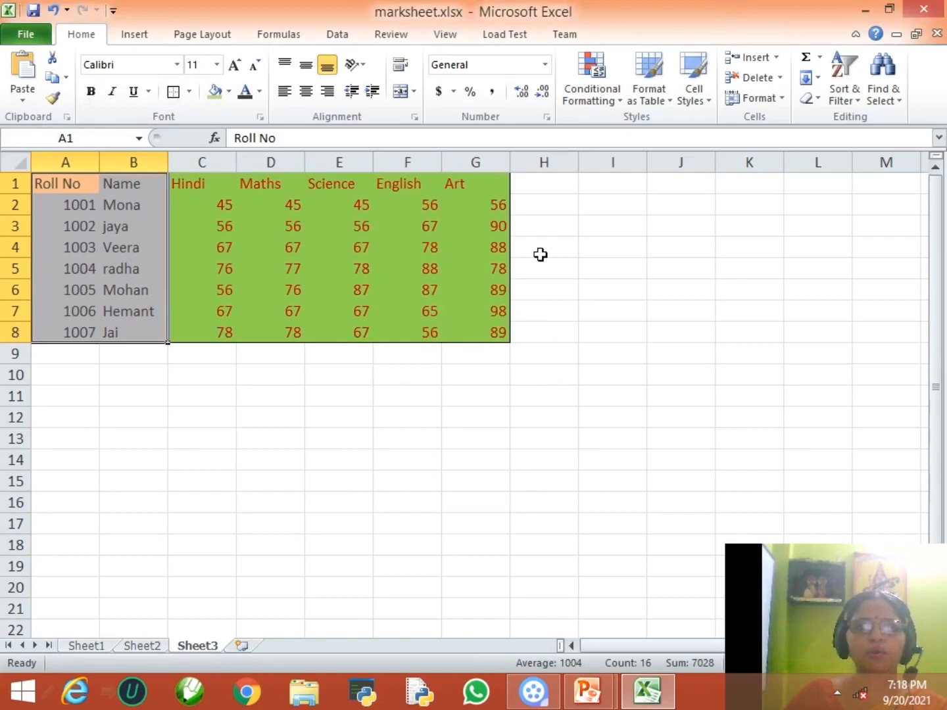
Step: Paste the copied picture at I3 and move it over columns J and K, beside the marks table
{"action": "left_click", "coordinate": [600, 229]}
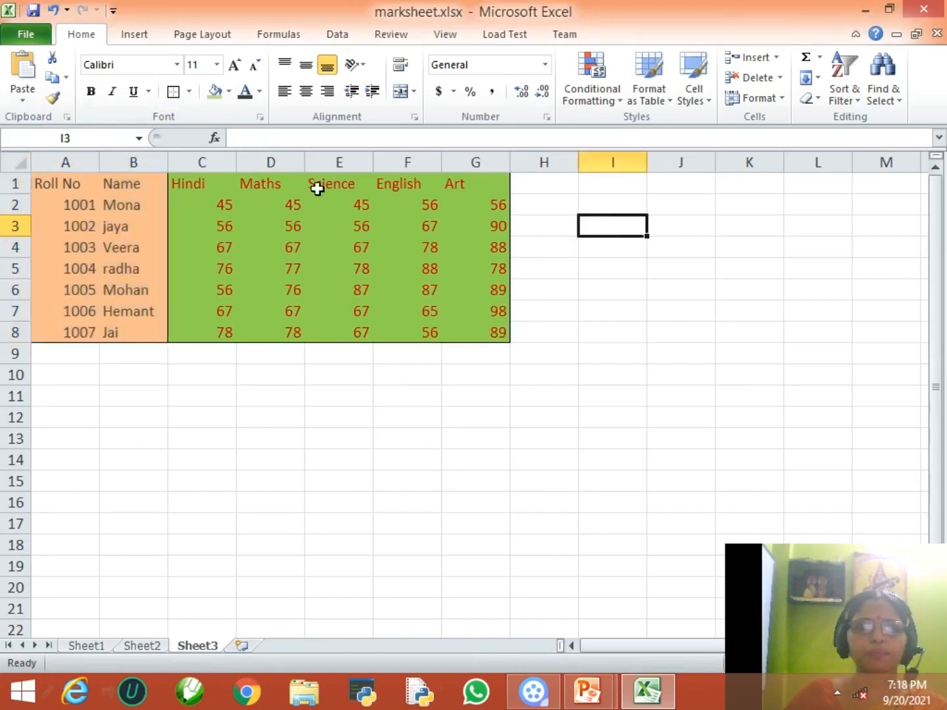
{"action": "left_click", "coordinate": [21, 100]}
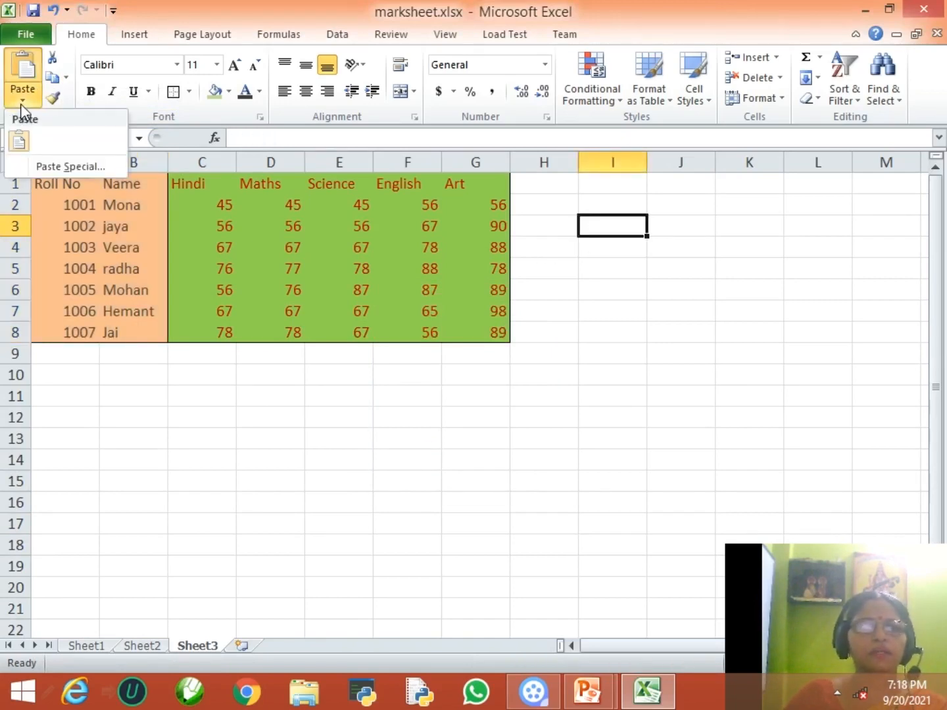
{"action": "left_click", "coordinate": [23, 141]}
{"action": "left_click_drag", "start_coordinate": [650, 316], "coordinate": [611, 305]}
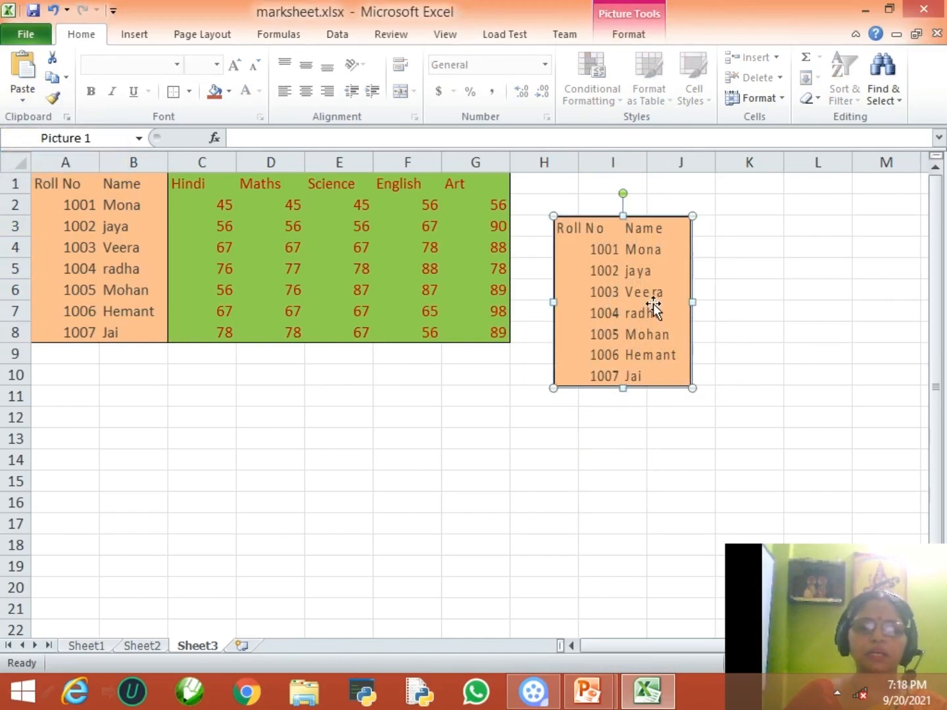
{"action": "left_click_drag", "start_coordinate": [623, 300], "coordinate": [729, 275]}
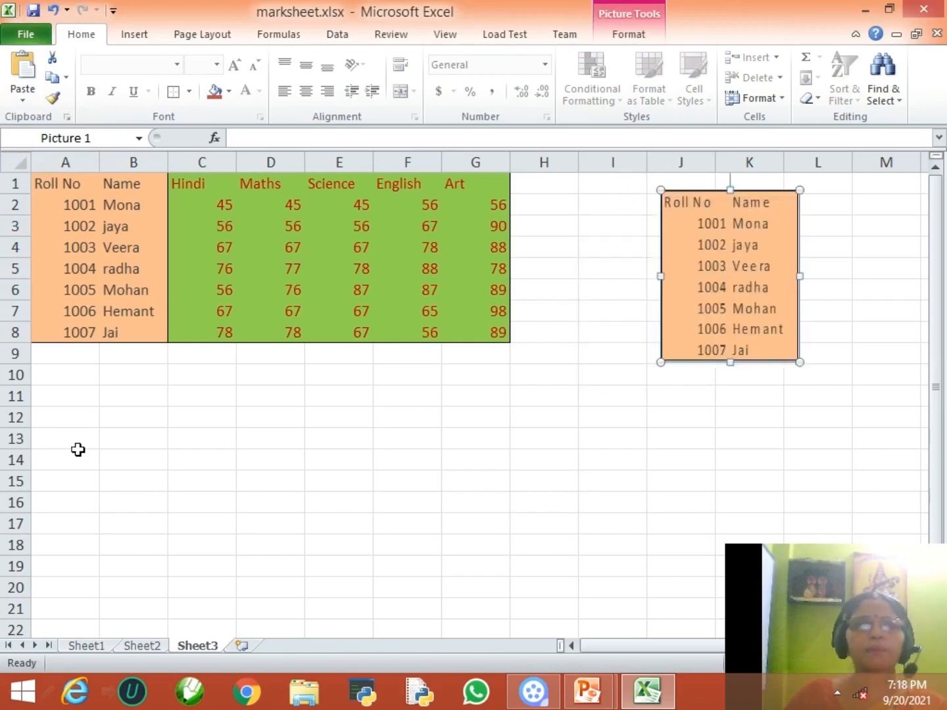
Step: Copy the marks table A1 to G8 and paste it as formulas only, starting at A11
{"action": "left_click_drag", "start_coordinate": [56, 185], "coordinate": [462, 333]}
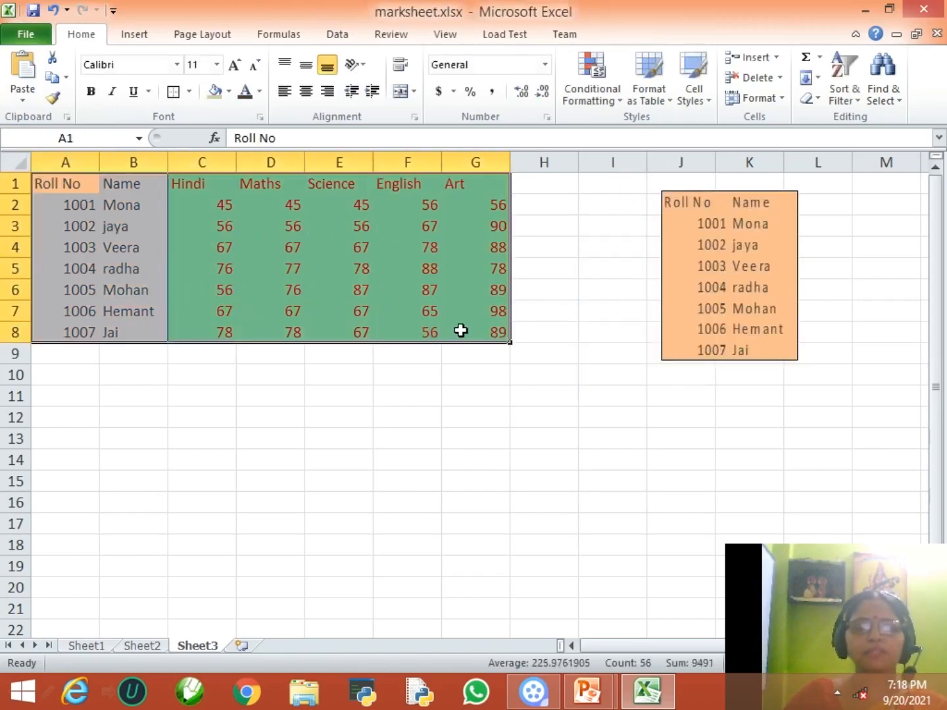
{"action": "left_click", "coordinate": [66, 78]}
{"action": "left_click", "coordinate": [79, 105]}
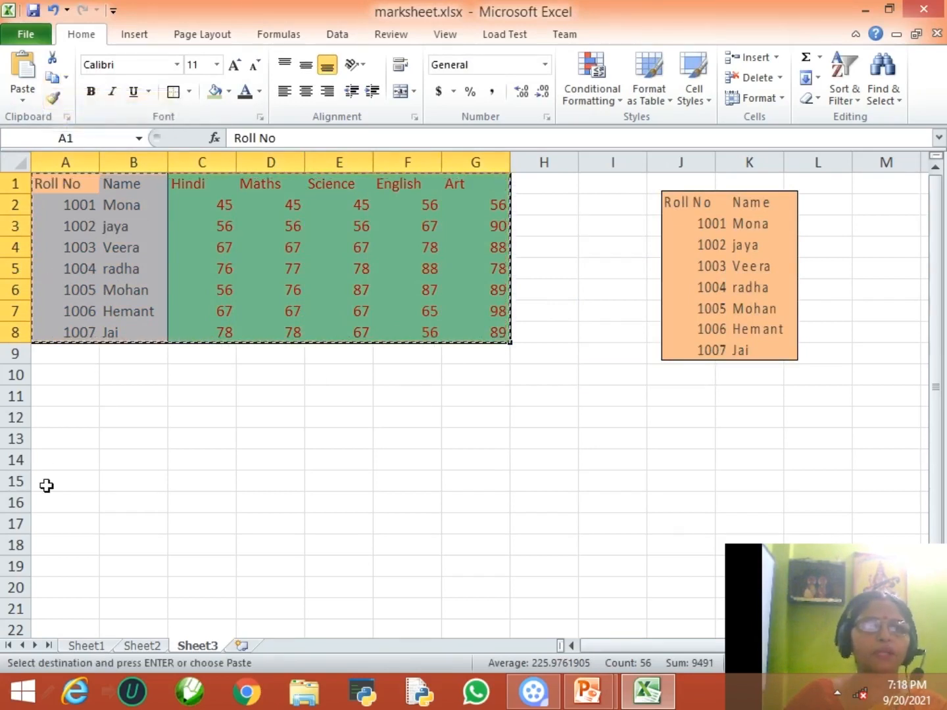
{"action": "left_click", "coordinate": [59, 372]}
{"action": "left_click", "coordinate": [70, 395]}
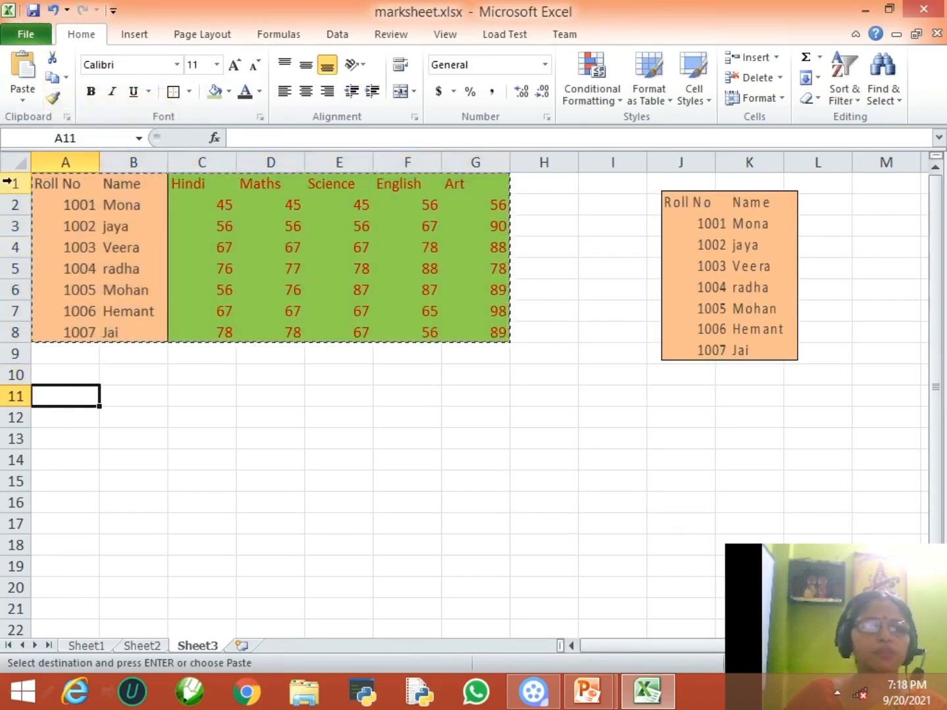
{"action": "left_click", "coordinate": [23, 99]}
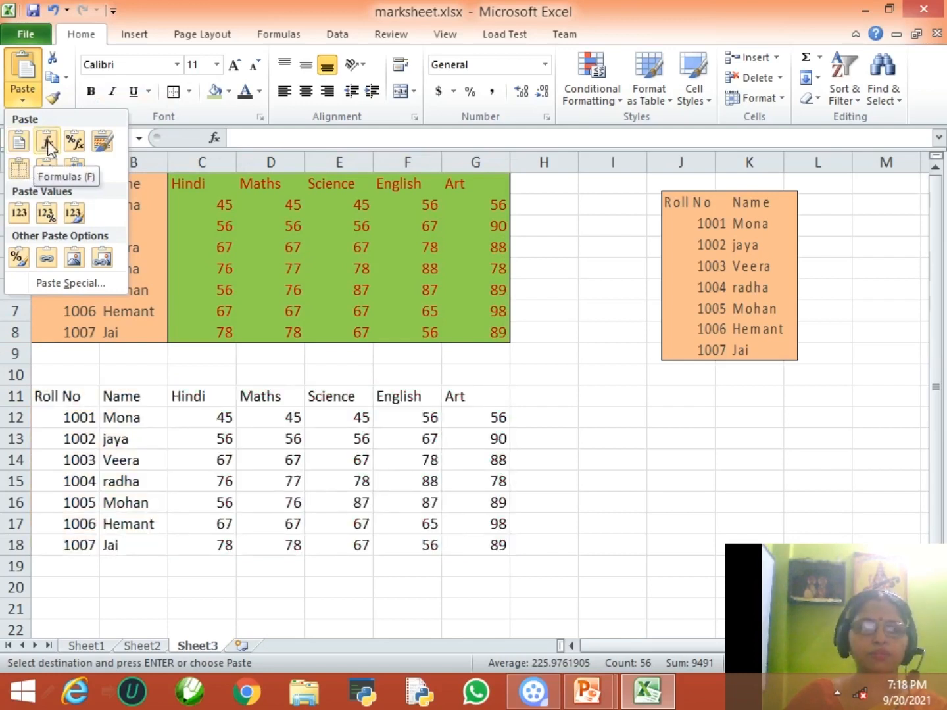
{"action": "left_click", "coordinate": [48, 141]}
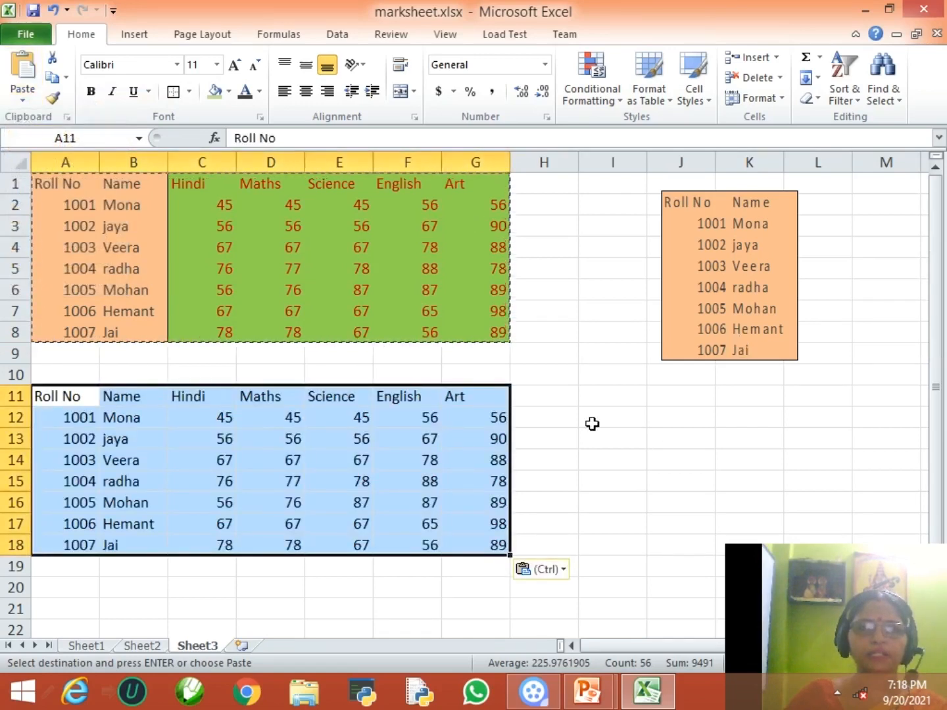
Step: Enter the heading Total in H1, beside the Art column
{"action": "left_click", "coordinate": [544, 424]}
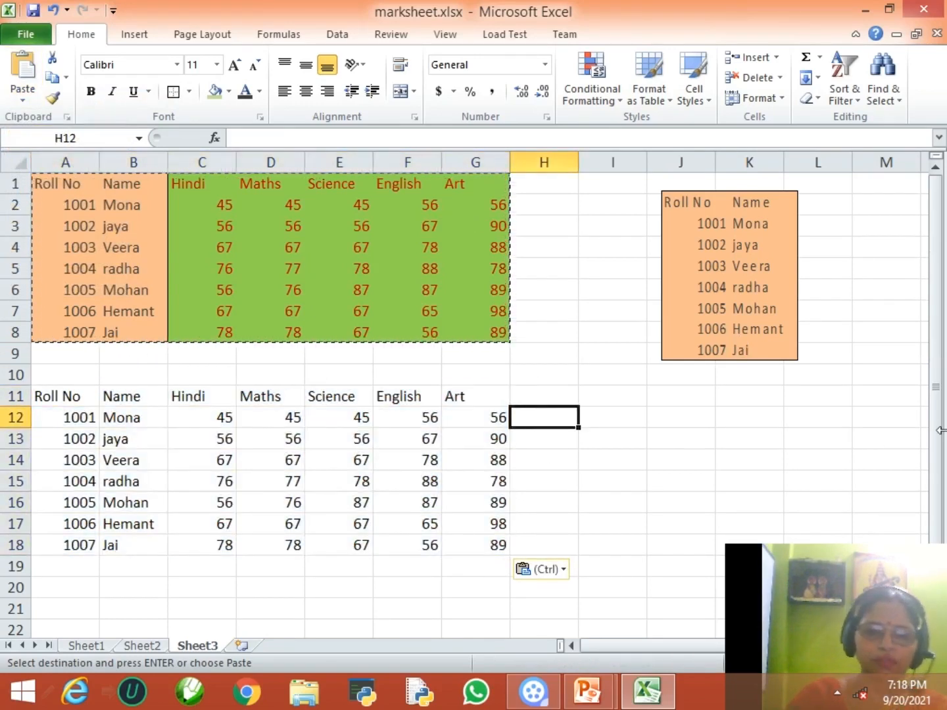
{"action": "key", "text": "Up"}
{"action": "key", "text": "Up"}
{"action": "key", "text": "Up"}
{"action": "key", "text": "Up"}
{"action": "key", "text": "Up"}
{"action": "key", "text": "Up"}
{"action": "key", "text": "Up"}
{"action": "key", "text": "Up"}
{"action": "key", "text": "Up"}
{"action": "key", "text": "Up"}
{"action": "key", "text": "Up"}
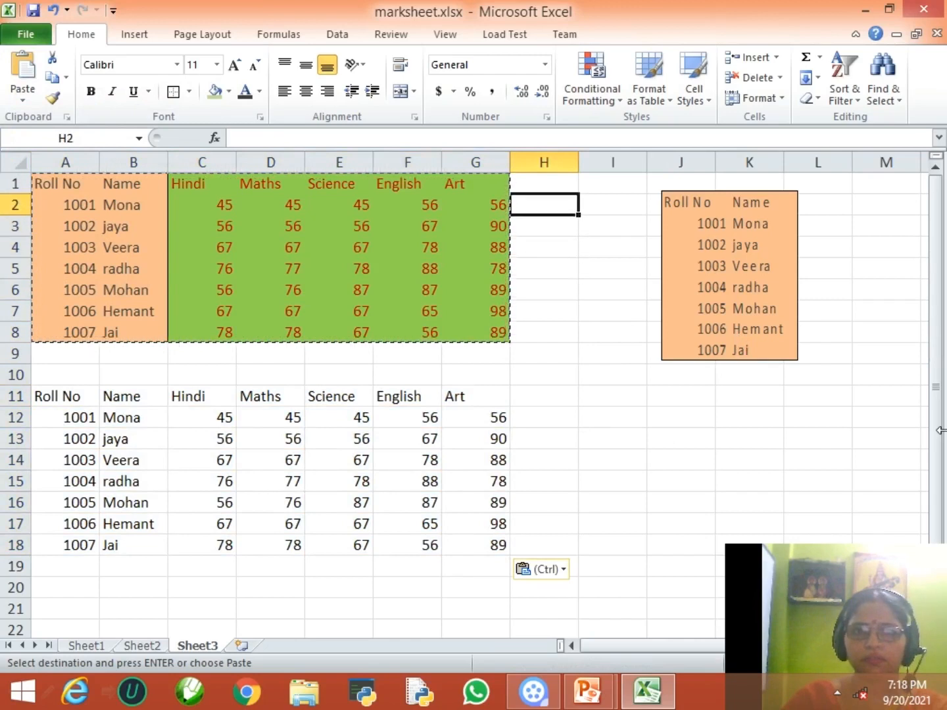
{"action": "type", "text": "T"}
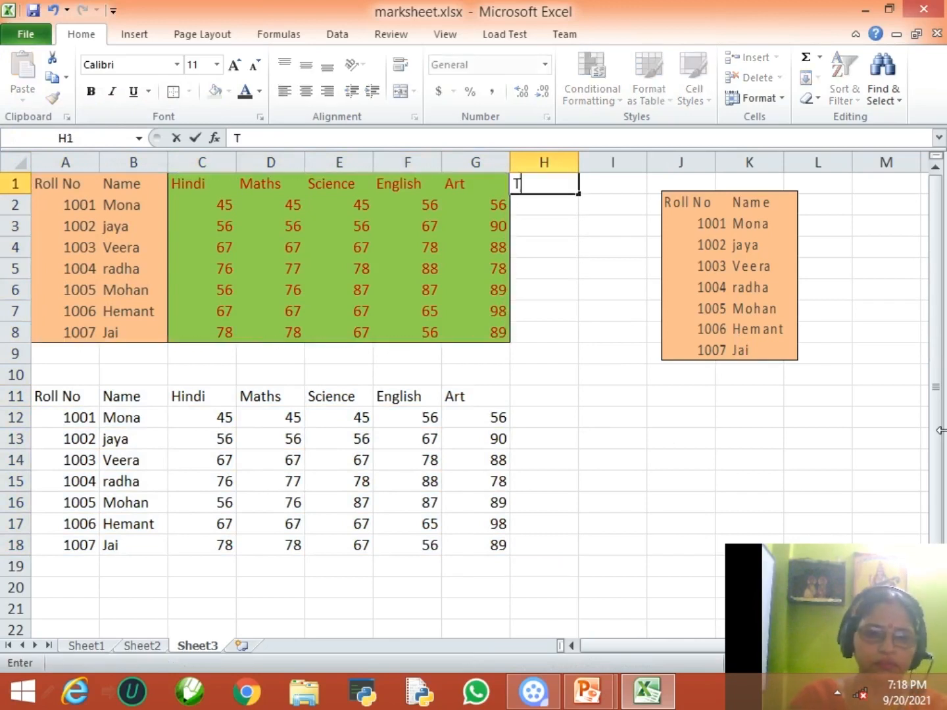
{"action": "type", "text": "otal"}
{"action": "key", "text": "Return"}
Step: Enter a SUM formula in H2 that adds the first student's marks in C2 to G2
{"action": "type", "text": "=sum("}
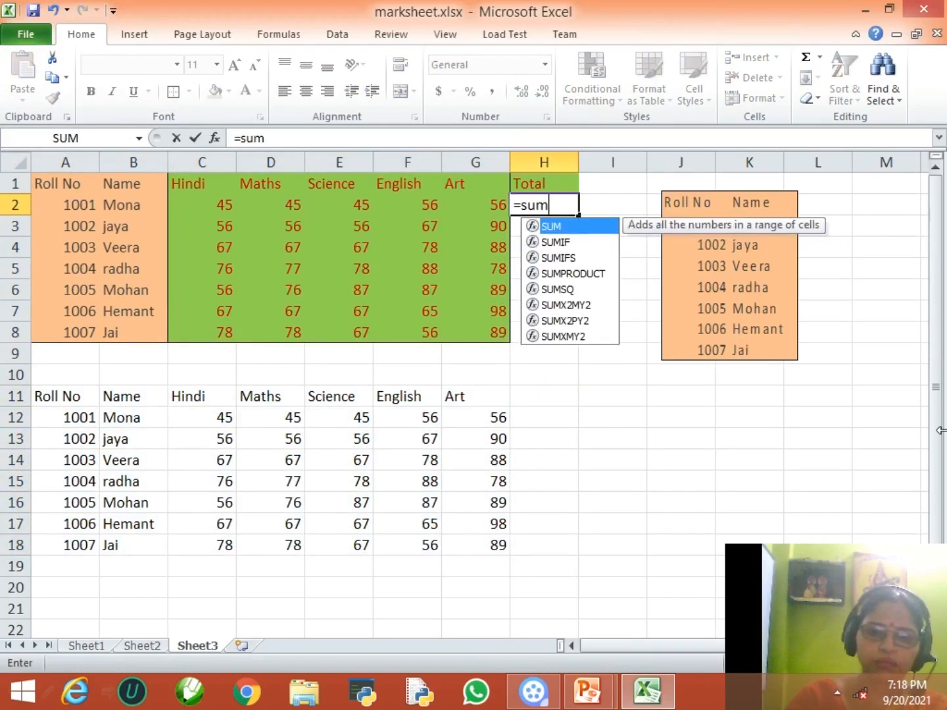
{"action": "key", "text": "Left"}
{"action": "key", "text": "Left"}
{"action": "key", "text": "Left"}
{"action": "key", "text": "Left"}
{"action": "key", "text": "Left"}
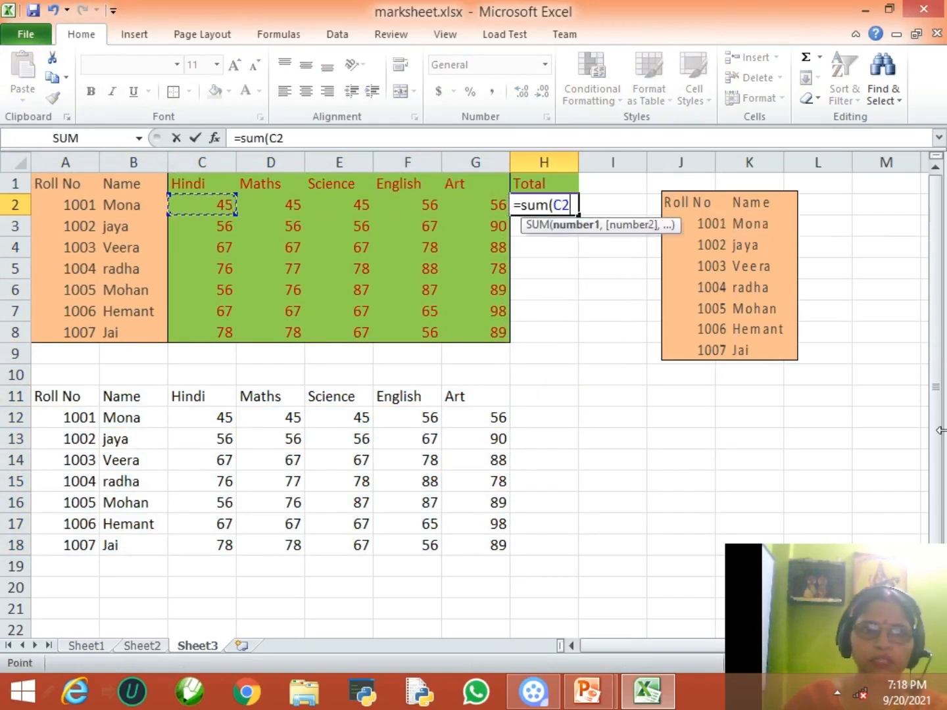
{"action": "key", "text": "shift+Right"}
{"action": "key", "text": "shift+Right"}
{"action": "key", "text": "shift+Right"}
{"action": "key", "text": "shift+Right"}
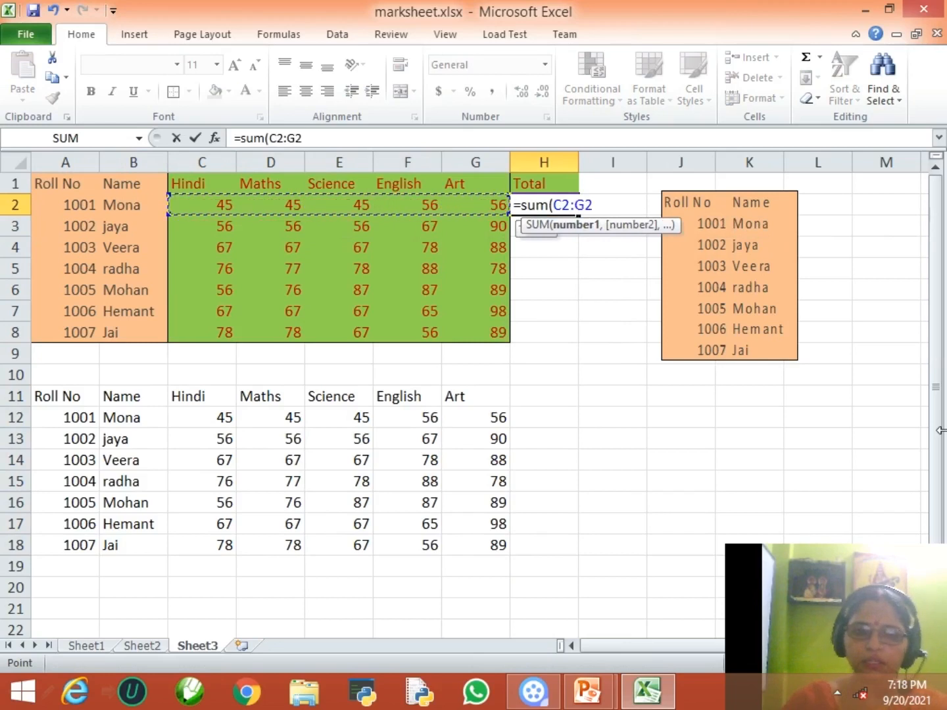
{"action": "type", "text": ")"}
{"action": "key", "text": "Return"}
{"action": "key", "text": "Up"}
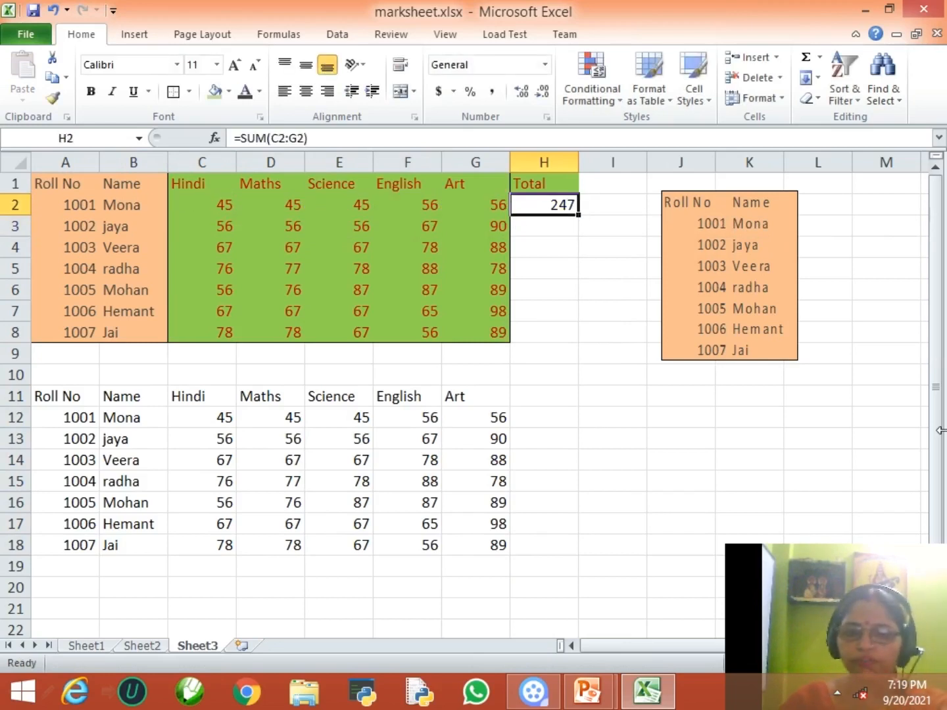
Step: Fill the total formula from H2 down to H8 for the remaining students
{"action": "key", "text": "shift+Down"}
{"action": "key", "text": "shift+Down"}
{"action": "key", "text": "shift+Down"}
{"action": "key", "text": "shift+Down"}
{"action": "key", "text": "shift+Down"}
{"action": "key", "text": "shift+Down"}
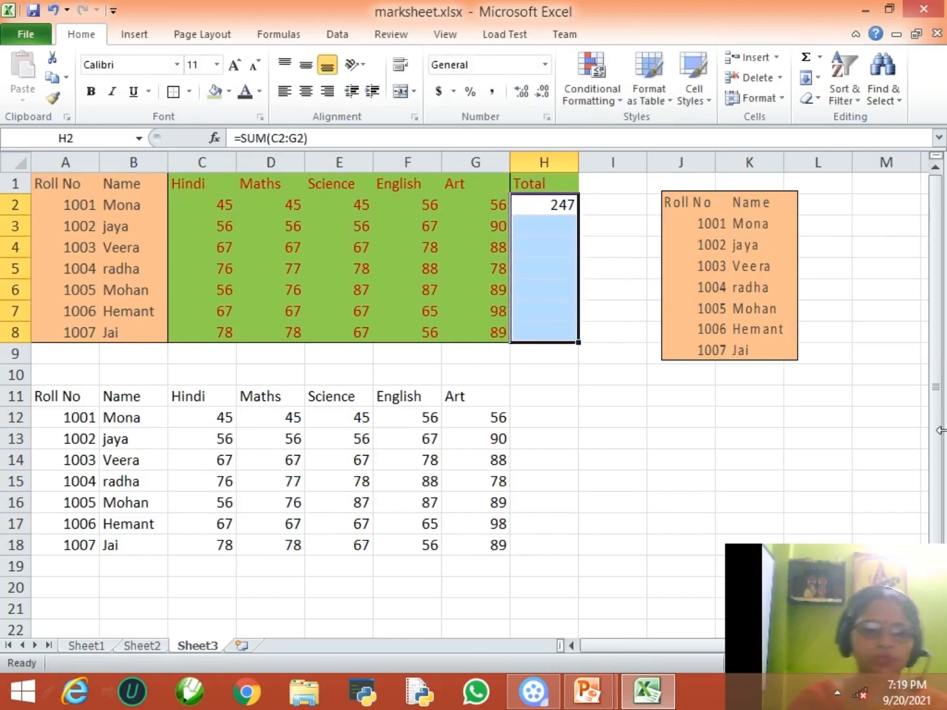
{"action": "key", "text": "ctrl+d"}
{"action": "left_click", "coordinate": [583, 402]}
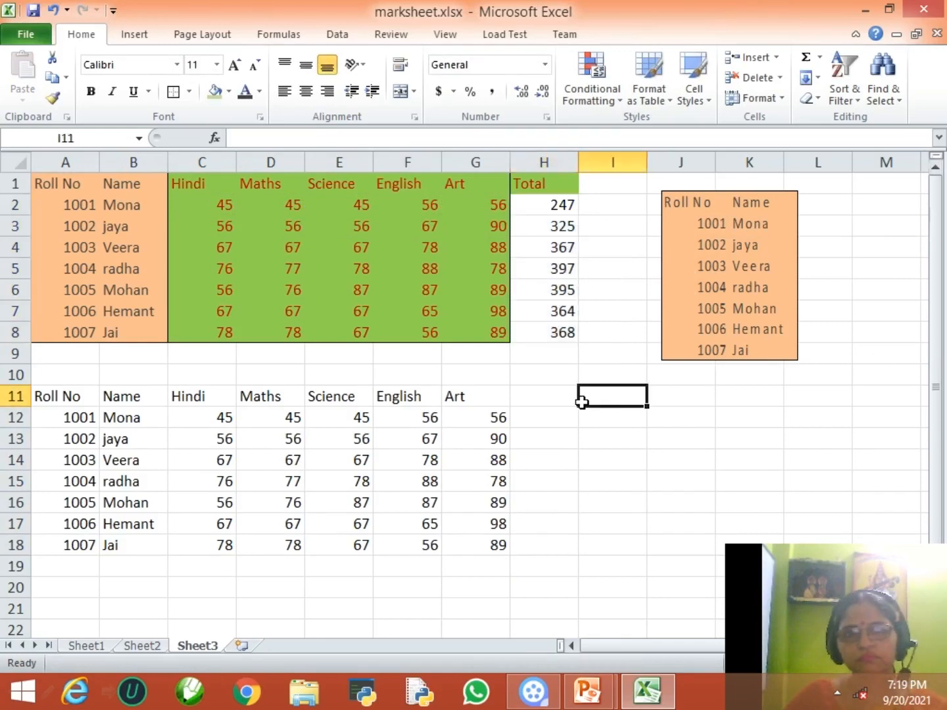
Step: Clear the pasted copy of the marks table in A11 to G18
{"action": "left_click_drag", "start_coordinate": [64, 396], "coordinate": [490, 560]}
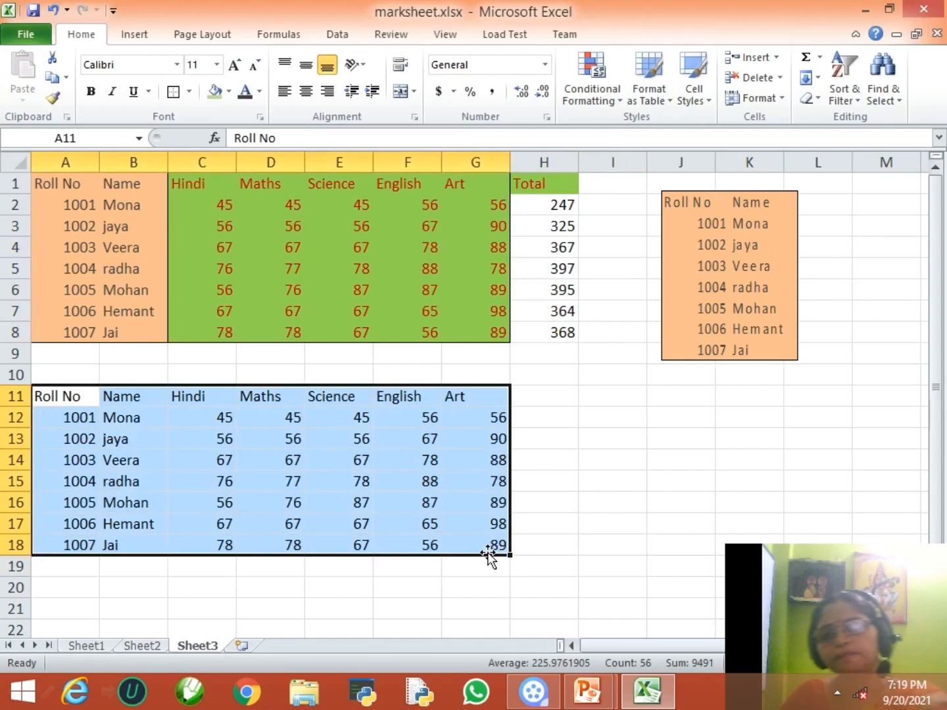
{"action": "key", "text": "Delete"}
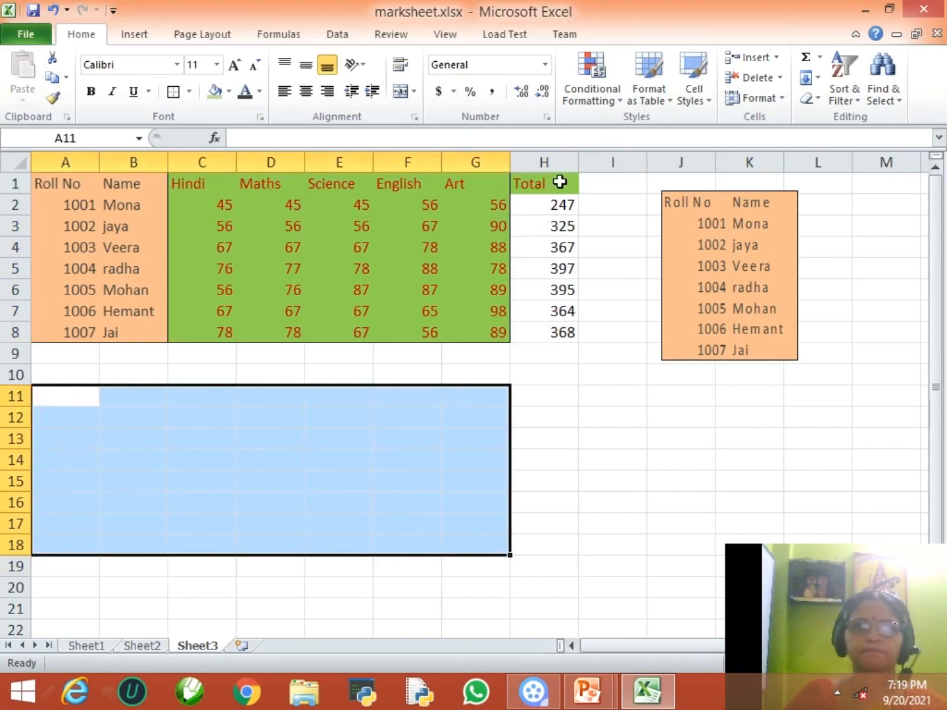
Step: Copy the formatting of the Total heading in H1 onto the totals in H2 to H8 with Format Painter
{"action": "left_click", "coordinate": [559, 184]}
{"action": "left_click", "coordinate": [52, 102]}
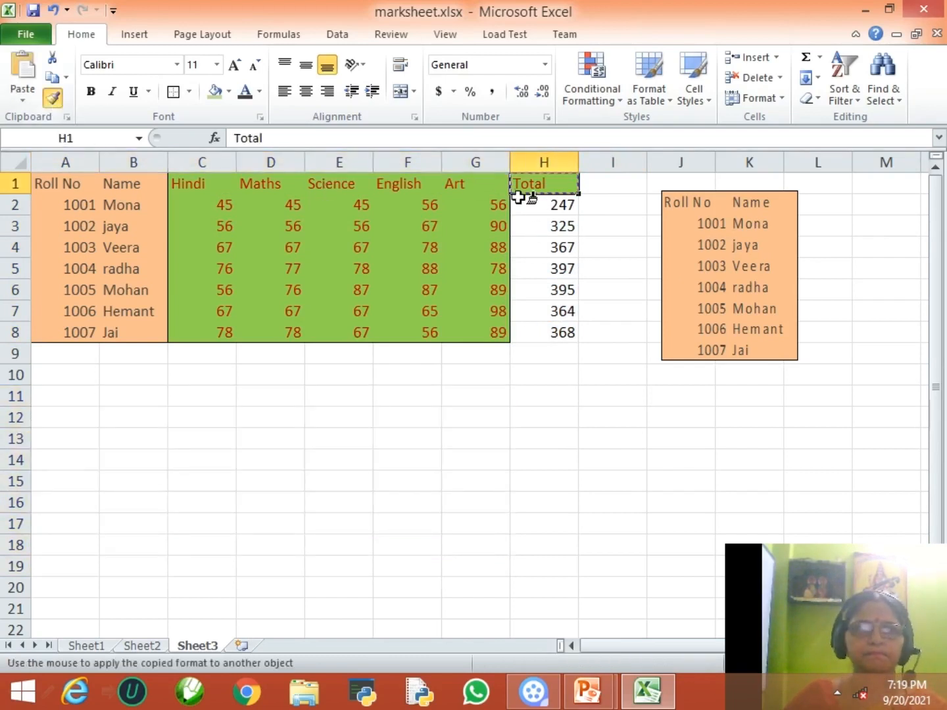
{"action": "left_click_drag", "start_coordinate": [560, 203], "coordinate": [563, 330]}
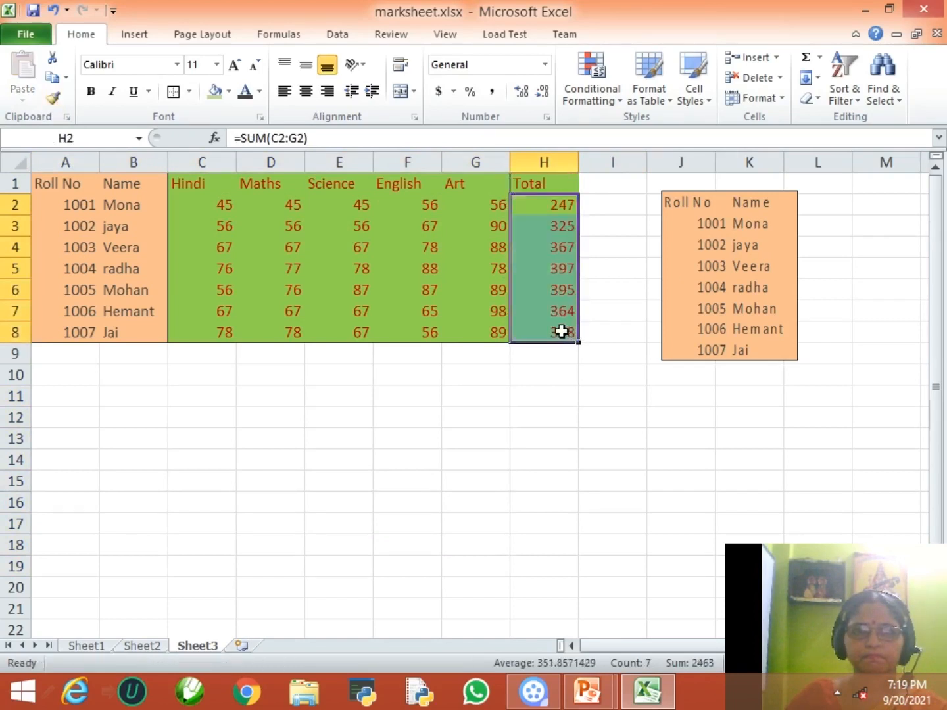
{"action": "left_click", "coordinate": [559, 434]}
{"action": "left_click", "coordinate": [611, 333]}
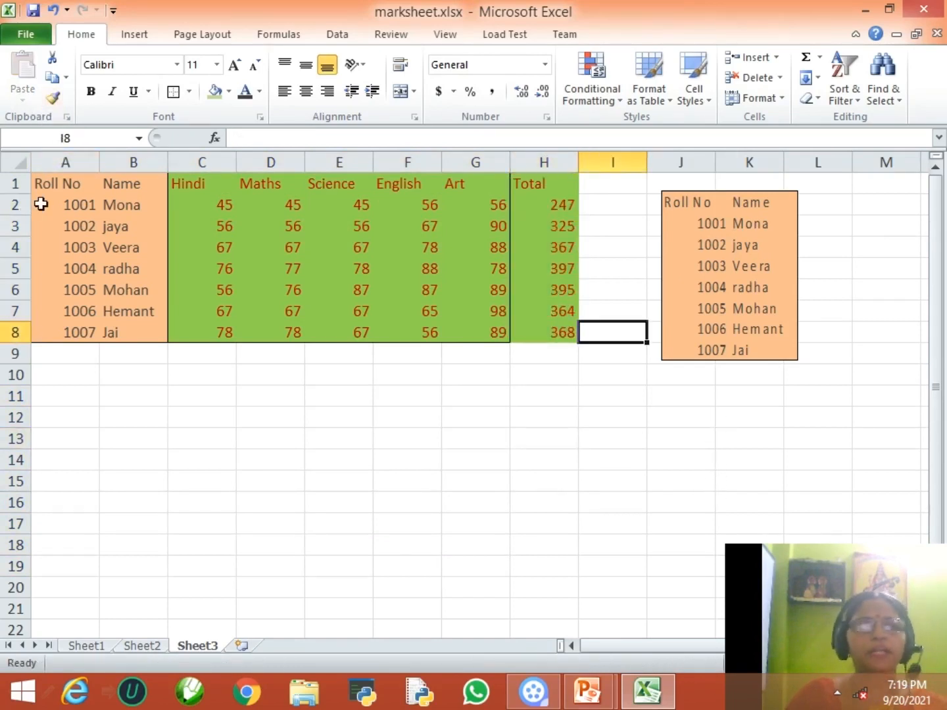
Step: Copy A1 to H8 including the totals, paste it as formulas only at A11, and check the formula in H12
{"action": "left_click_drag", "start_coordinate": [42, 183], "coordinate": [530, 335]}
{"action": "left_click", "coordinate": [56, 84]}
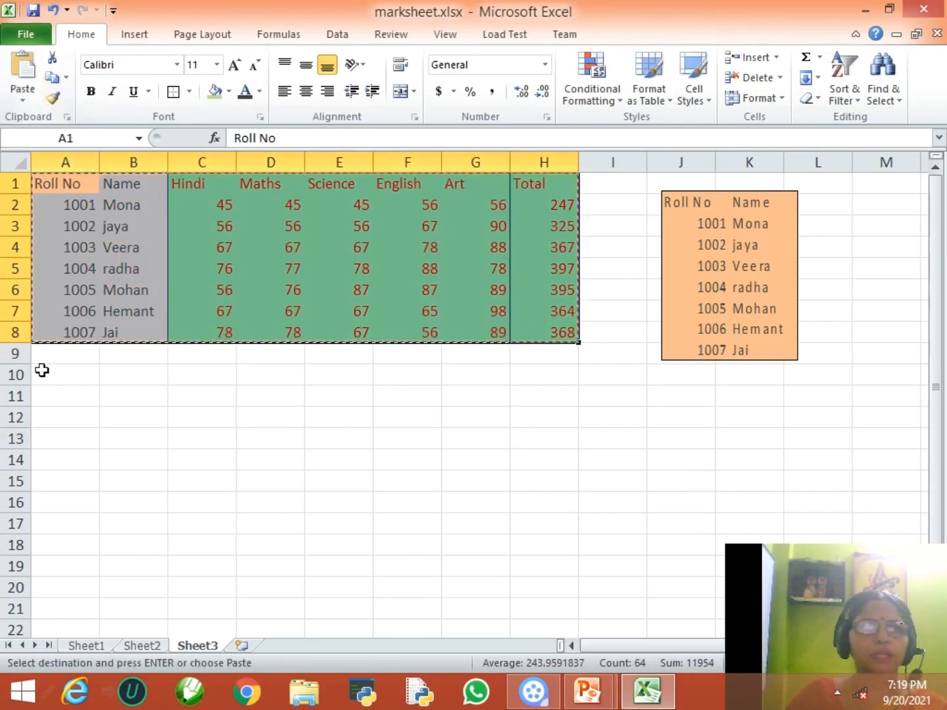
{"action": "left_click", "coordinate": [72, 393]}
{"action": "left_click", "coordinate": [26, 100]}
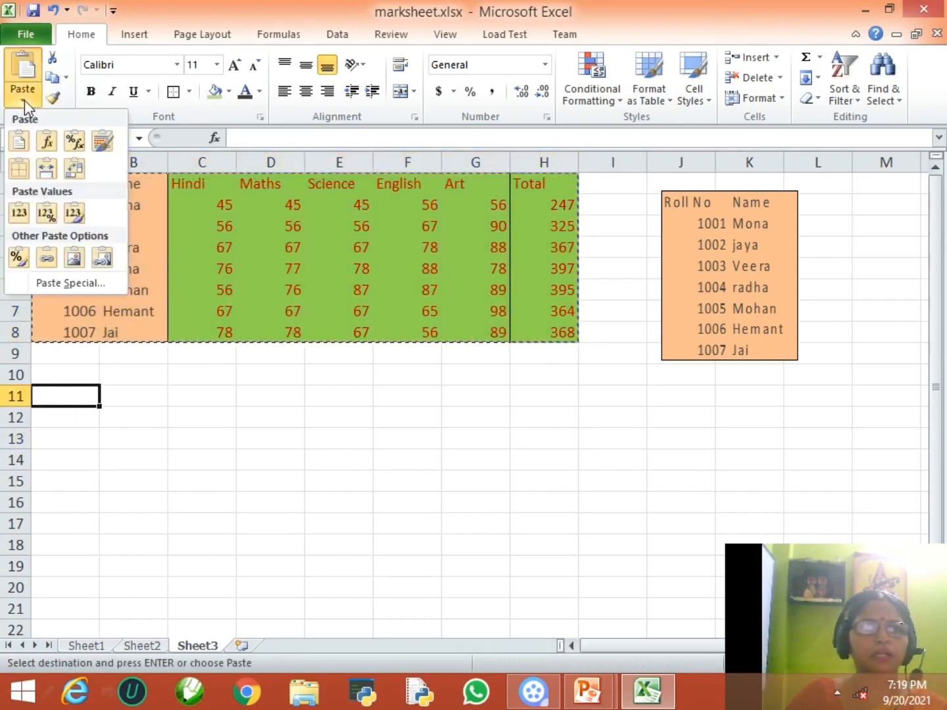
{"action": "left_click", "coordinate": [46, 139]}
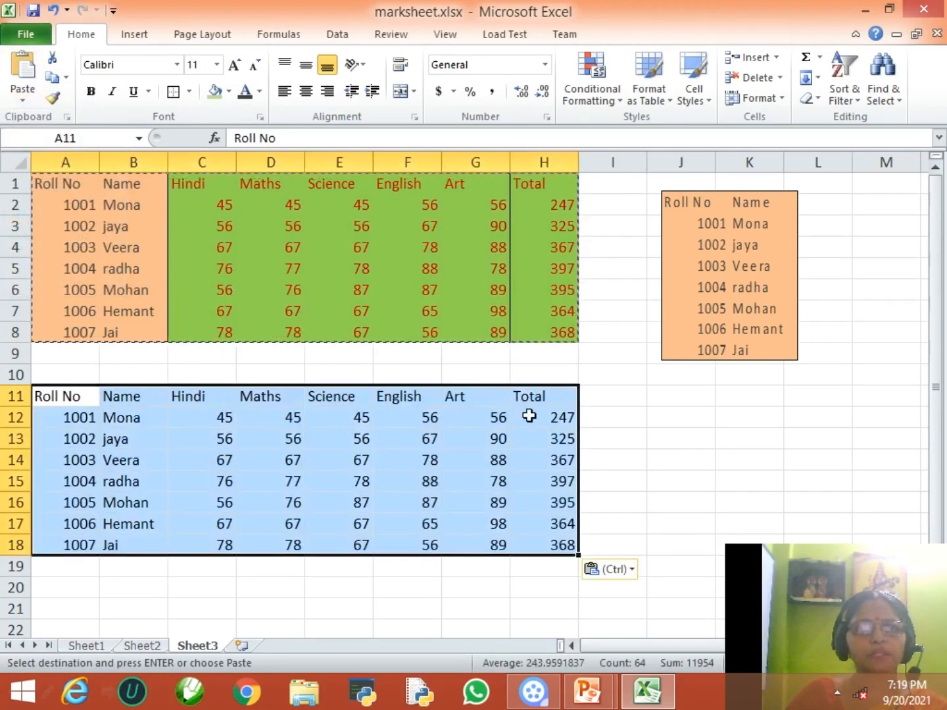
{"action": "left_click", "coordinate": [534, 417]}
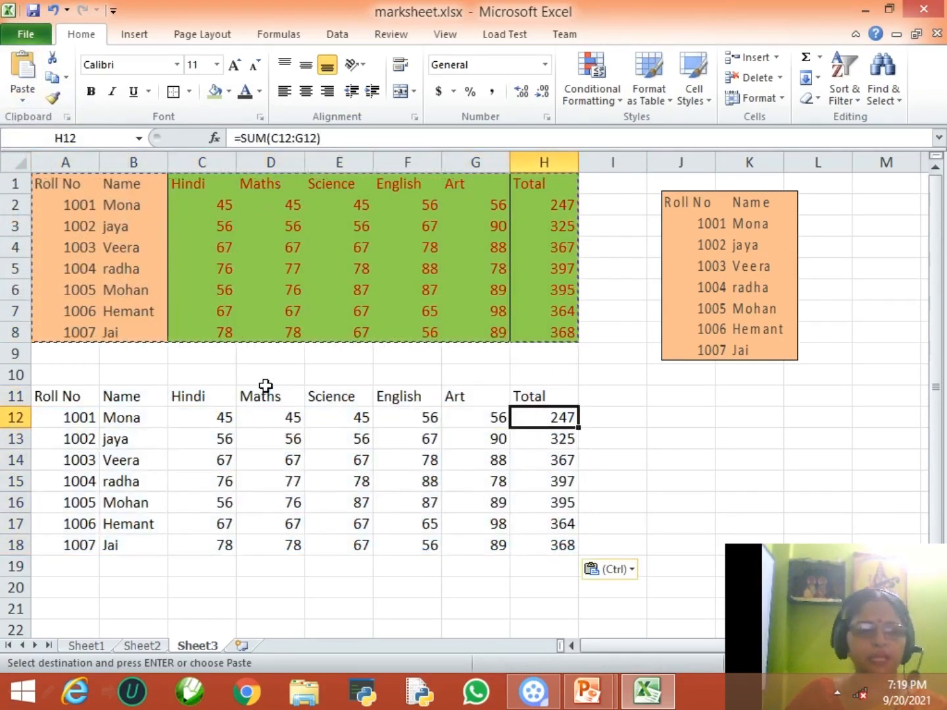
Step: Undo the formulas-only paste, paste the marks table with formulas and number formatting at A11, and check the formula in H12
{"action": "key", "text": "ctrl+z"}
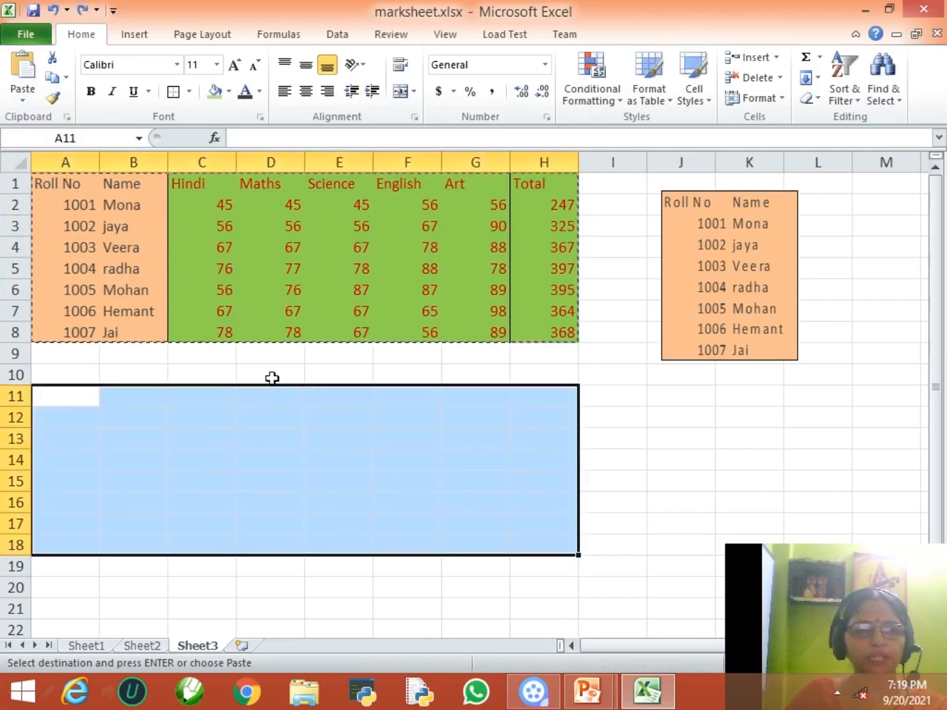
{"action": "left_click", "coordinate": [21, 98]}
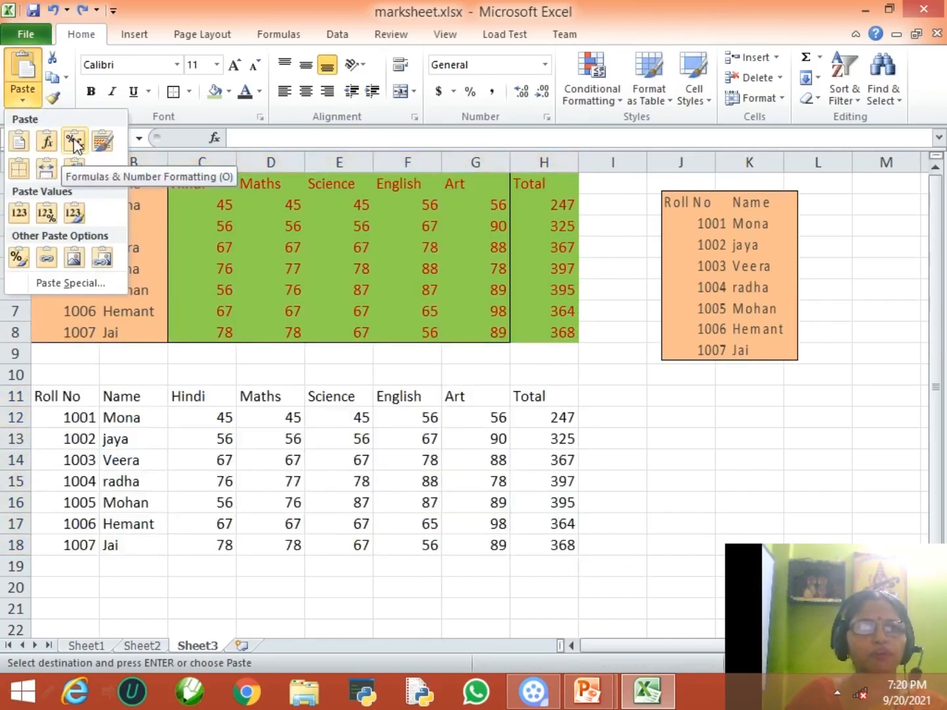
{"action": "left_click", "coordinate": [74, 144]}
{"action": "left_click", "coordinate": [547, 418]}
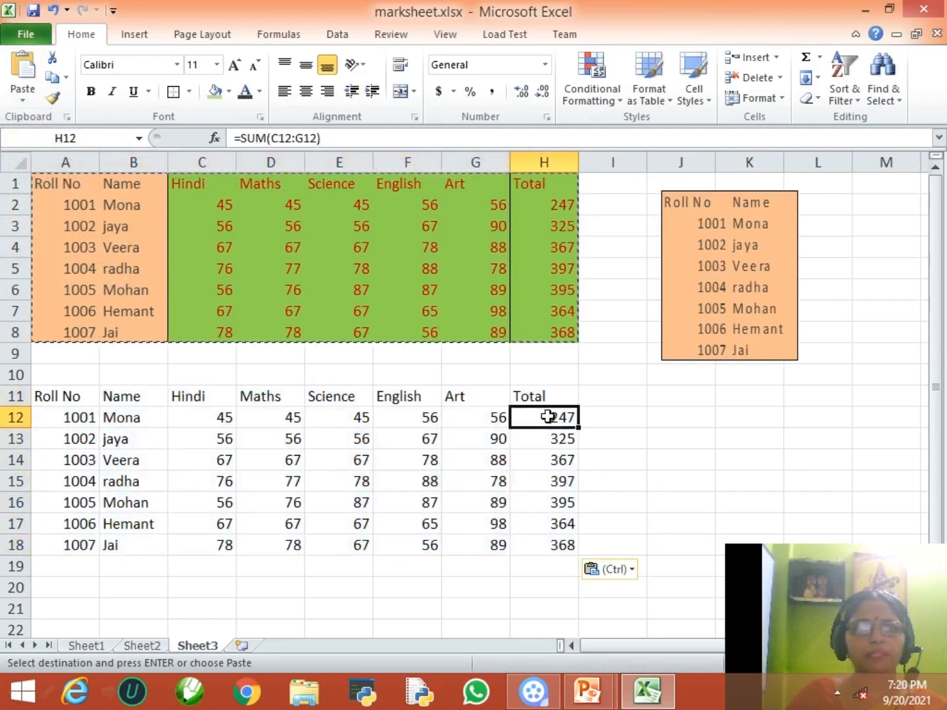
{"action": "left_click", "coordinate": [477, 418]}
{"action": "left_click", "coordinate": [431, 417]}
{"action": "left_click", "coordinate": [410, 463]}
{"action": "left_click", "coordinate": [501, 500]}
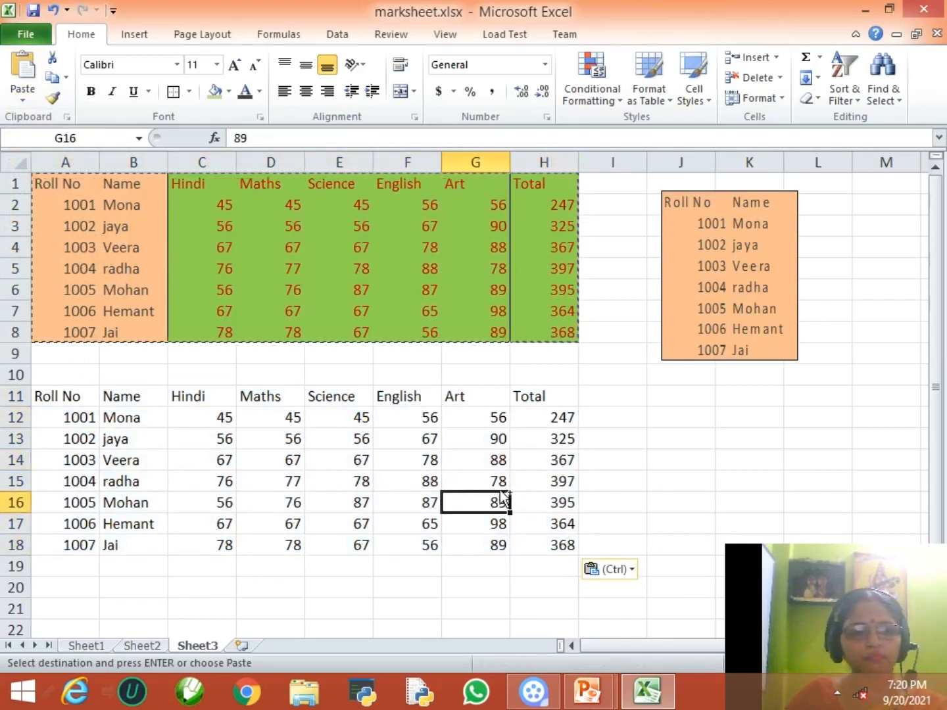
Step: Replace the last paste with a values-only paste of the marks table at A11 and check the totals in H12 to H14
{"action": "key", "text": "ctrl+z"}
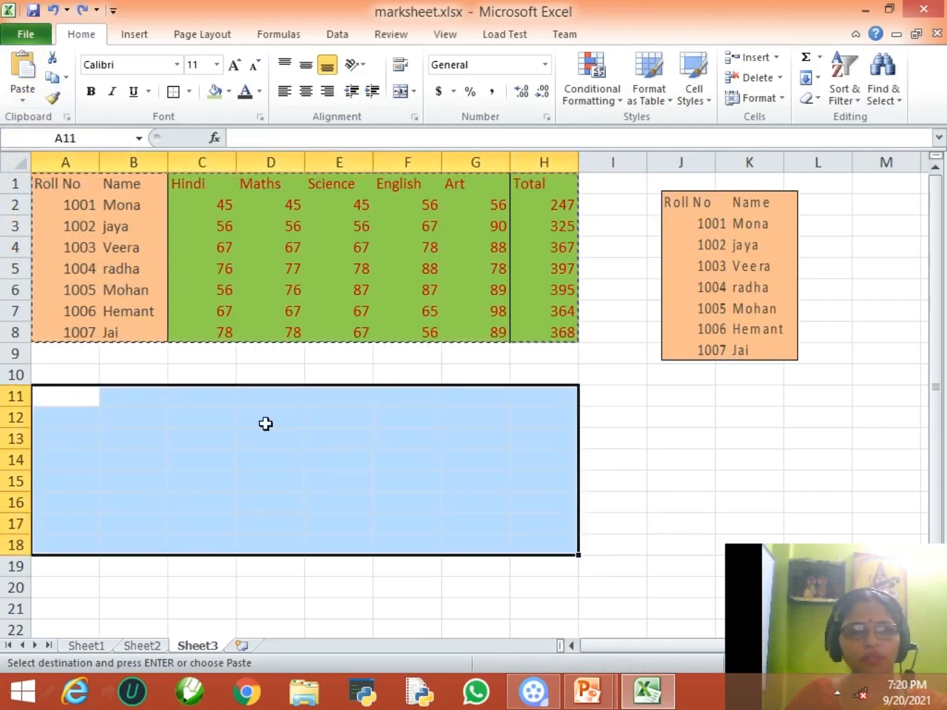
{"action": "left_click", "coordinate": [23, 100]}
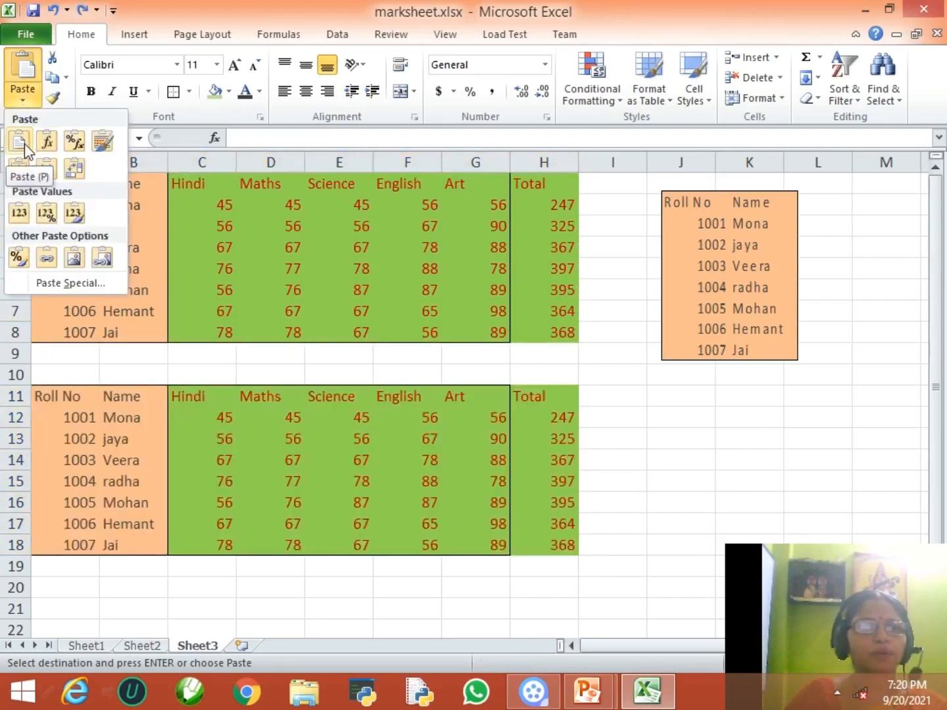
{"action": "mouse_move", "coordinate": [46, 145]}
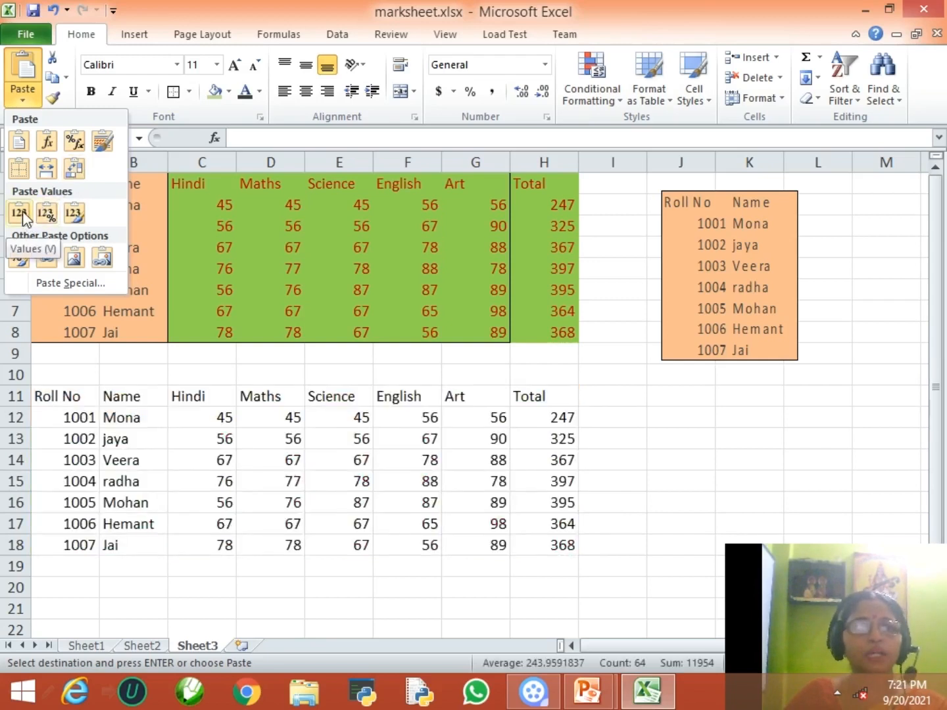
{"action": "left_click", "coordinate": [20, 215]}
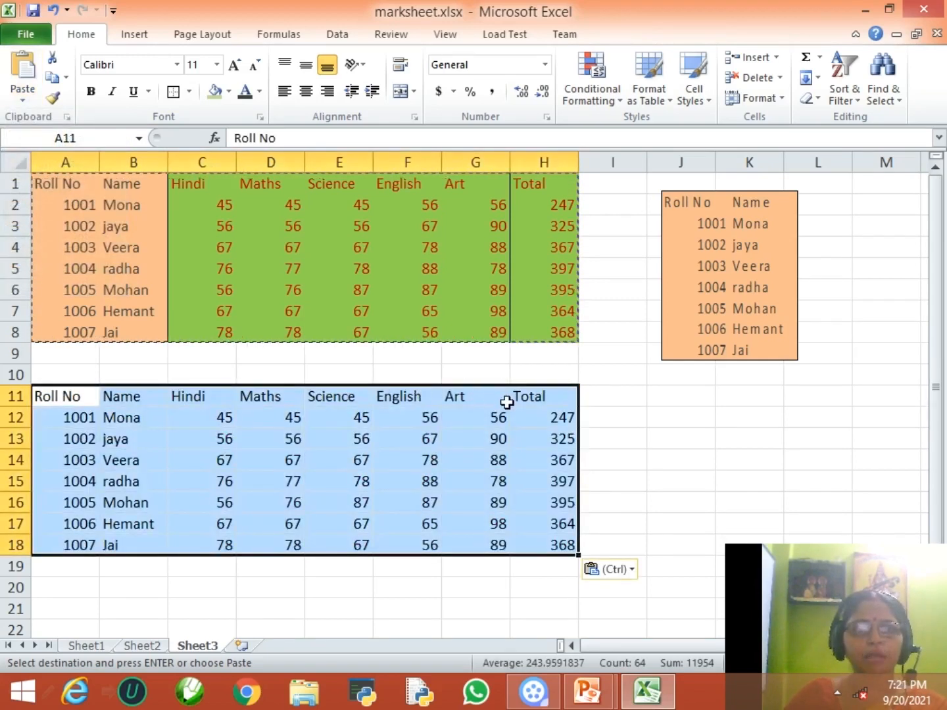
{"action": "left_click", "coordinate": [541, 417]}
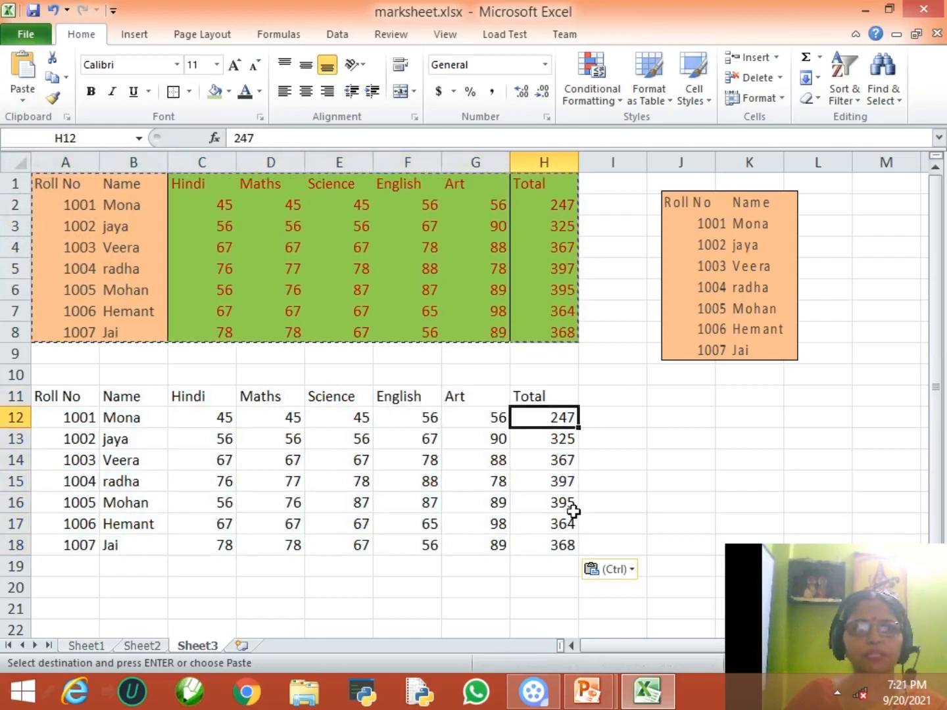
{"action": "left_click", "coordinate": [556, 440]}
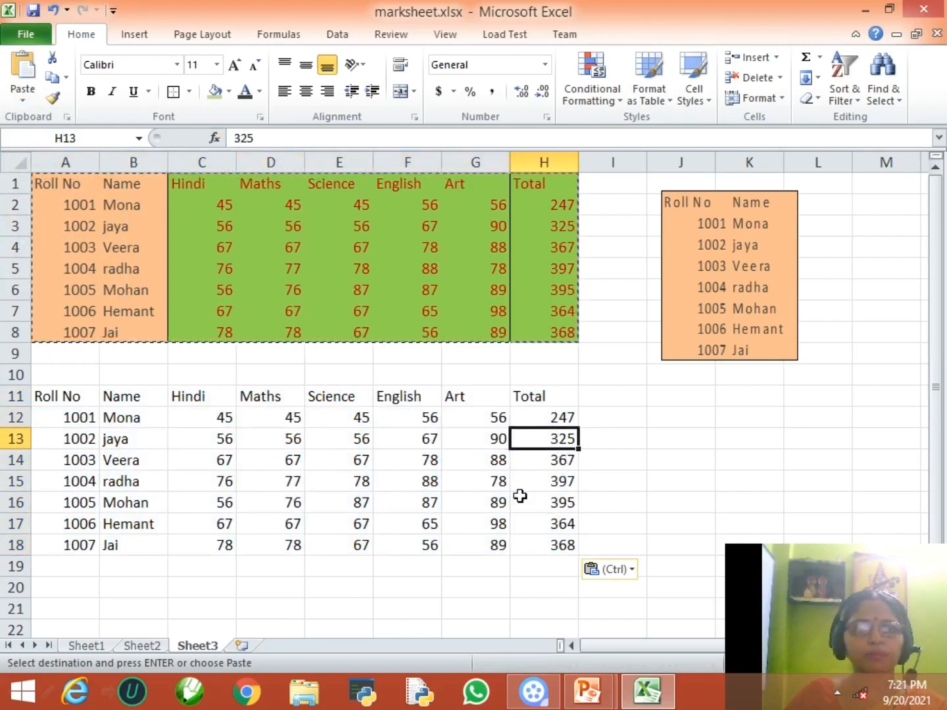
{"action": "left_click", "coordinate": [554, 461]}
{"action": "left_click", "coordinate": [625, 455]}
{"action": "scroll", "coordinate": [638, 412], "scroll_direction": "up", "scroll_amount": 2, "text": "ctrl"}
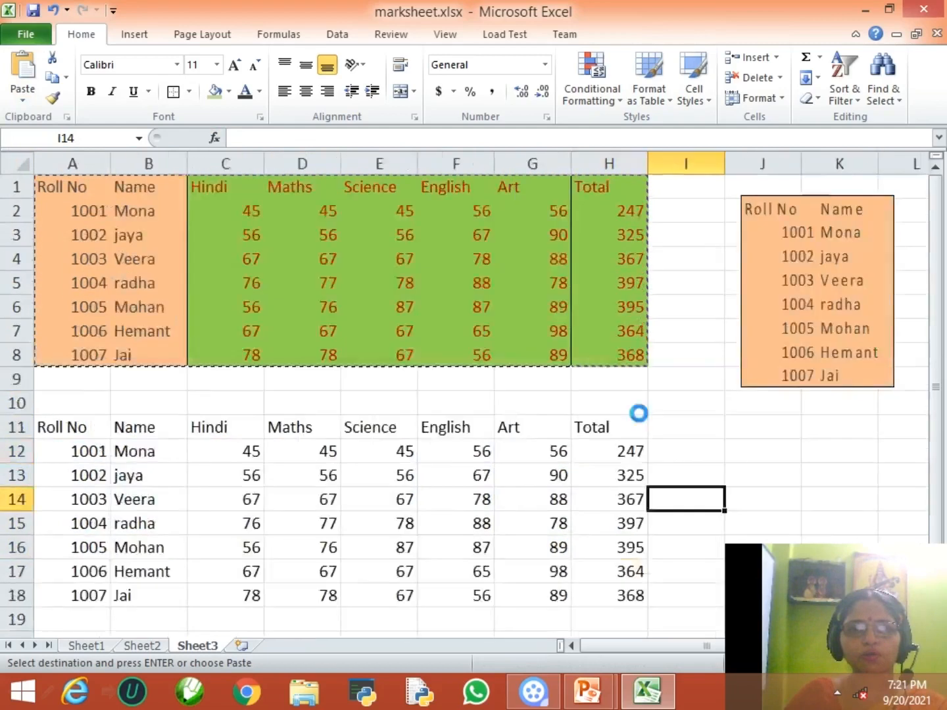
{"action": "left_click", "coordinate": [671, 459]}
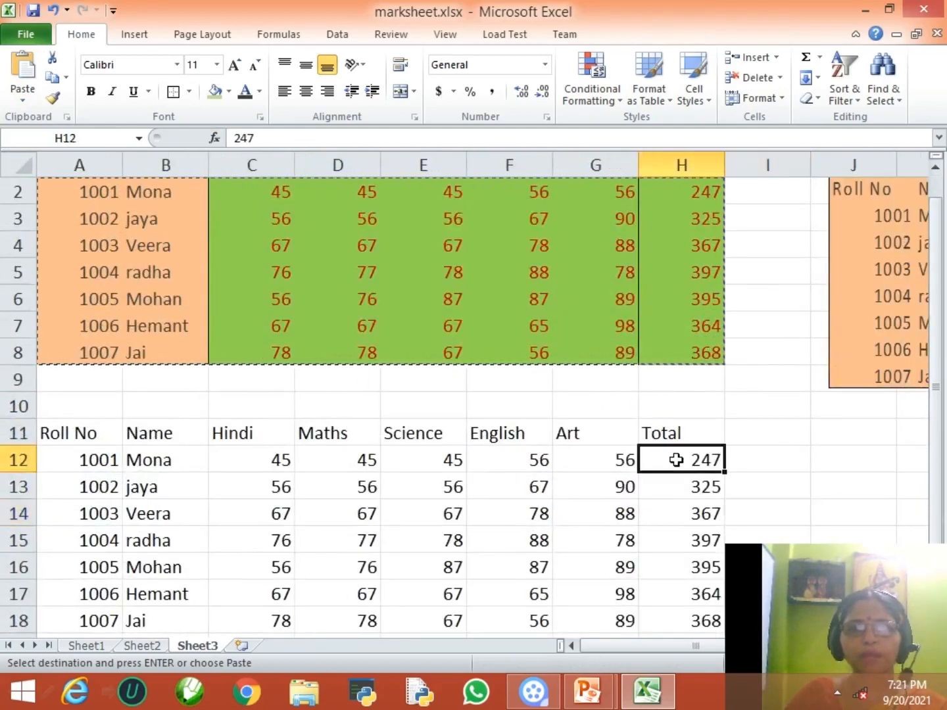
{"action": "left_click", "coordinate": [671, 489]}
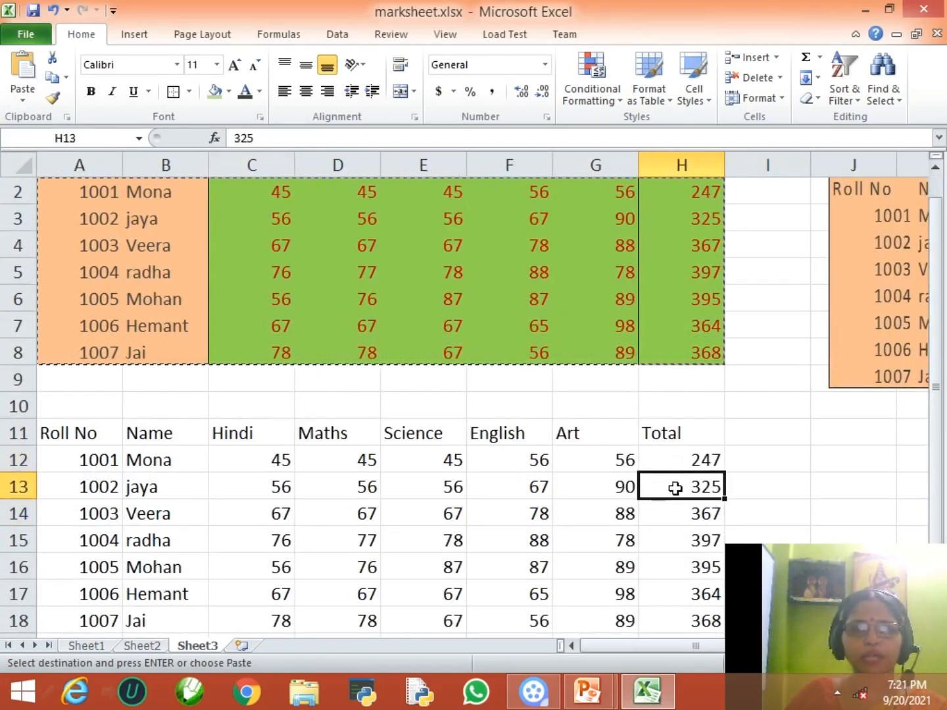
Step: Undo the values-only paste, then paste the marks table as a linked picture below the original and shift it about one row down
{"action": "left_click_drag", "start_coordinate": [937, 451], "coordinate": [940, 492]}
{"action": "key", "text": "ctrl+z"}
{"action": "scroll", "coordinate": [95, 423], "scroll_direction": "up", "scroll_amount": 1}
{"action": "scroll", "coordinate": [96, 423], "scroll_direction": "down", "scroll_amount": 3}
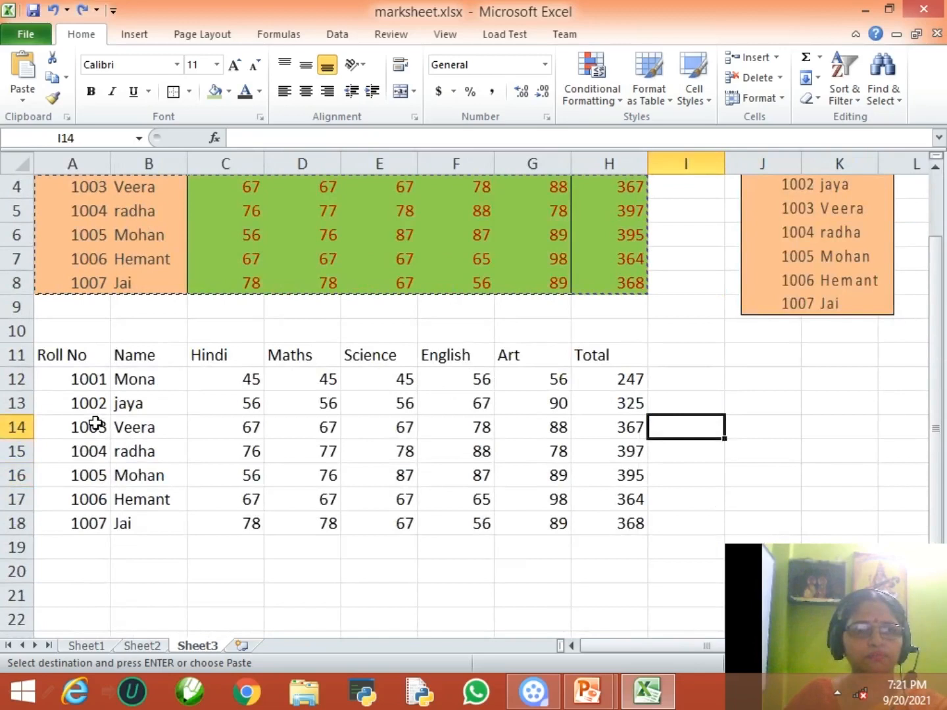
{"action": "key", "text": "ctrl+z"}
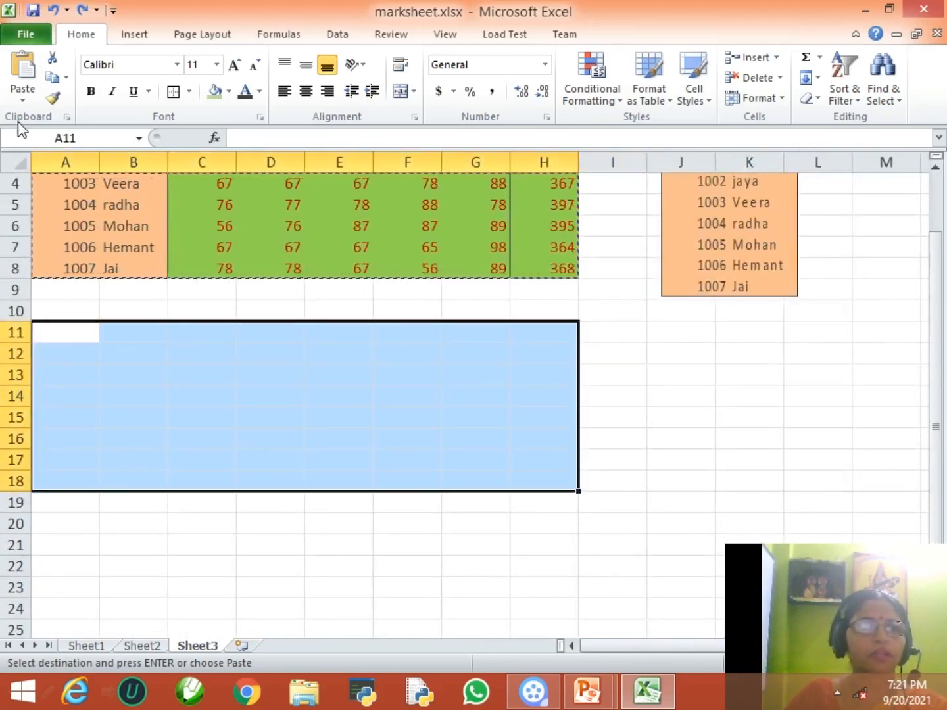
{"action": "left_click", "coordinate": [22, 98]}
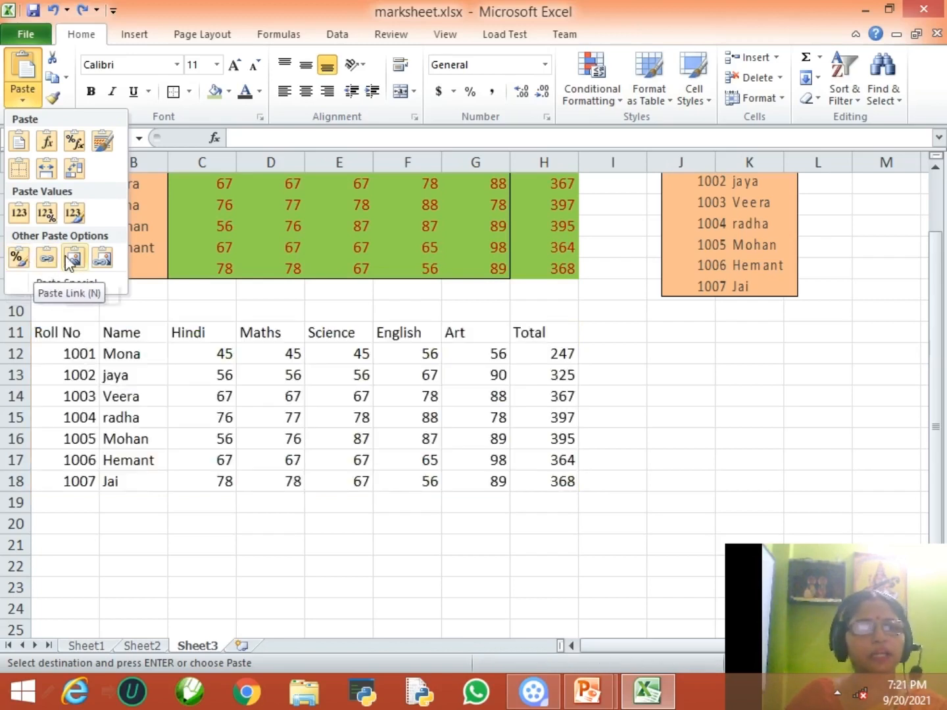
{"action": "left_click", "coordinate": [109, 264]}
{"action": "mouse_move", "coordinate": [314, 390]}
{"action": "left_mouse_down"}
{"action": "mouse_move", "coordinate": [338, 466]}
{"action": "mouse_move", "coordinate": [311, 415]}
{"action": "mouse_move", "coordinate": [328, 402]}
{"action": "mouse_move", "coordinate": [318, 407]}
{"action": "left_mouse_up"}
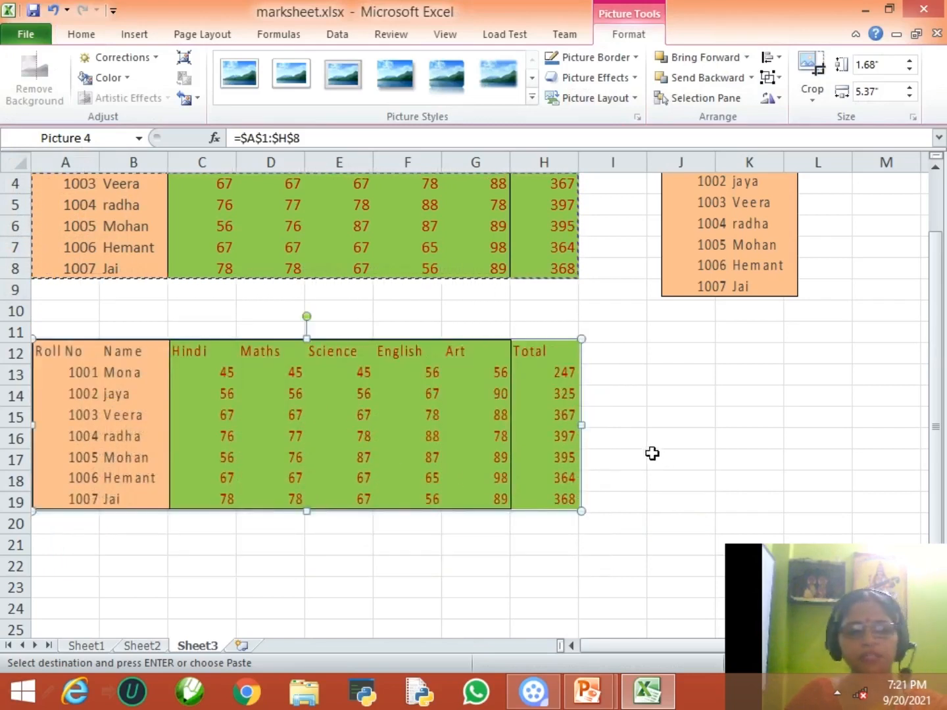
Step: Undo the linked picture and paste the marks table at A11 with Paste Link
{"action": "key", "text": "ctrl+z"}
{"action": "key", "text": "ctrl+z"}
{"action": "key", "text": "ctrl+z"}
{"action": "left_click", "coordinate": [21, 98]}
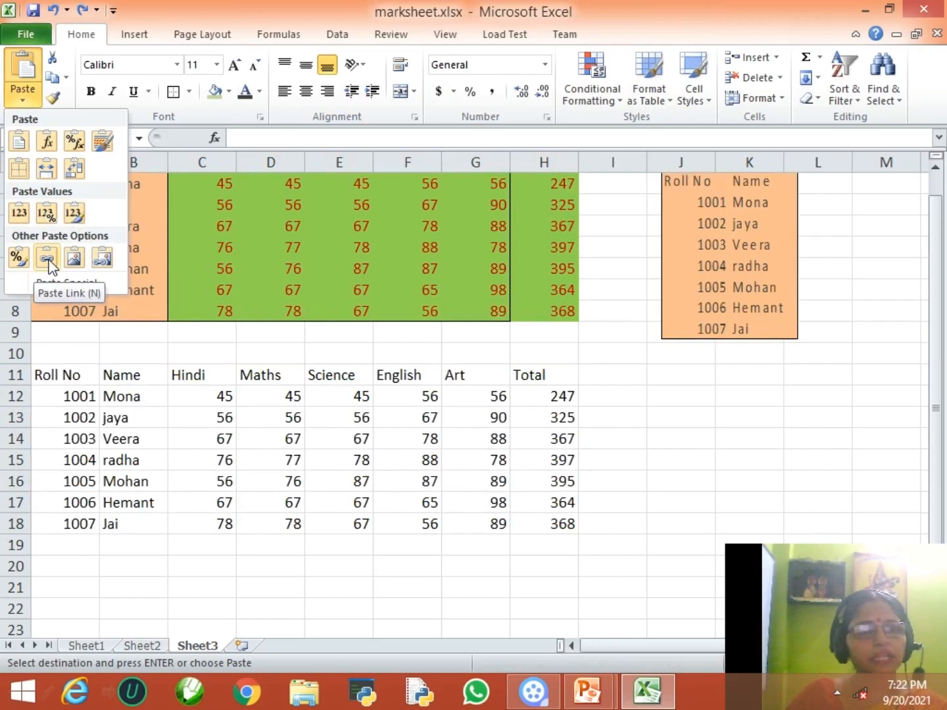
{"action": "left_click", "coordinate": [50, 264]}
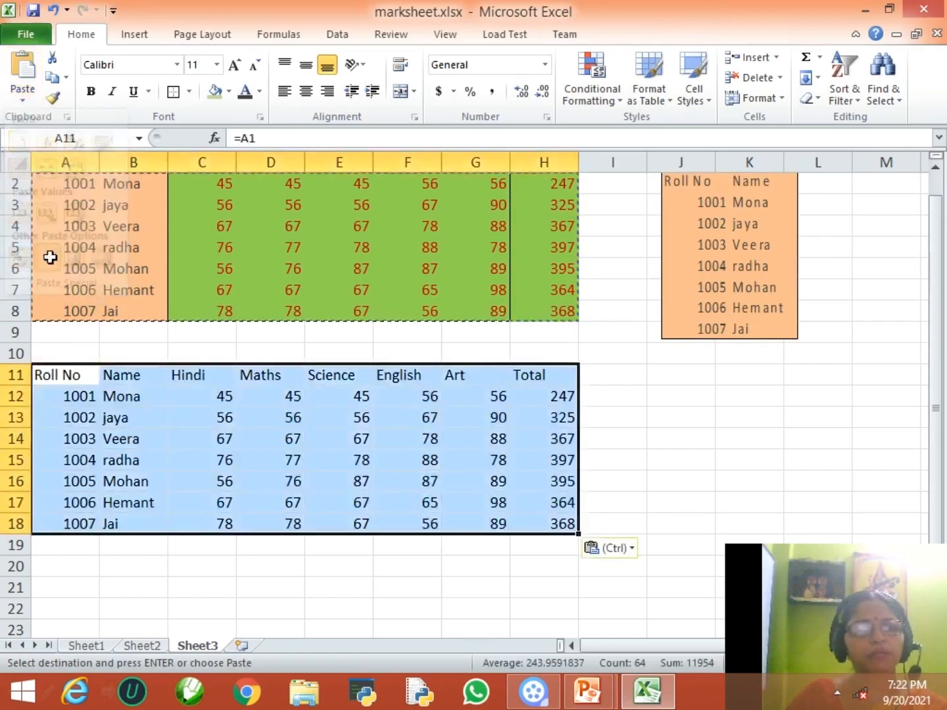
{"action": "left_click", "coordinate": [133, 311]}
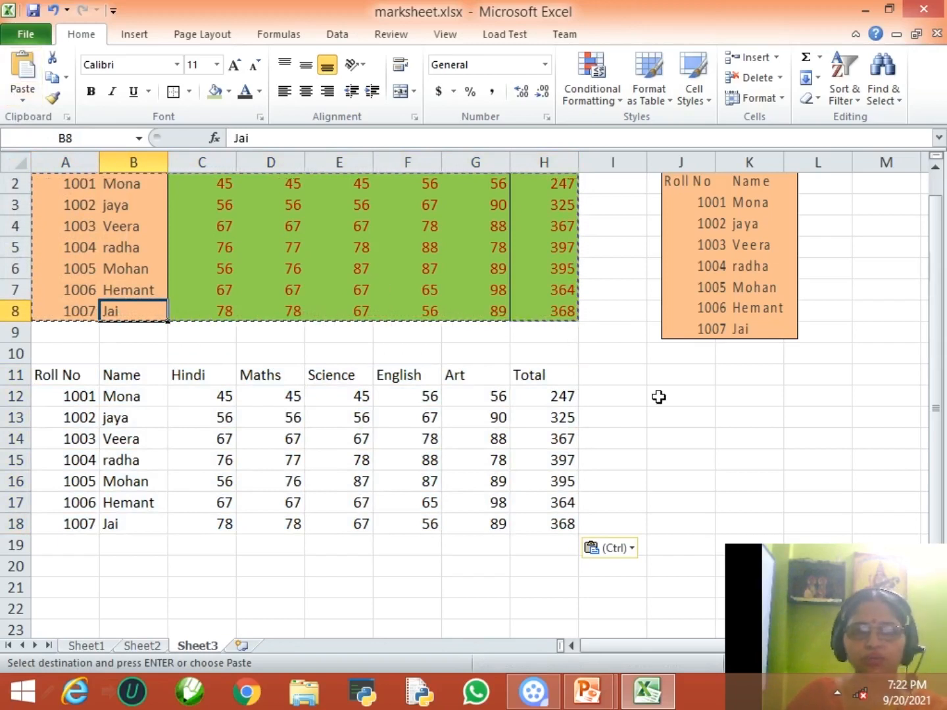
{"action": "key", "text": "ctrl"}
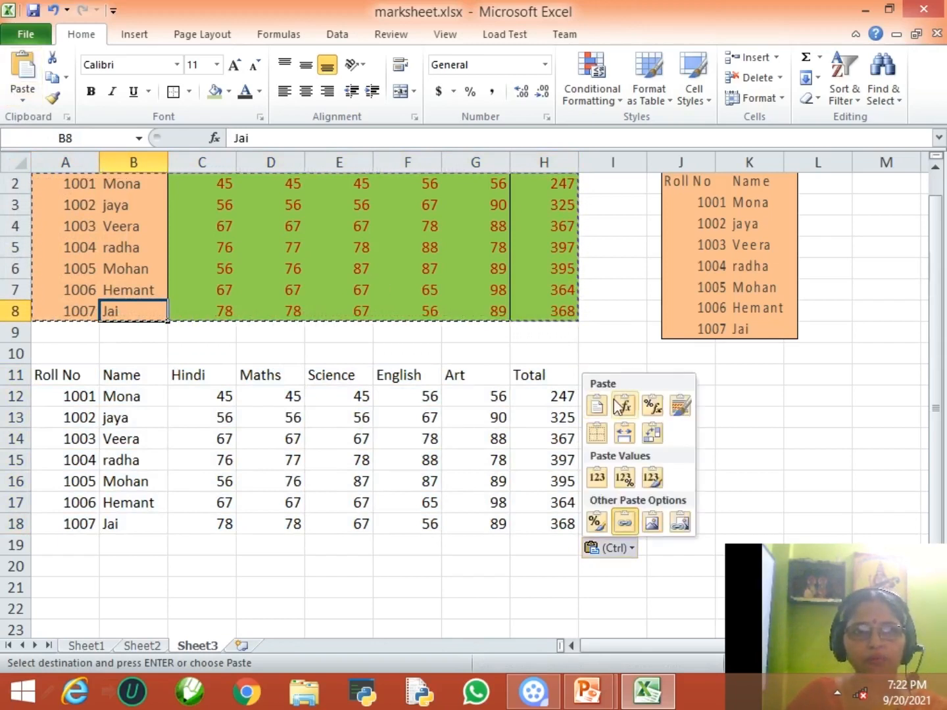
{"action": "key", "text": "Escape"}
{"action": "left_click", "coordinate": [634, 395]}
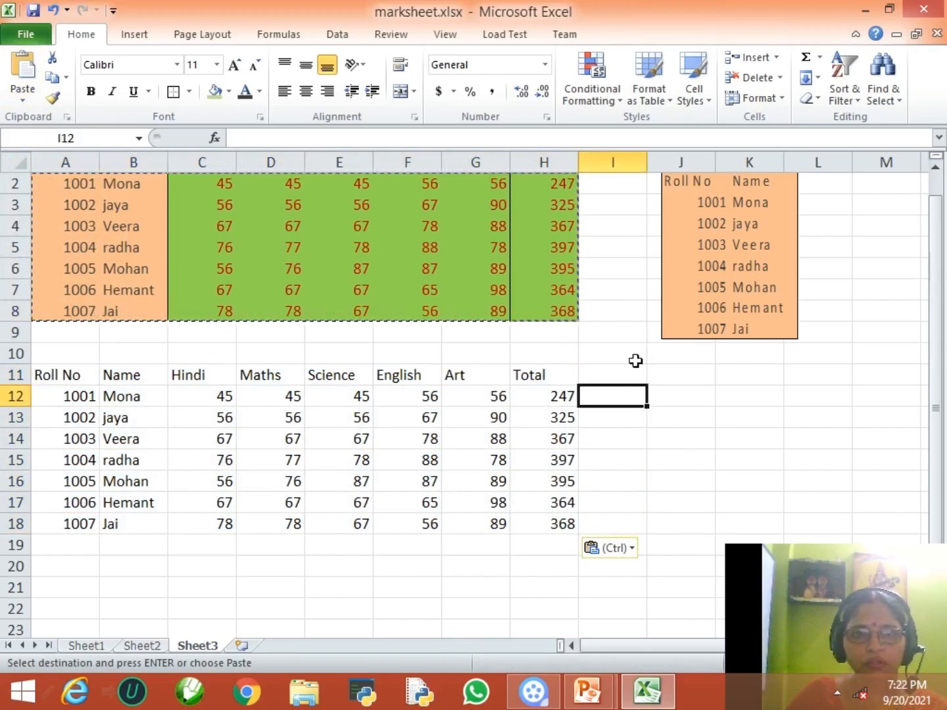
{"action": "scroll", "coordinate": [634, 364], "scroll_direction": "up", "scroll_amount": 2, "text": "ctrl"}
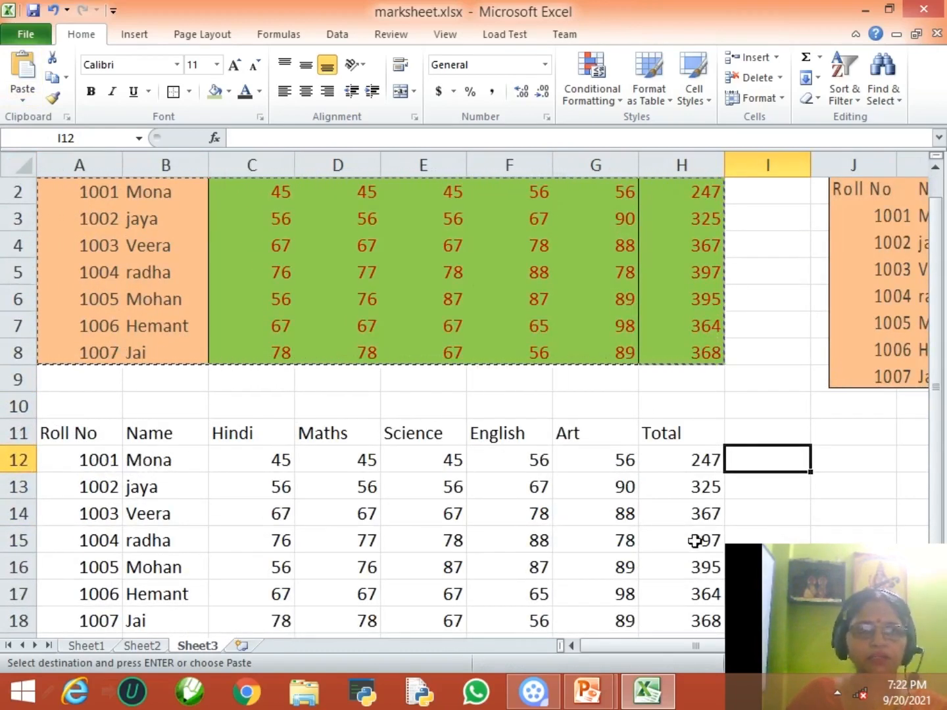
Step: Change the roll numbers in A2 to A8 of the original table to 100, 200, 300, 400, 500, 600 and 700
{"action": "left_click", "coordinate": [93, 197]}
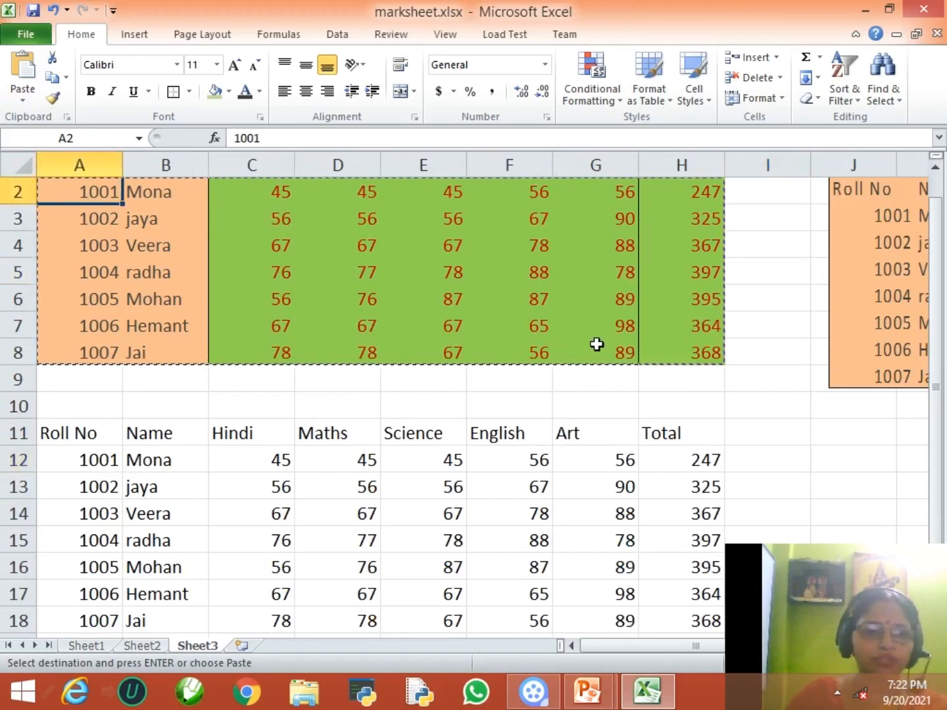
{"action": "type", "text": "100"}
{"action": "key", "text": "Return"}
{"action": "type", "text": "200"}
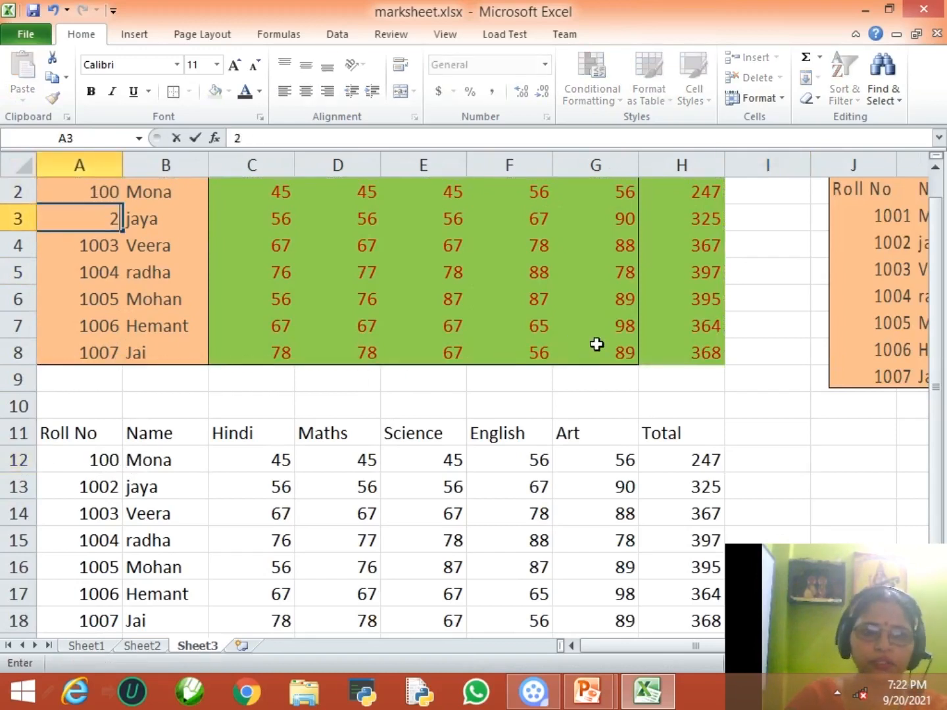
{"action": "key", "text": "Return"}
{"action": "type", "text": "300"}
{"action": "key", "text": "Return"}
{"action": "type", "text": "400"}
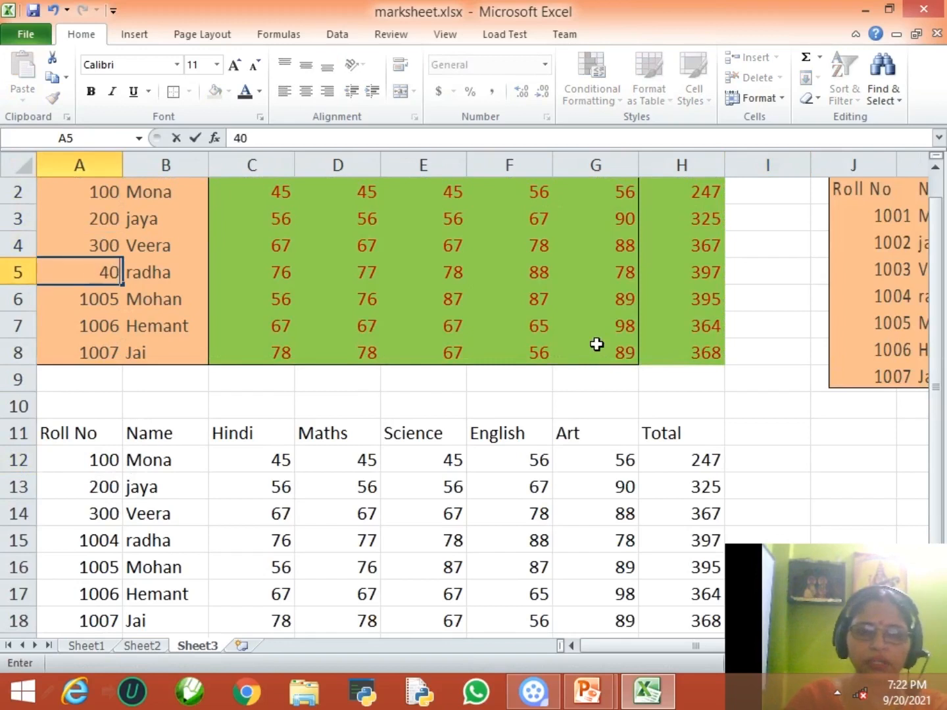
{"action": "key", "text": "Return"}
{"action": "type", "text": "500"}
{"action": "key", "text": "Return"}
{"action": "type", "text": "600"}
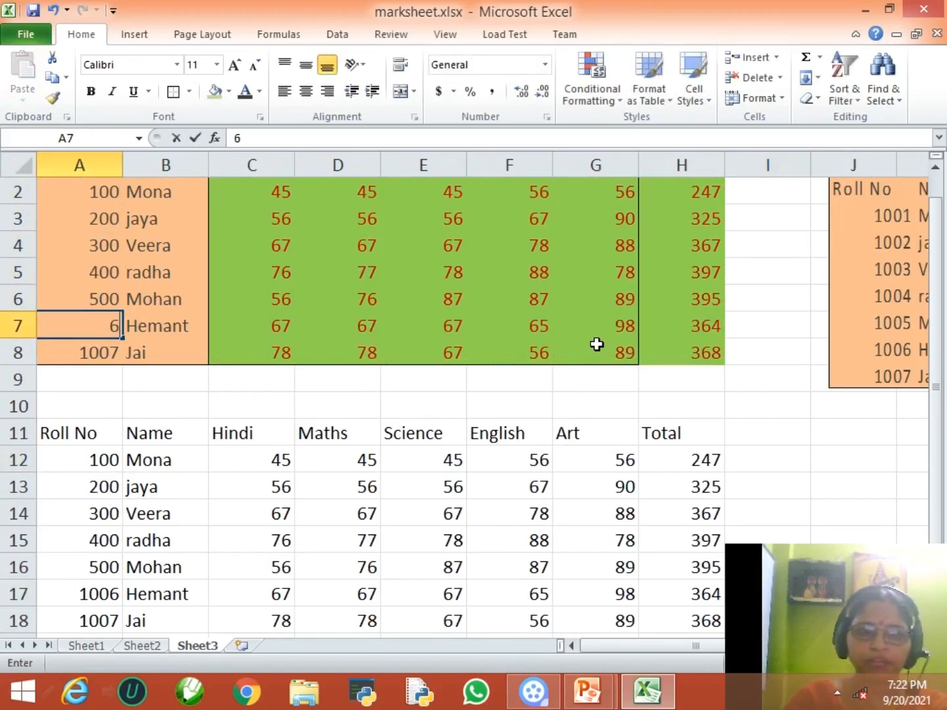
{"action": "key", "text": "Return"}
{"action": "type", "text": "700"}
{"action": "key", "text": "Return"}
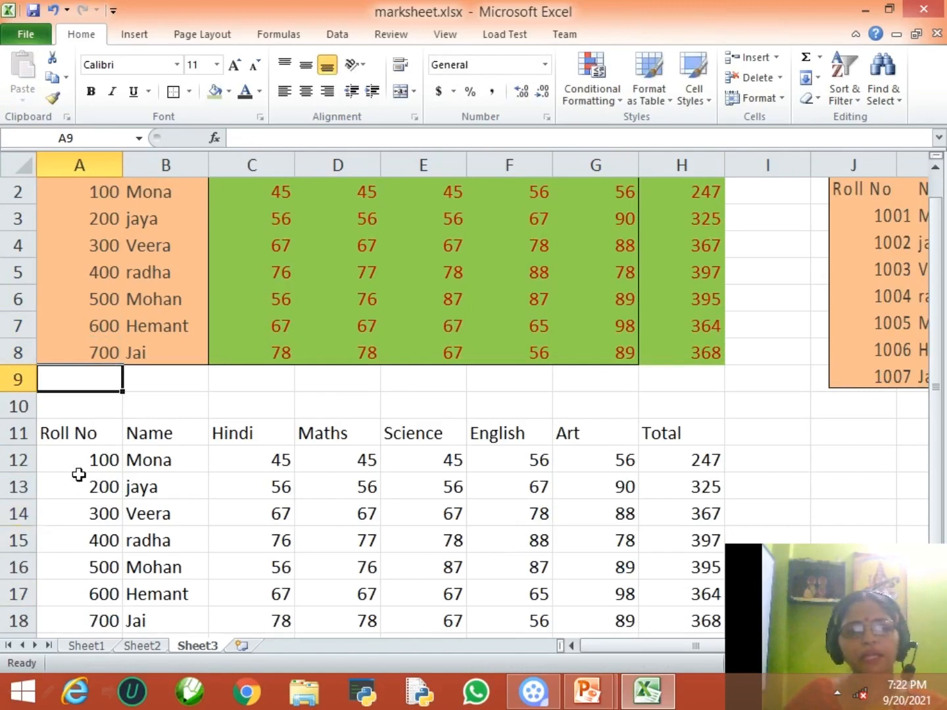
Step: Compare the roll numbers in A2 to A8 with the linked copies in A12 to A18 and check their link formulas
{"action": "left_click_drag", "start_coordinate": [92, 192], "coordinate": [107, 328]}
{"action": "left_click_drag", "start_coordinate": [85, 464], "coordinate": [86, 619]}
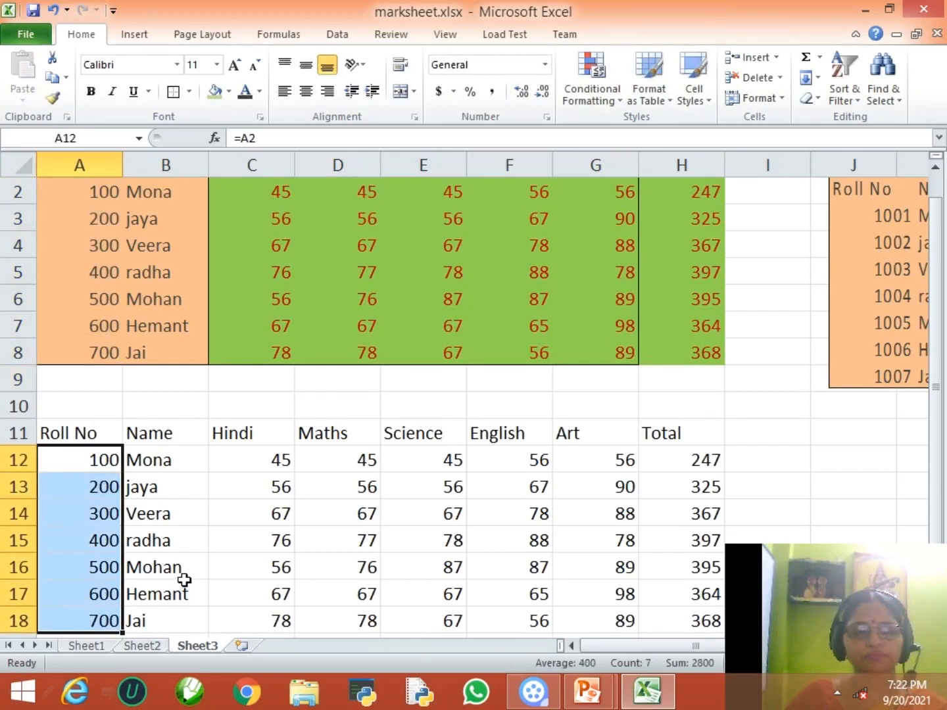
{"action": "left_click", "coordinate": [109, 353]}
{"action": "left_click_drag", "start_coordinate": [62, 188], "coordinate": [86, 354]}
{"action": "left_click", "coordinate": [184, 497]}
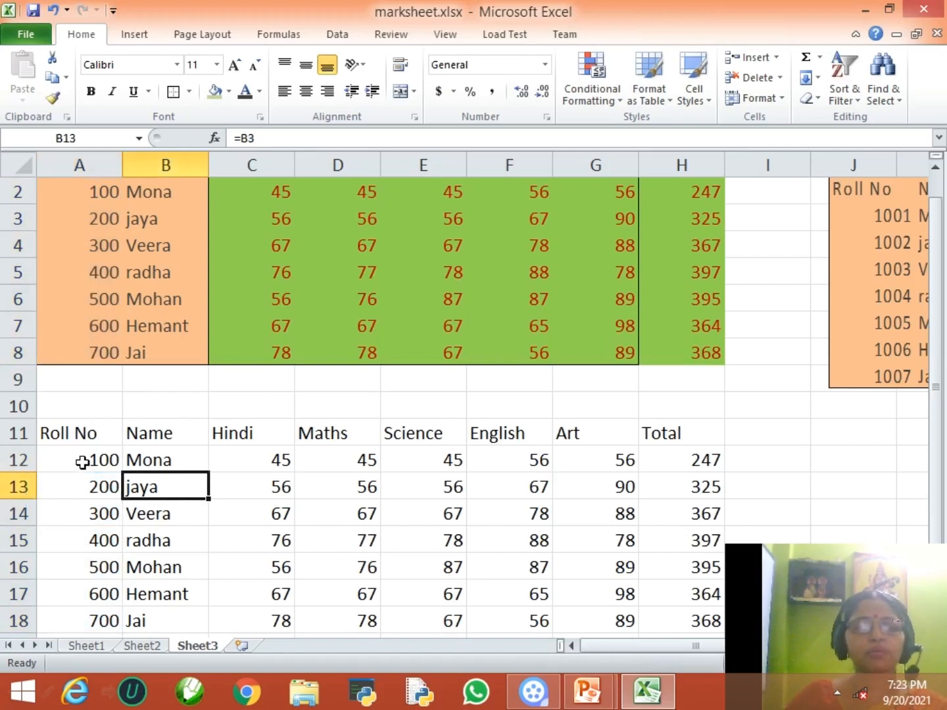
{"action": "left_click_drag", "start_coordinate": [83, 464], "coordinate": [94, 611]}
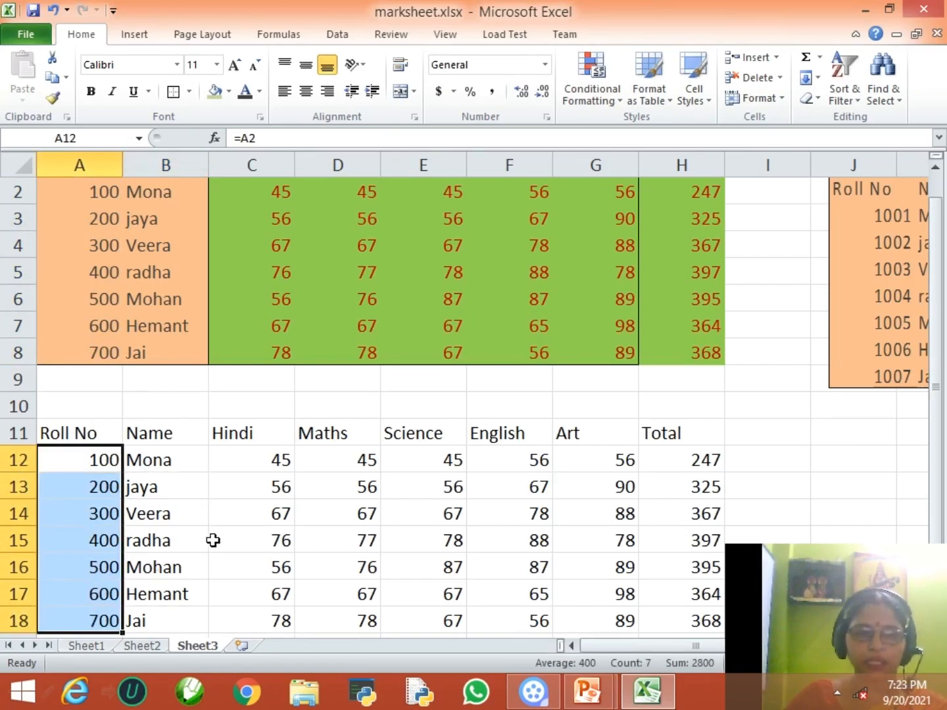
{"action": "left_click", "coordinate": [191, 517]}
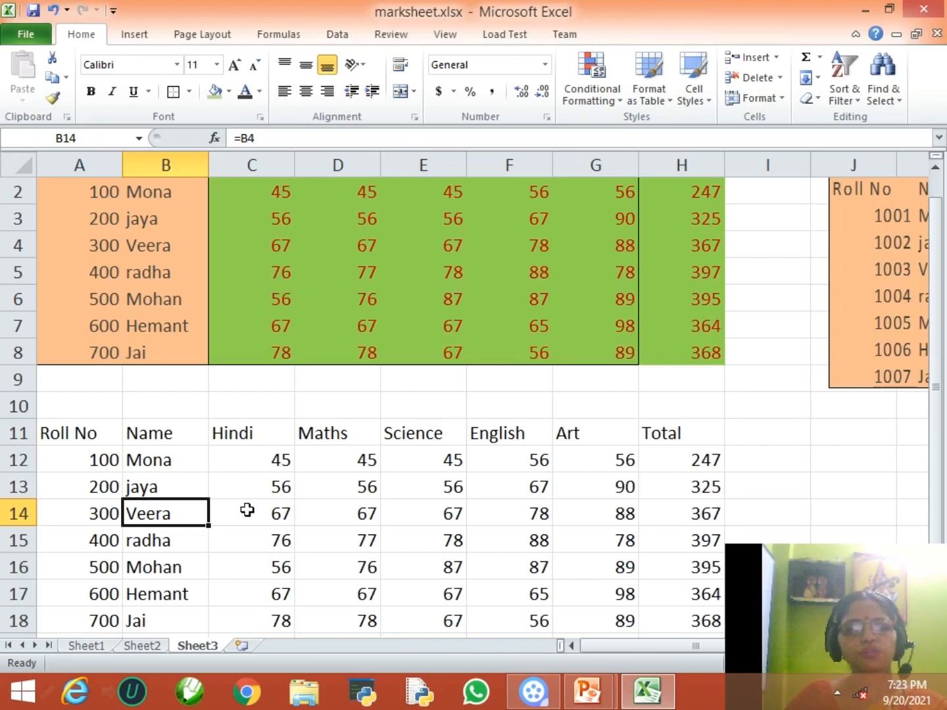
{"action": "left_click", "coordinate": [100, 599]}
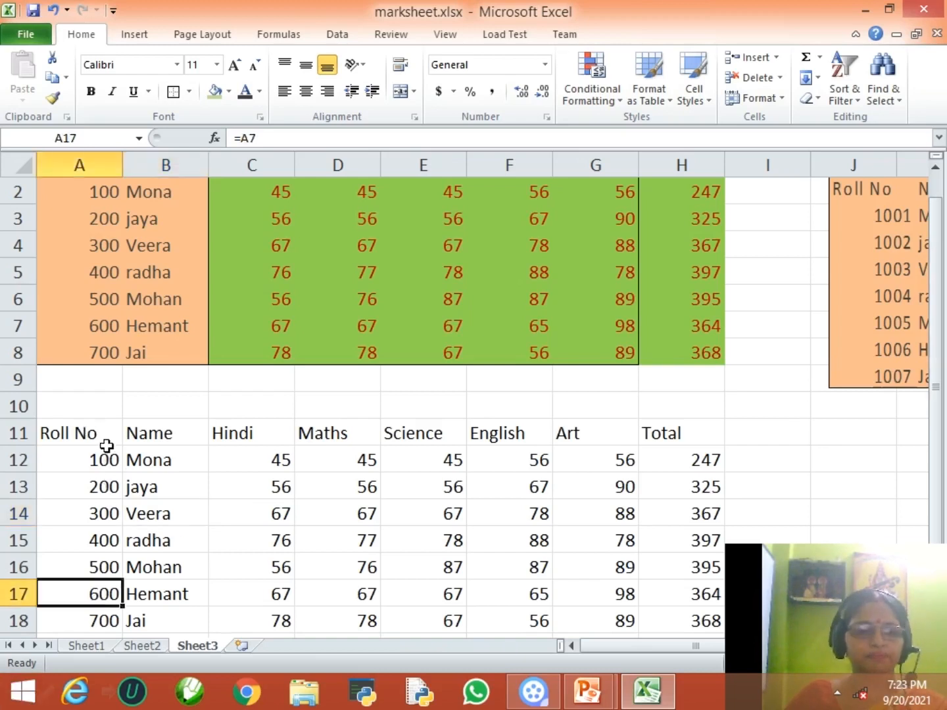
Step: Undo all the roll number changes in A2 to A8 and the linked paste at A11
{"action": "key", "text": "ctrl+z"}
{"action": "key", "text": "ctrl+z"}
{"action": "key", "text": "ctrl+z"}
{"action": "key", "text": "ctrl+z"}
{"action": "key", "text": "ctrl+z"}
{"action": "key", "text": "ctrl+z"}
{"action": "key", "text": "ctrl+z"}
{"action": "key", "text": "ctrl+z"}
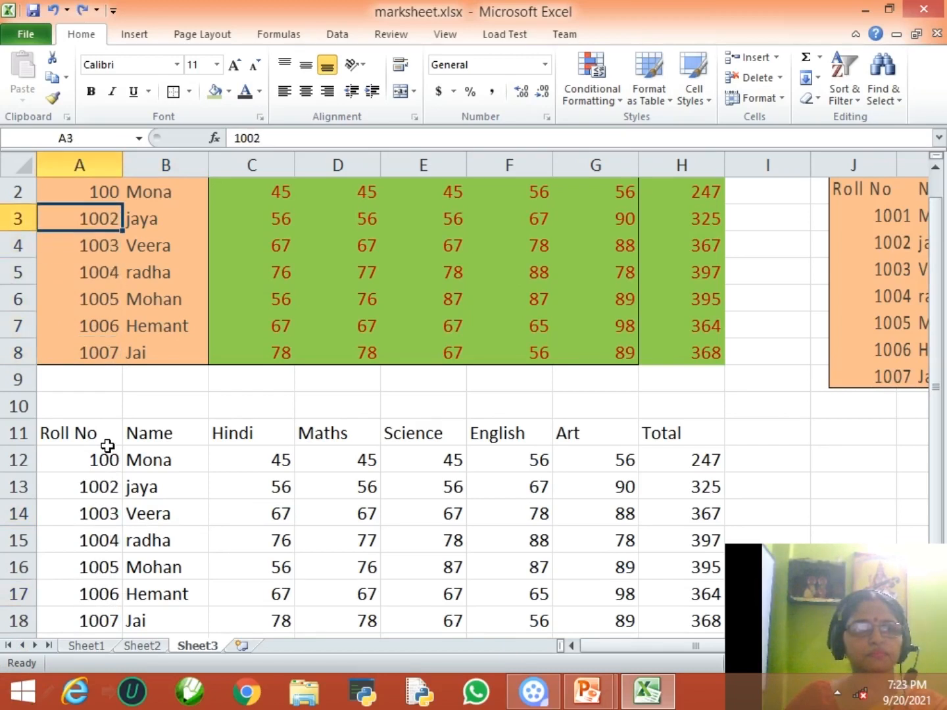
{"action": "scroll", "coordinate": [107, 446], "scroll_direction": "down", "scroll_amount": 1}
{"action": "scroll", "coordinate": [108, 446], "scroll_direction": "down", "scroll_amount": 1}
{"action": "key", "text": "ctrl+z"}
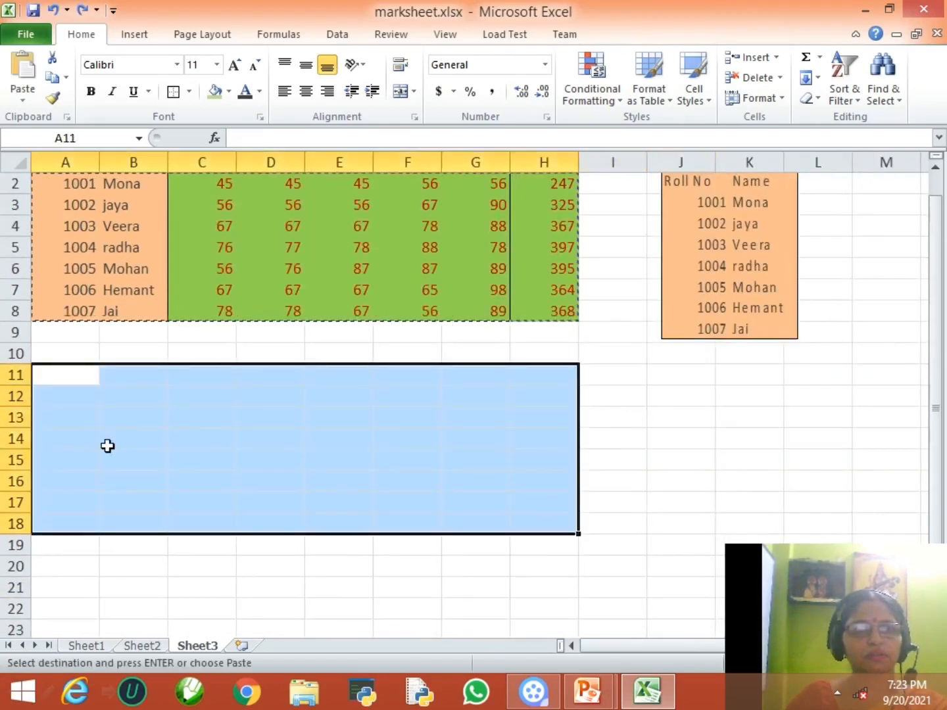
Step: Look over the available paste options without pasting anything, and return to cell I1
{"action": "left_click", "coordinate": [22, 102]}
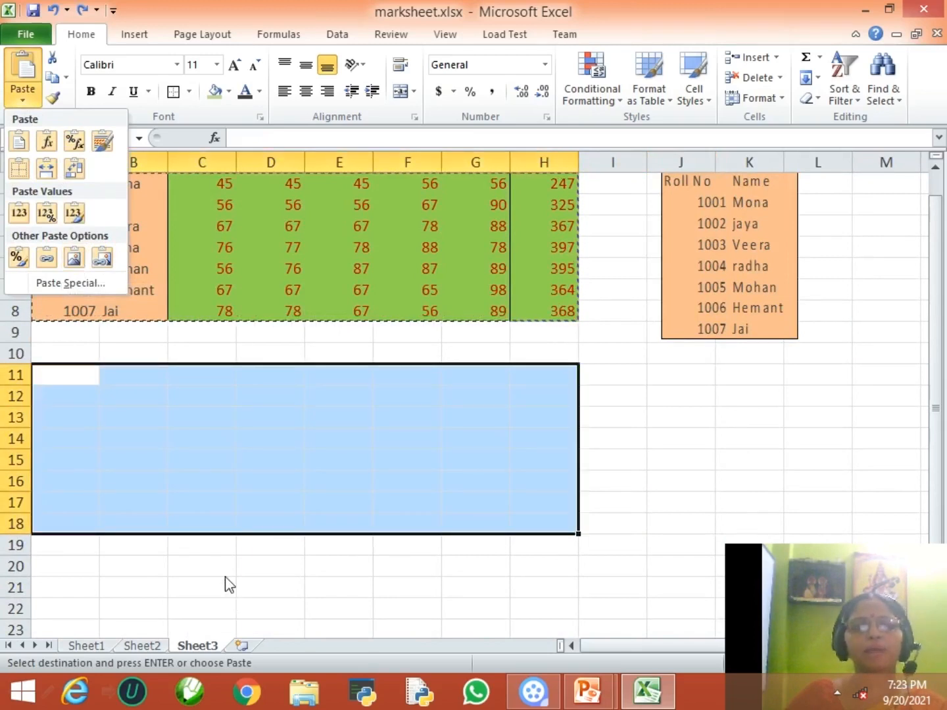
{"action": "left_click", "coordinate": [226, 584]}
{"action": "left_click", "coordinate": [612, 457]}
{"action": "key", "text": "Up"}
{"action": "key", "text": "Up"}
{"action": "key", "text": "Up"}
{"action": "key", "text": "Up"}
{"action": "key", "text": "Up"}
{"action": "key", "text": "Up"}
{"action": "key", "text": "Up"}
{"action": "key", "text": "Up"}
{"action": "key", "text": "Up"}
{"action": "key", "text": "Up"}
{"action": "key", "text": "Up"}
{"action": "key", "text": "Up"}
{"action": "key", "text": "Up"}
{"action": "key", "text": "Up"}
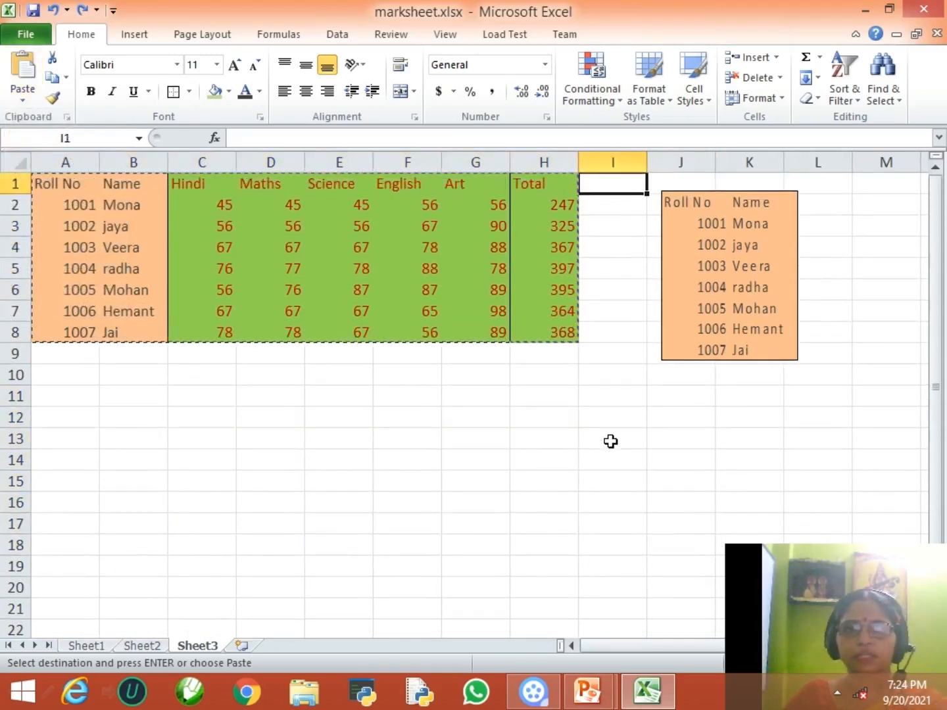